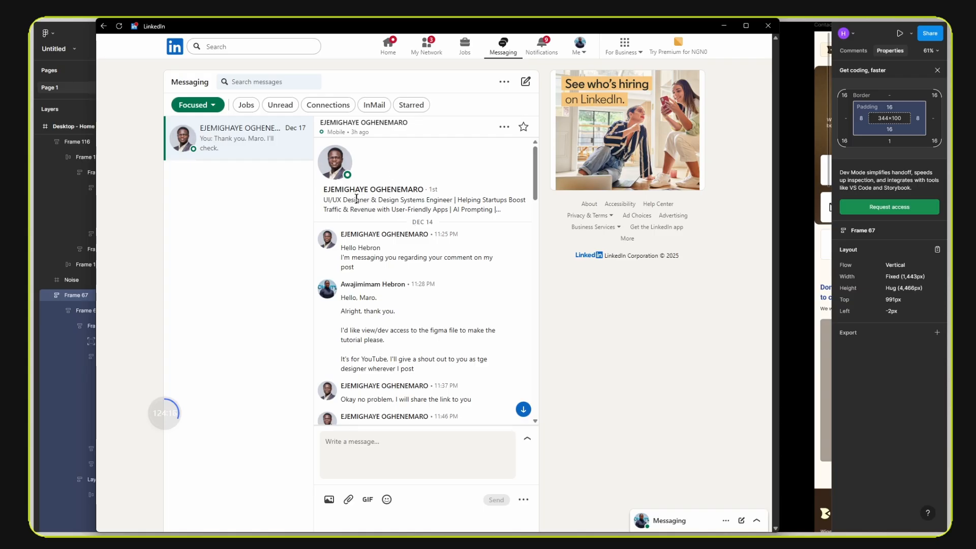
Leave the LinkedIn conversation for the Figma design and survey the mobile and desktop Home, Contact Us and About Us pages
left_click(724, 25)
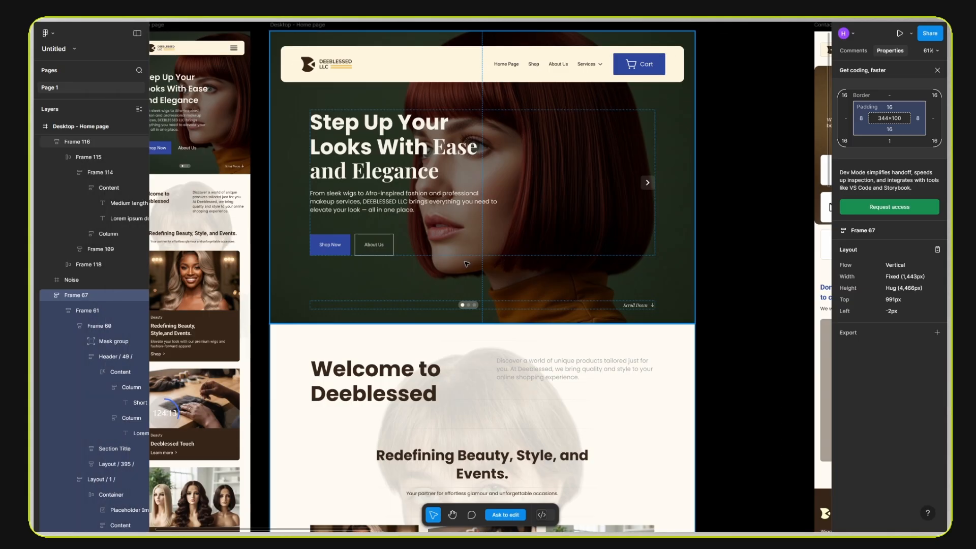
scroll(502, 322, "down", 5)
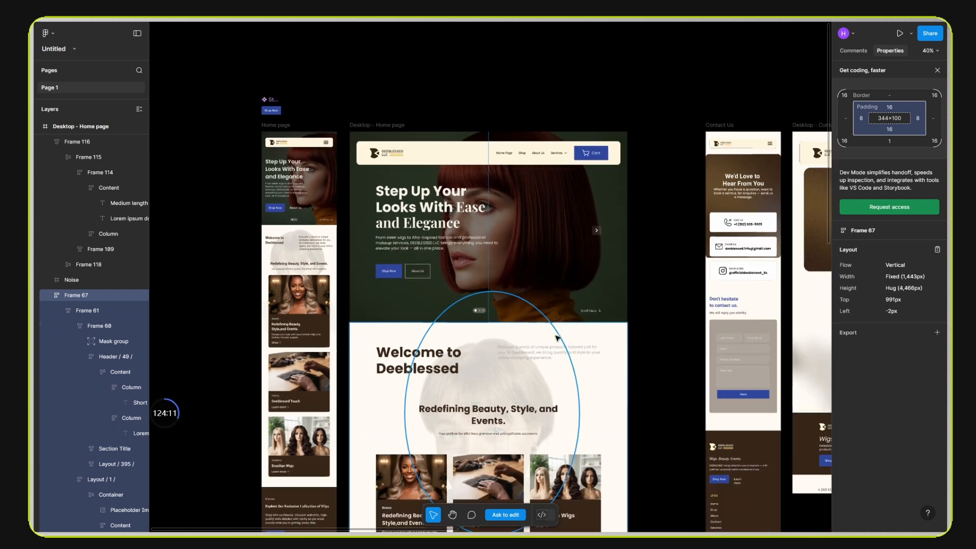
scroll(614, 363, "down", 6)
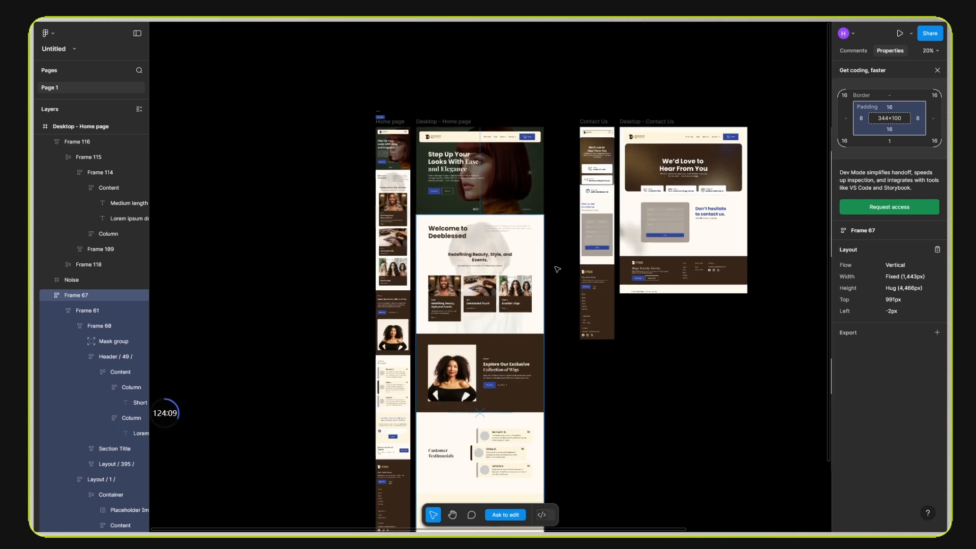
scroll(689, 367, "right", 5)
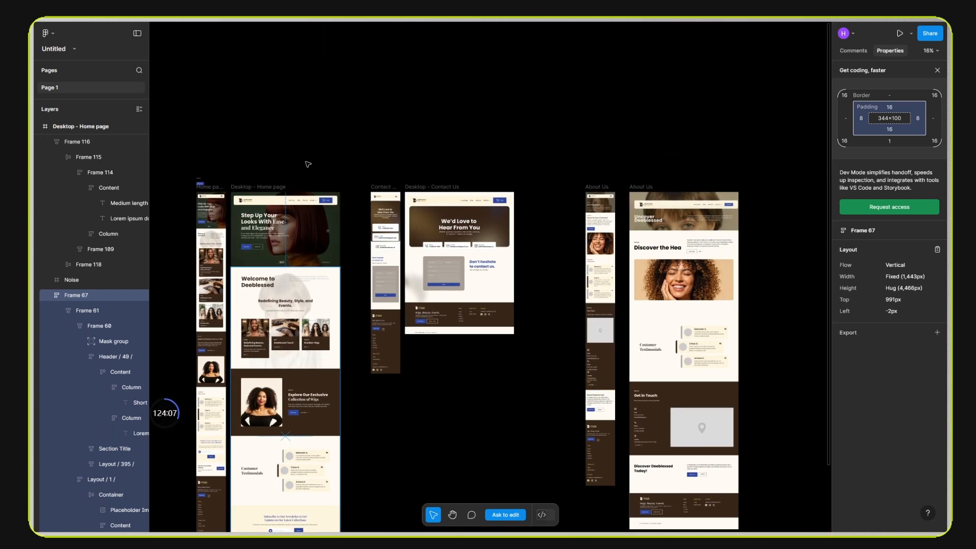
scroll(305, 163, "left", 2)
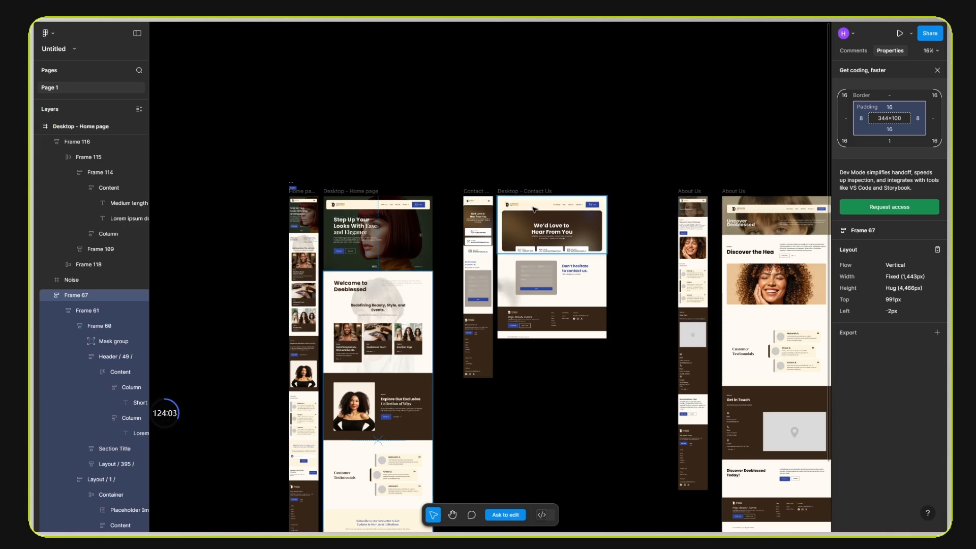
scroll(374, 245, "up", 5)
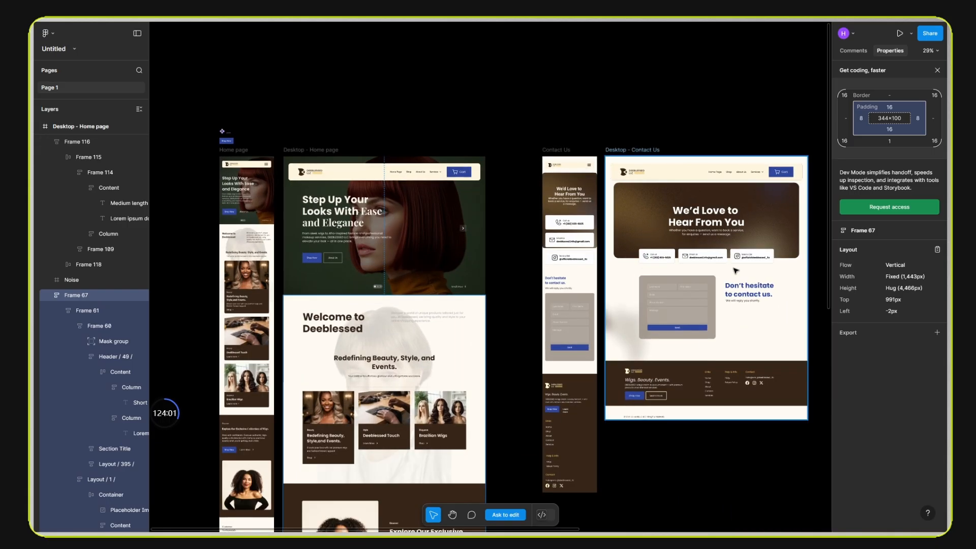
scroll(637, 244, "right", 10)
scroll(637, 245, "left", 10)
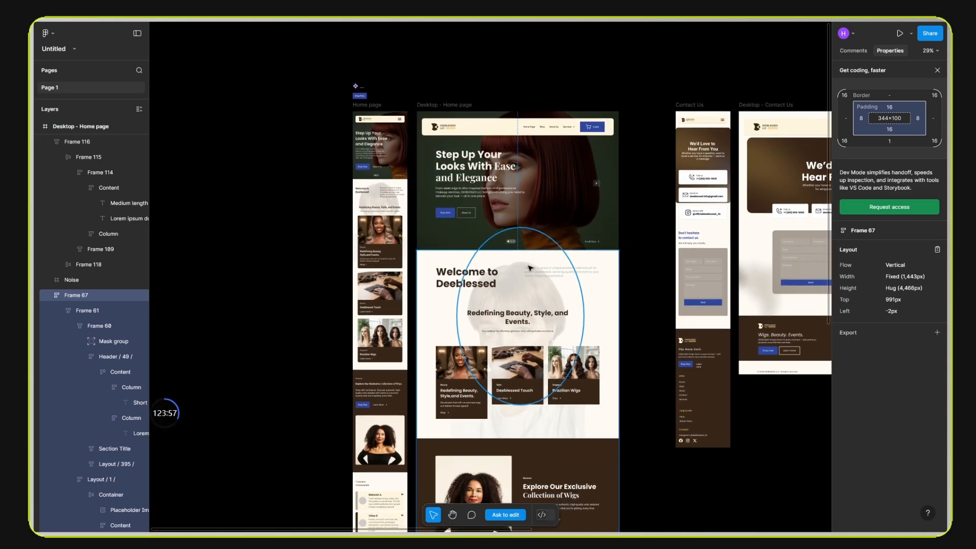
scroll(526, 257, "down", 5)
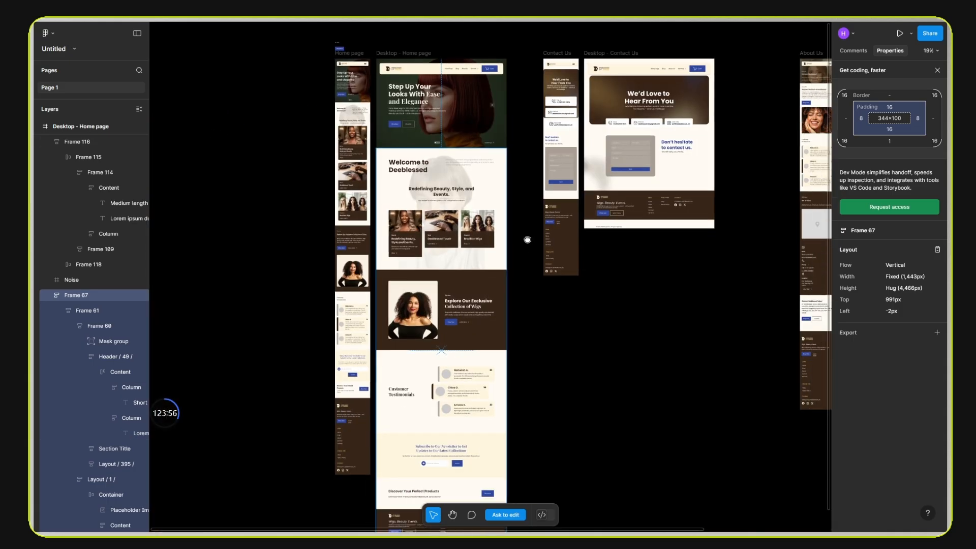
left_click_drag(527, 239, 499, 322)
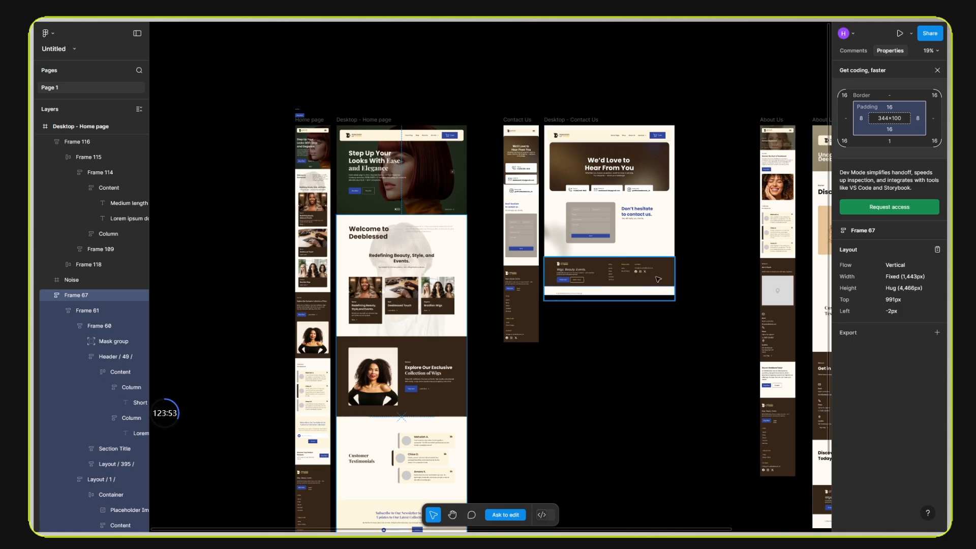
Examine the home page sections in the mobile and desktop layouts, from the product cards and testimonials down to the newsletter and footer
scroll(441, 349, "up", 5)
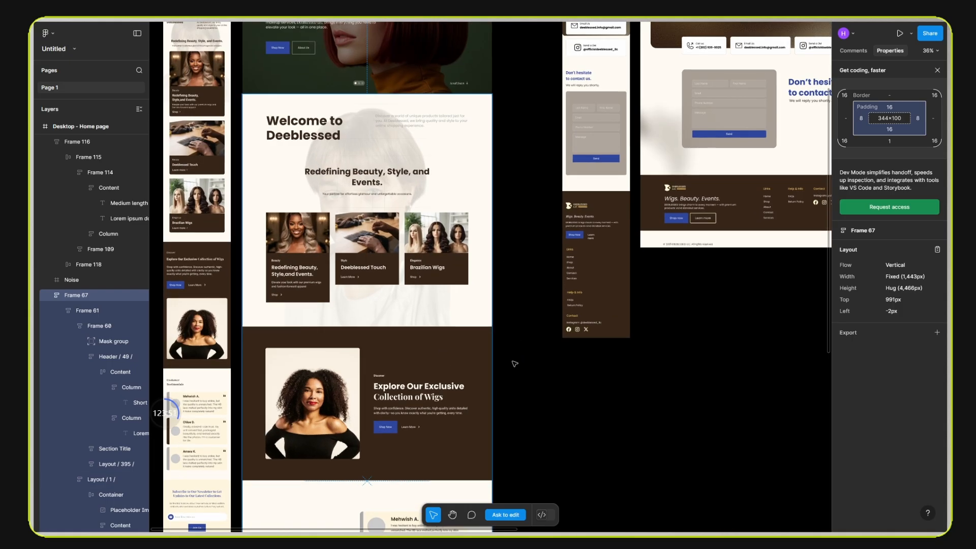
scroll(512, 364, "down", 5)
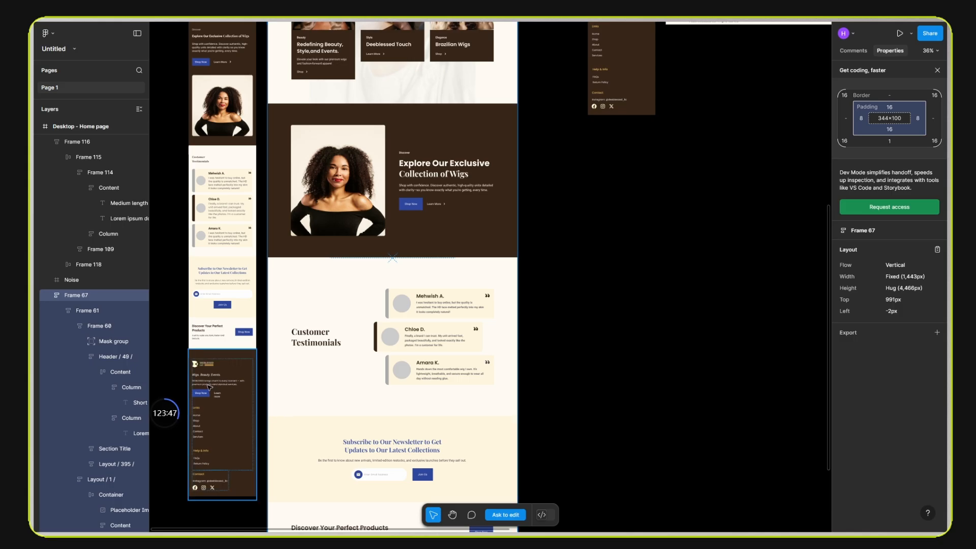
scroll(208, 389, "up", 9)
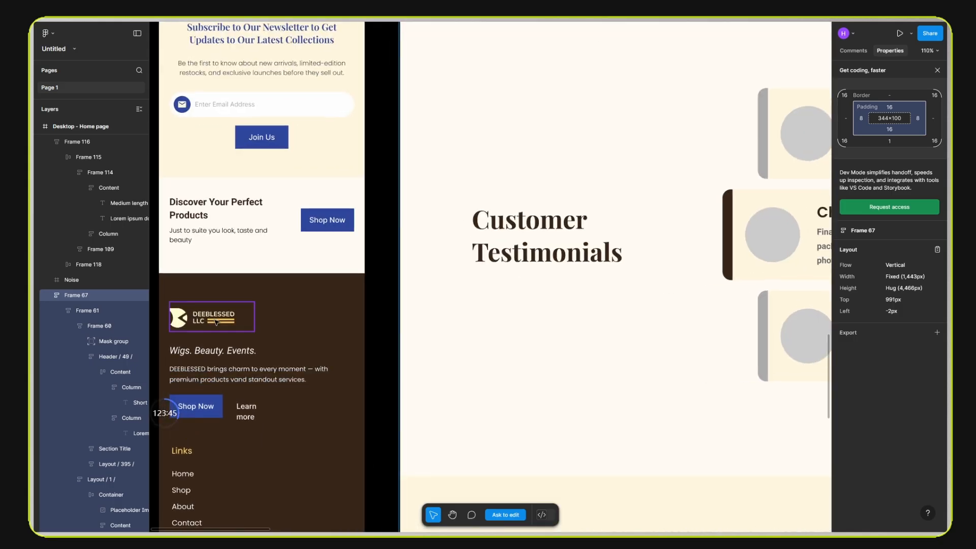
scroll(219, 324, "down", 10)
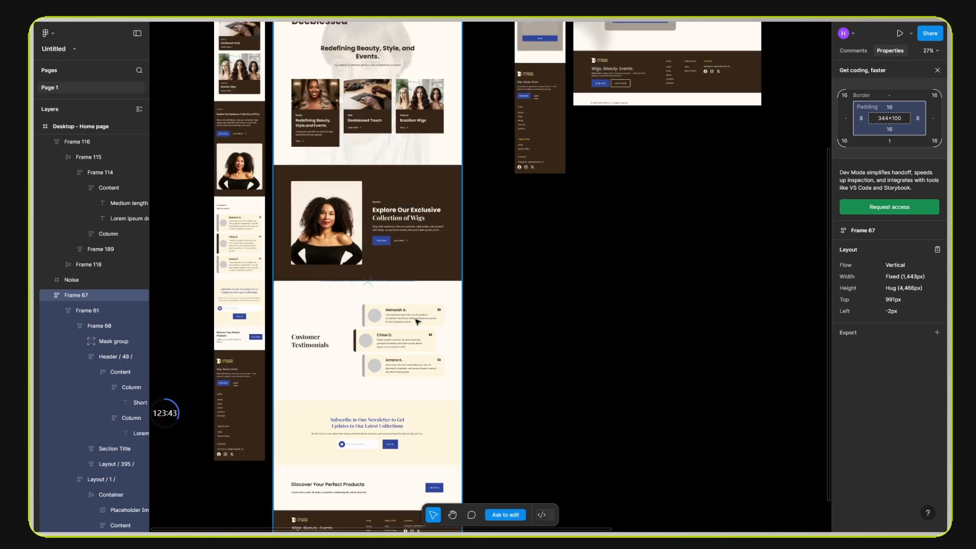
scroll(420, 308, "up", 5)
scroll(420, 308, "up", 1)
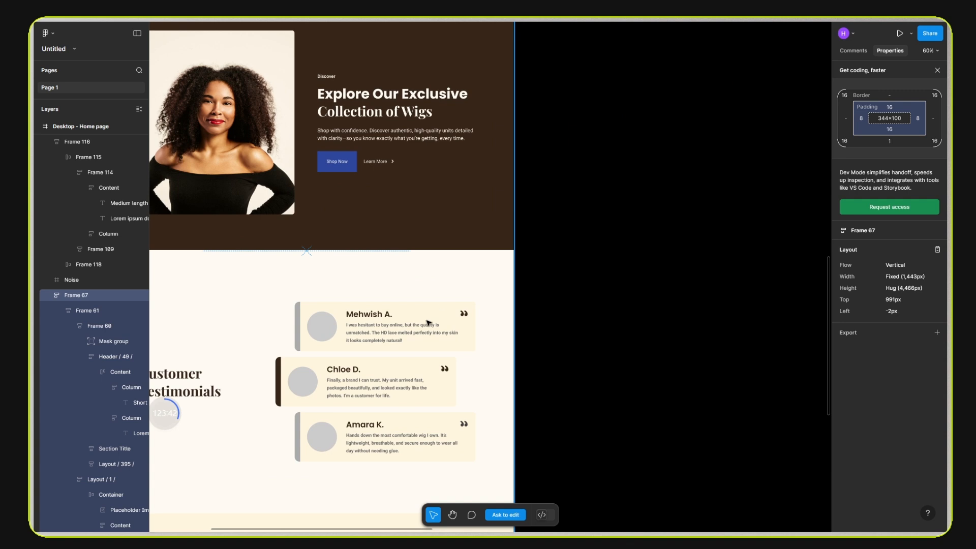
scroll(312, 383, "down", 3)
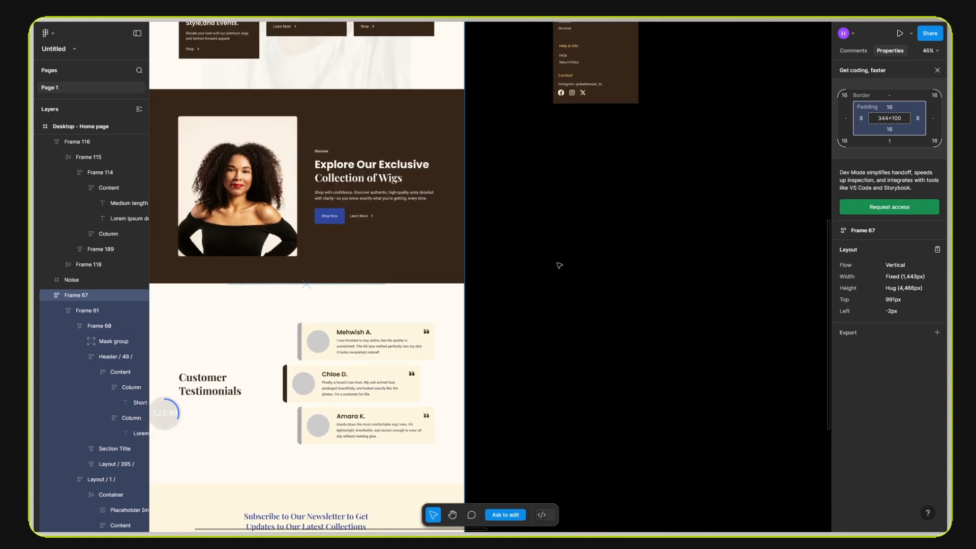
scroll(559, 266, "down", 3)
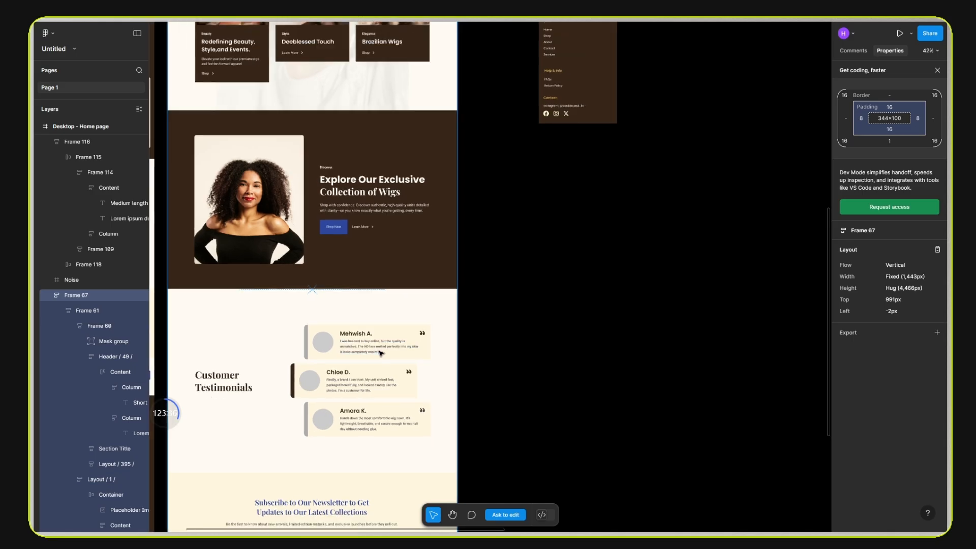
scroll(439, 317, "down", 4)
left_click_drag(457, 244, 457, 209)
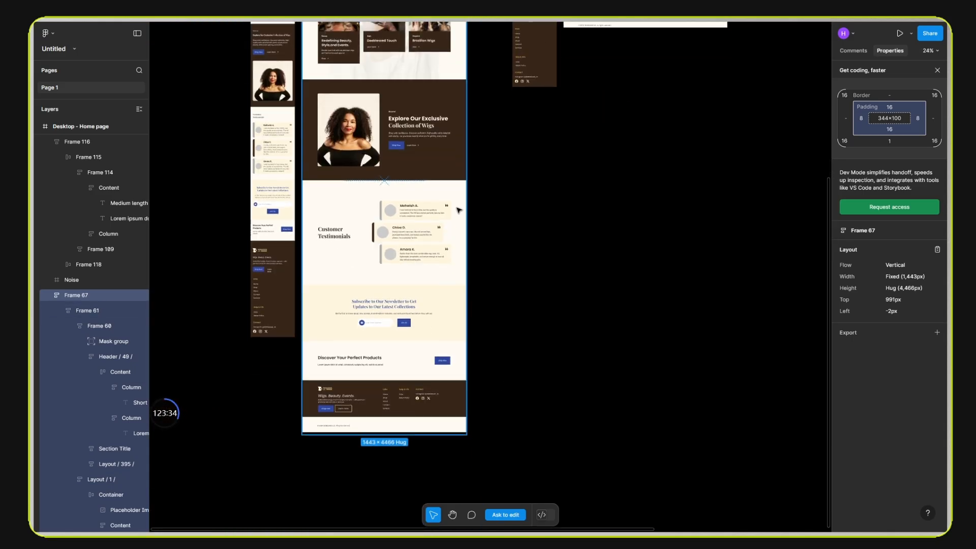
left_click_drag(462, 160, 445, 330)
scroll(357, 324, "up", 3)
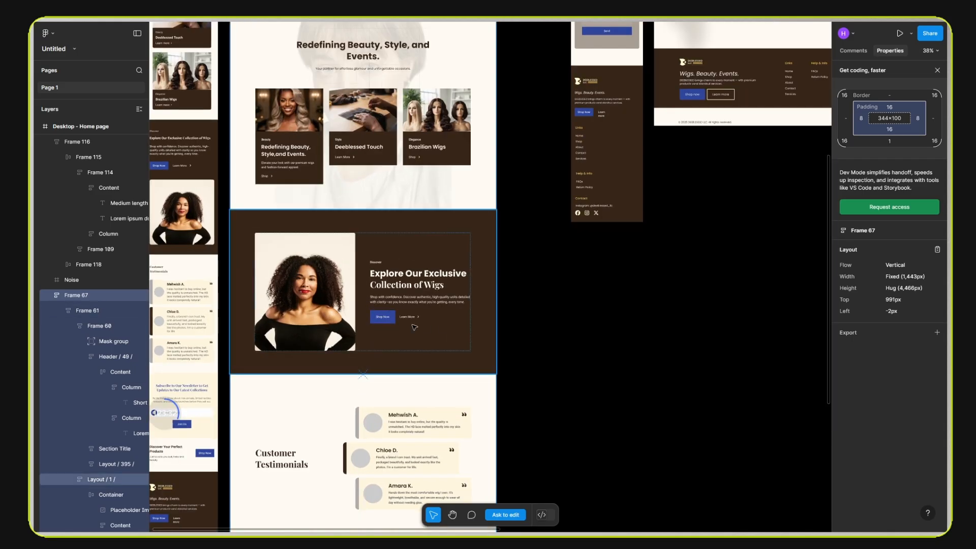
scroll(407, 325, "down", 4)
left_click_drag(540, 336, 439, 388)
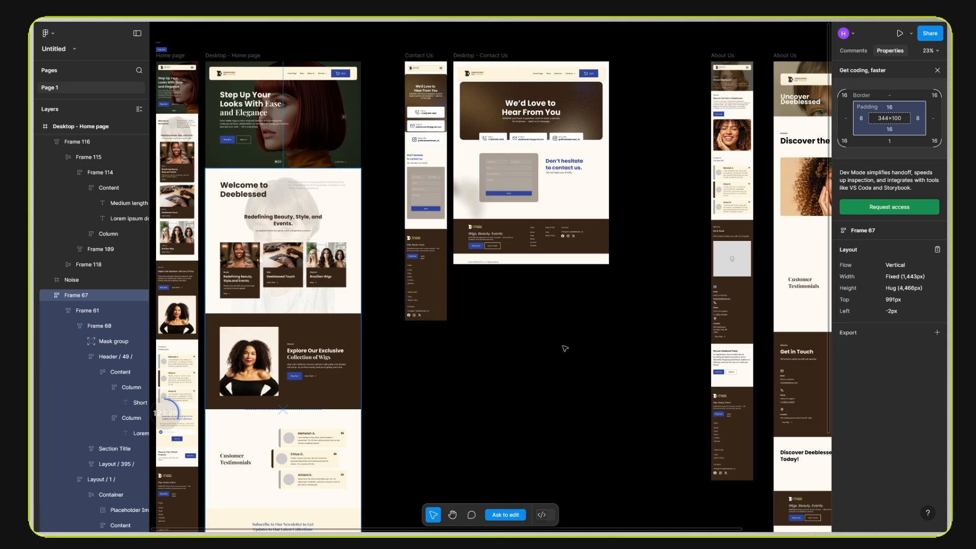
Inspect the typography properties of the hero headline on the desktop home page
scroll(277, 135, "up", 5)
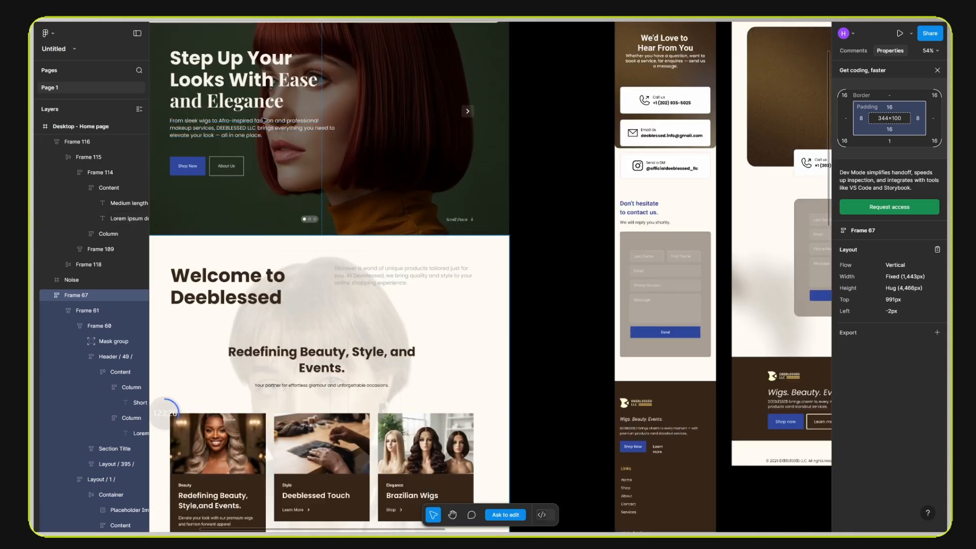
scroll(301, 150, "up", 4)
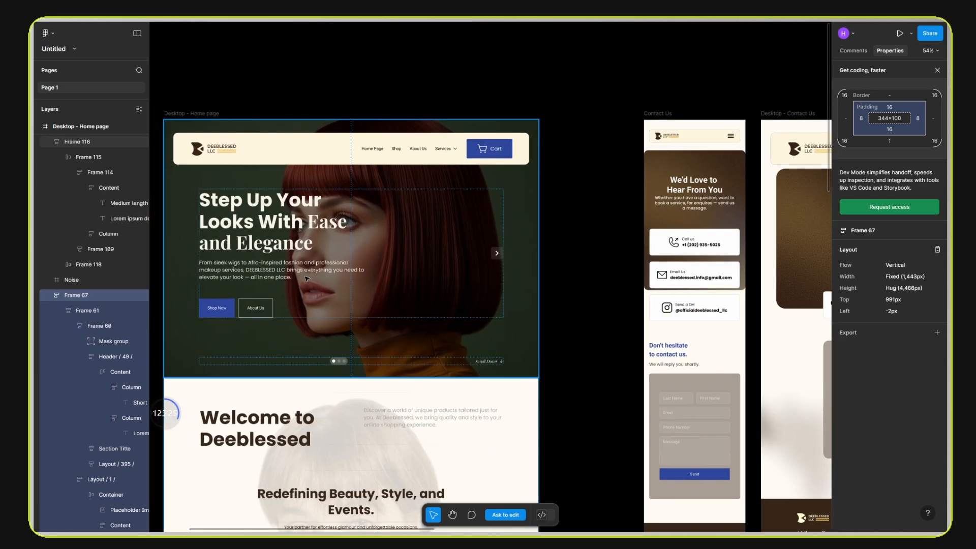
left_click(250, 233)
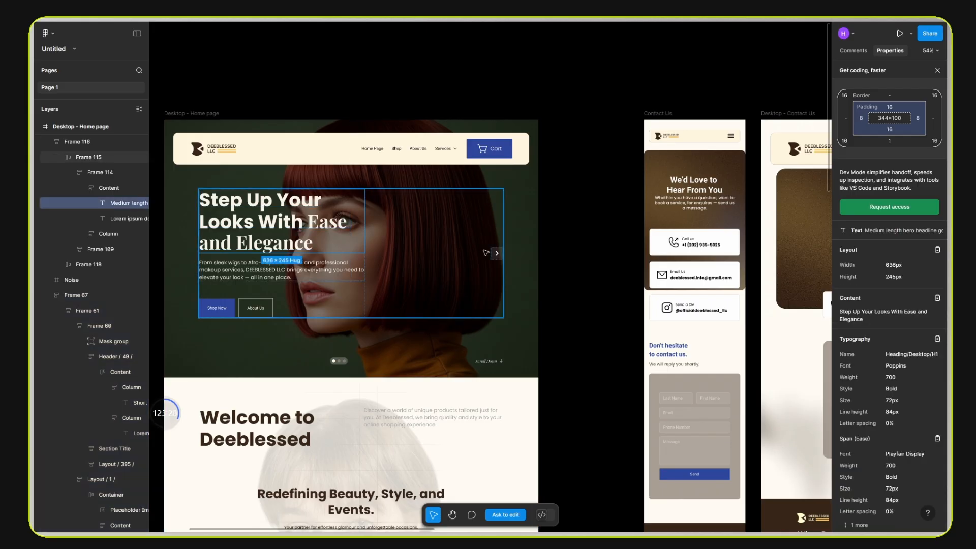
left_click(613, 296)
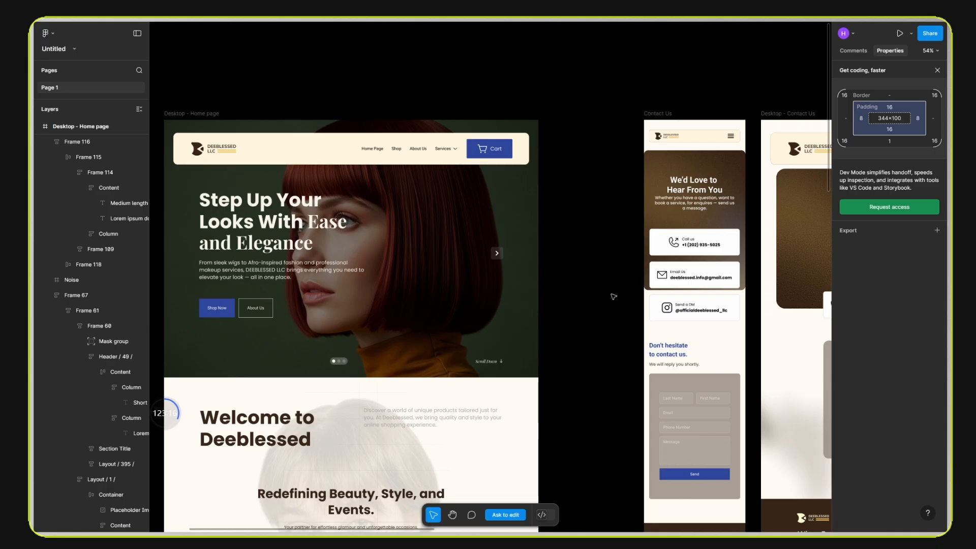
Search the web for "poppins font download" in a new tab and open the Poppins Font Family page on 1001 Fonts
key("ctrl+t")
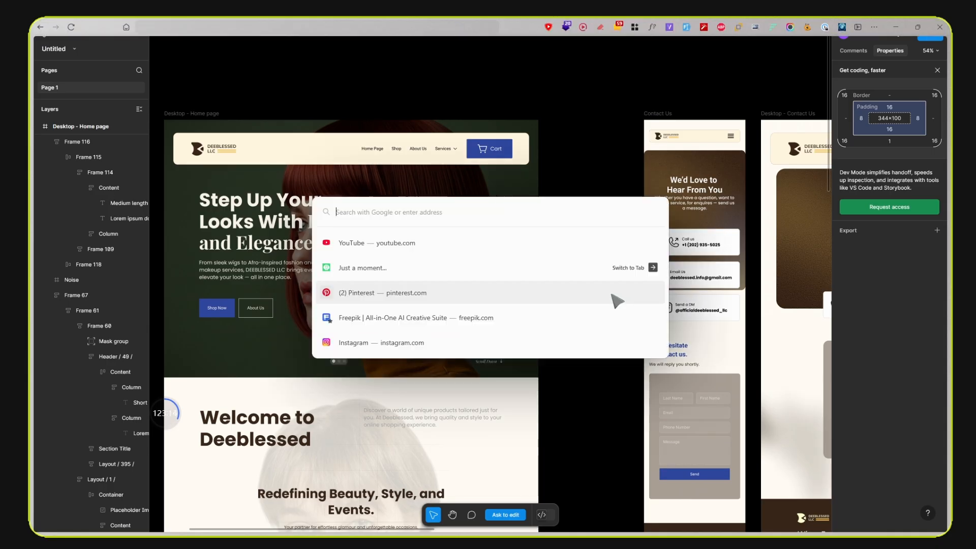
type("poppins font downloa")
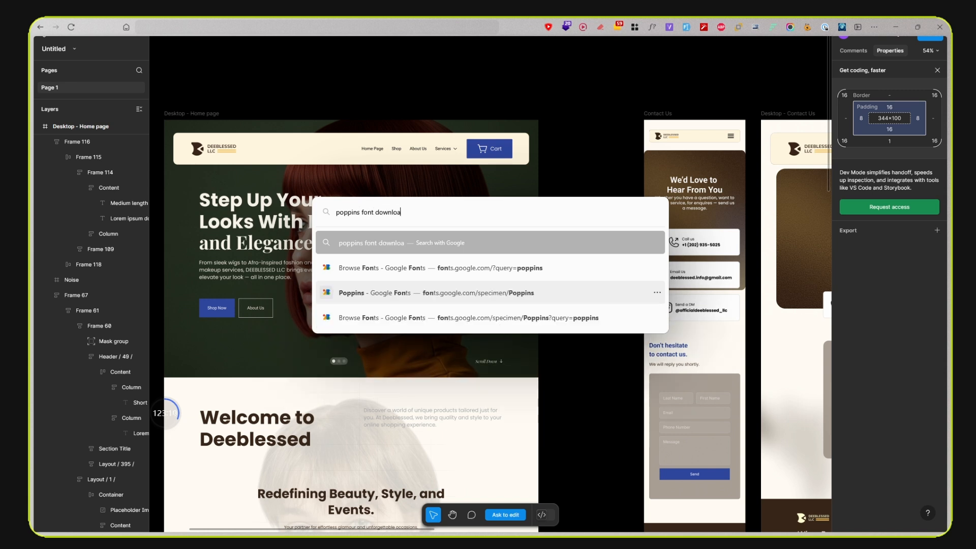
type("d")
key("Return")
middle_click(195, 129)
left_click(823, 487)
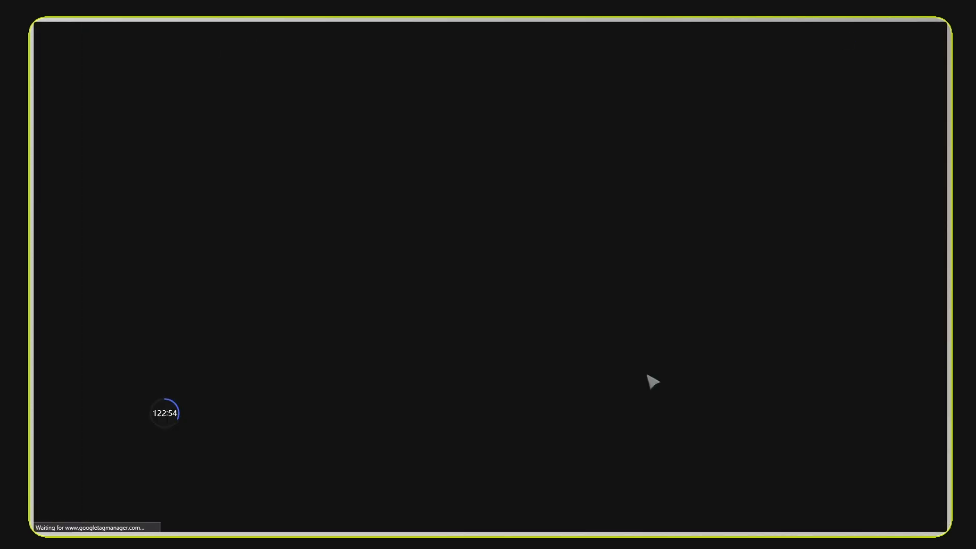
scroll(829, 300, "down", 15)
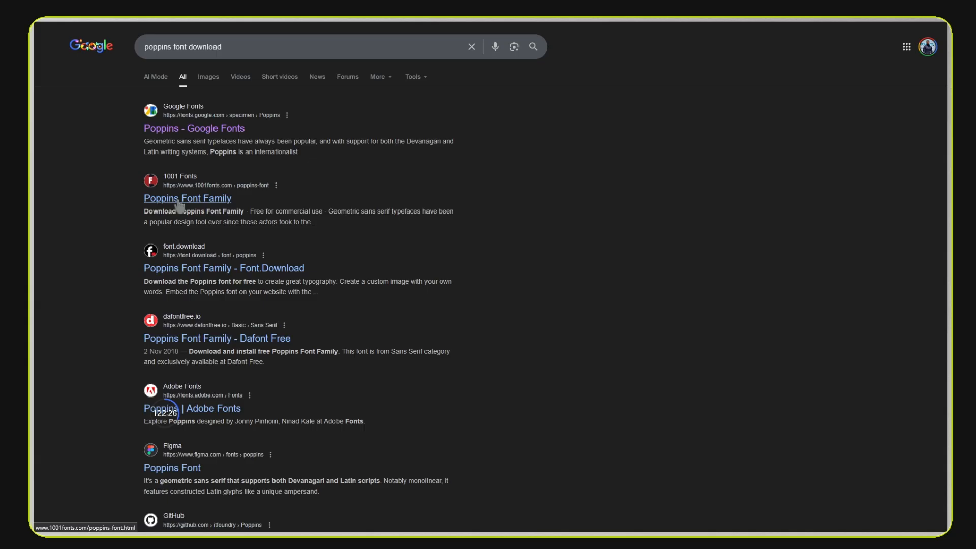
left_click(181, 201)
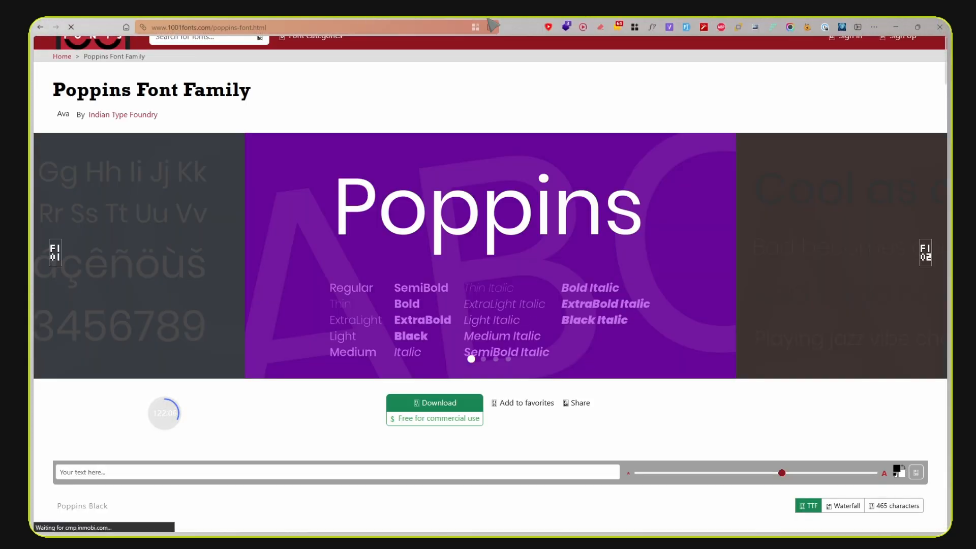
Download poppins.zip from 1001 Fonts into the deblessed folder
left_click(433, 403)
left_click(658, 300)
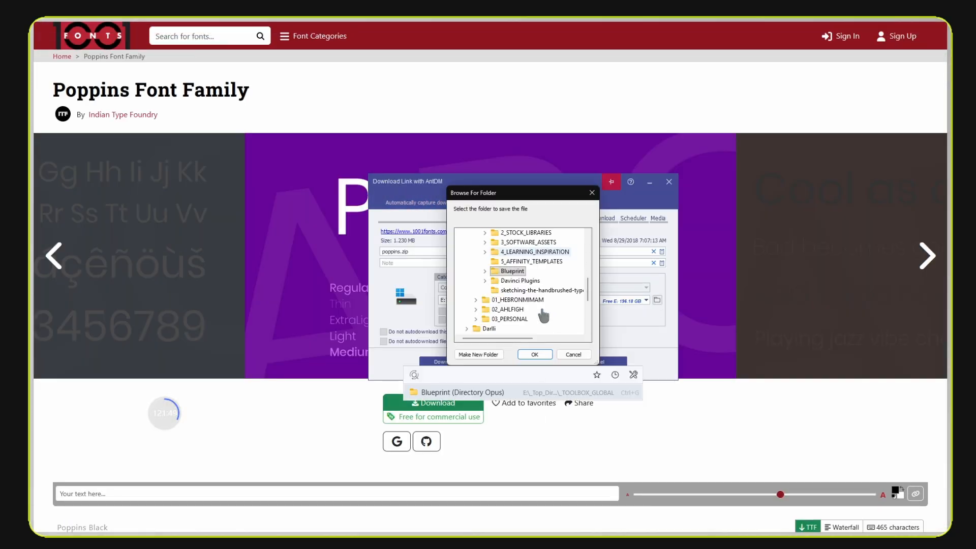
key("alt+Tab")
left_click(436, 521)
left_click(535, 355)
left_click(442, 362)
left_click(905, 24)
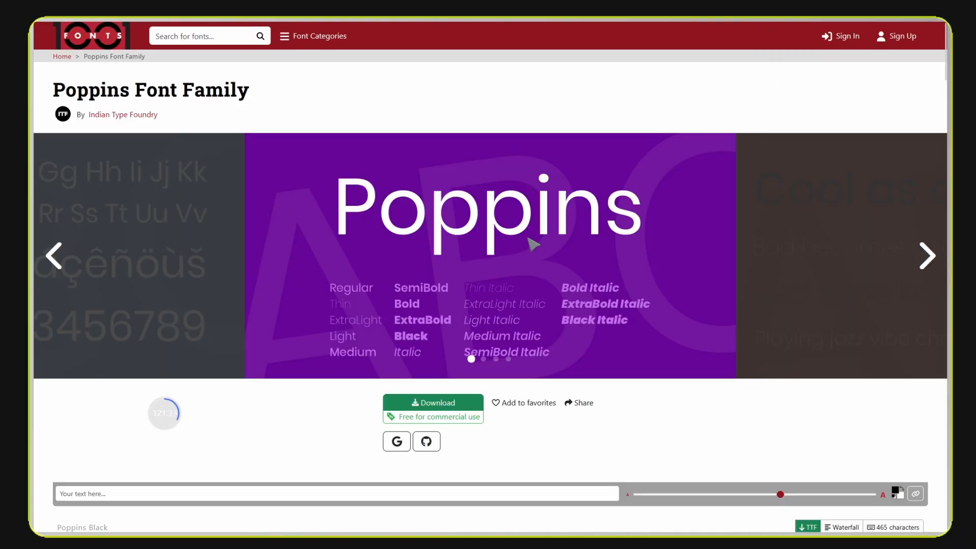
Open fonts.google.com in a new tab and download the Playfair Display family from the selected fonts into the deblessed folder
key("ctrl+t")
type("fonts.google.com")
key("Return")
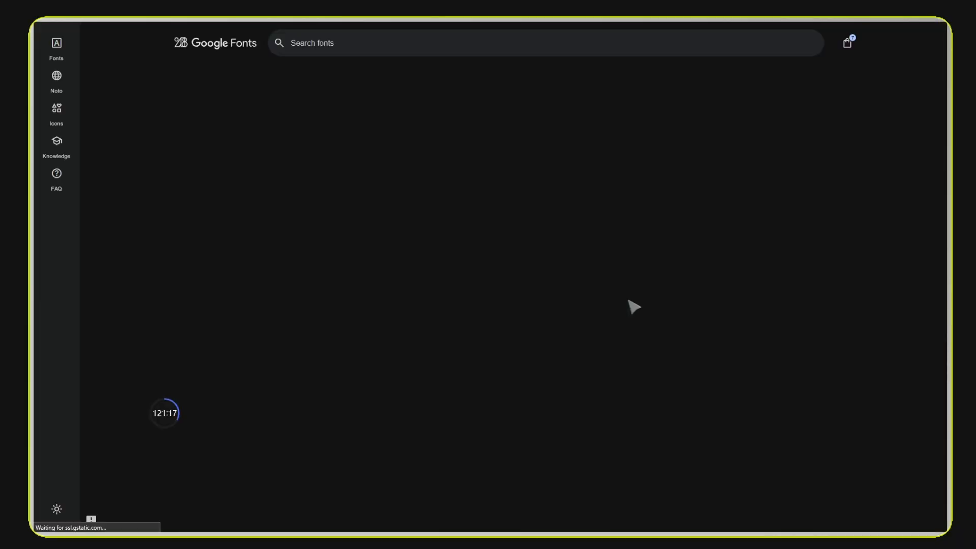
scroll(706, 286, "down", 1)
left_click(832, 80)
scroll(451, 323, "down", 2)
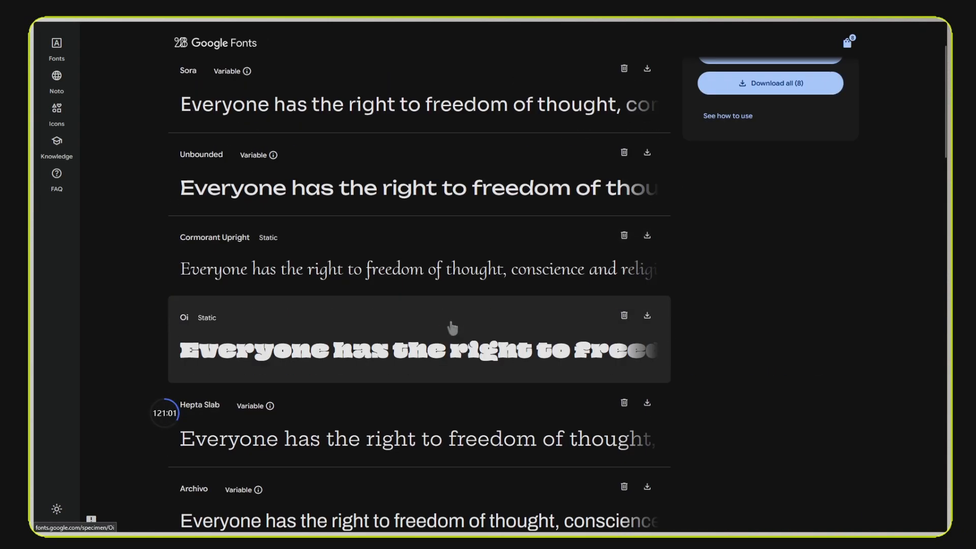
scroll(452, 325, "down", 5)
left_click(648, 358)
key("Return")
Switch to Directory Opus, create a folder named fonts inside deblessed, and open its poppins subfolder
key("alt+Tab")
key("ctrl+shift+n")
type("fonts")
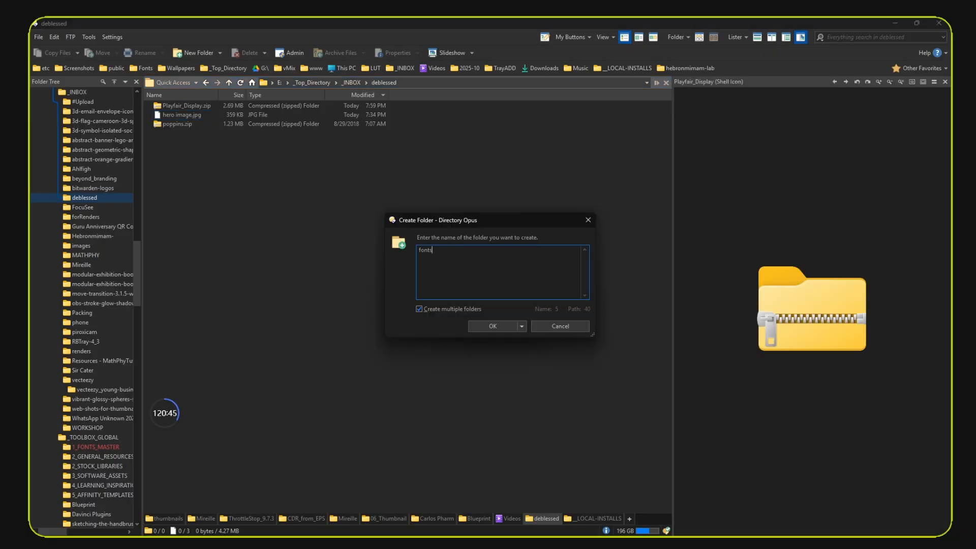
key("Return")
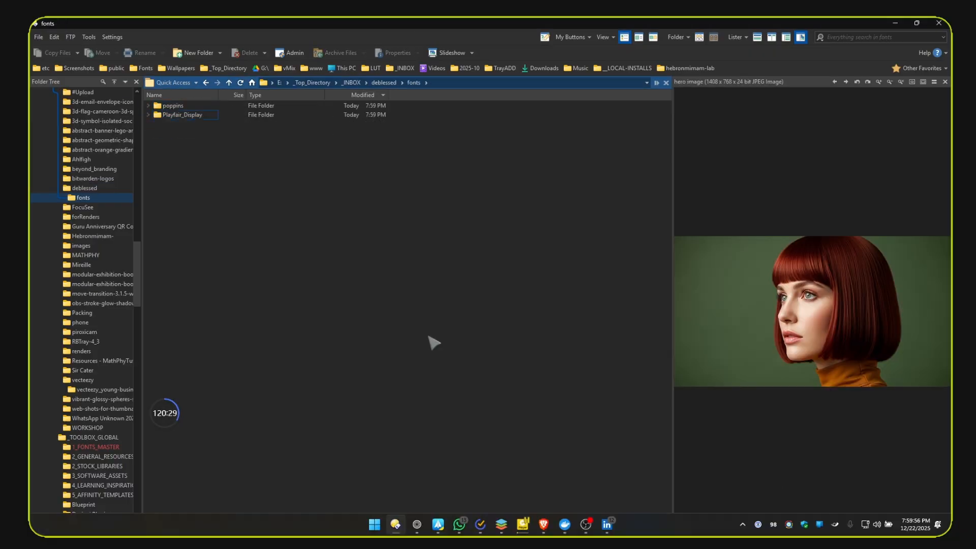
double_click(173, 106)
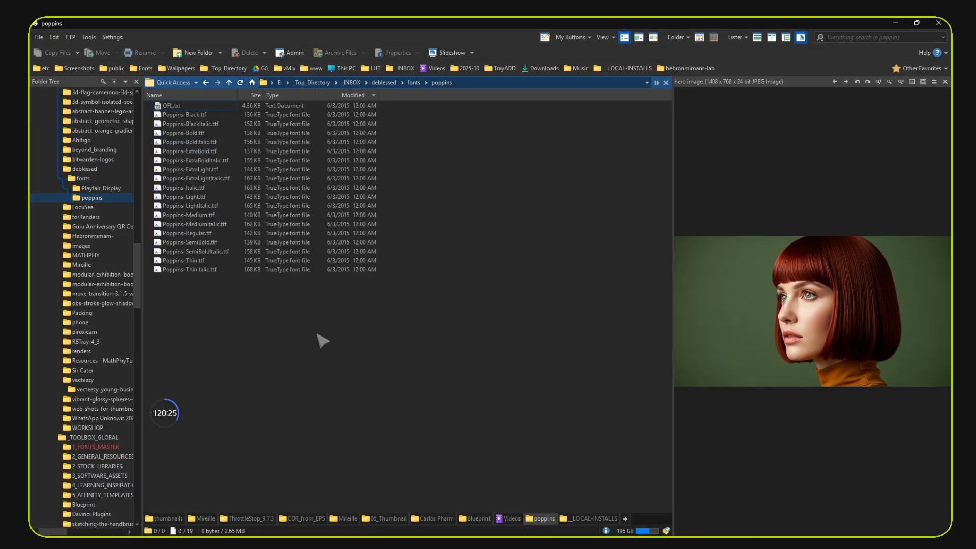
Inspect the contents of the Playfair_Display folder inside fonts, then go back and reopen the poppins folder
key("BackSpace")
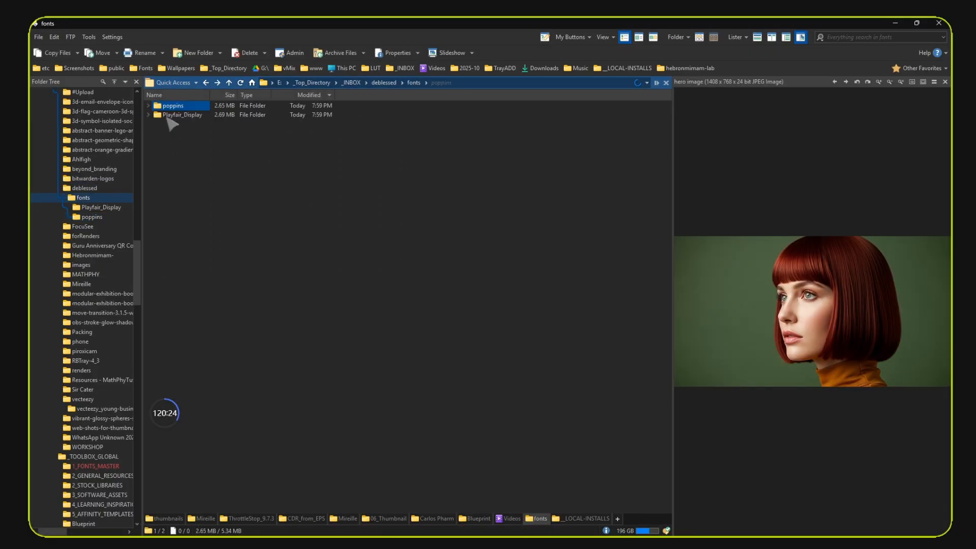
double_click(170, 107)
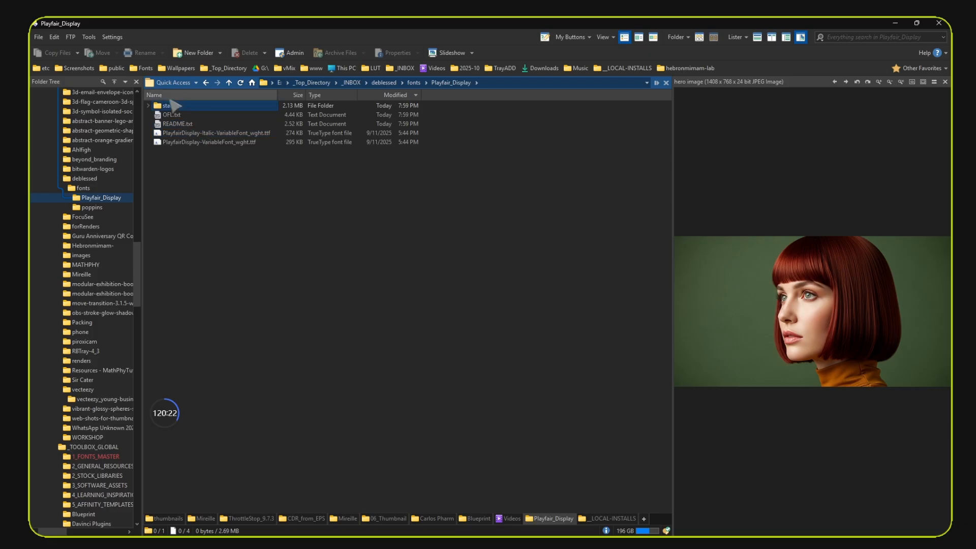
left_click(149, 106)
left_click(148, 106)
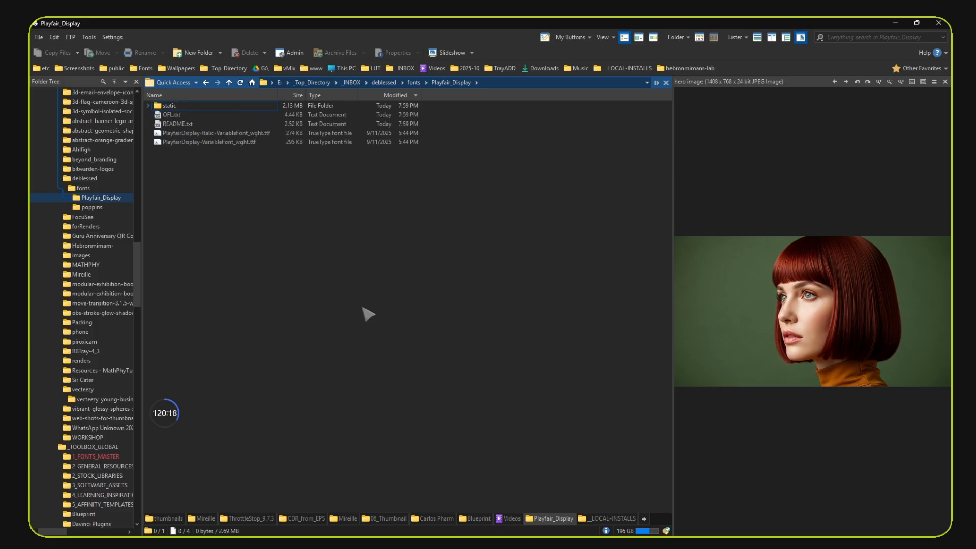
key("BackSpace")
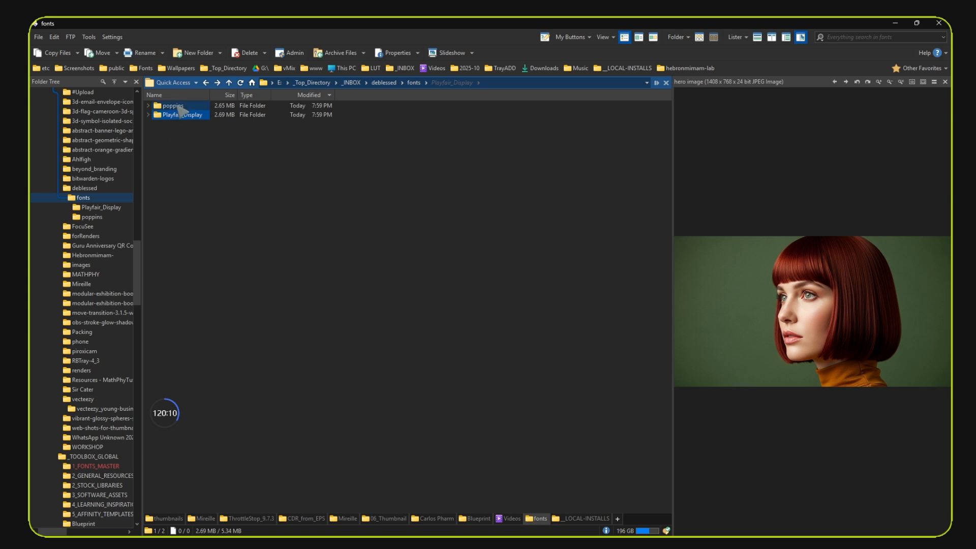
double_click(176, 106)
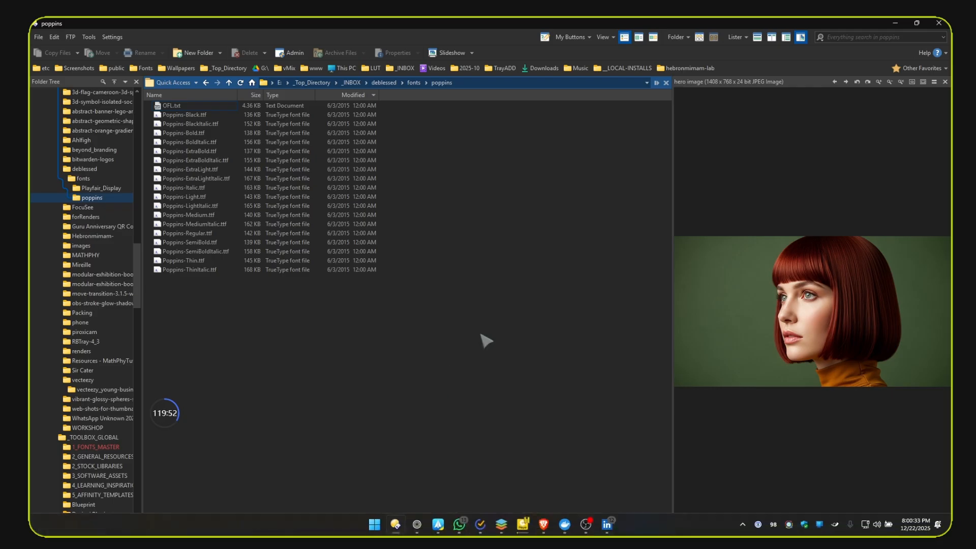
key("alt+Tab")
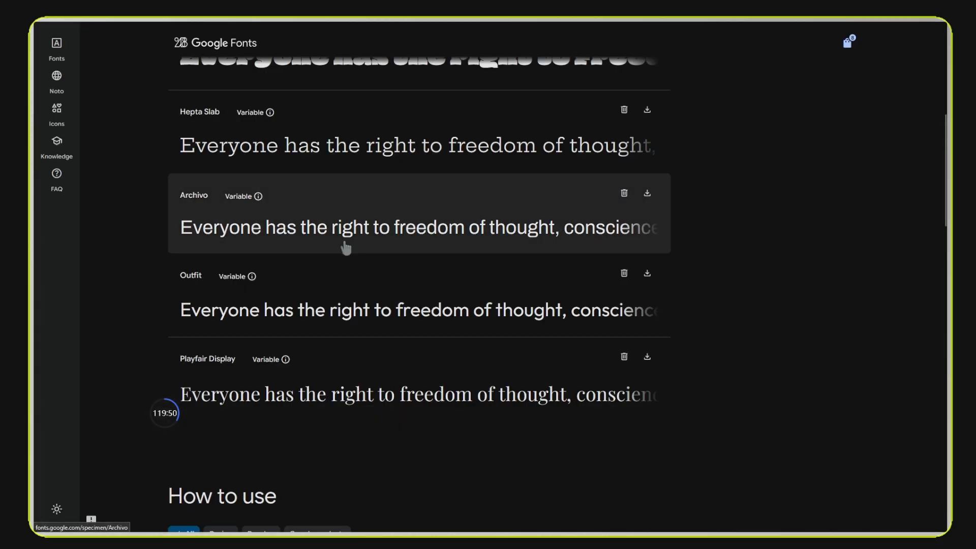
key("ctrl+l")
type("trans")
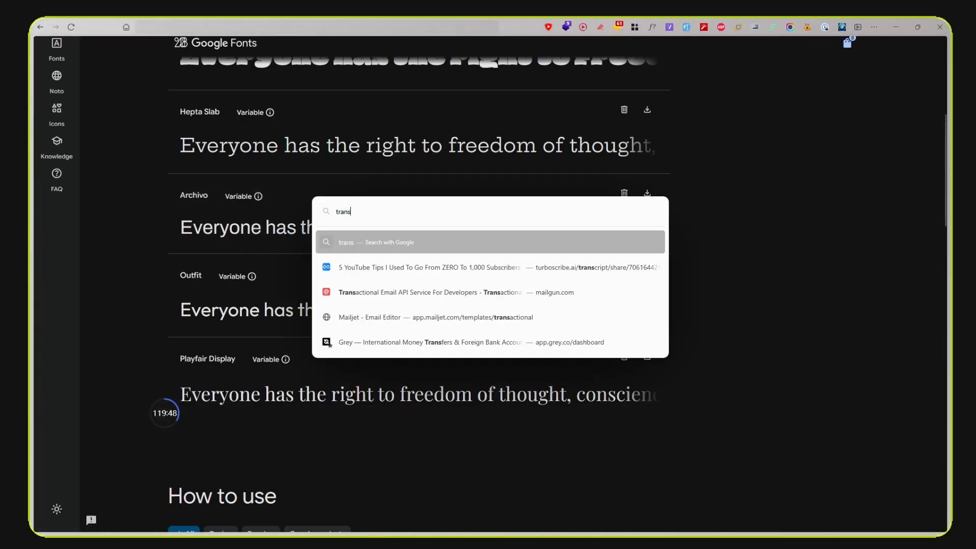
type("fon")
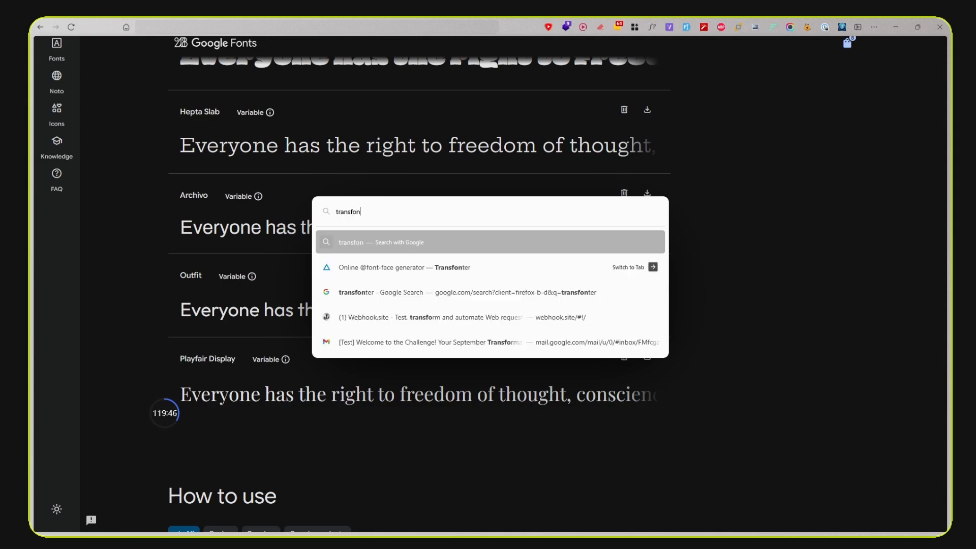
key("Down")
key("Return")
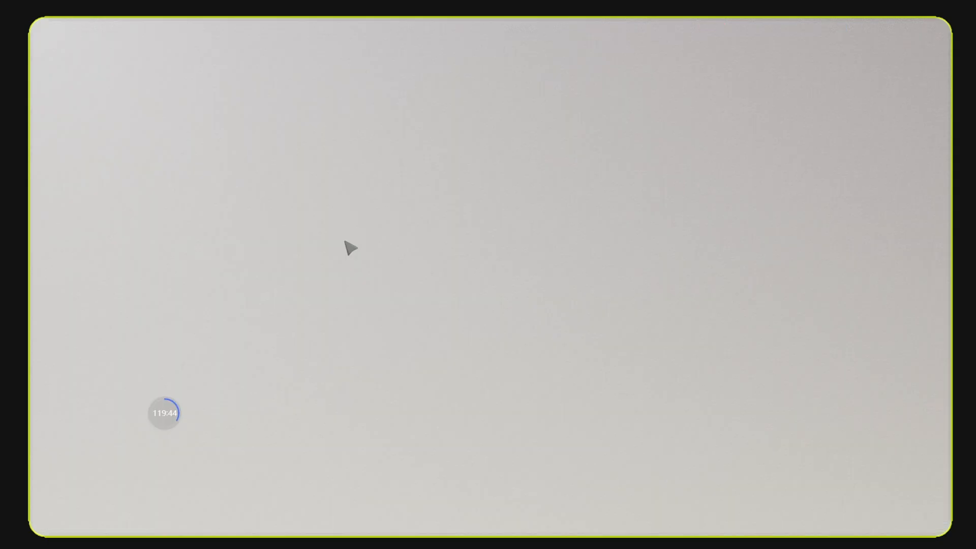
mouse_move(950, 454)
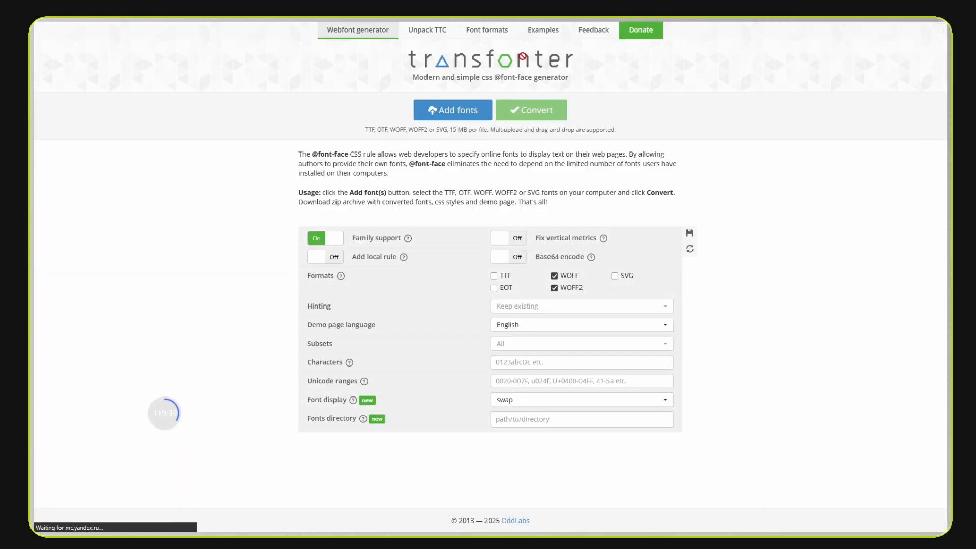
mouse_move(477, 25)
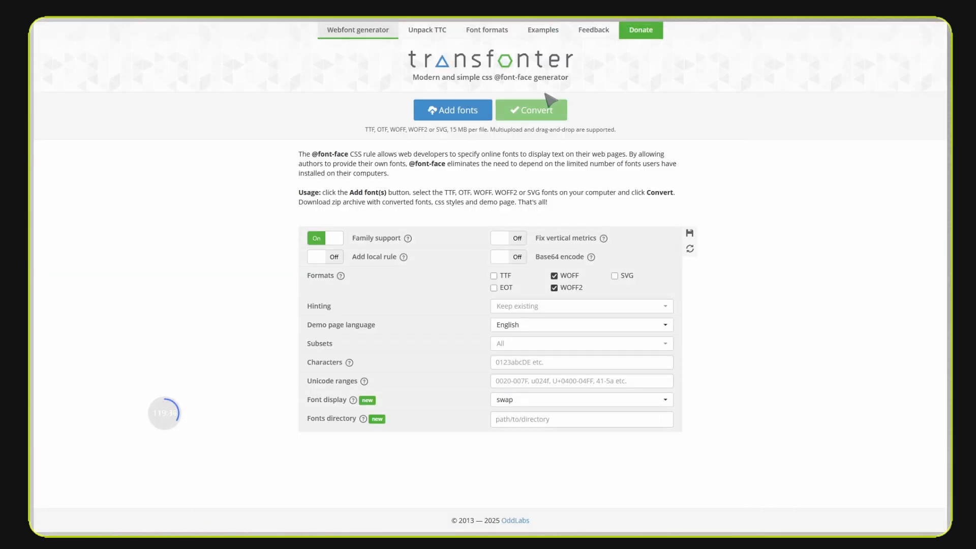
Add all the Playfair Display font files from deblessed\fonts\Playfair_Display\static to the webfont generator
left_click(464, 115)
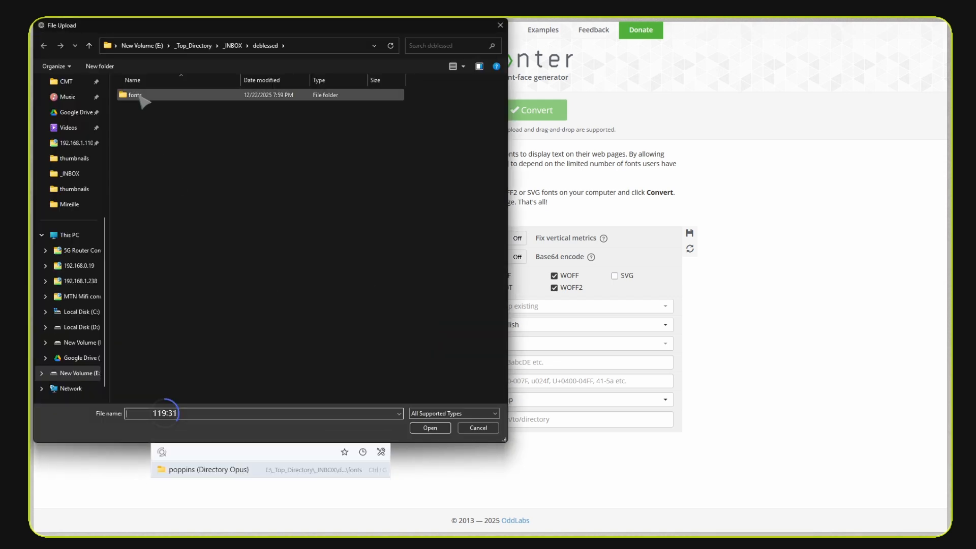
left_click(140, 95)
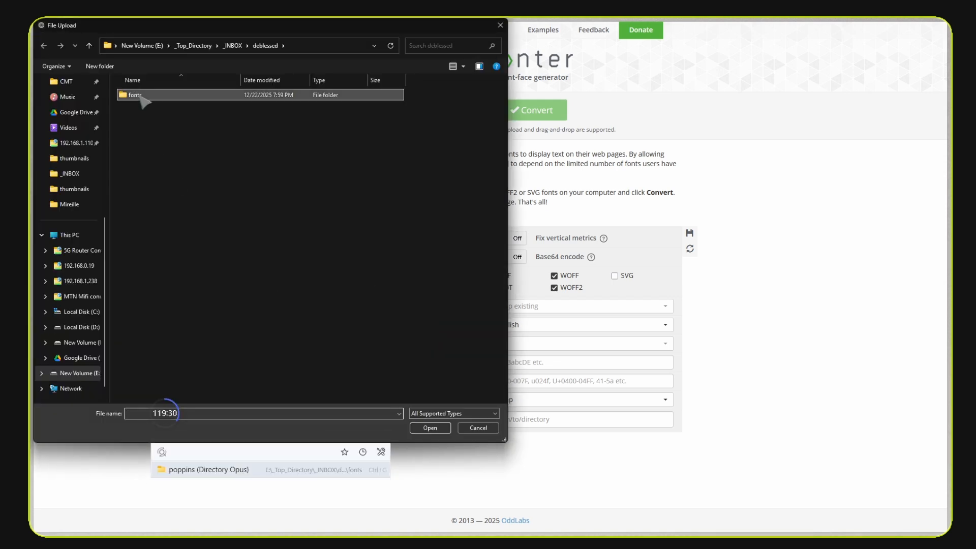
double_click(142, 98)
double_click(153, 98)
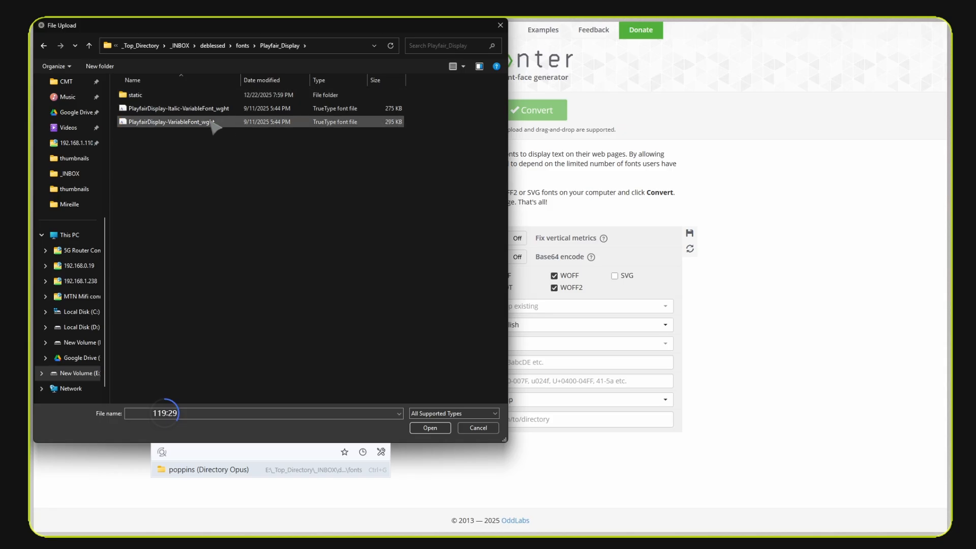
double_click(158, 102)
left_click_drag(182, 278, 152, 97)
left_click(431, 428)
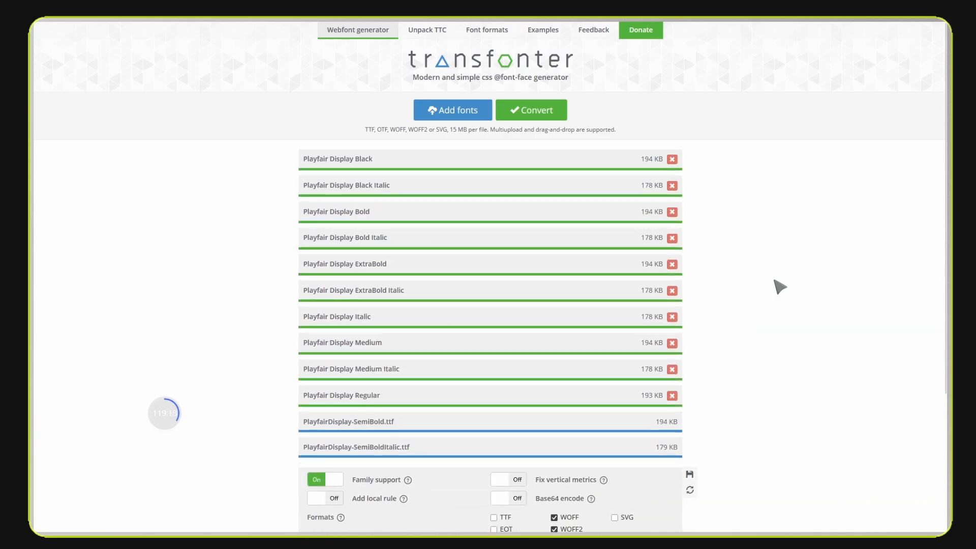
Convert the Playfair Display fonts to WOFF and WOFF2 and download the resulting zip into E:\_Top_Directory\_INBOX\deblessed
scroll(779, 285, "down", 3)
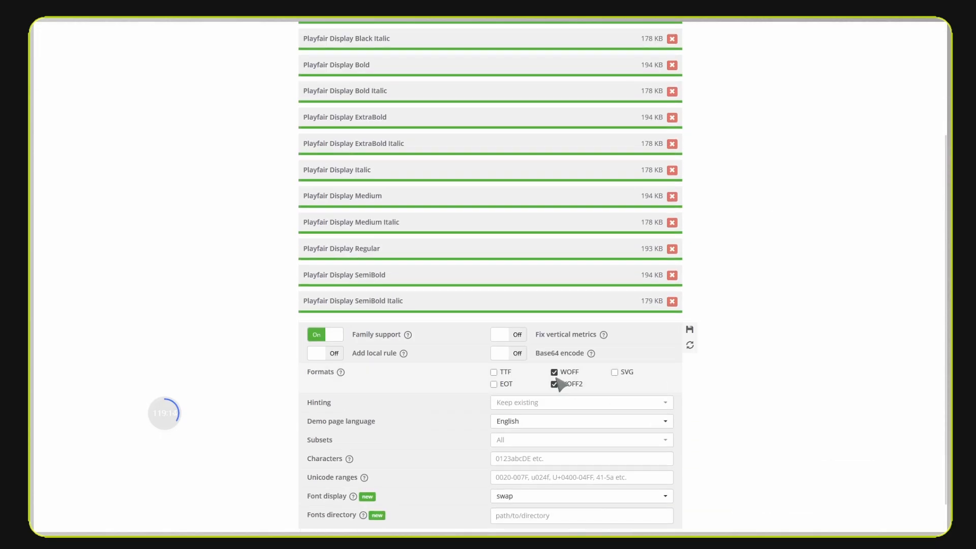
scroll(738, 374, "down", 1)
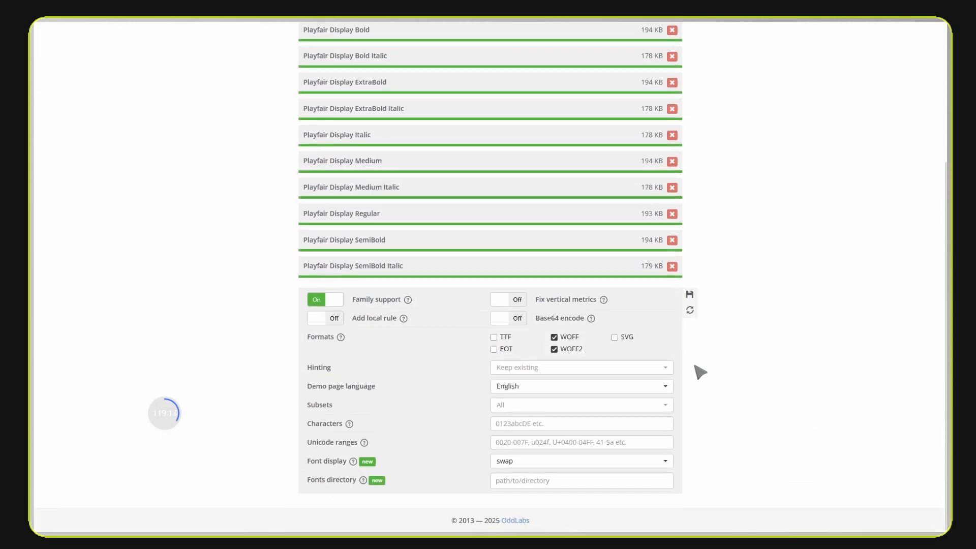
scroll(663, 366, "up", 4)
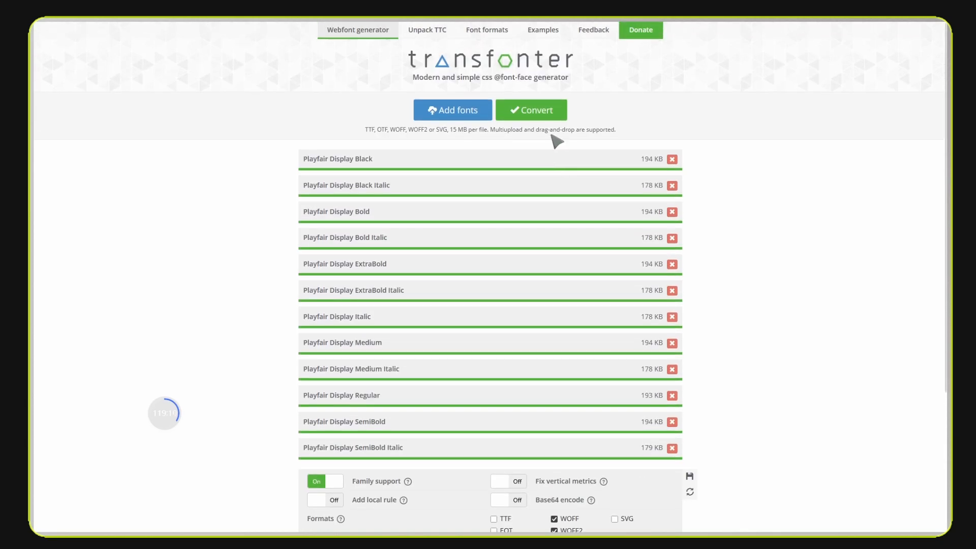
left_click(553, 115)
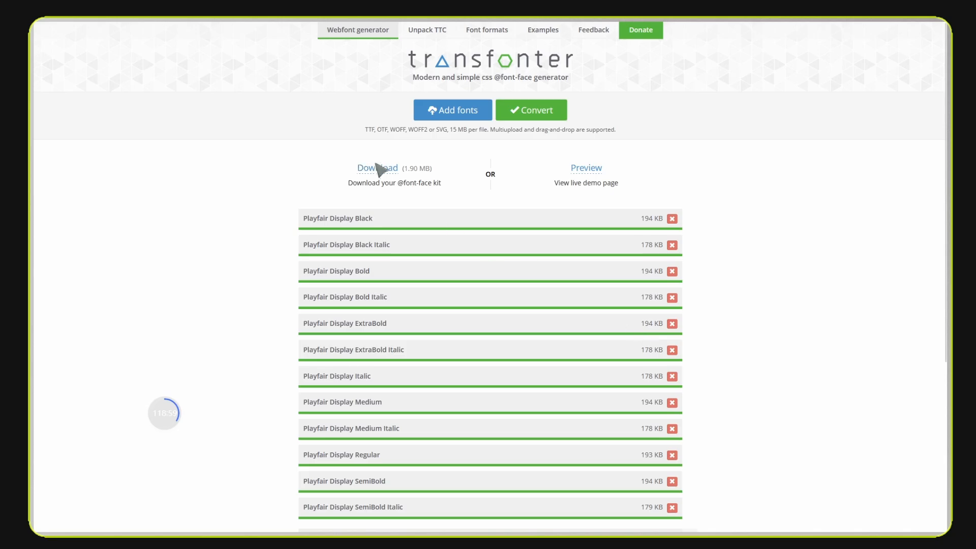
left_click(378, 169)
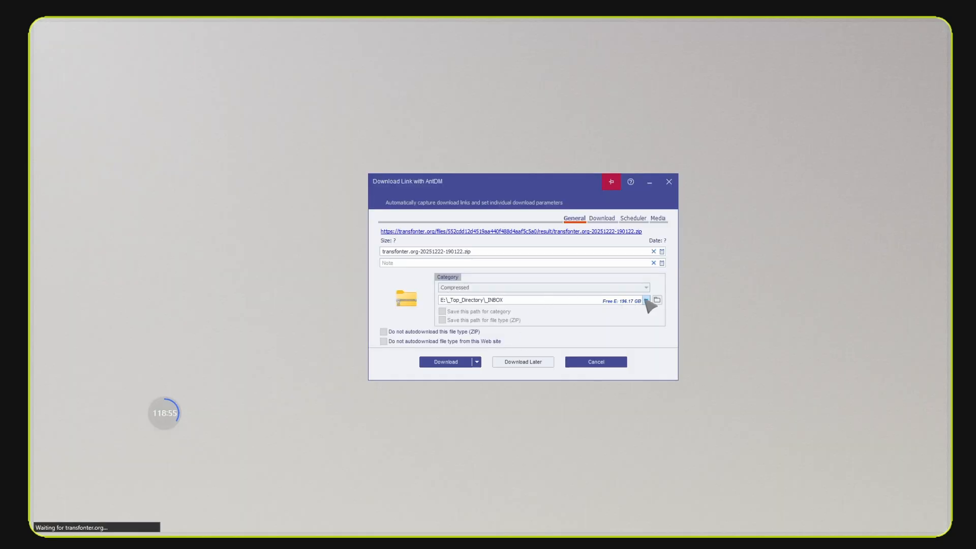
left_click(646, 301)
left_click(542, 333)
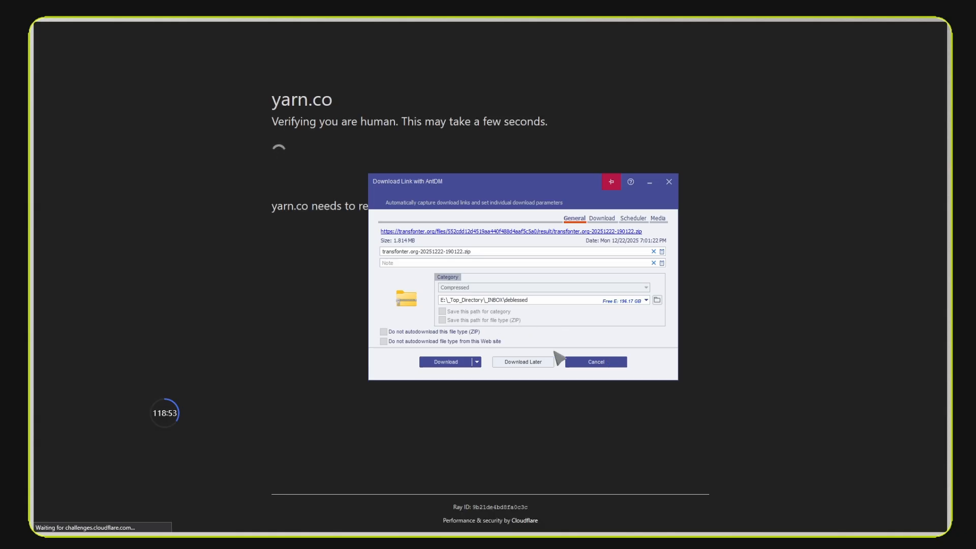
left_click(446, 362)
mouse_move(946, 394)
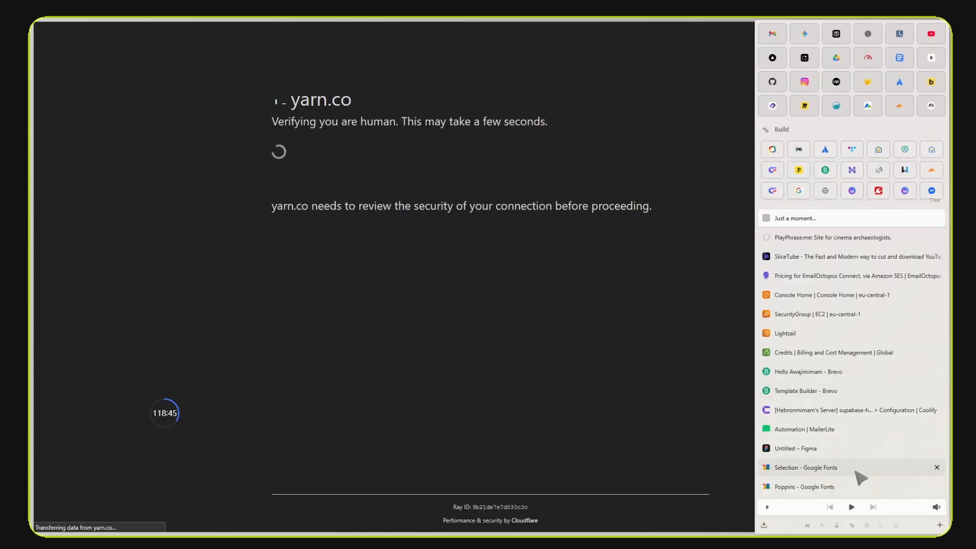
left_click(809, 487)
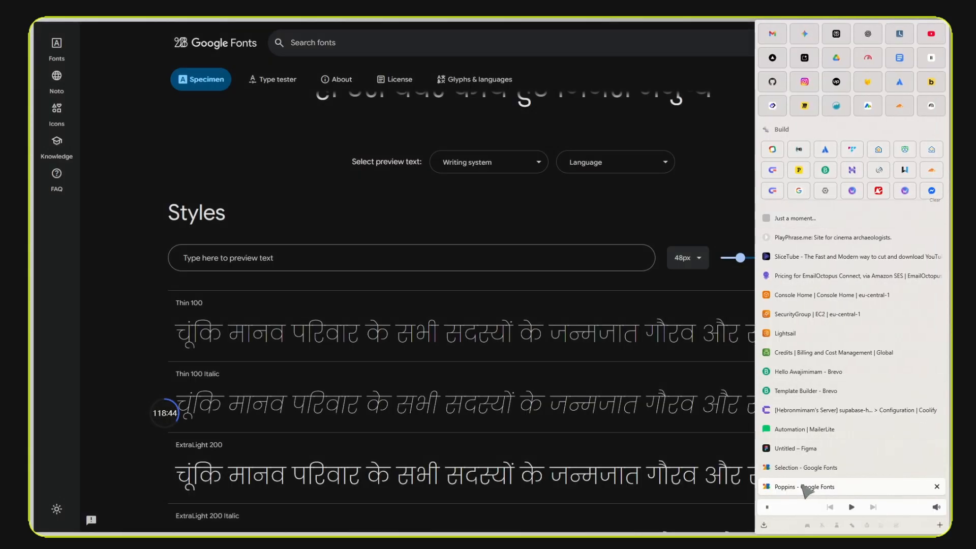
left_click(812, 453)
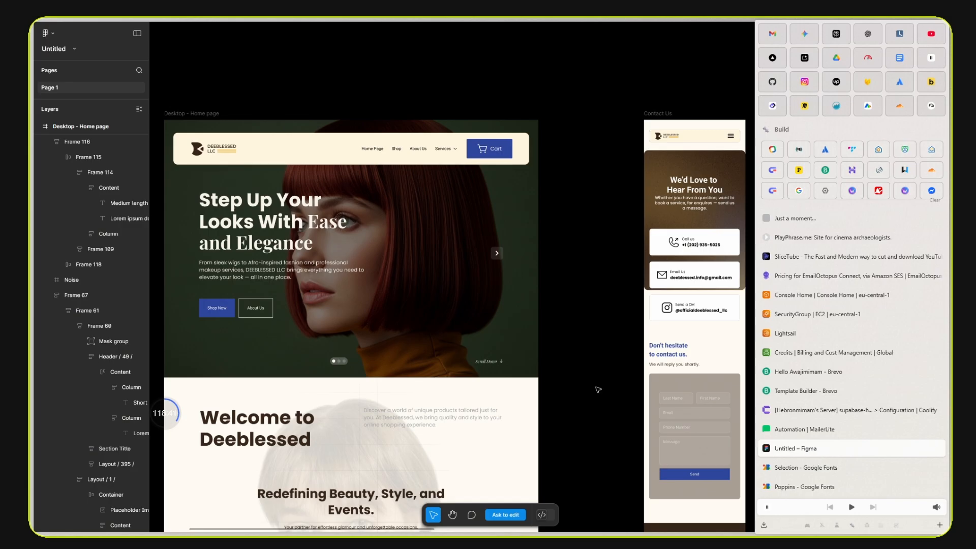
key("ctrl+t")
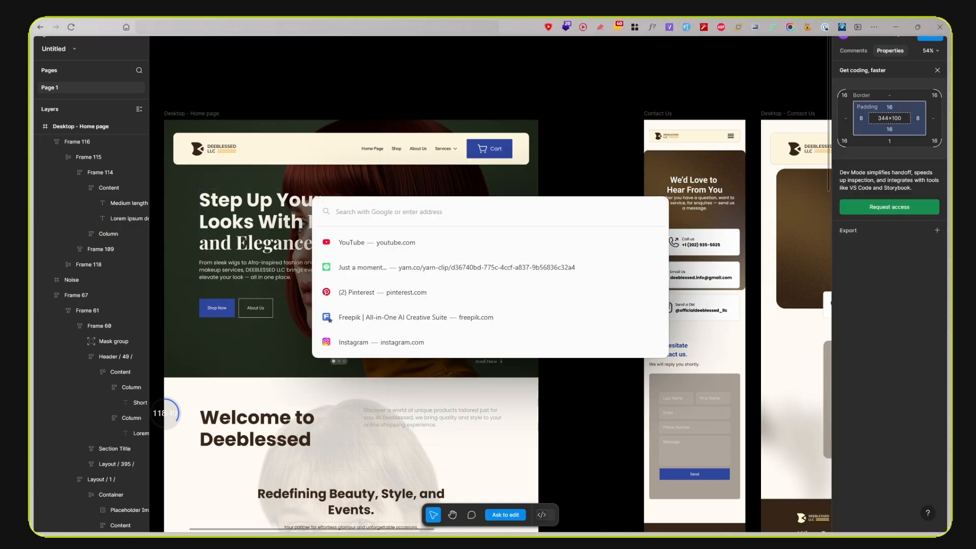
type("transfon")
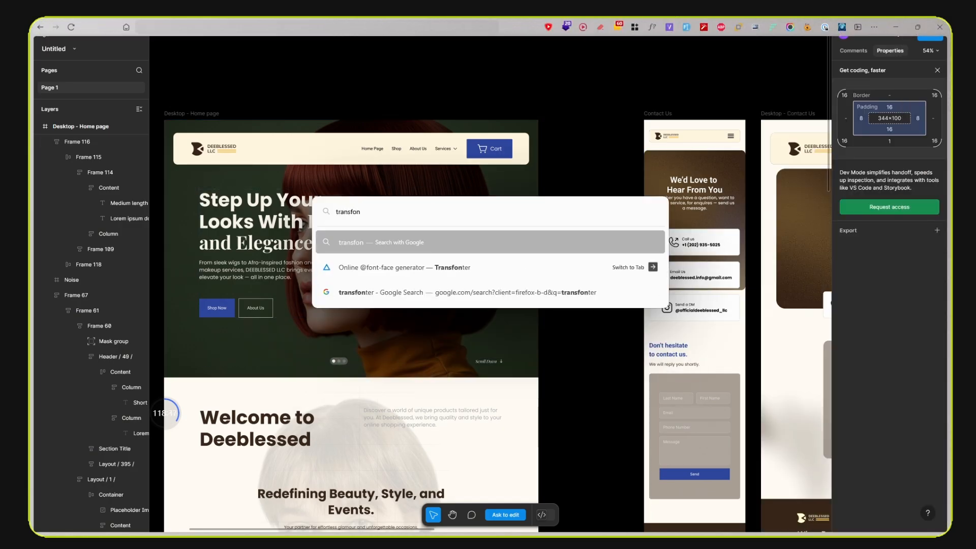
key("Down")
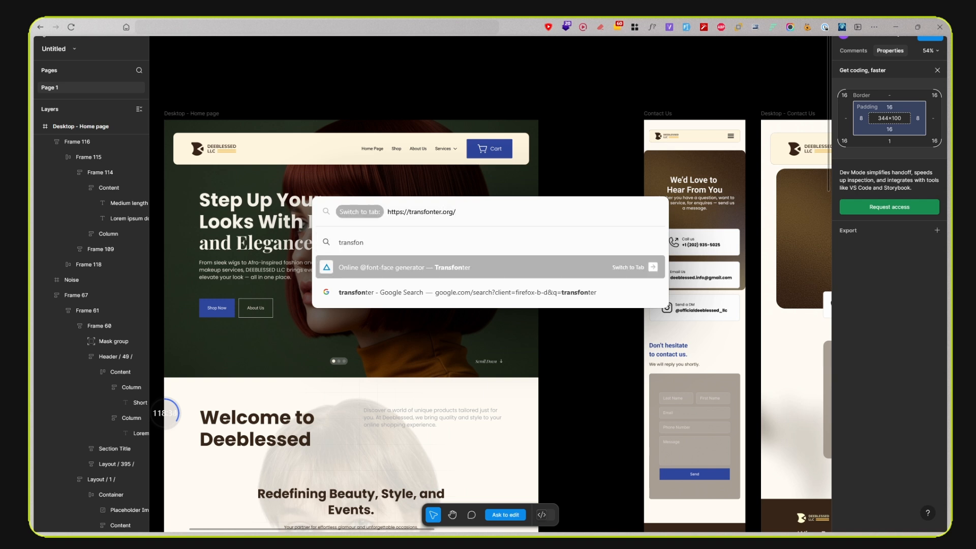
key("ctrl+a")
key("ctrl+x")
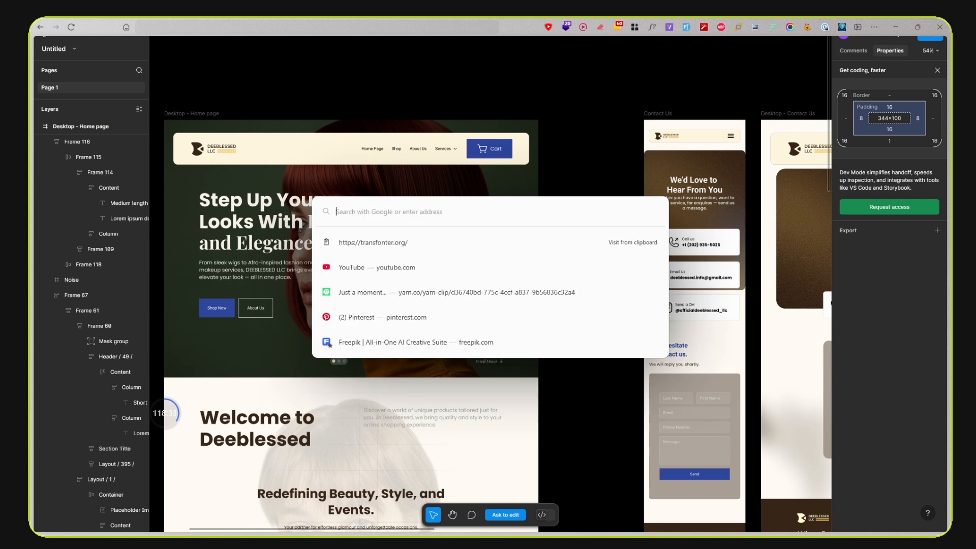
key("ctrl+v")
key("Return")
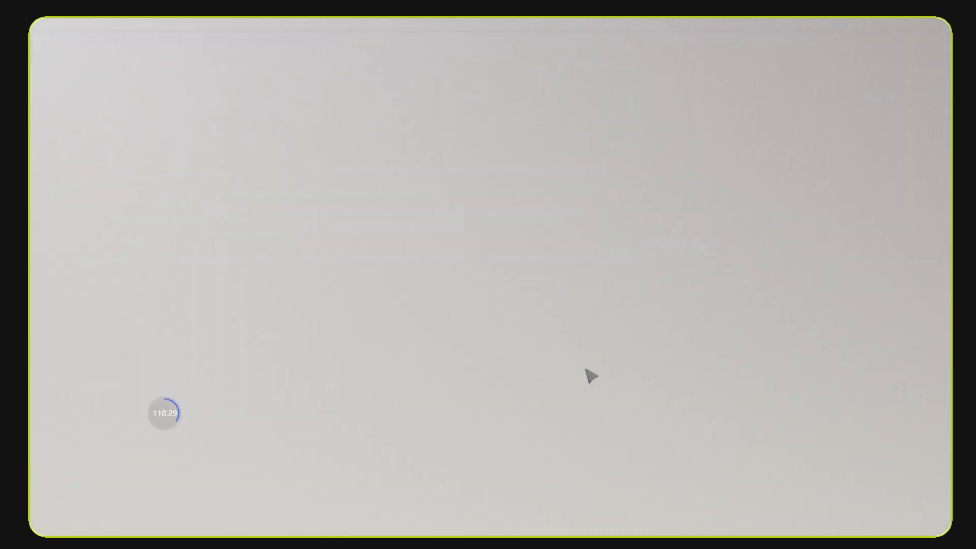
key("alt+Tab")
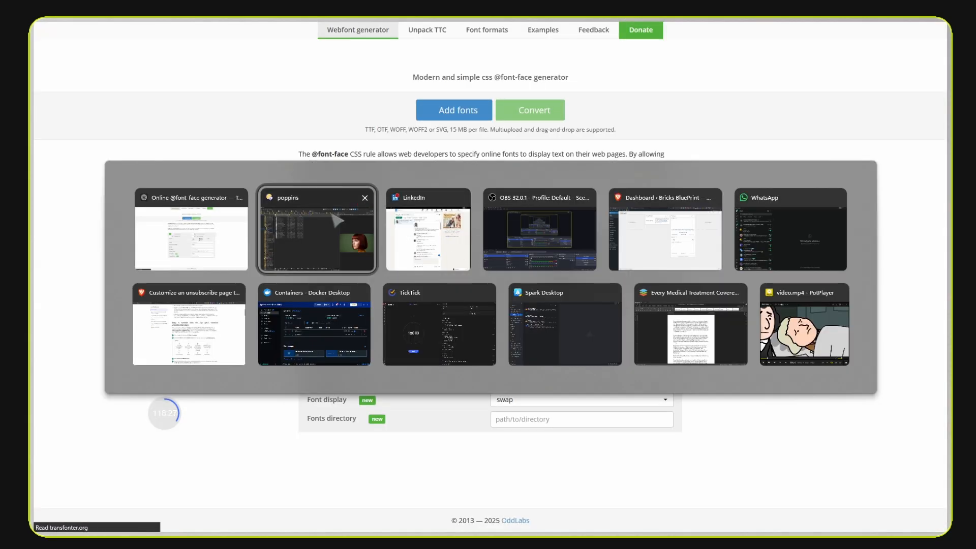
left_click(224, 235)
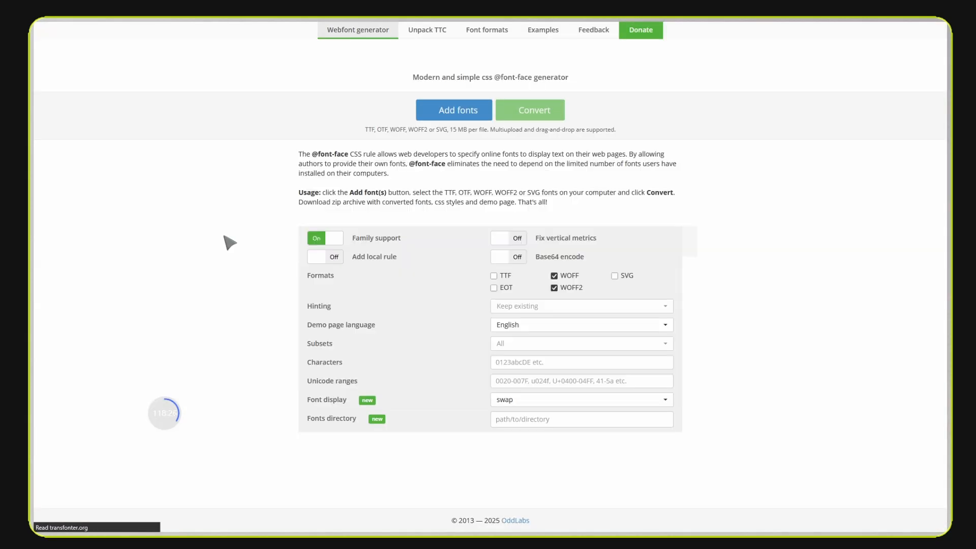
Add all the Poppins font files from deblessed\fonts\poppins to the webfont generator
left_click(459, 116)
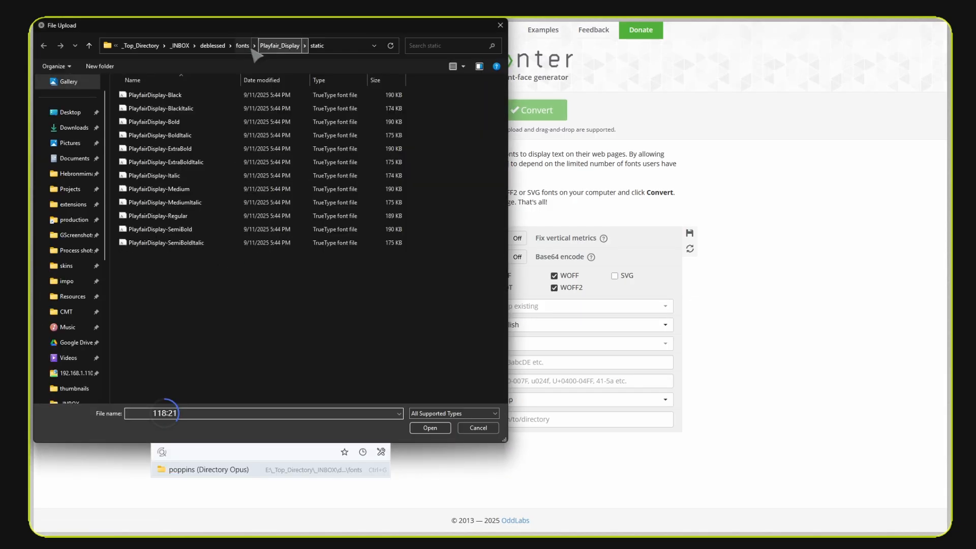
left_click(244, 46)
double_click(146, 108)
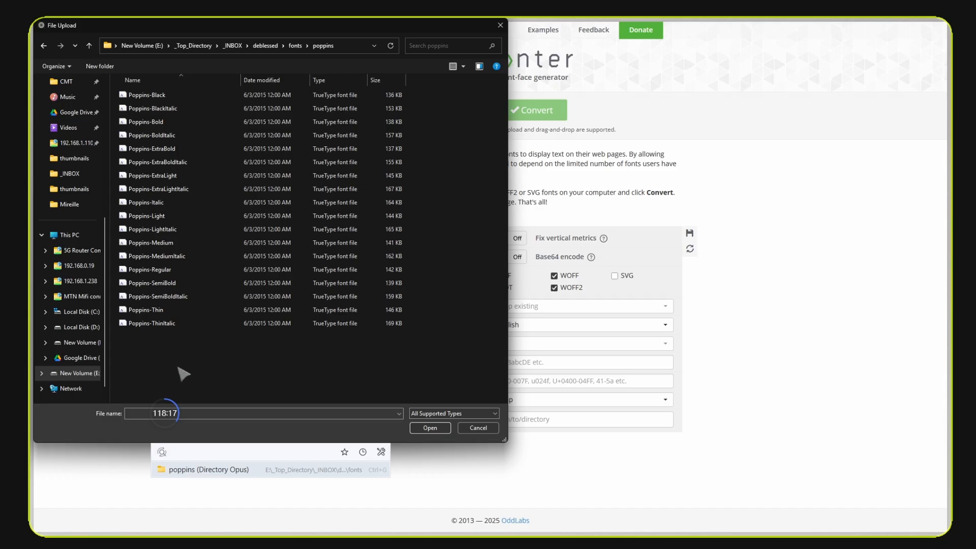
left_click_drag(176, 364, 160, 94)
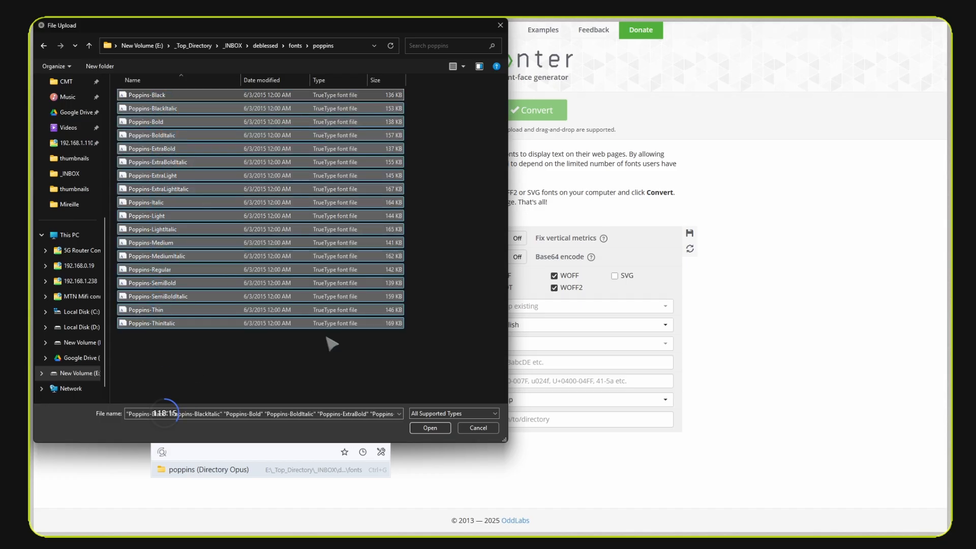
left_click(436, 427)
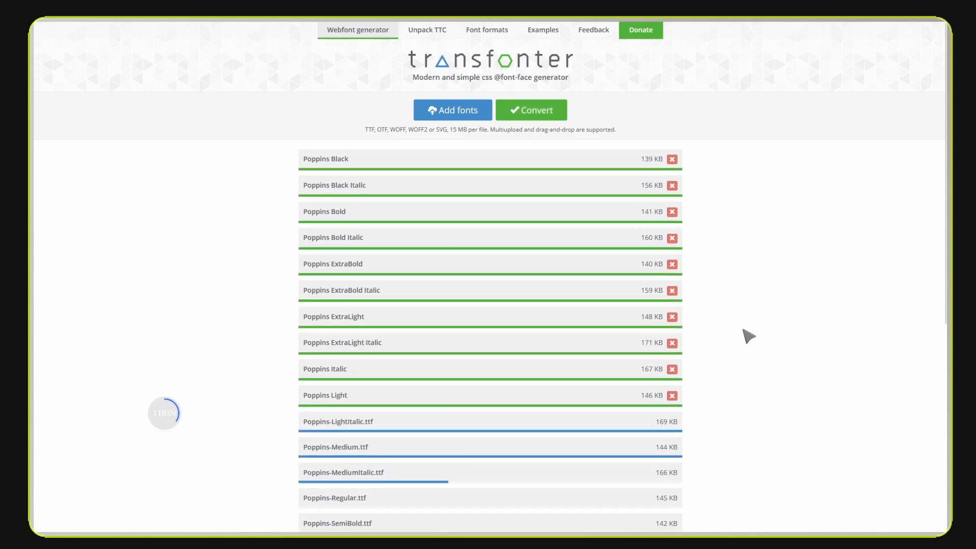
Convert the Poppins fonts to WOFF and WOFF2 and download the resulting zip into E:\_Top_Directory\_INBOX\deblessed
scroll(748, 335, "down", 5)
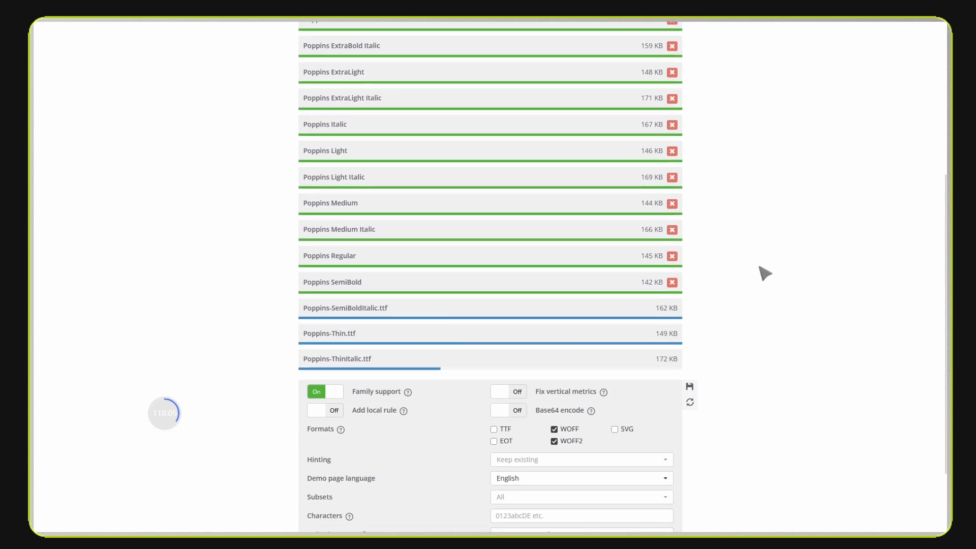
scroll(747, 292, "up", 5)
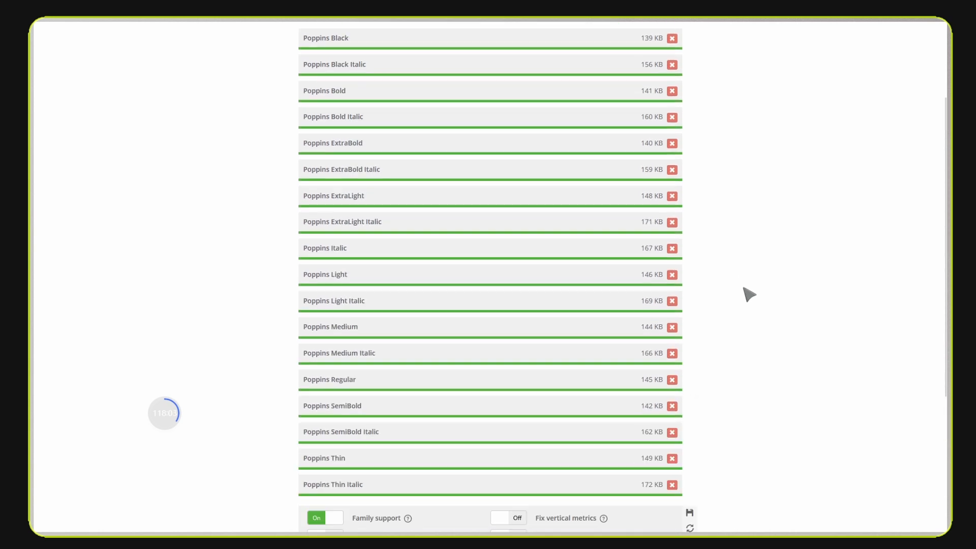
left_click(522, 117)
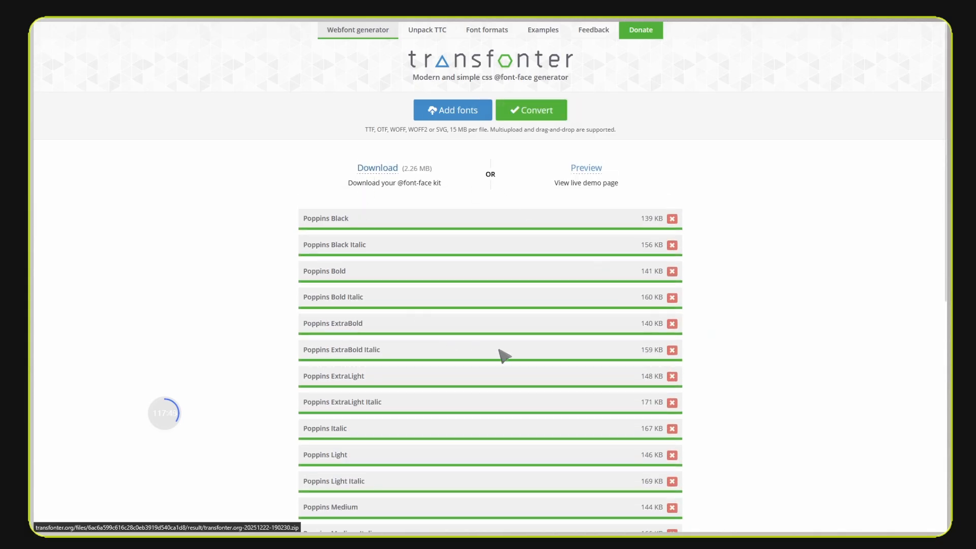
key("ctrl+Tab")
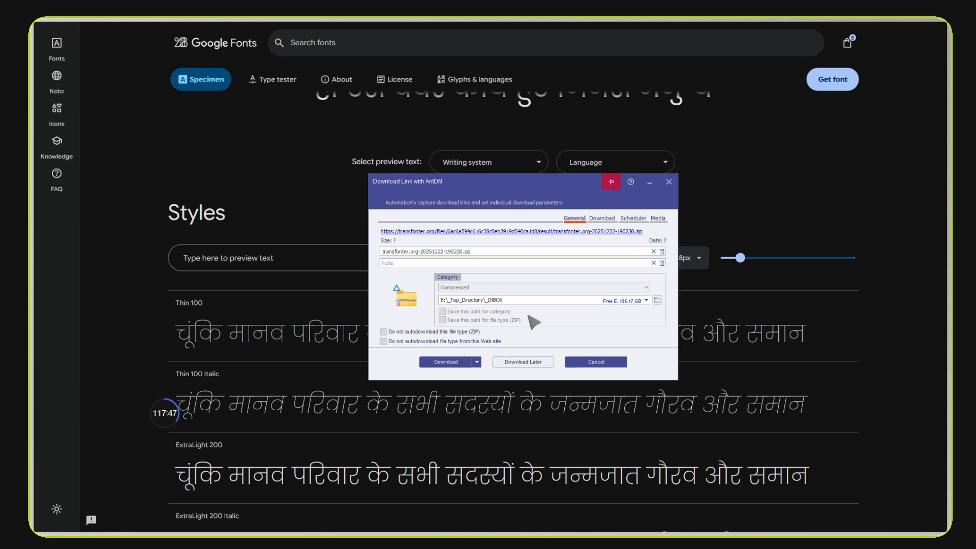
left_click(646, 300)
left_click(528, 327)
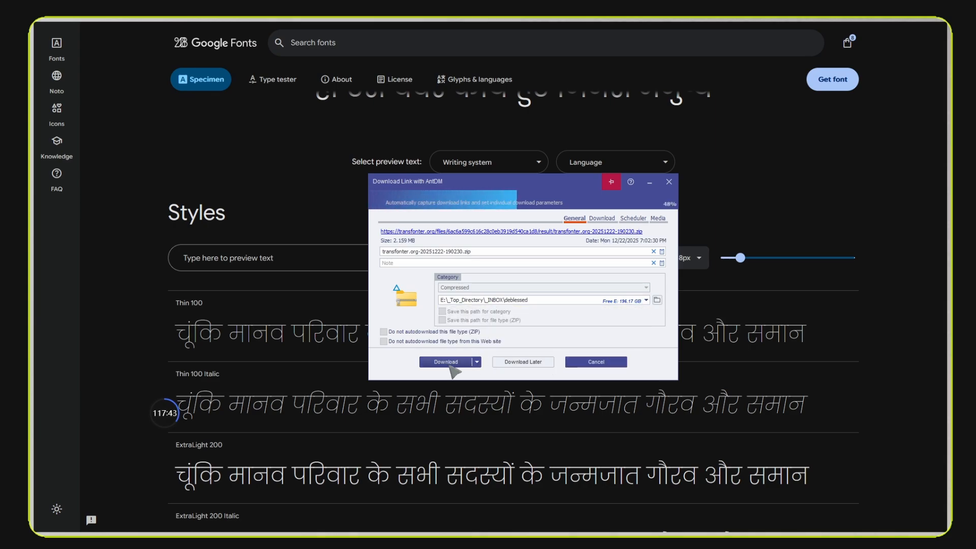
left_click(450, 365)
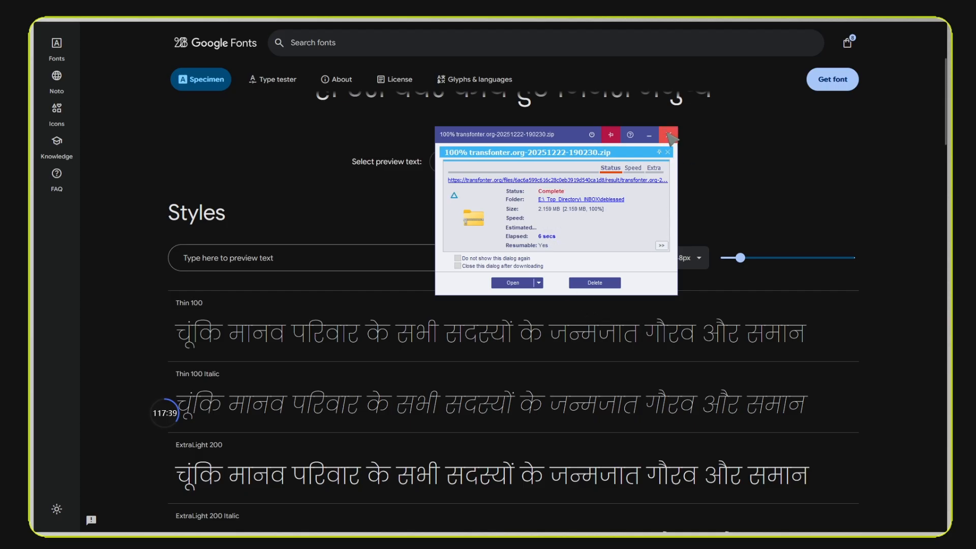
left_click(668, 134)
Switch to the file manager and extract both transfonter.org zip archives in the deblessed folder into separate subfolders
mouse_move(948, 349)
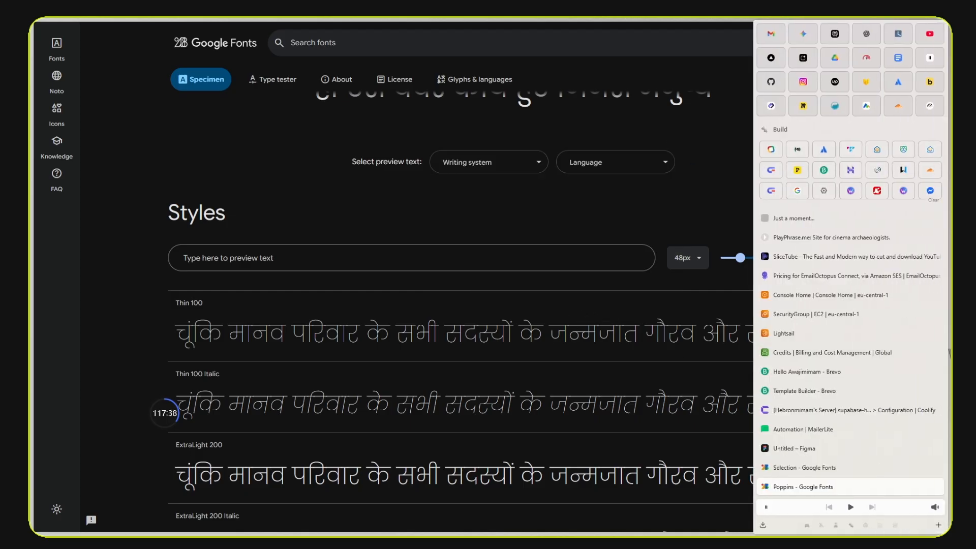
left_click(803, 448)
key("alt+Tab")
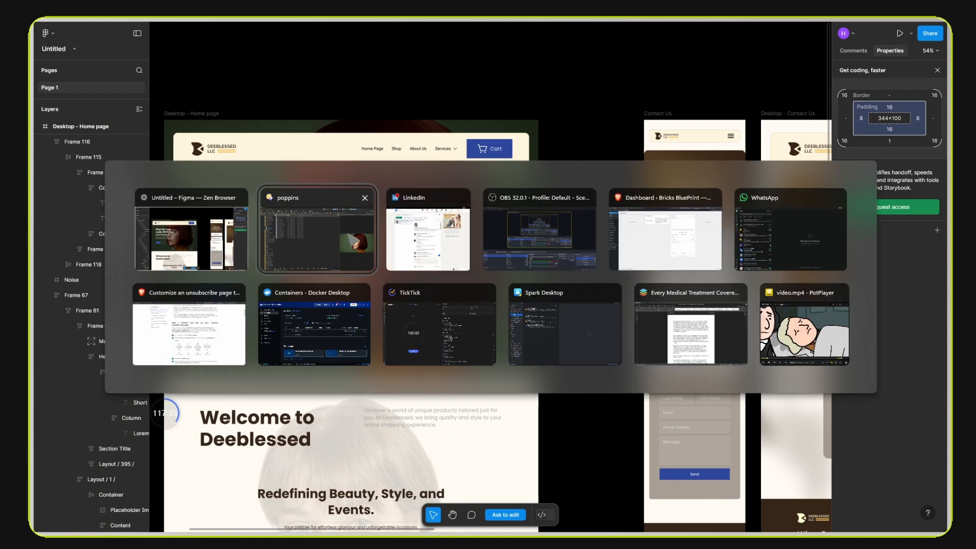
left_click(343, 245)
key("BackSpace")
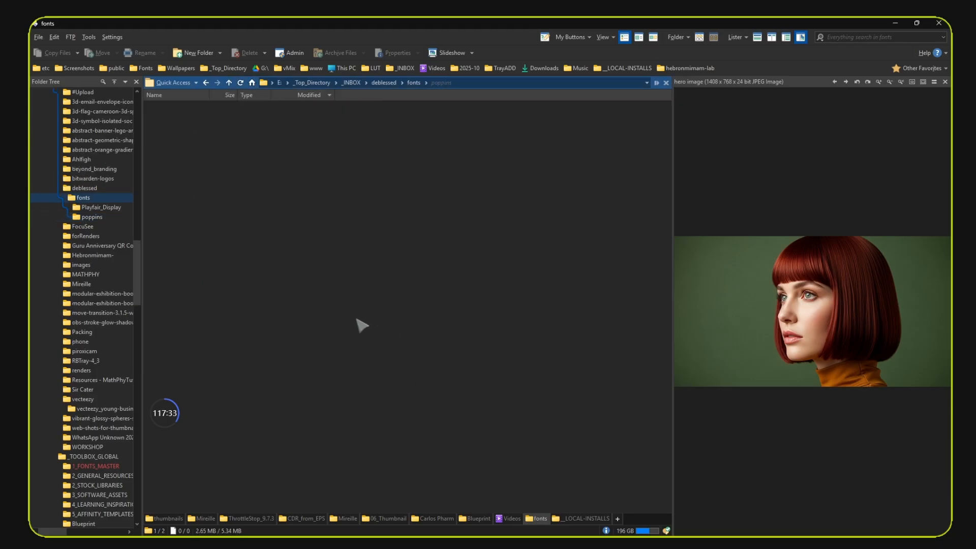
key("BackSpace")
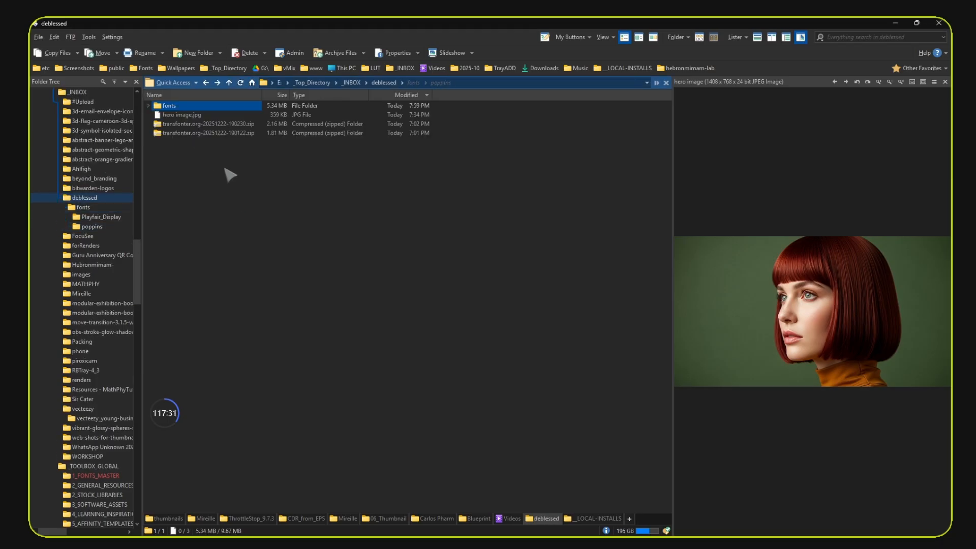
left_click_drag(227, 163, 195, 128)
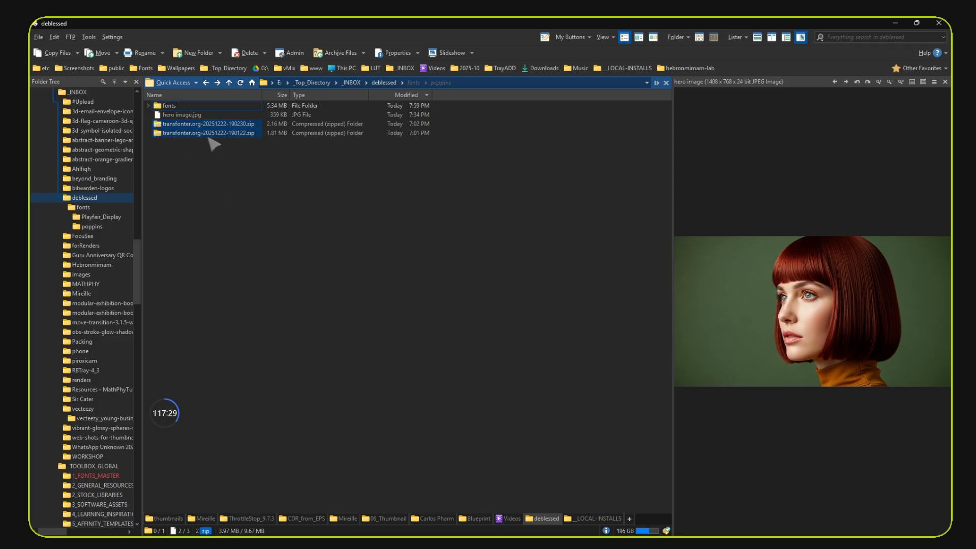
right_click(207, 133)
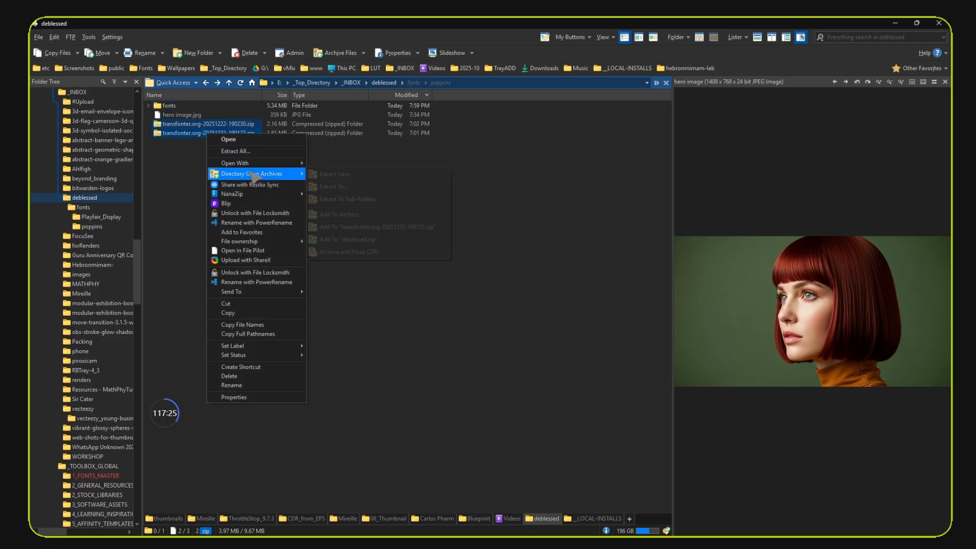
left_click(357, 201)
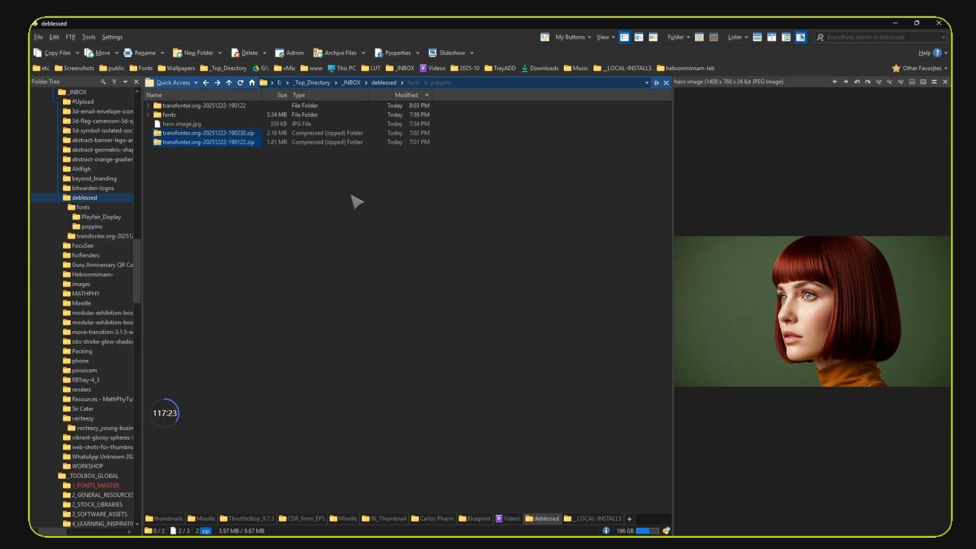
left_click(149, 115)
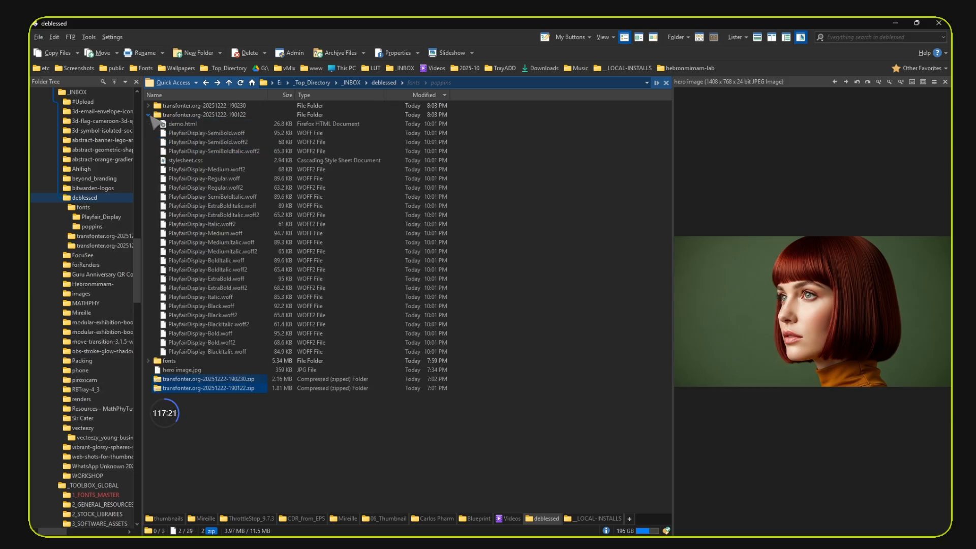
left_click(149, 115)
left_click(189, 116)
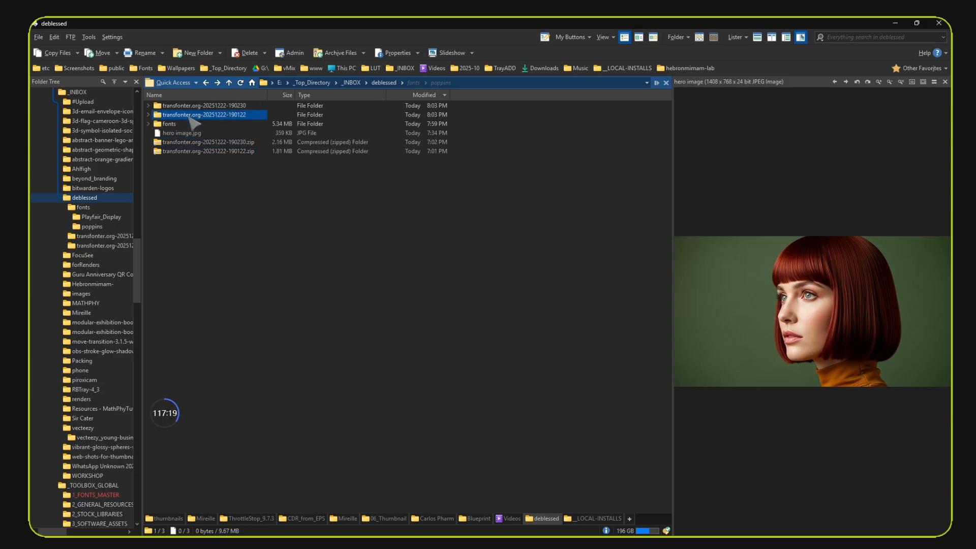
key("F2")
type("pla")
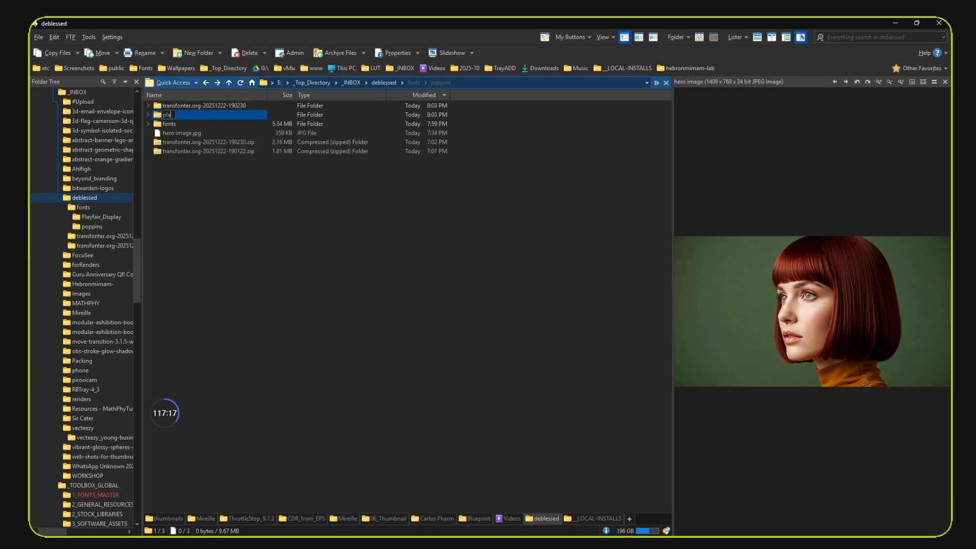
type("yfair")
key("Return")
left_click(187, 107)
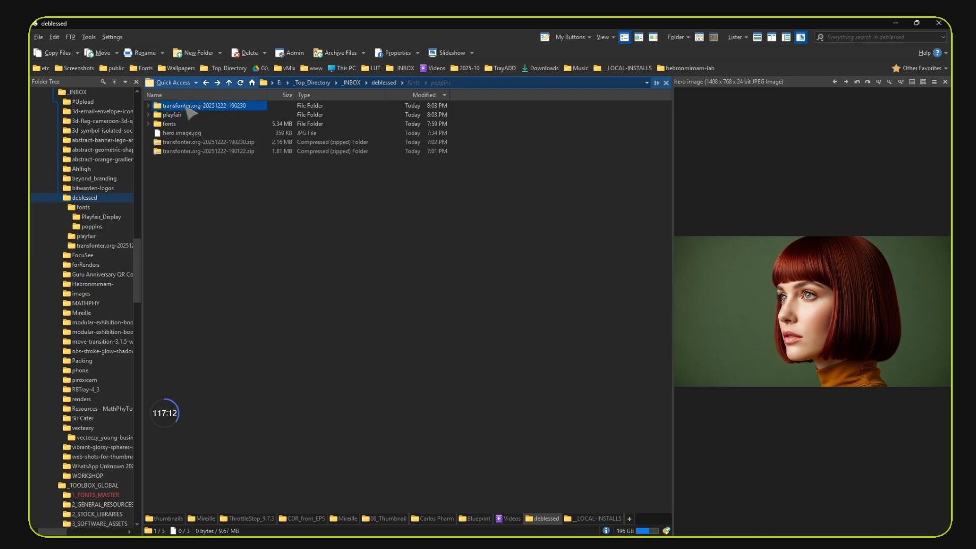
key("F2")
type("poppins")
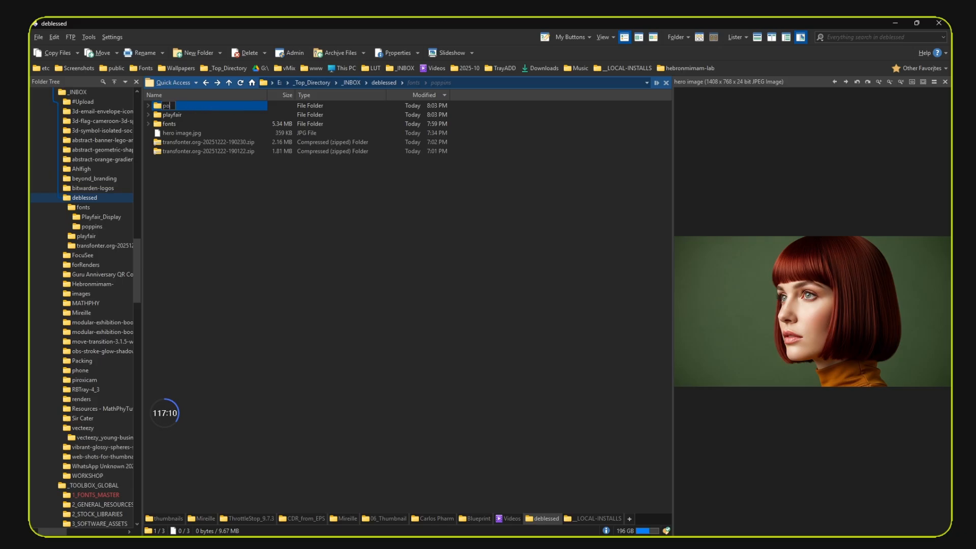
key("Return")
Examine the converted WOFF and WOFF2 files in the poppins and playfair folders, sorting the poppins files by type
left_click(148, 105)
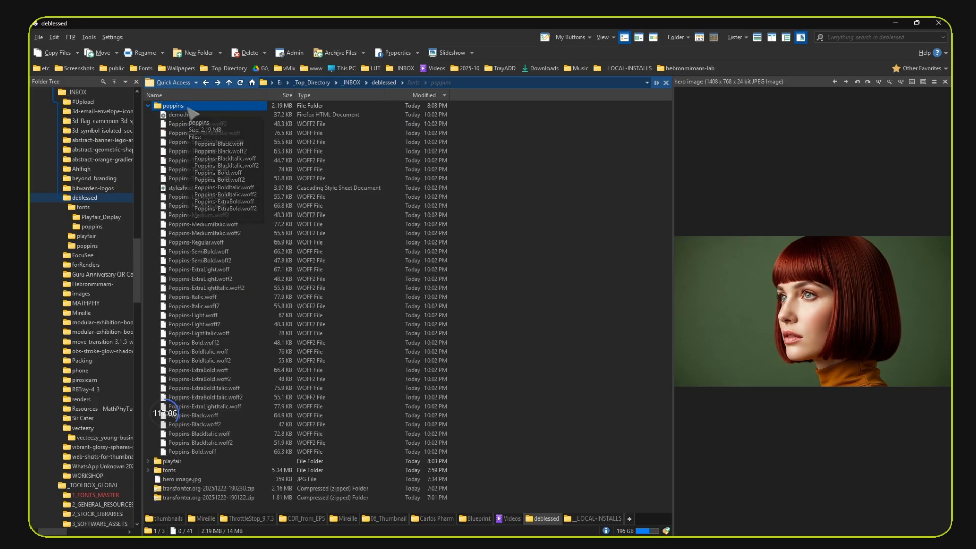
double_click(189, 108)
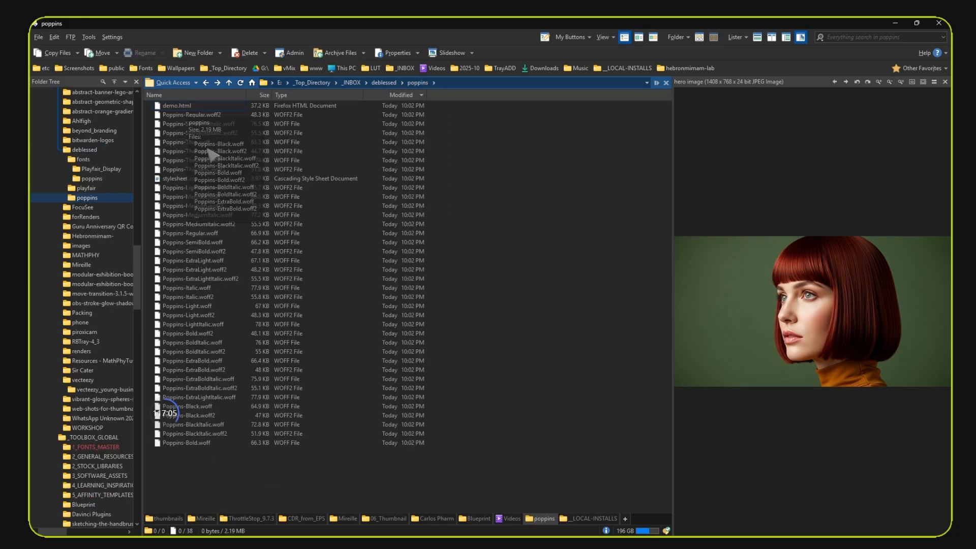
left_click(306, 97)
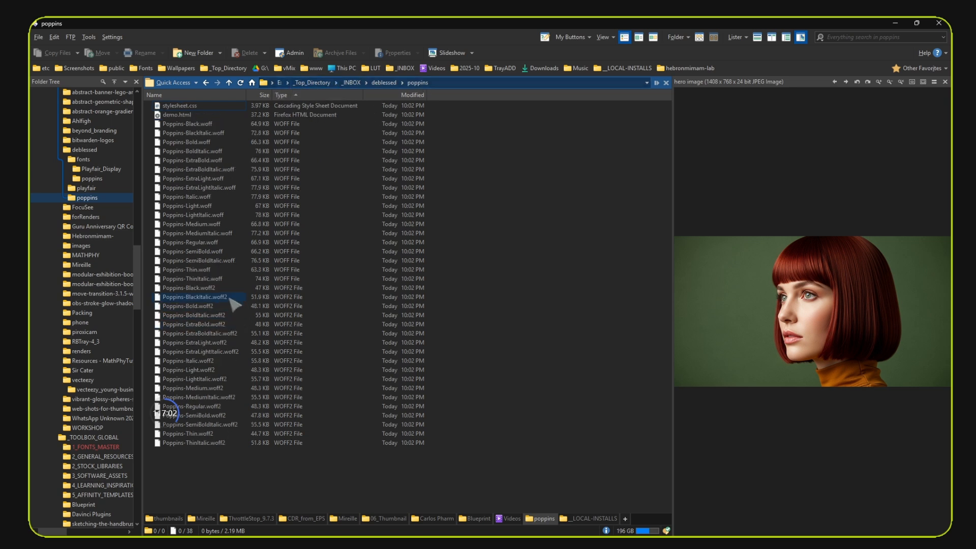
left_click(211, 288)
left_click(219, 443, "shift")
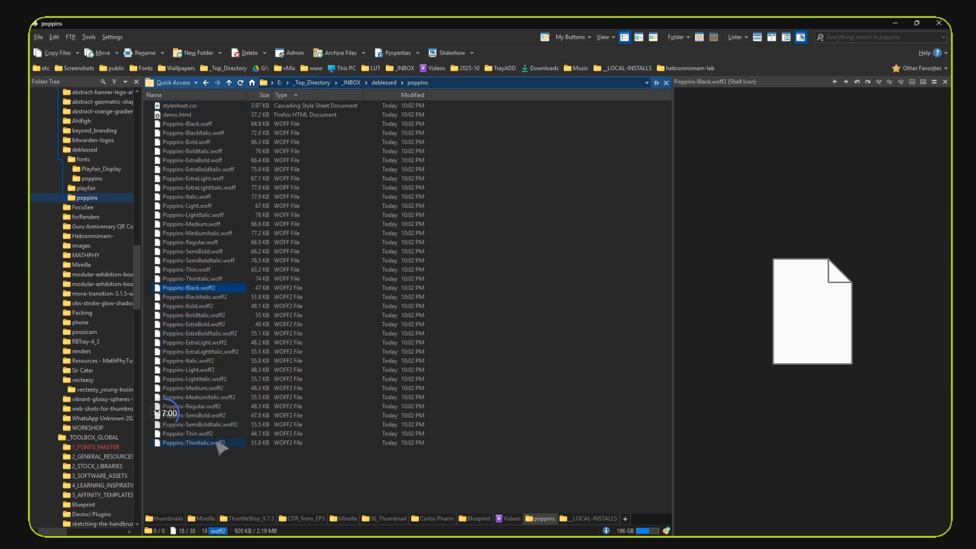
key("BackSpace")
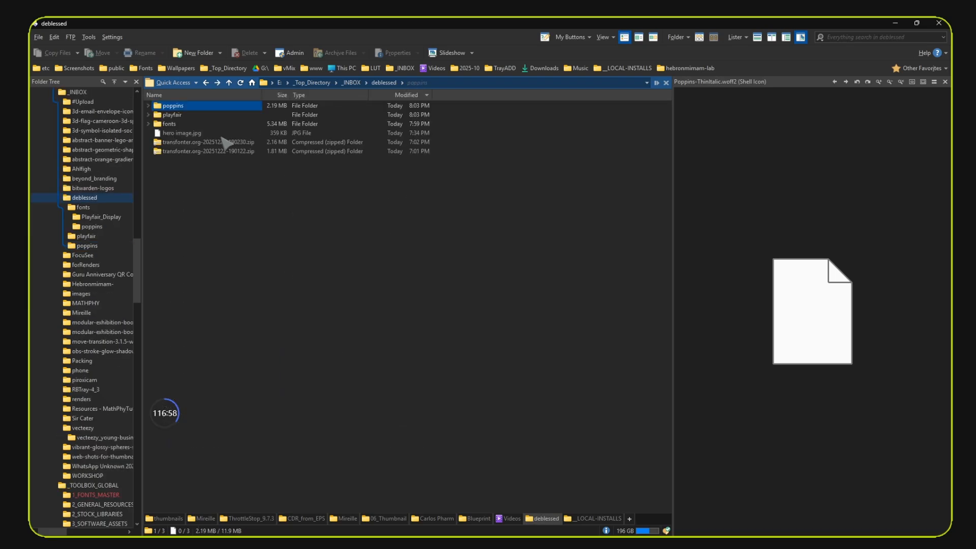
double_click(171, 115)
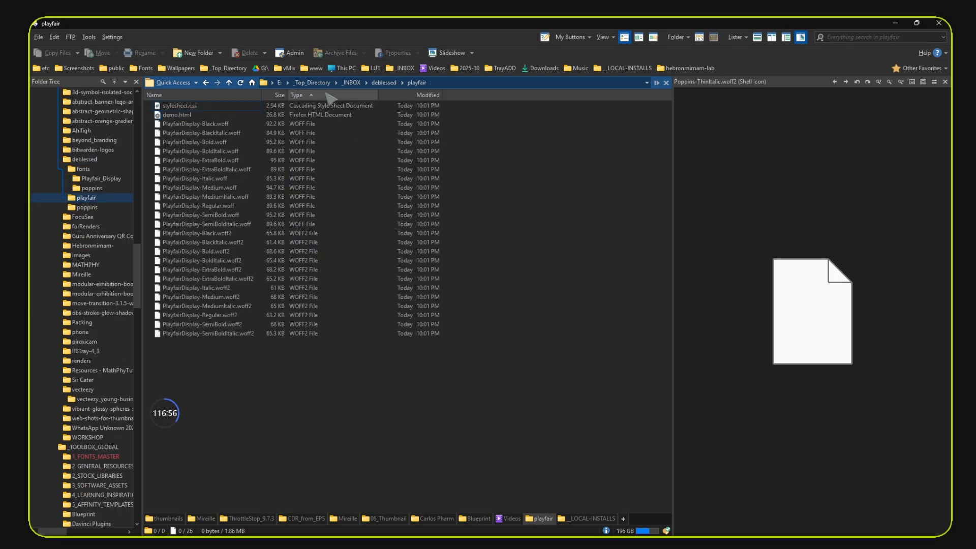
left_click_drag(190, 235, 206, 334)
left_click(489, 321)
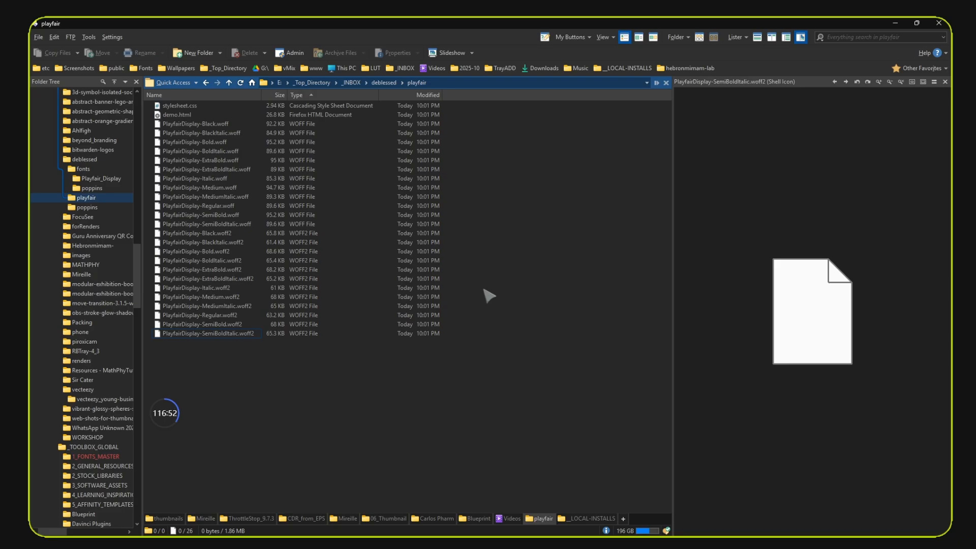
Switch to the Figma design and inspect the typography of the mobile Contact Us page's heading, reply note and contact card text
key("alt+Tab")
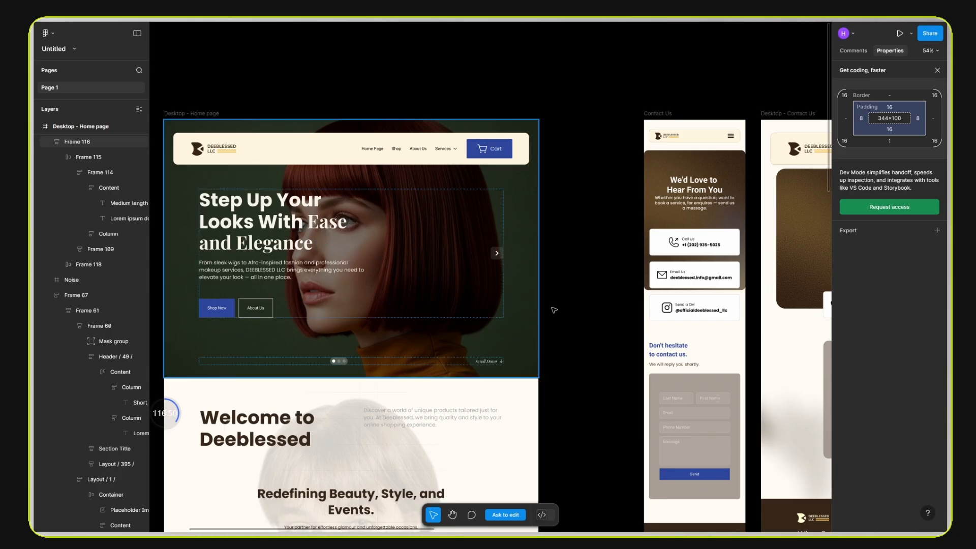
scroll(543, 289, "down", 2)
left_click_drag(679, 377, 445, 294)
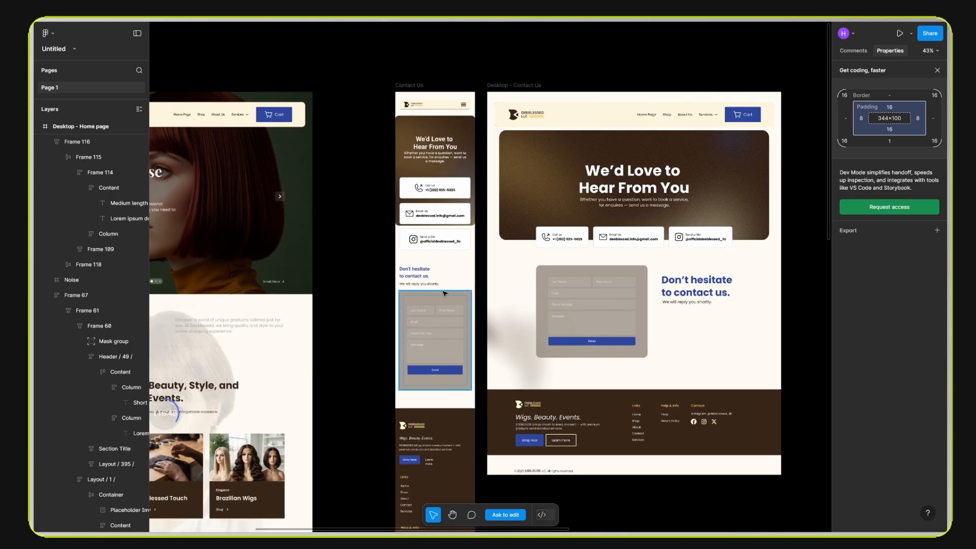
scroll(445, 294, "up", 5)
left_click(421, 283)
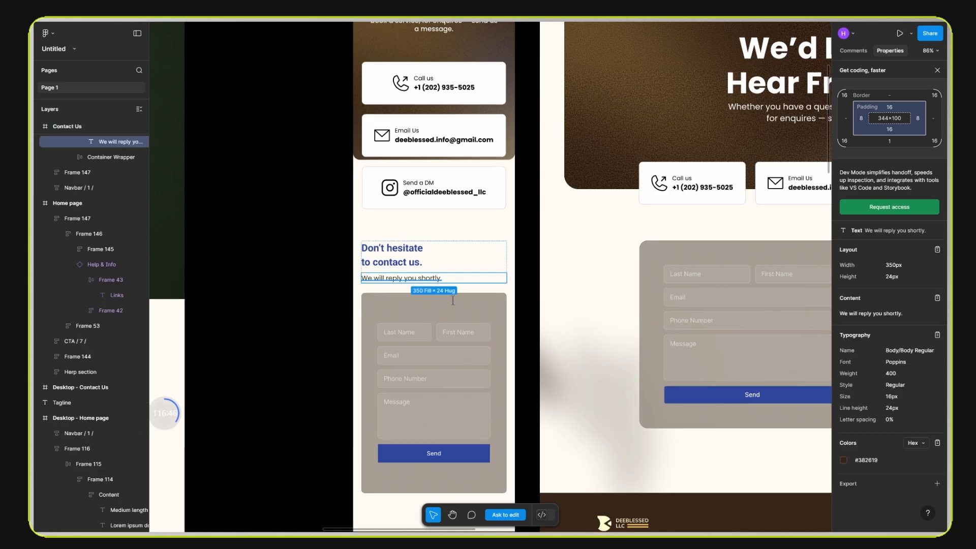
left_click(391, 256)
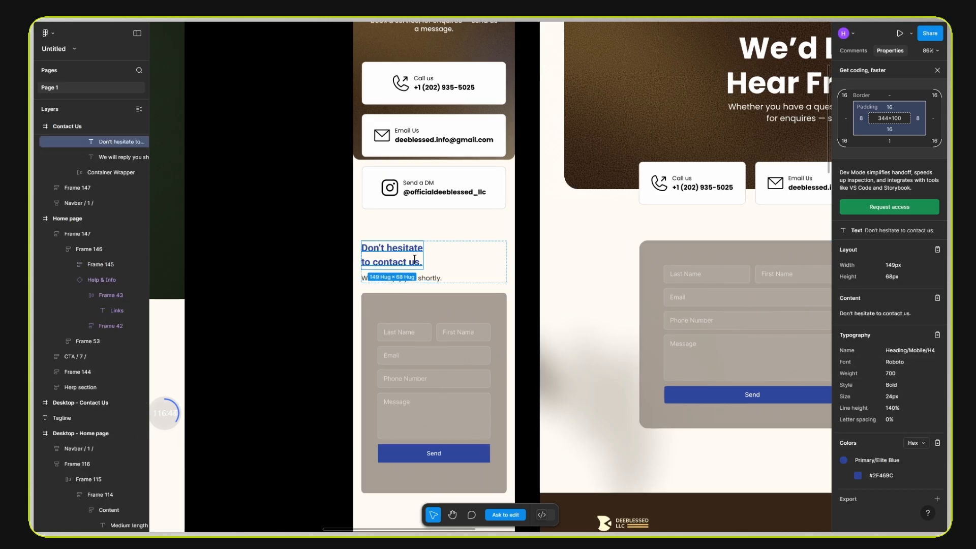
left_click(446, 193)
left_click(408, 132)
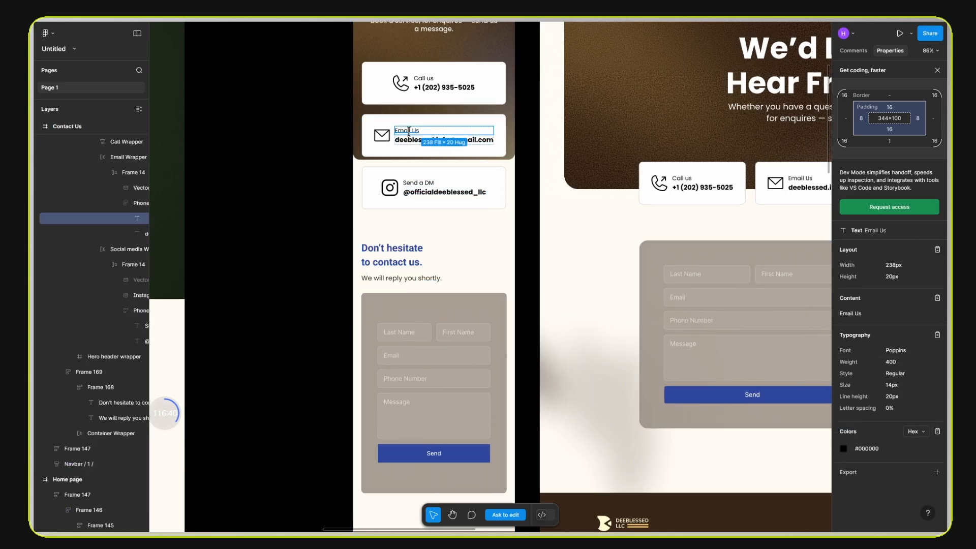
Review the desktop and mobile Home page designs from the hero section down to the wig collection section
scroll(491, 296, "down", 6)
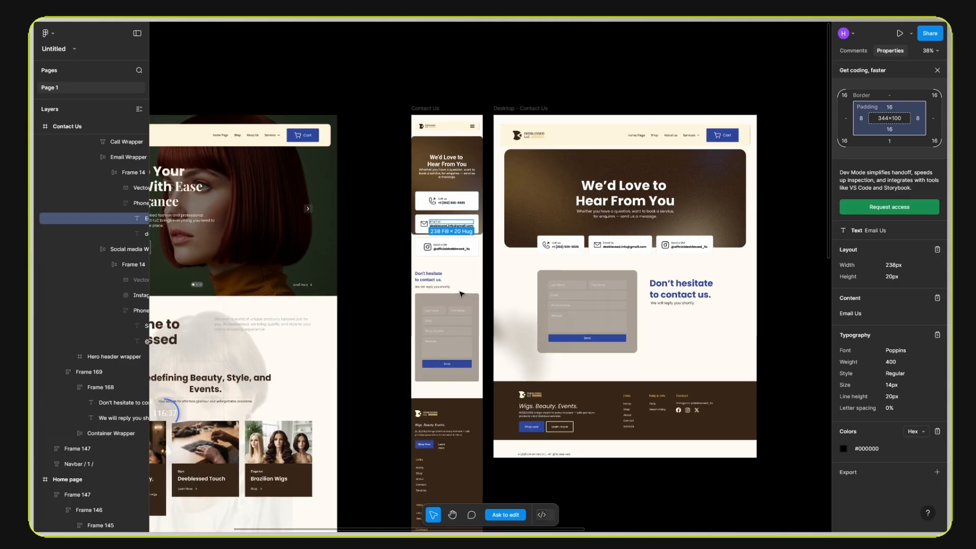
scroll(461, 294, "down", 1)
left_click_drag(434, 271, 619, 230)
left_click_drag(428, 275, 554, 285)
left_click_drag(460, 228, 474, 359)
left_click_drag(556, 436, 455, 231)
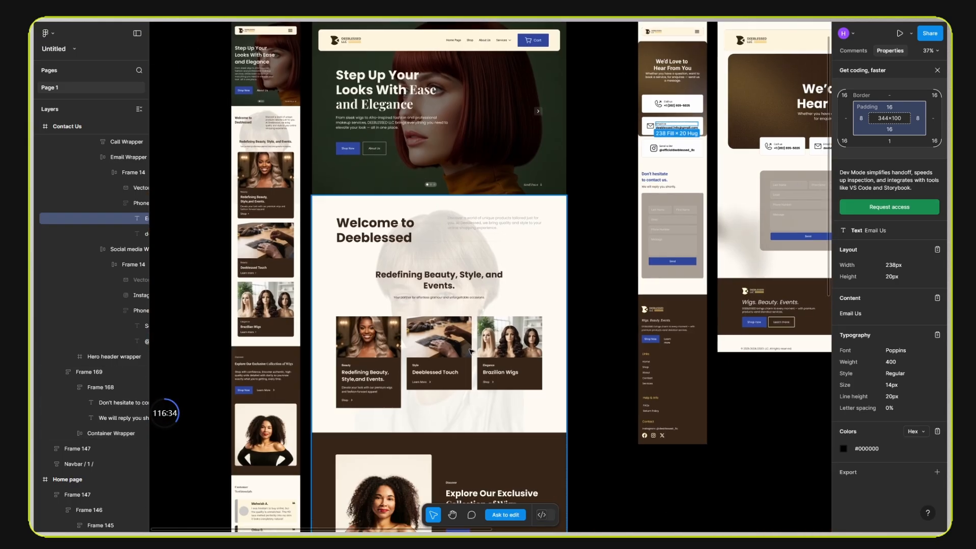
left_click_drag(486, 398, 498, 227)
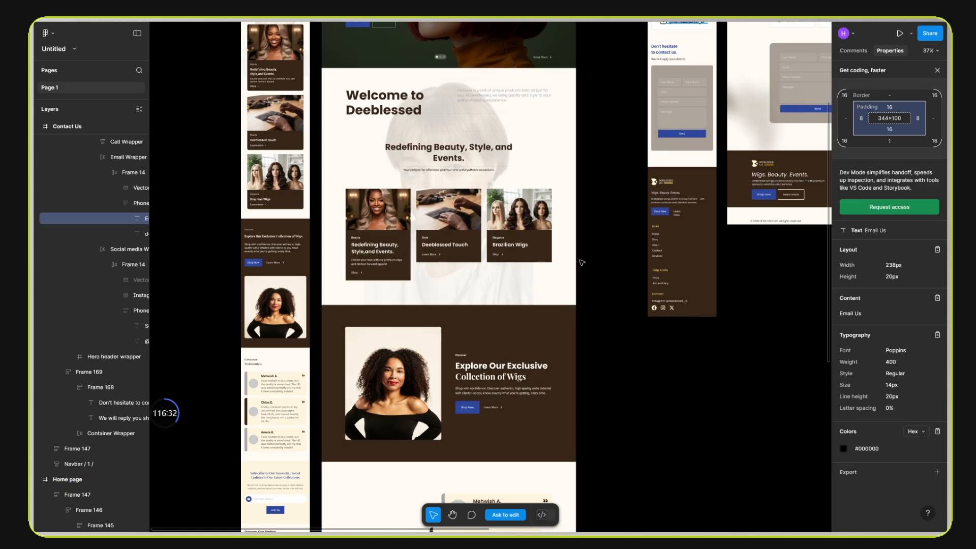
Switch to the deblessed.test WordPress dashboard and open the Core Framework settings
key("alt+Tab")
left_click(683, 243)
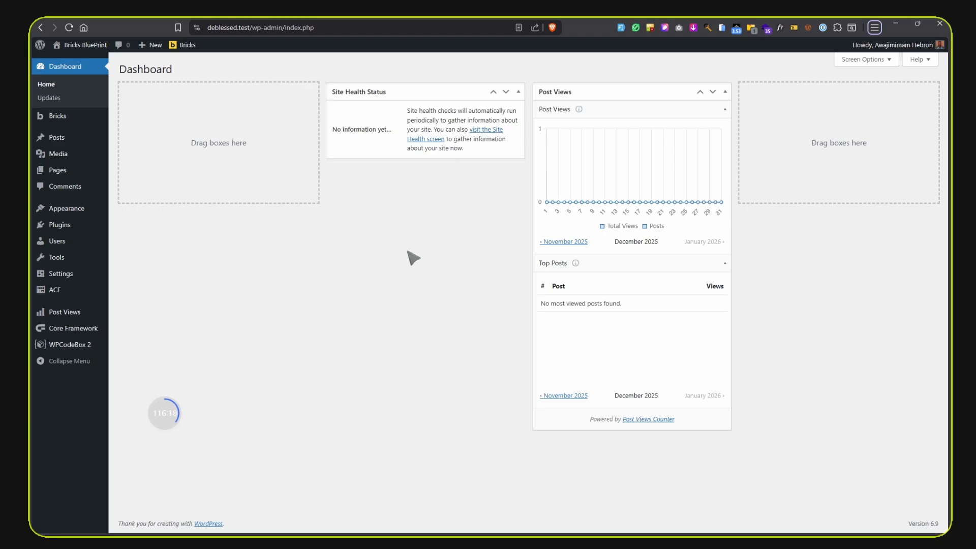
left_click(80, 329)
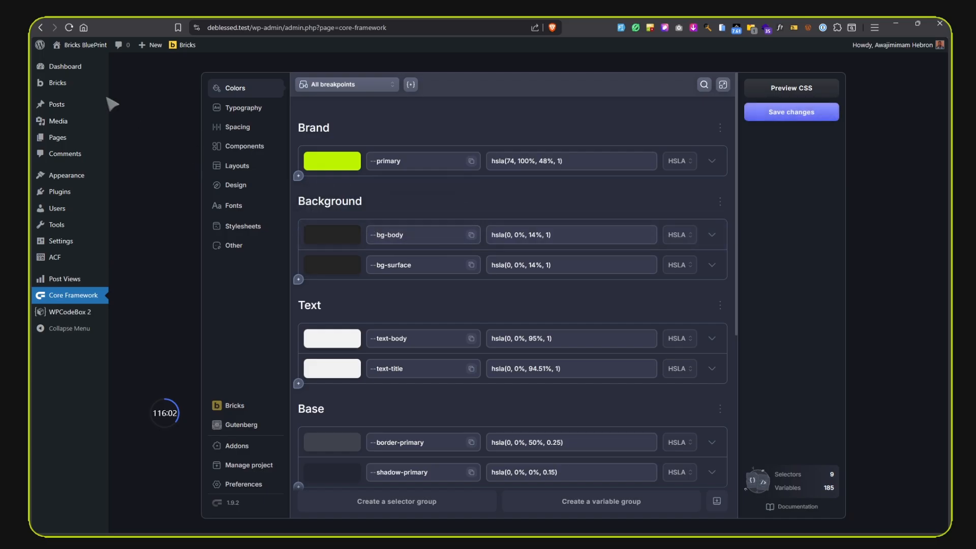
mouse_move(80, 46)
scroll(459, 323, "down", 6)
scroll(460, 323, "up", 6)
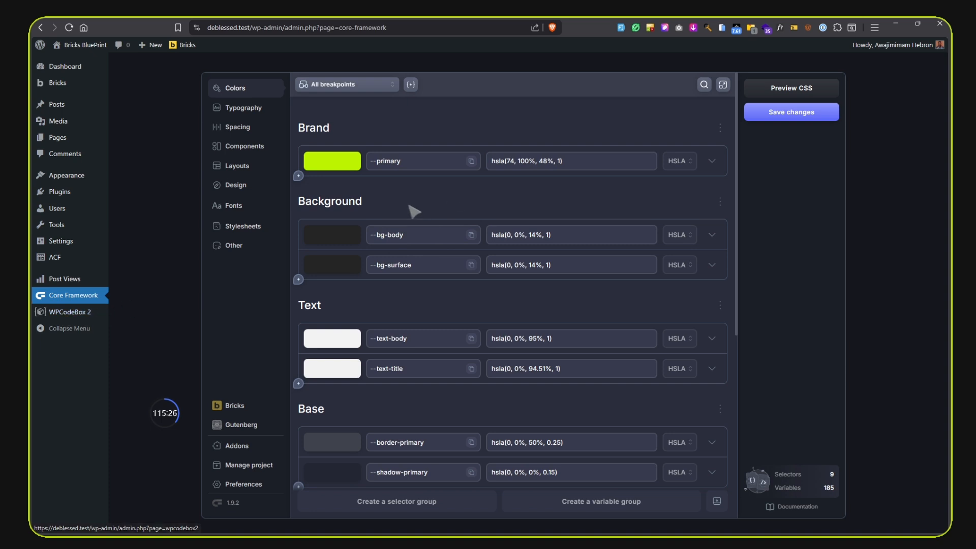
mouse_move(56, 84)
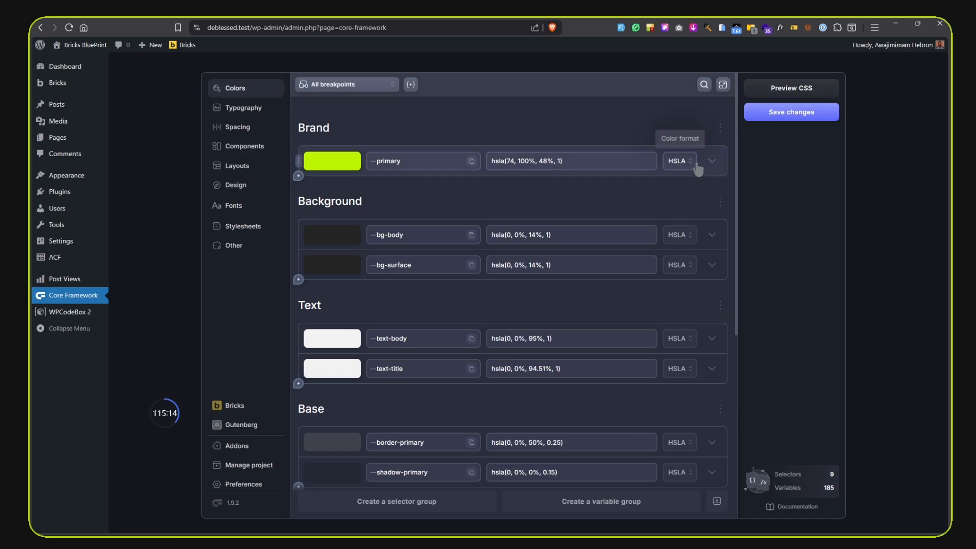
Switch to the Figma design and inspect the fill color of the desktop Home page's "Explore Our Exclusive Collection of Wigs" section
key("alt+Tab")
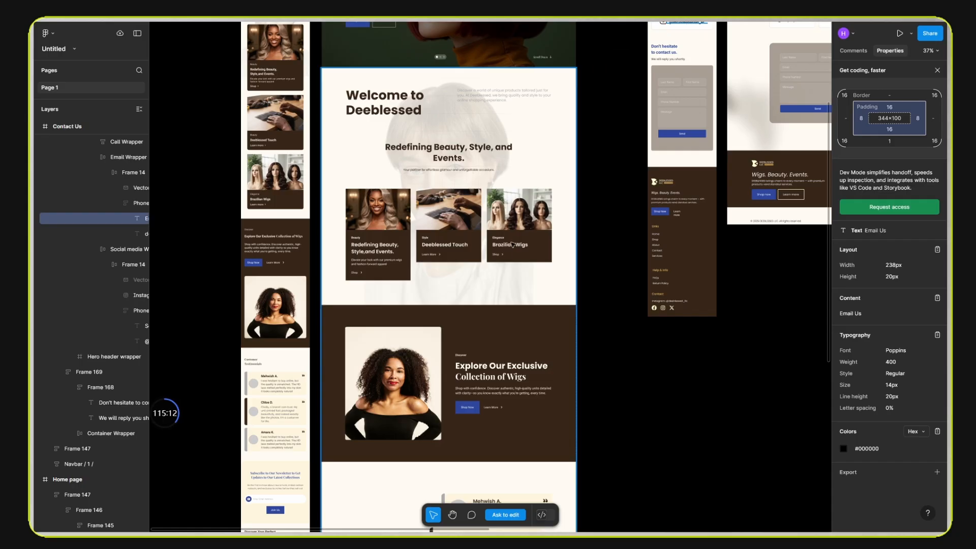
scroll(569, 219, "down", 2)
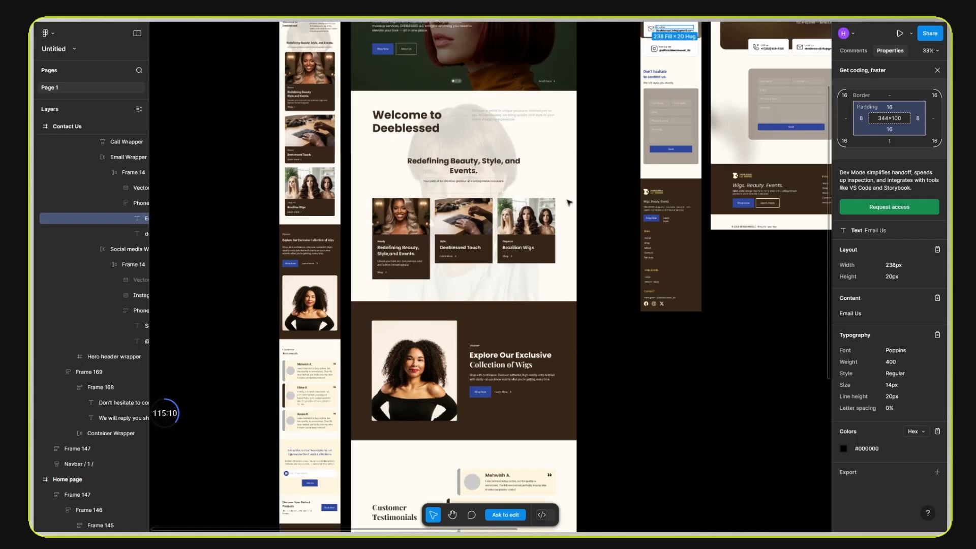
scroll(562, 382, "up", 5)
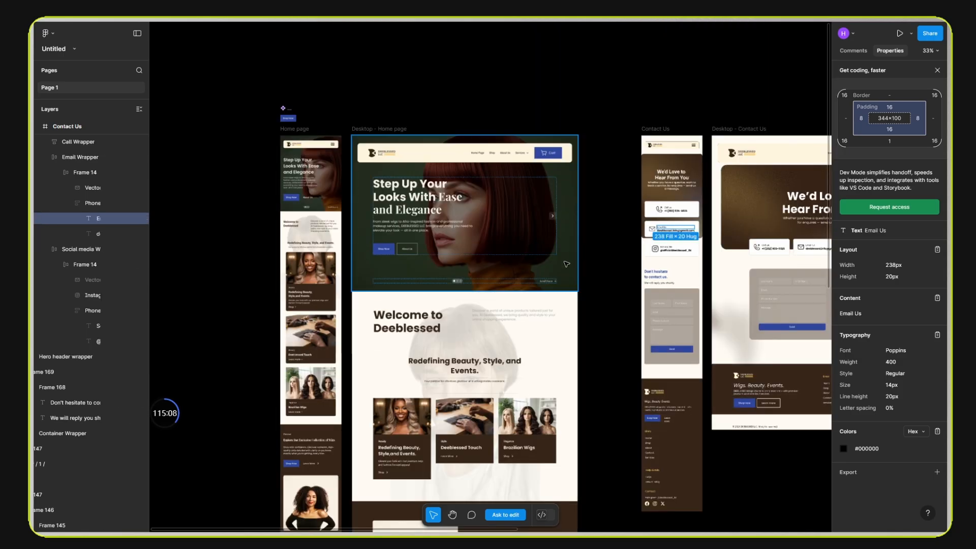
scroll(564, 292, "down", 2)
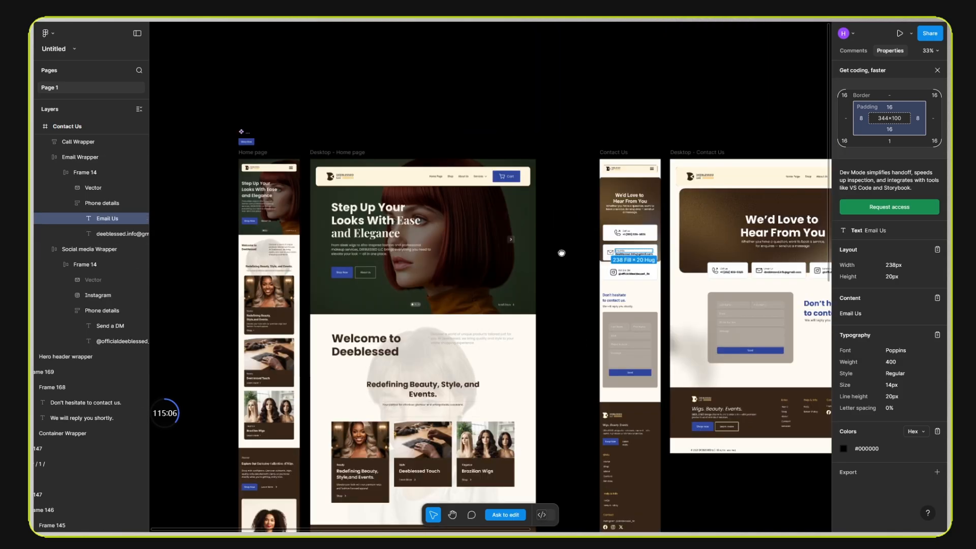
scroll(561, 253, "down", 3)
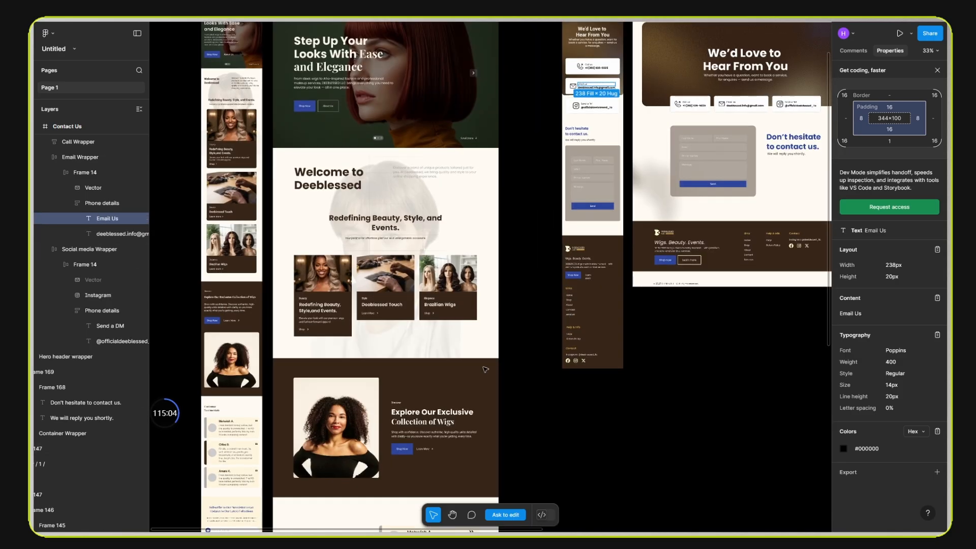
left_click(495, 375)
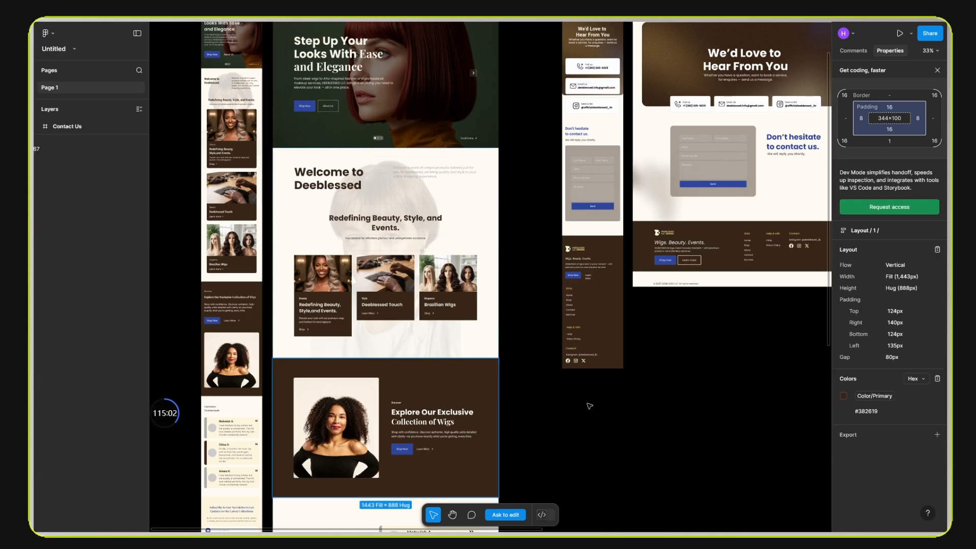
Switch back to Core Framework and set the primary brand color to #382619 in HEX format
key("alt+Tab")
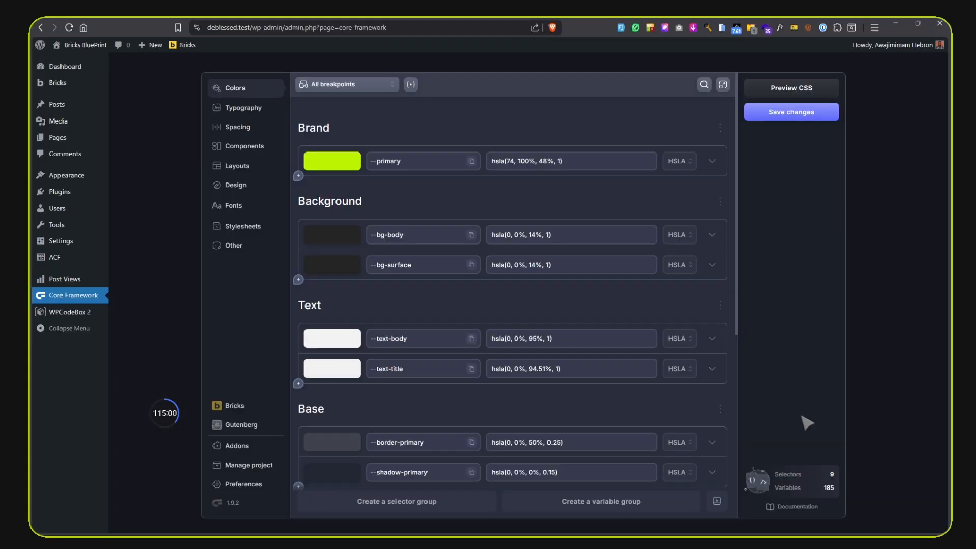
left_click(685, 162)
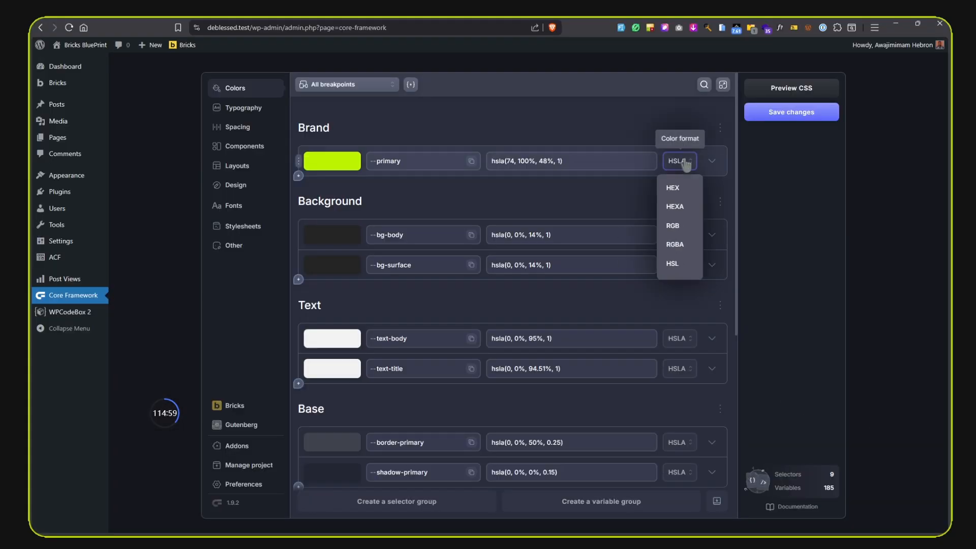
left_click(681, 189)
left_click(539, 160)
key("ctrl+a")
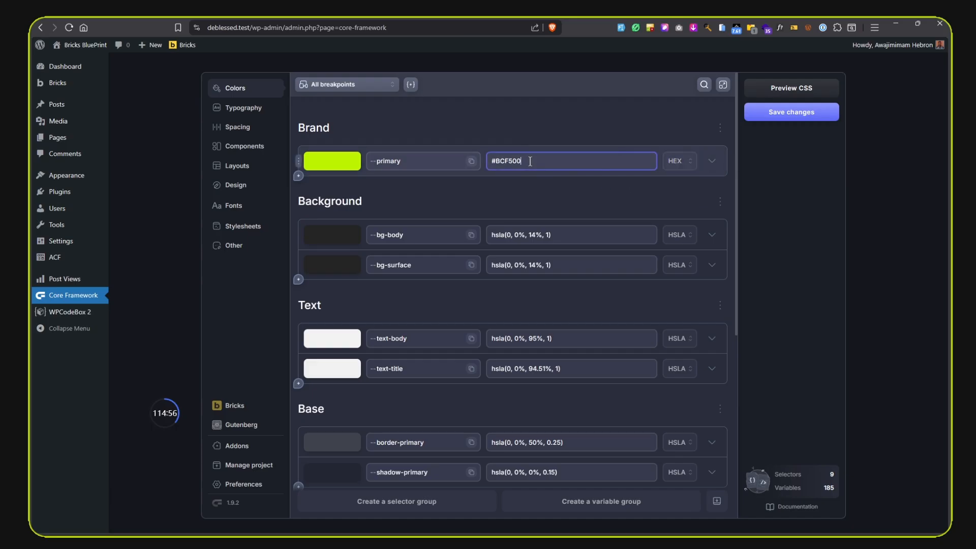
type("#382619")
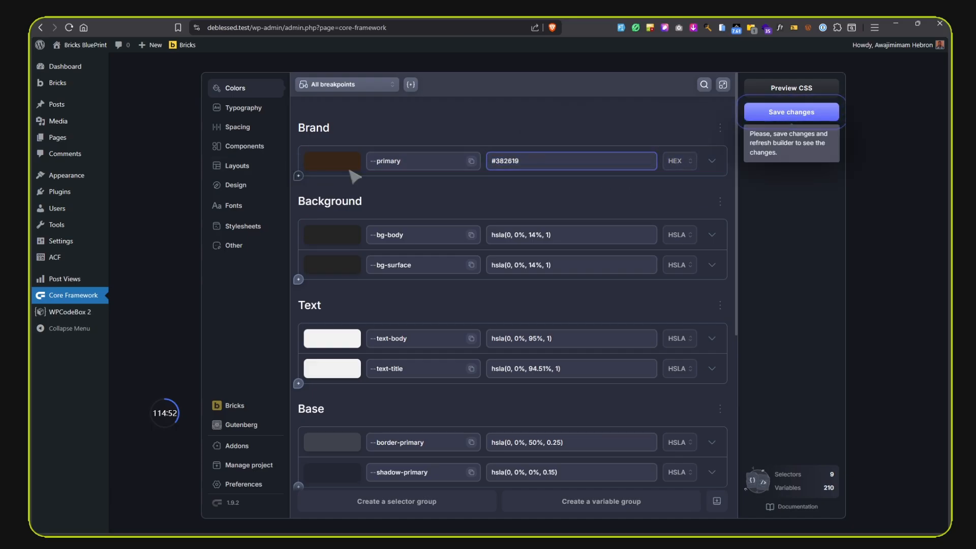
Add a second color to the Brand group and name it secondary
left_click(298, 176)
type("second")
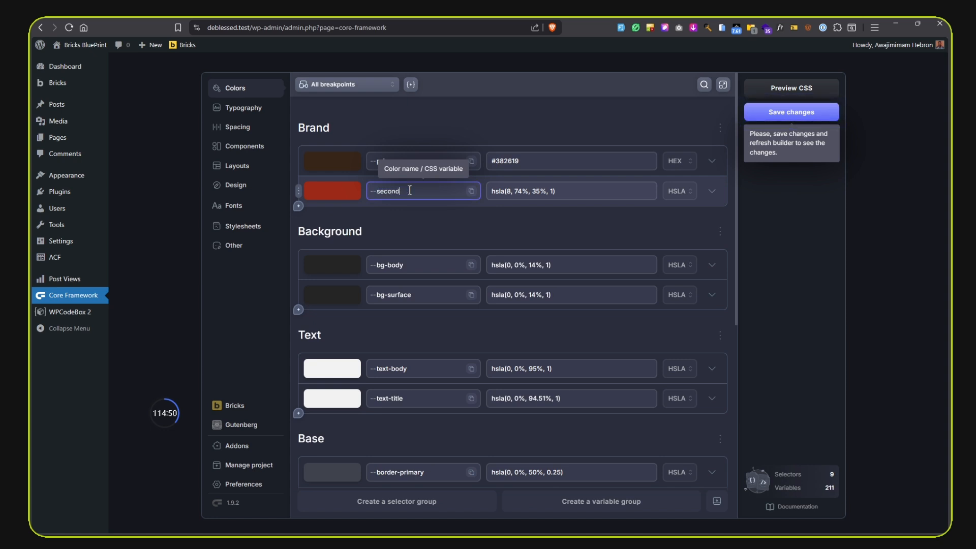
type("ary")
Switch to the Figma design and copy the hex color #2F469C of the Shop Now button in the desktop wig collection section
key("alt+Tab")
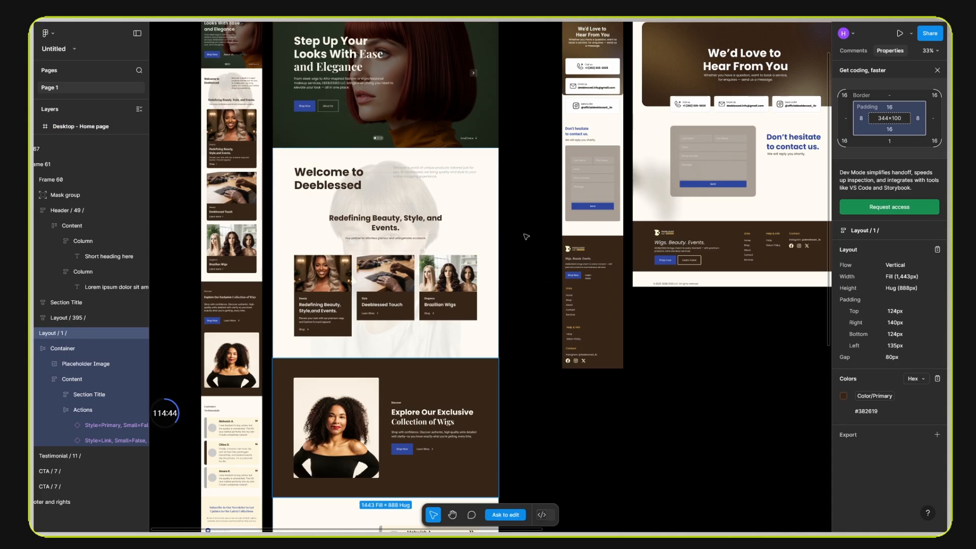
scroll(526, 236, "up", 2)
scroll(536, 279, "down", 4)
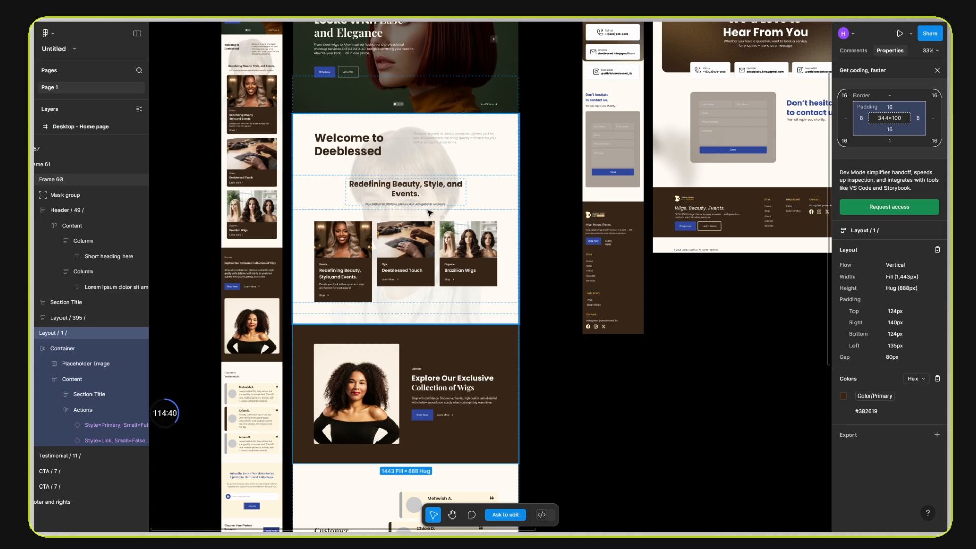
scroll(532, 292, "down", 5)
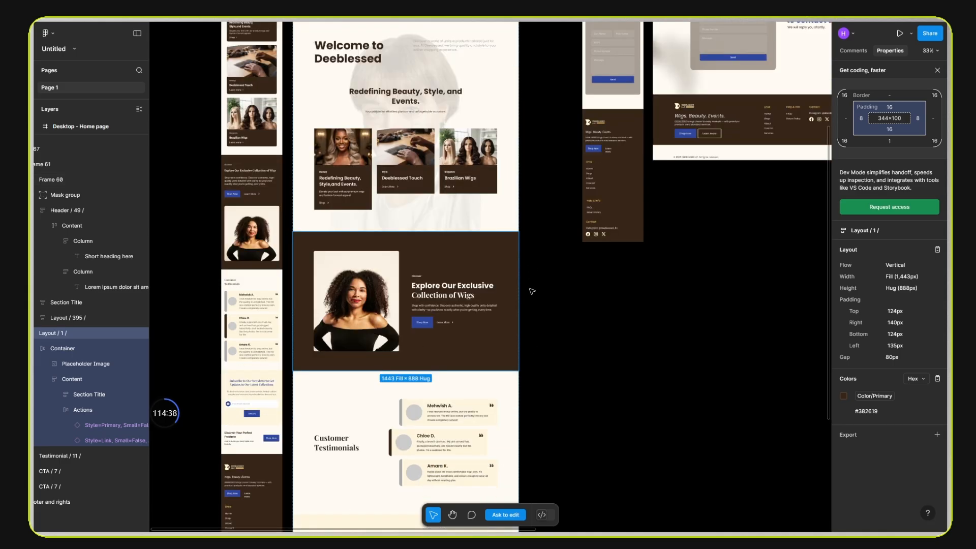
left_click(434, 328)
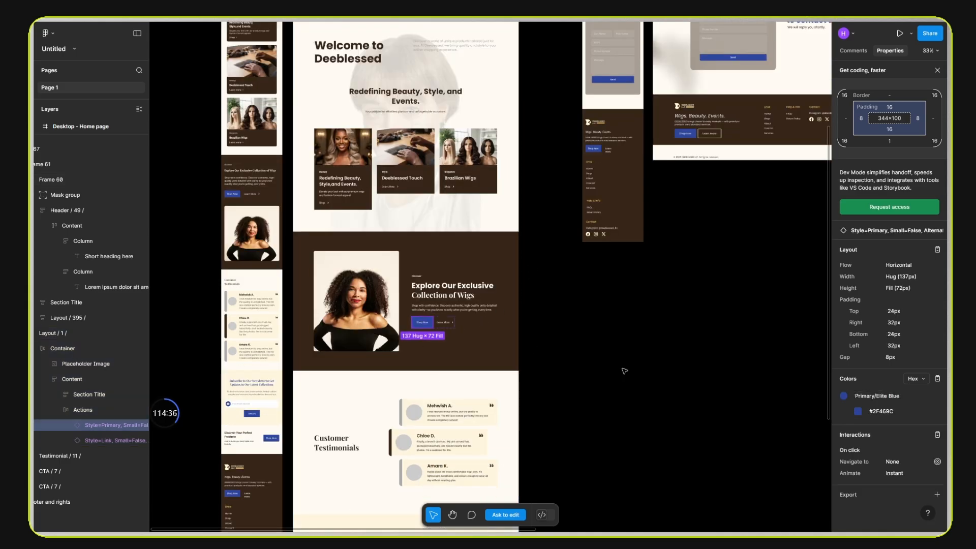
left_click(883, 414)
Switch back to Core Framework and set the secondary brand color to #2F469C in HEX format
key("alt+Tab")
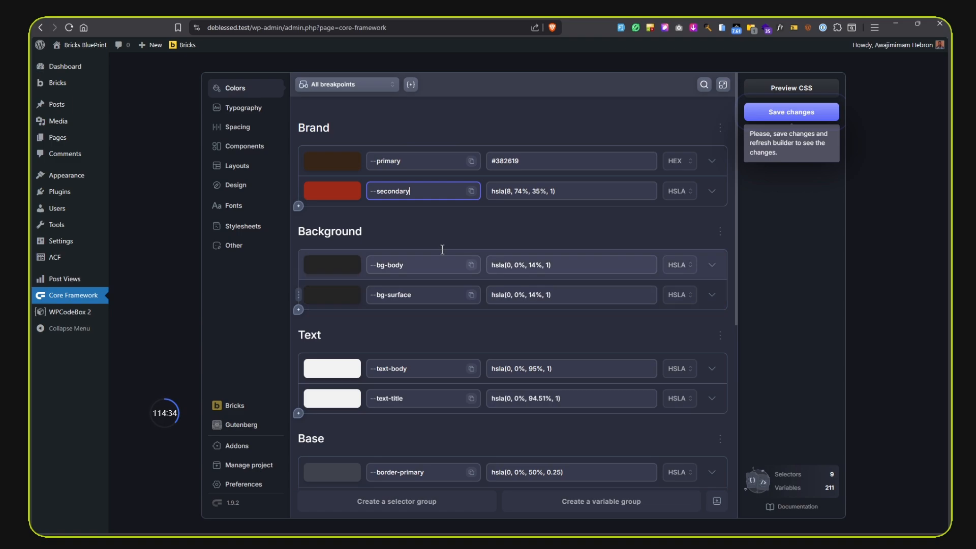
left_click(572, 196)
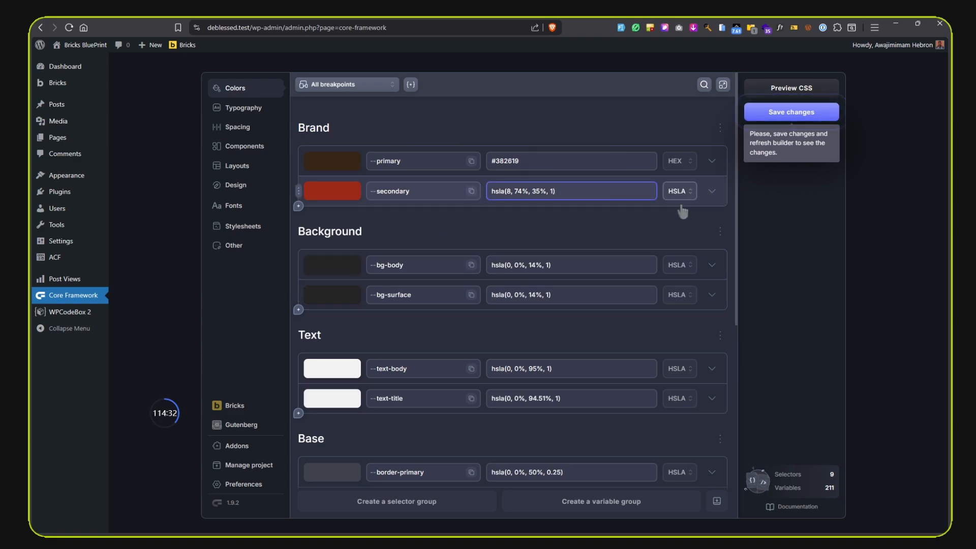
left_click(680, 196)
left_click(678, 223)
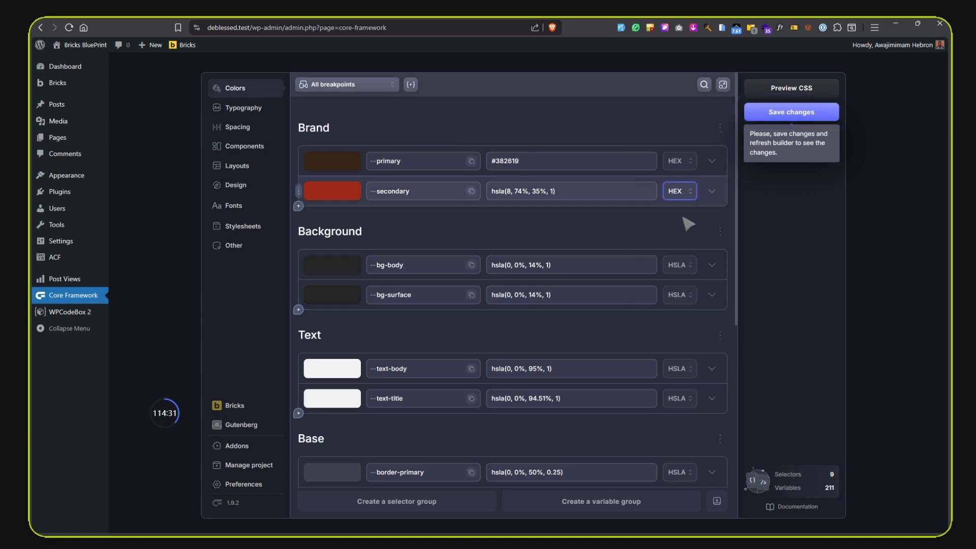
left_click(547, 191)
Switch to the Figma design and copy the hex color #FFF6DF of the first desktop testimonial card
key("alt+Tab")
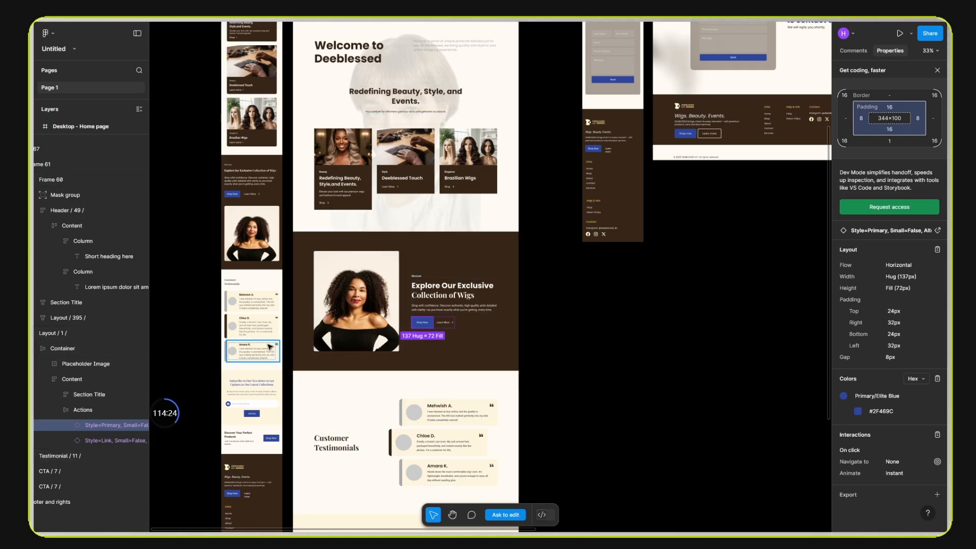
left_click(485, 404)
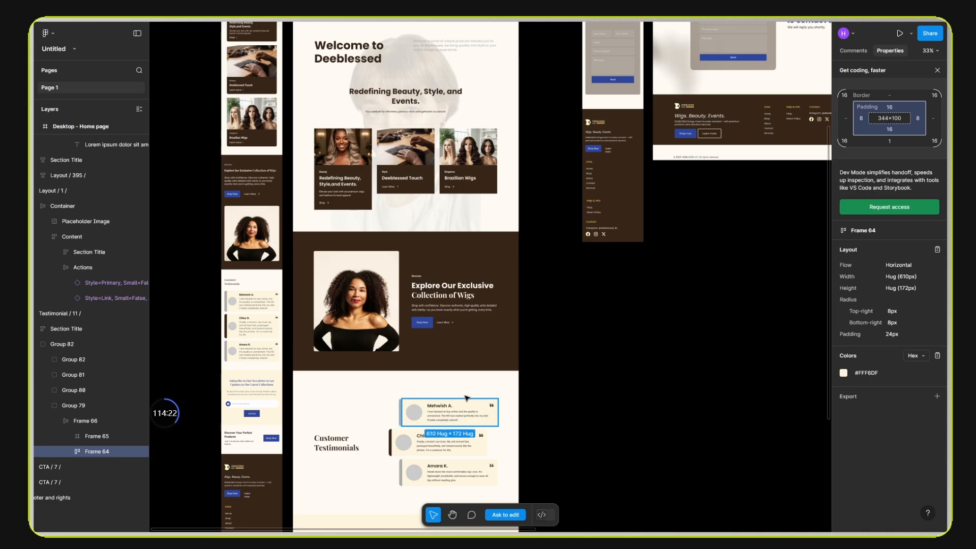
left_click(878, 377)
Switch back to Core Framework and add a third color named tertiary to the Brand group
key("alt+Tab")
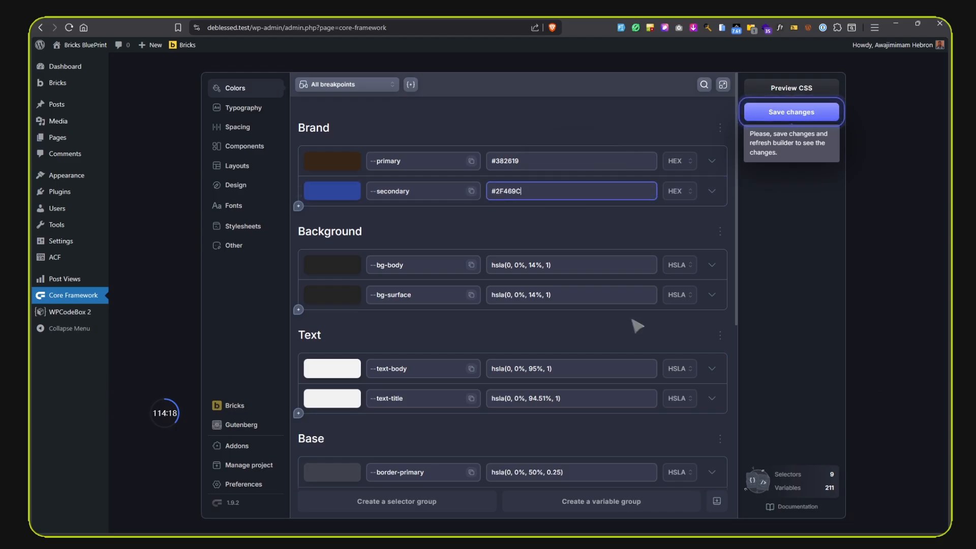
left_click(299, 207)
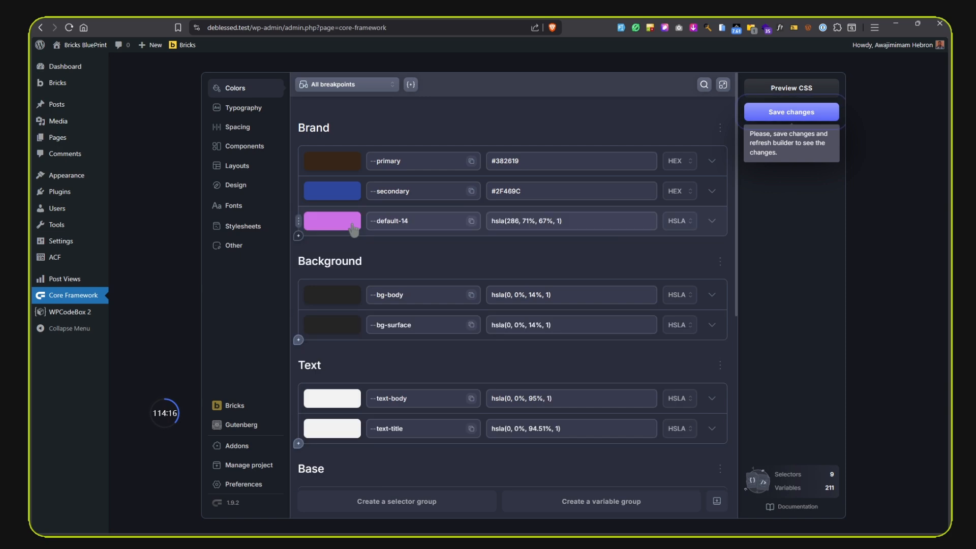
key("alt+Tab")
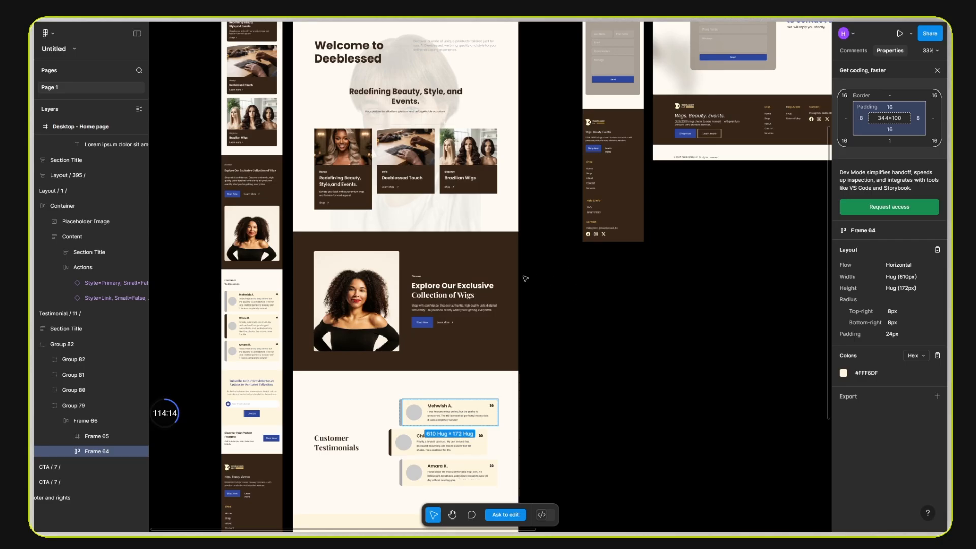
scroll(497, 331, "down", 1)
left_click_drag(664, 276, 766, 254)
key("alt+Tab")
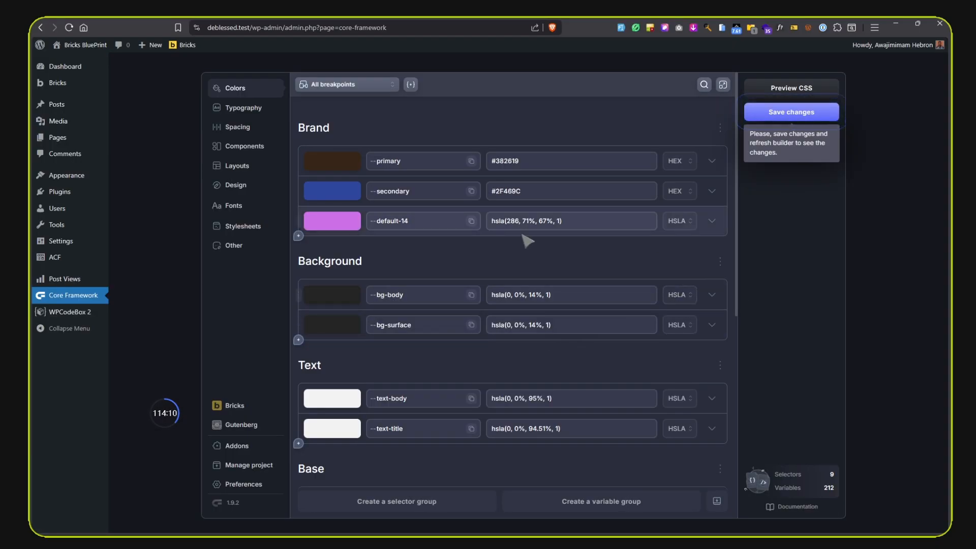
triple_click(426, 218)
type("tertia")
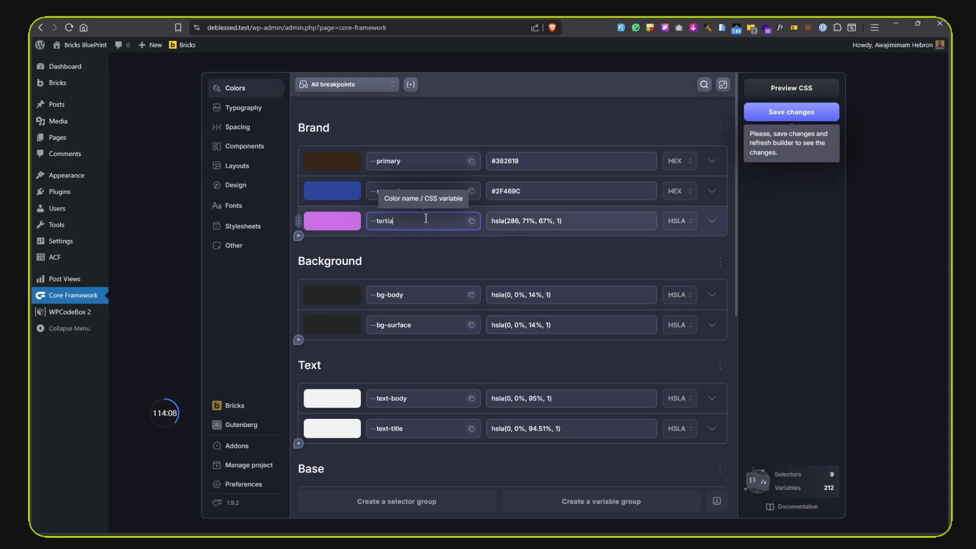
type("ry")
Set the tertiary brand color to the copied #FFF6DF in HEX format
left_click(684, 225)
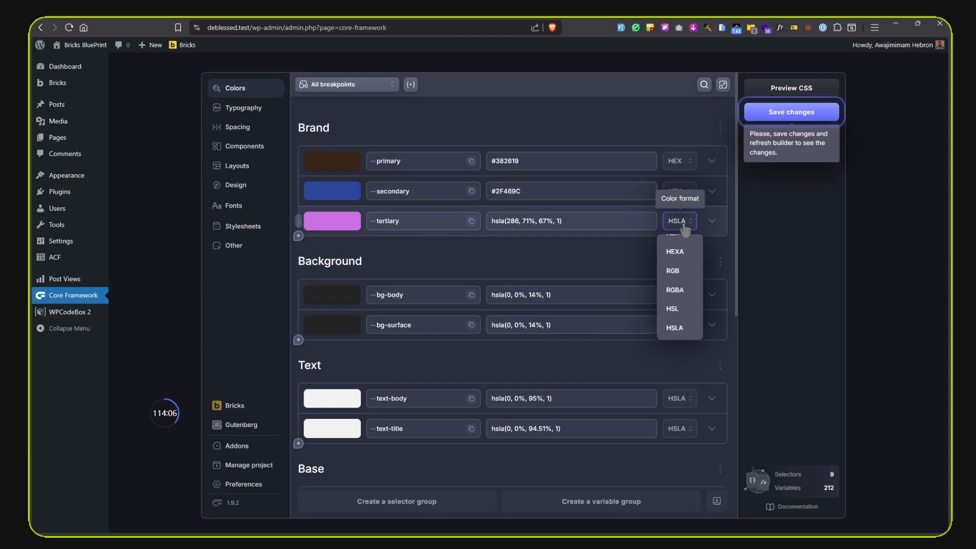
scroll(676, 254, "up", 2)
left_click(674, 243)
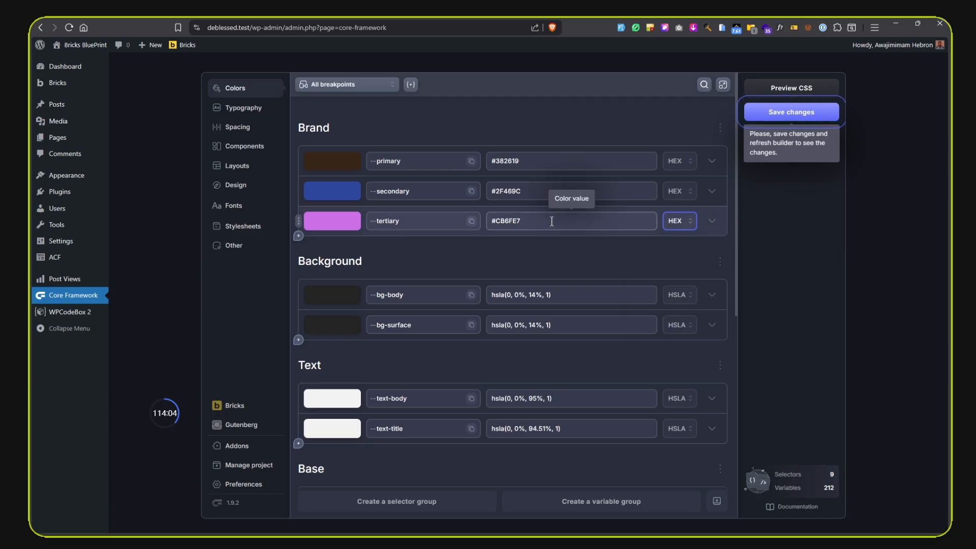
triple_click(552, 222)
key("ctrl+v")
Copy the Saffron hex color of the mobile footer's Help & Info heading from the Figma design and return to Core Framework
key("alt+Tab")
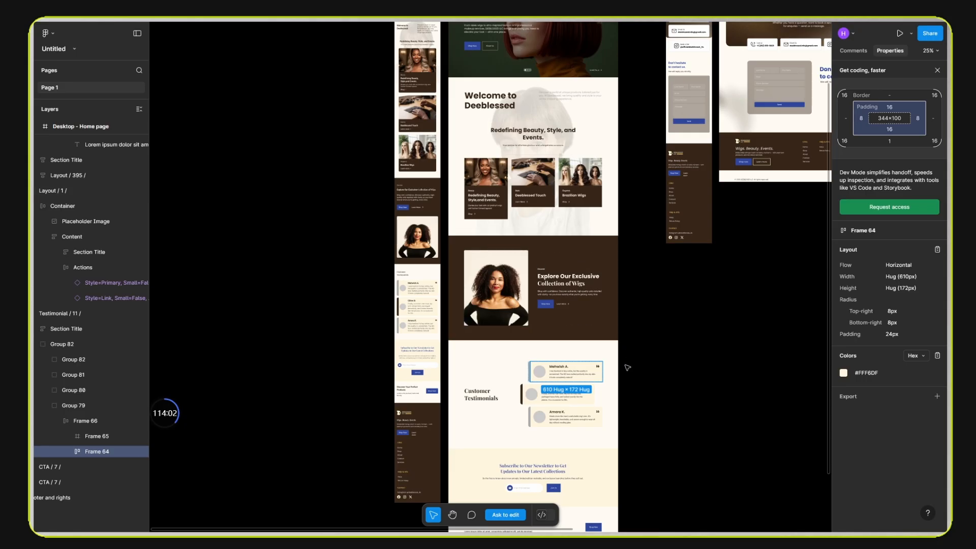
scroll(627, 367, "down", 3)
scroll(356, 401, "up", 5)
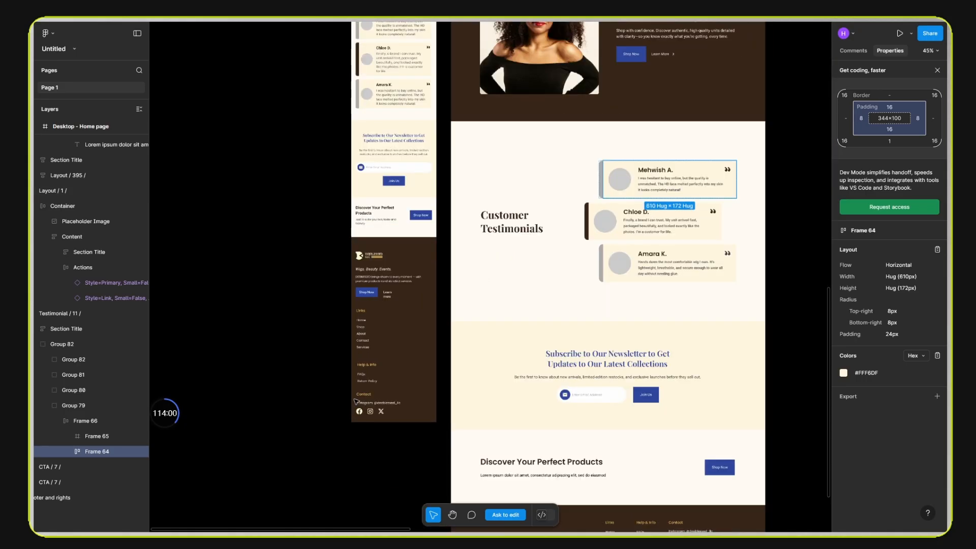
scroll(356, 401, "up", 3)
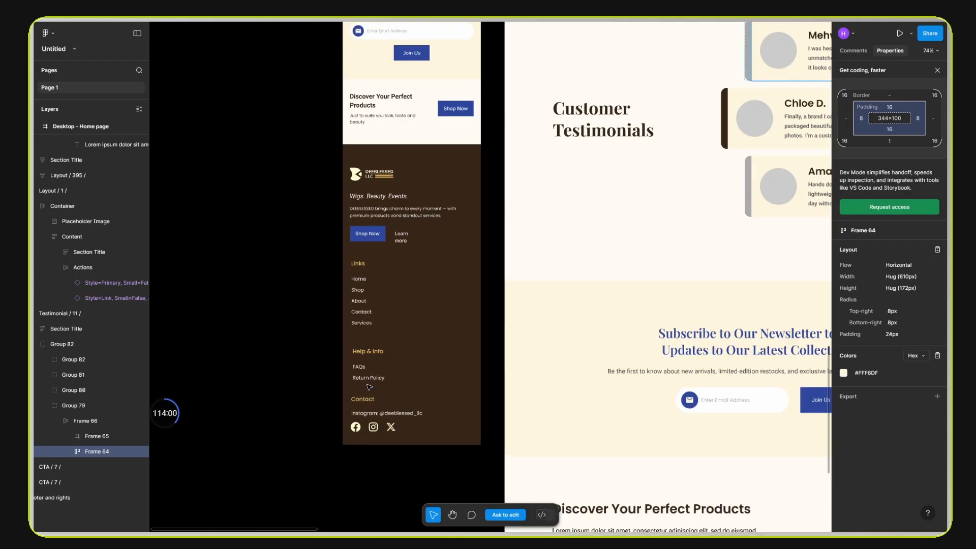
left_click(369, 353)
left_click(888, 504)
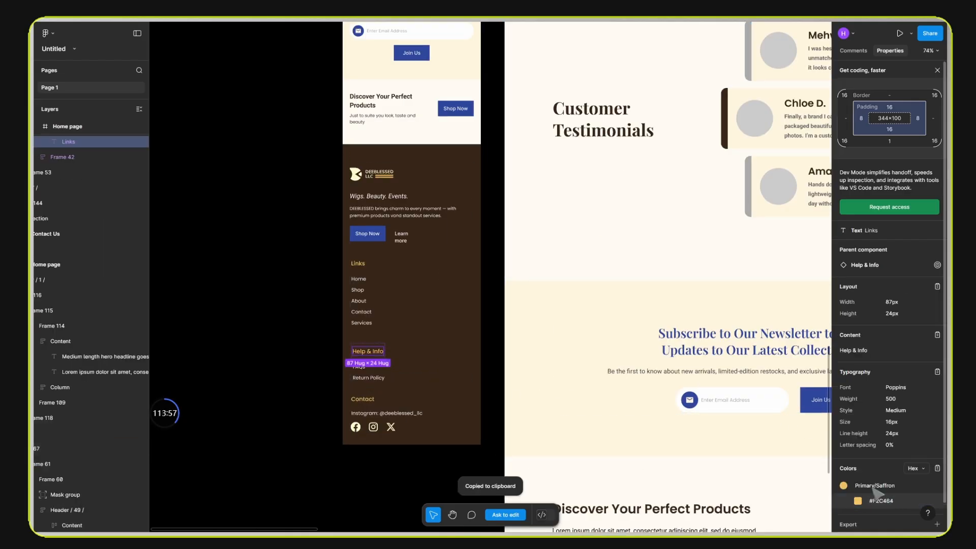
key("alt+Tab")
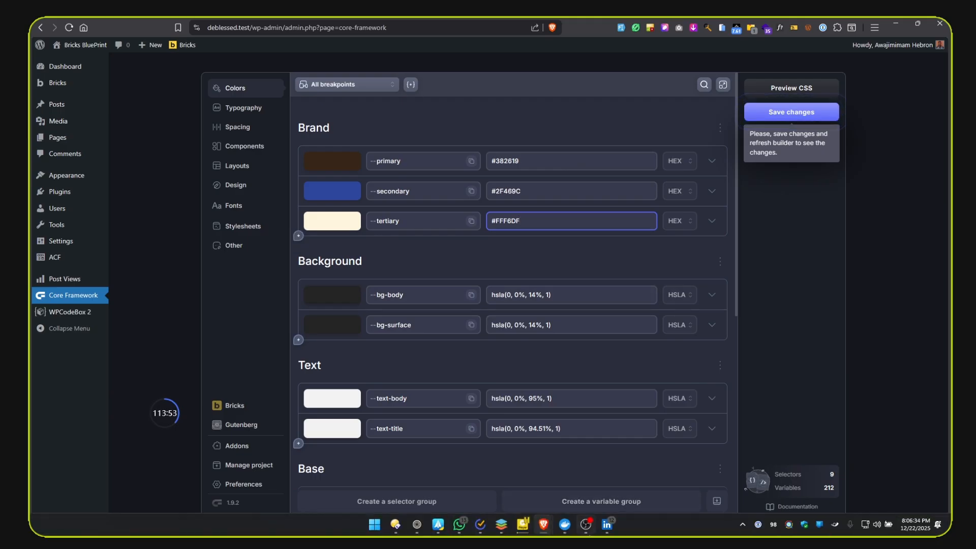
left_click(587, 525)
left_click(588, 525)
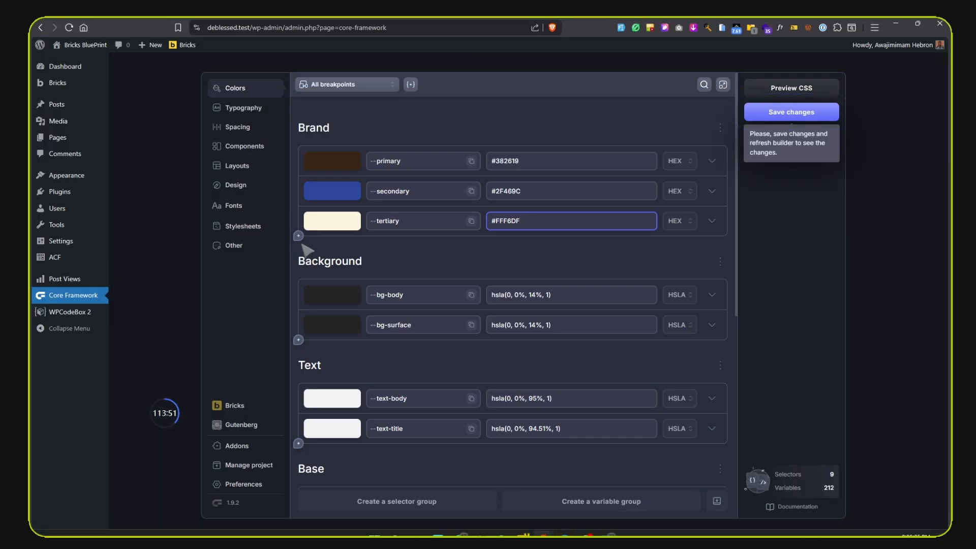
Add a fourth color named accent to the Brand group and set it to the copied #F2C464 in HEX format
left_click(298, 236)
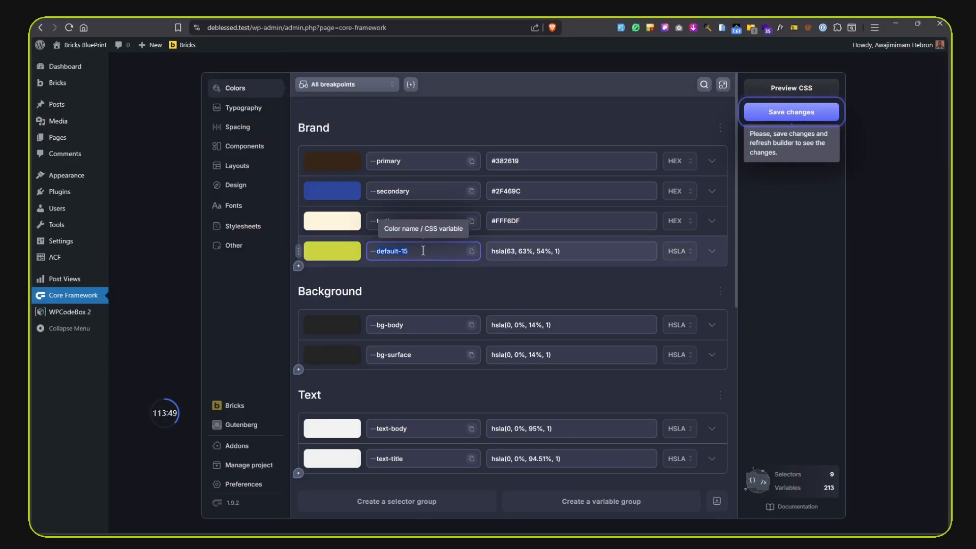
type("accent")
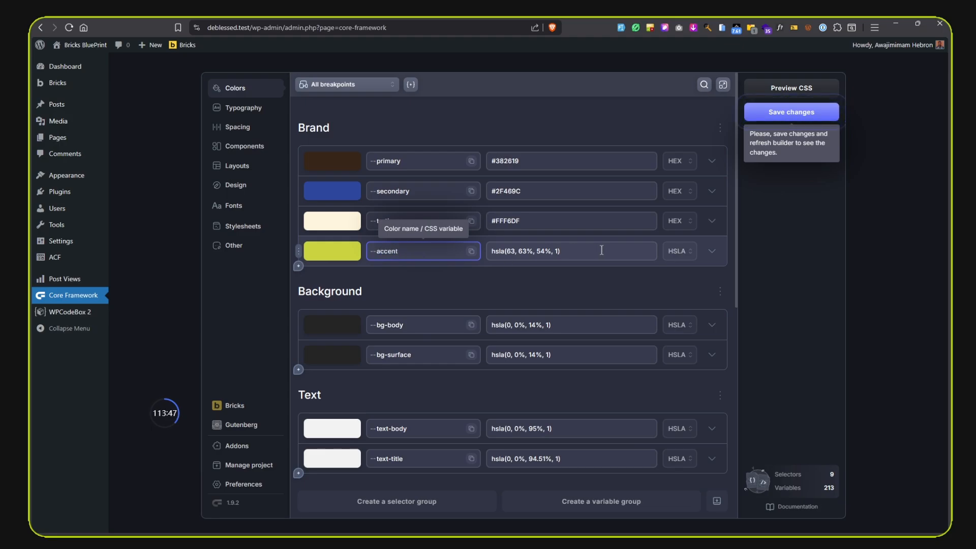
left_click(679, 252)
left_click(682, 275)
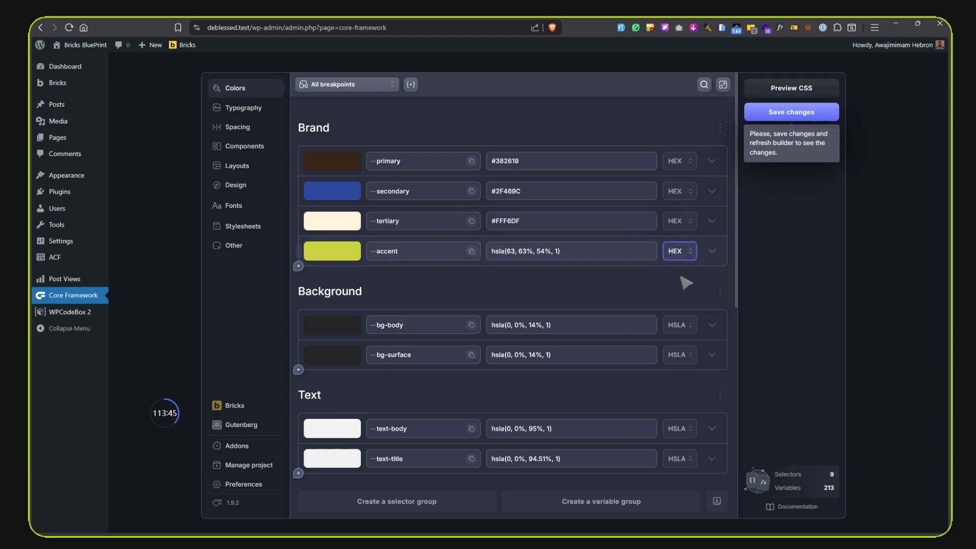
left_click(582, 252)
key("ctrl+a")
key("ctrl+v")
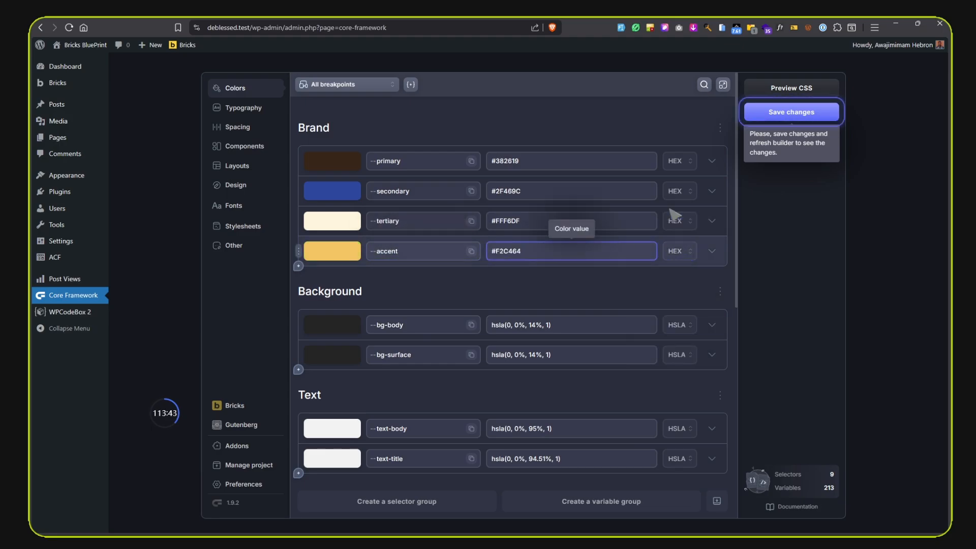
Convert the primary, secondary, tertiary and accent brand colors from HEX to HSLA format
left_click(679, 161)
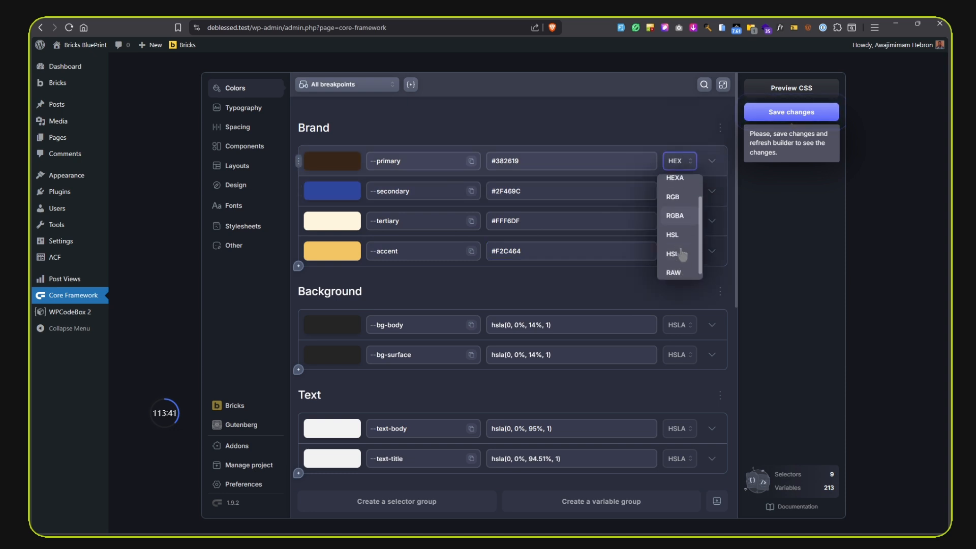
left_click(681, 253)
left_click(680, 191)
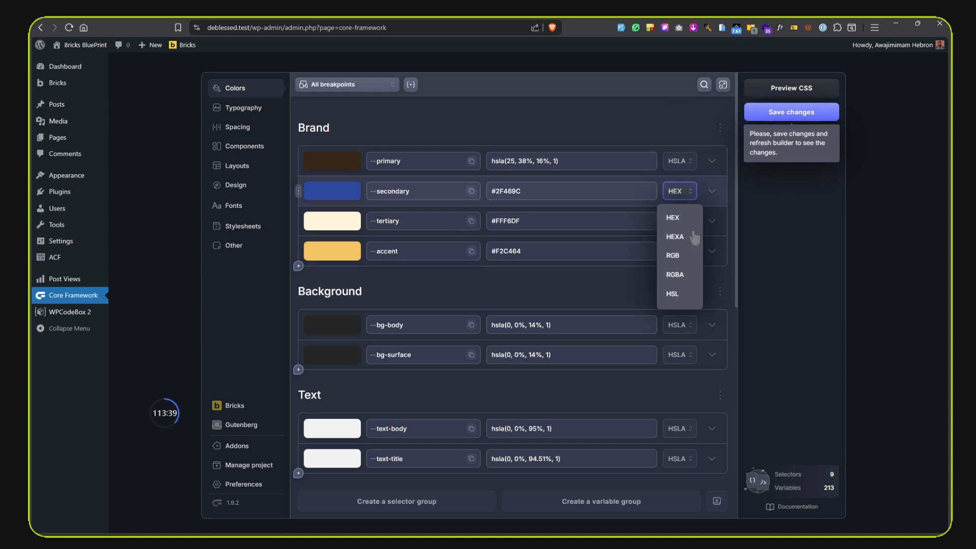
scroll(695, 237, "down", 2)
left_click(676, 280)
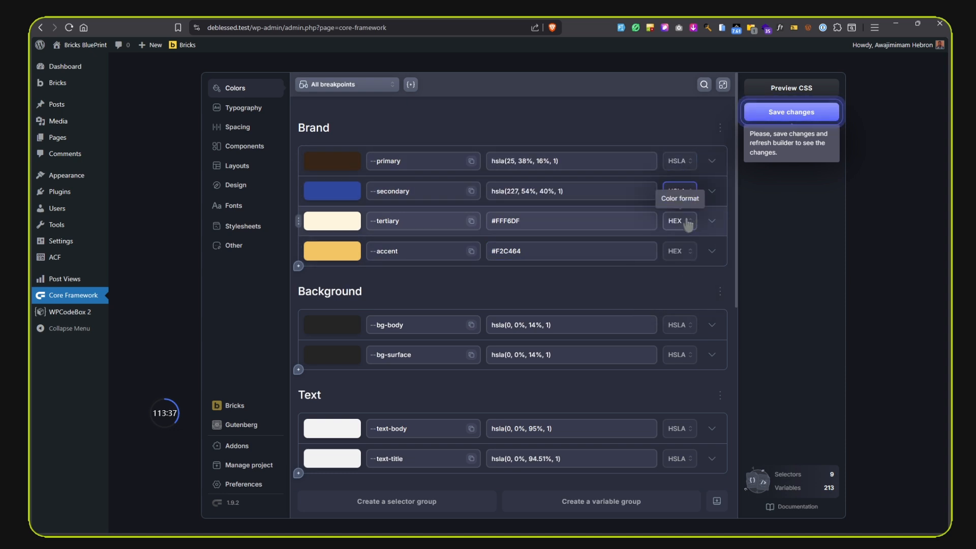
left_click(688, 223)
scroll(688, 264, "down", 2)
left_click(681, 279)
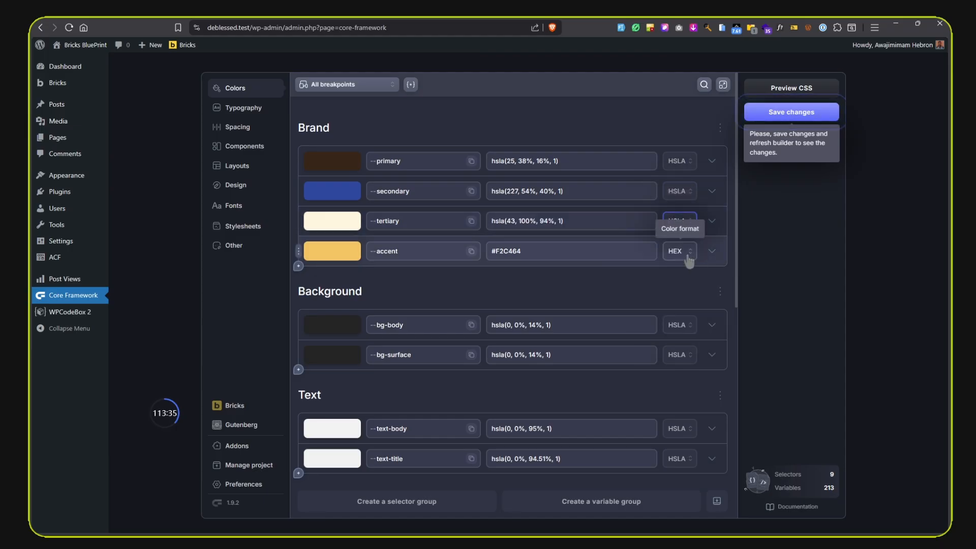
left_click(689, 253)
scroll(679, 336, "down", 2)
left_click(677, 338)
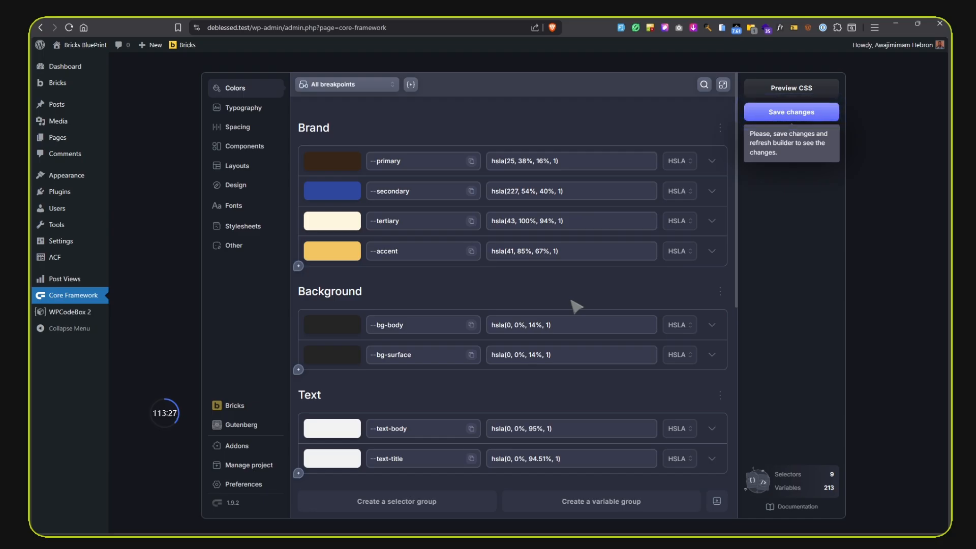
Examine the variant generation settings of the primary and secondary brand colors
left_click(712, 162)
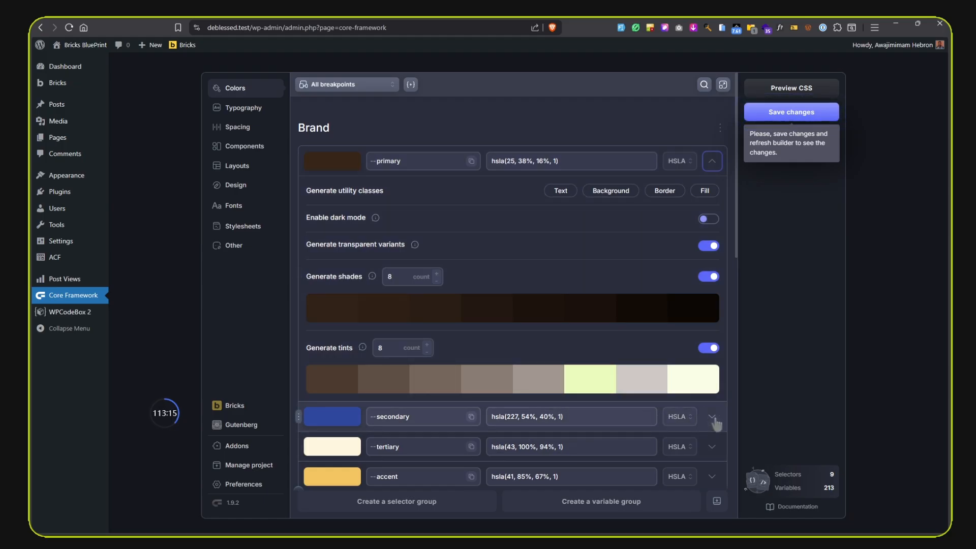
left_click(712, 416)
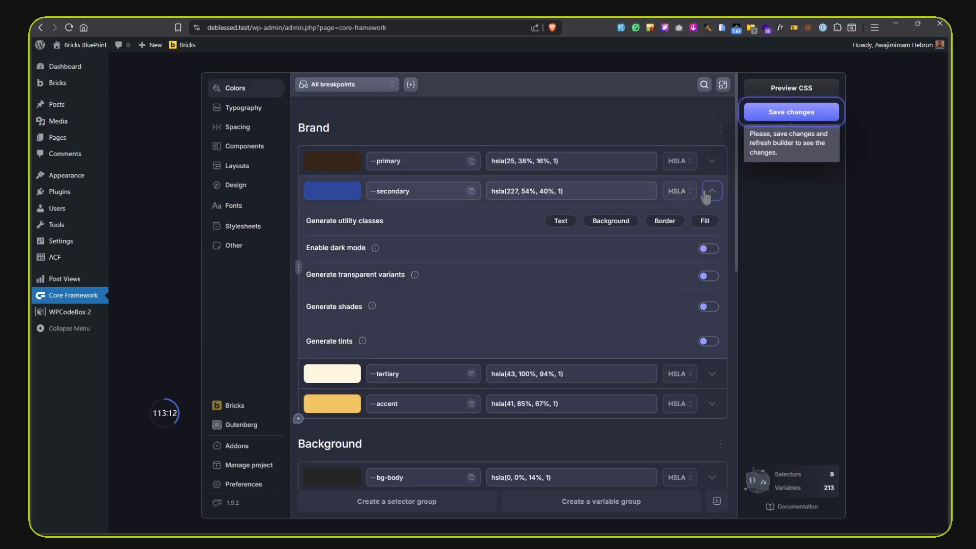
left_click(711, 192)
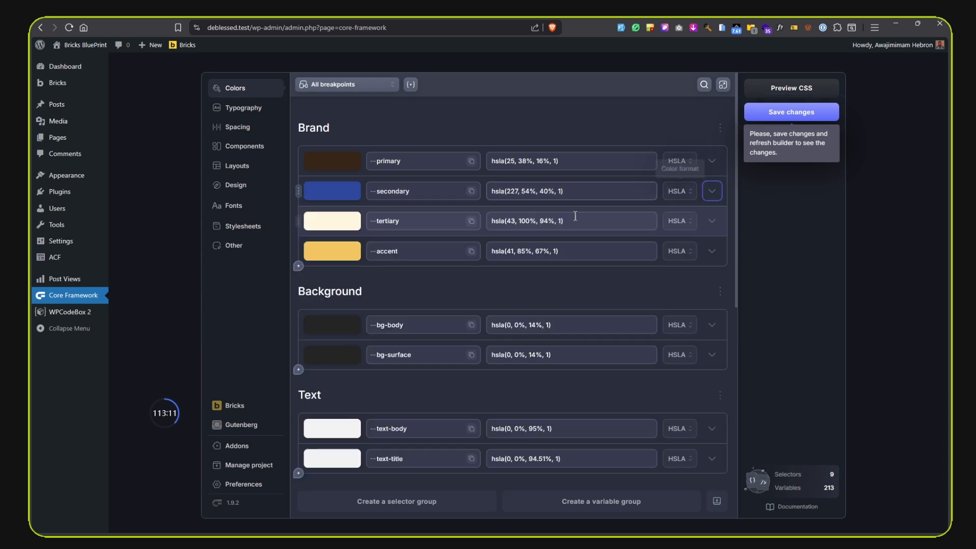
Try to refresh the primary color's tints by regenerating them and varying the count, ending at 8
left_click(714, 162)
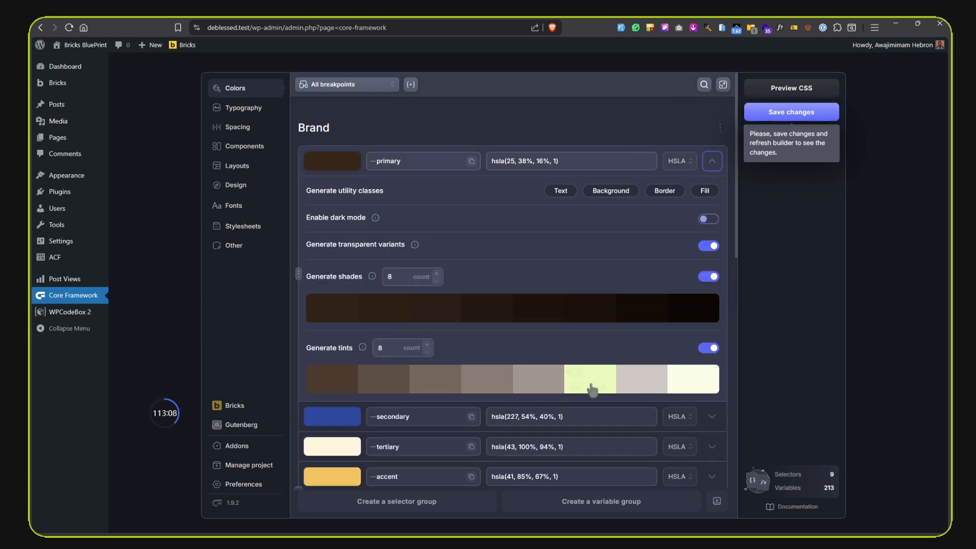
left_click(712, 349)
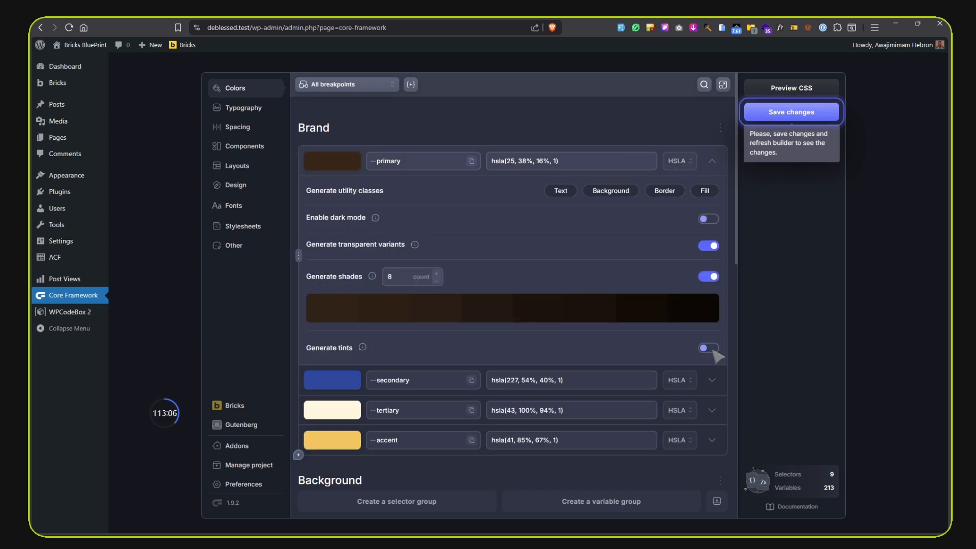
left_click(711, 348)
left_click(427, 345)
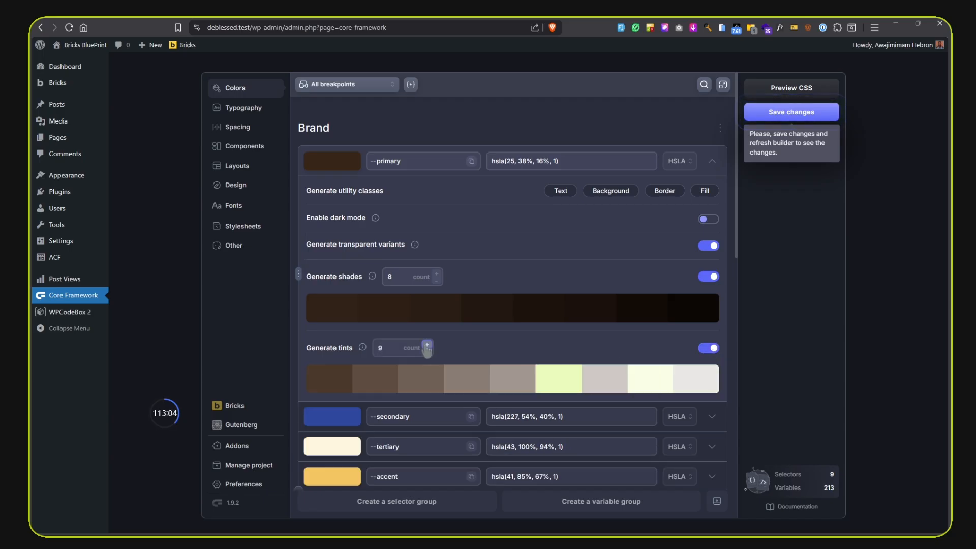
left_click(427, 352)
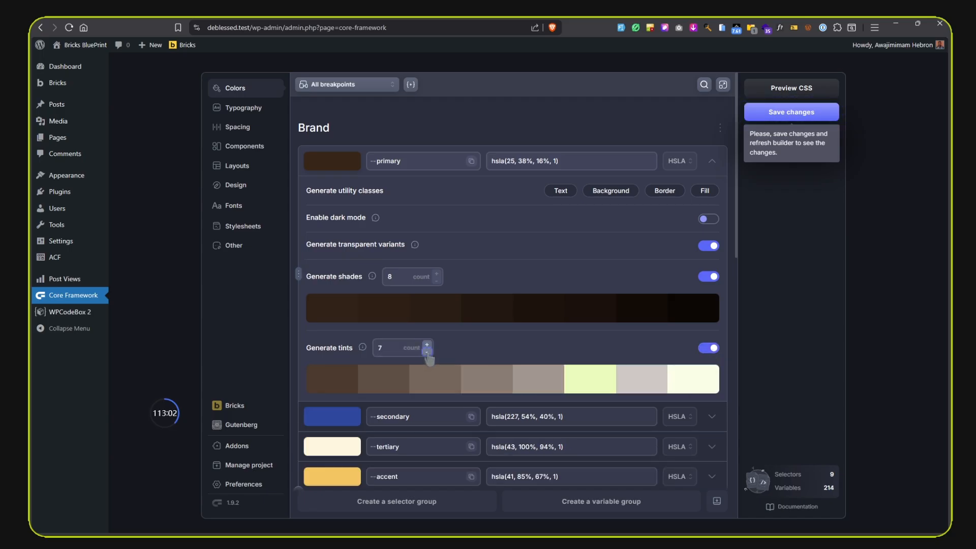
left_click(427, 345)
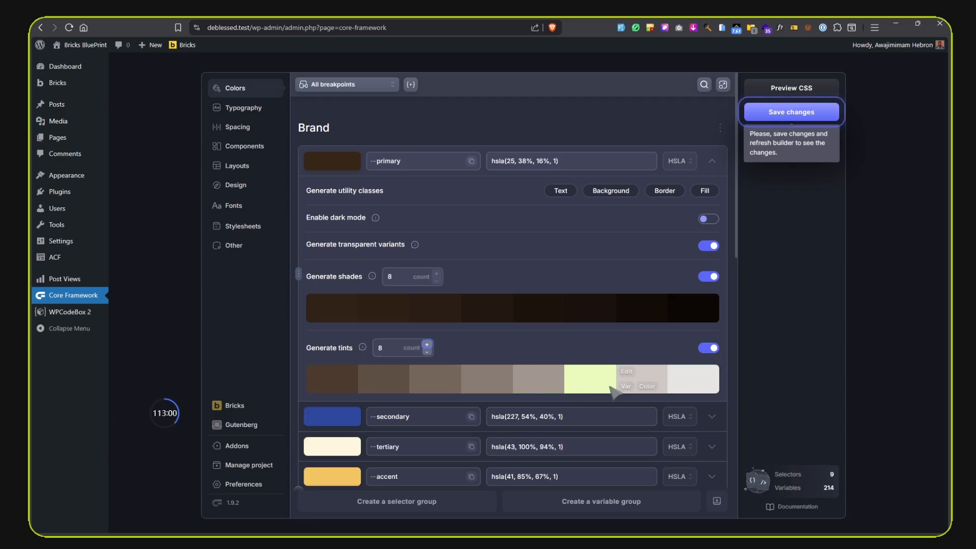
mouse_move(592, 389)
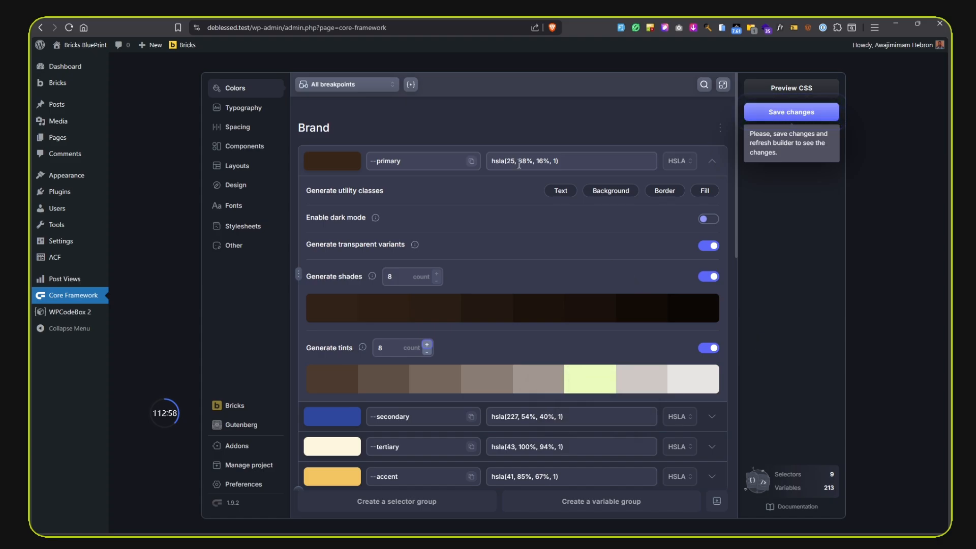
left_click(712, 161)
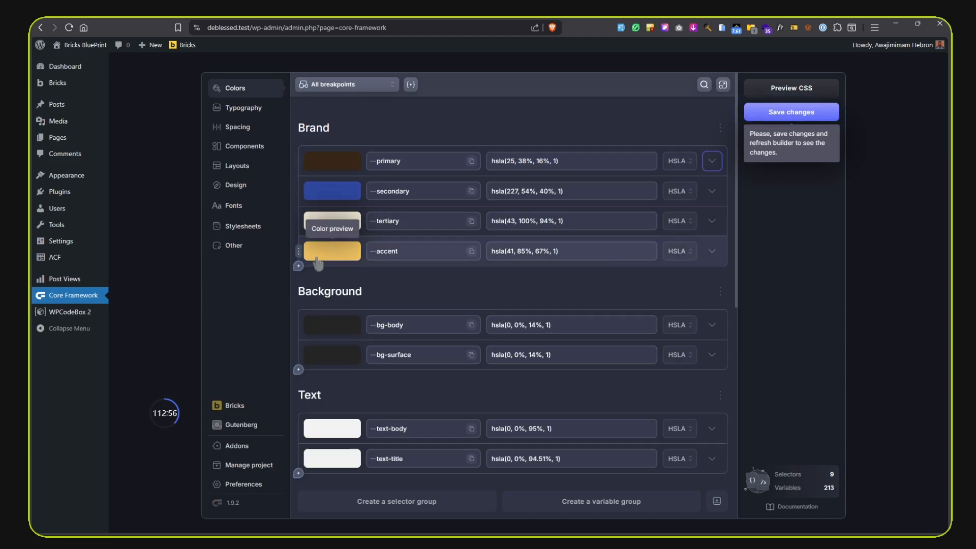
Add a fifth color to the Brand group with the value hsla(25, 38%, 16%, 1), matching primary
left_click(299, 265)
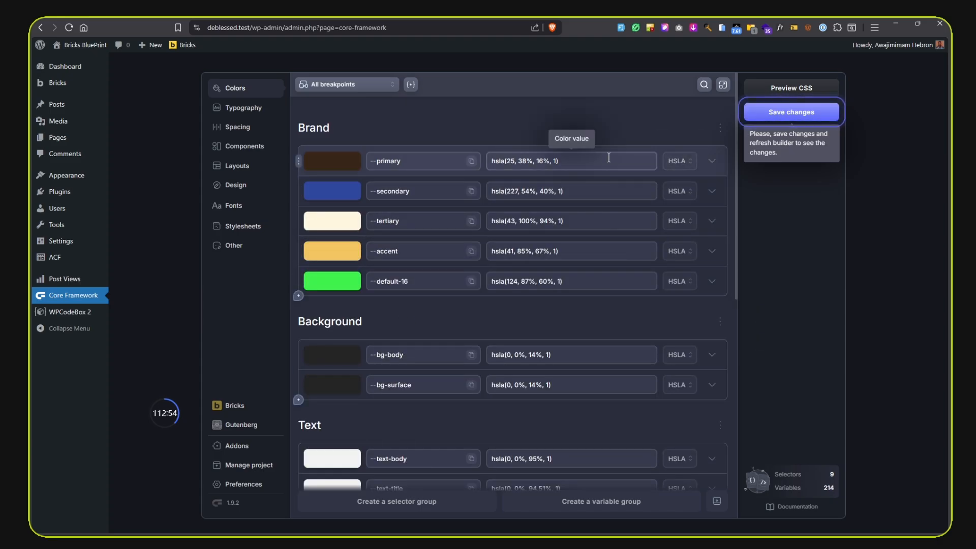
triple_click(552, 281)
type("hsla(25, 38%, 16%, 1)")
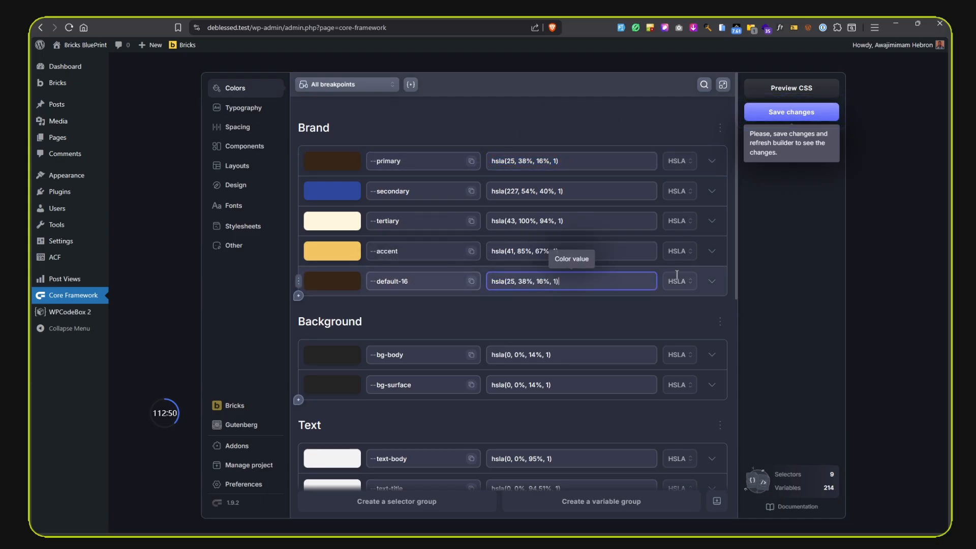
Delete the original primary color and put its replacement first in the Brand group, renamed primary
left_click(300, 161)
left_click(323, 276)
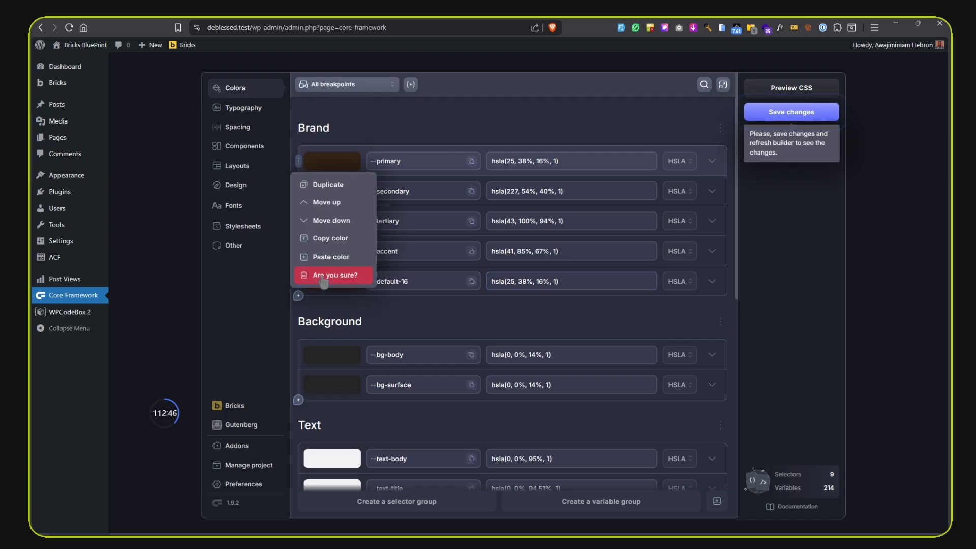
left_click(335, 275)
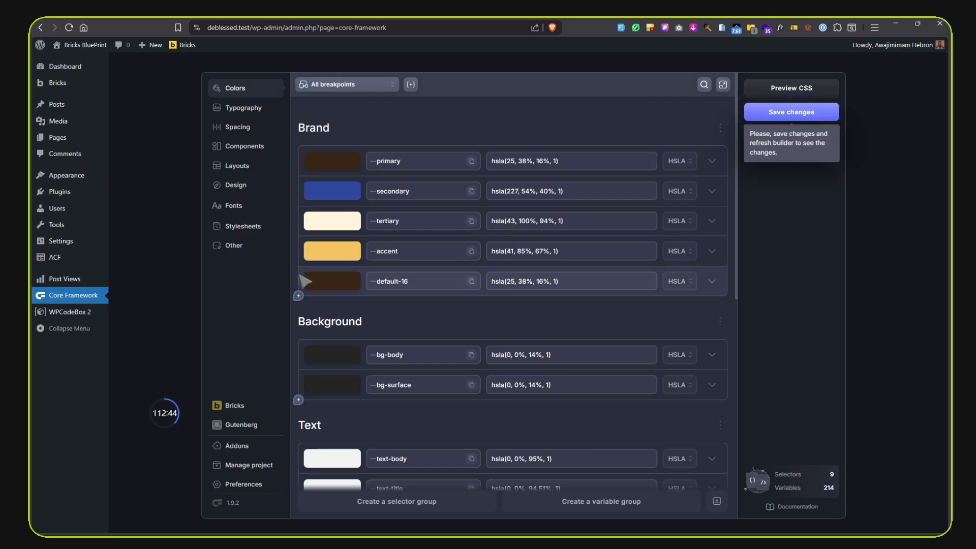
left_click(299, 161)
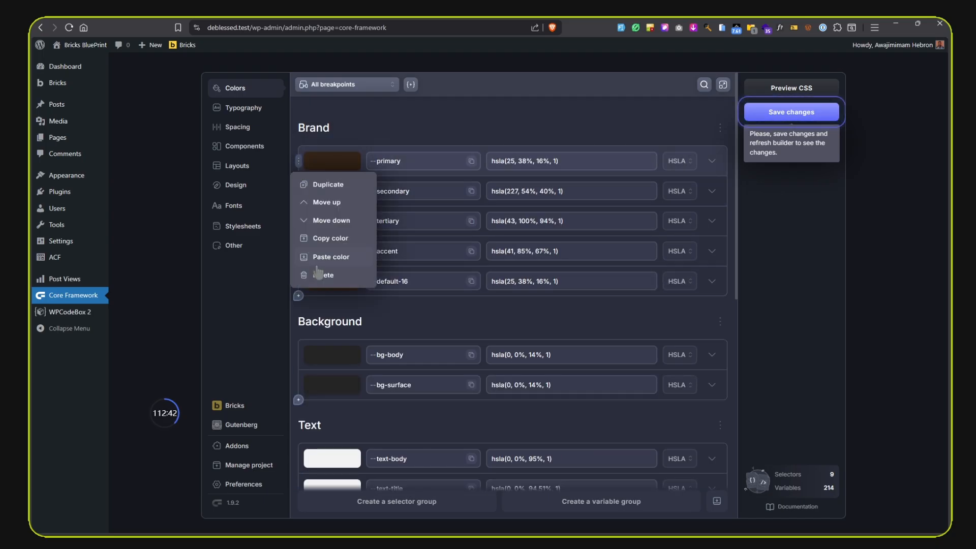
left_click(360, 279)
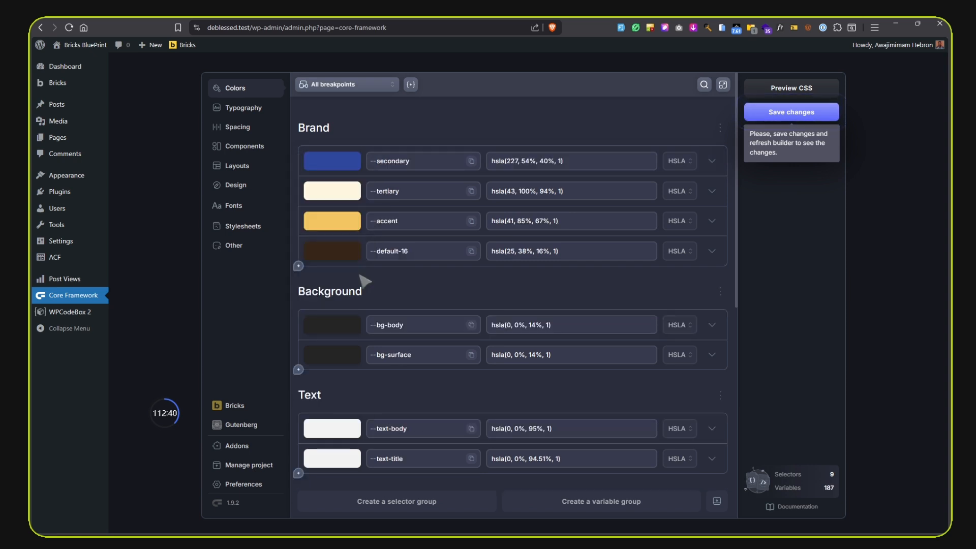
left_click_drag(299, 252, 299, 161)
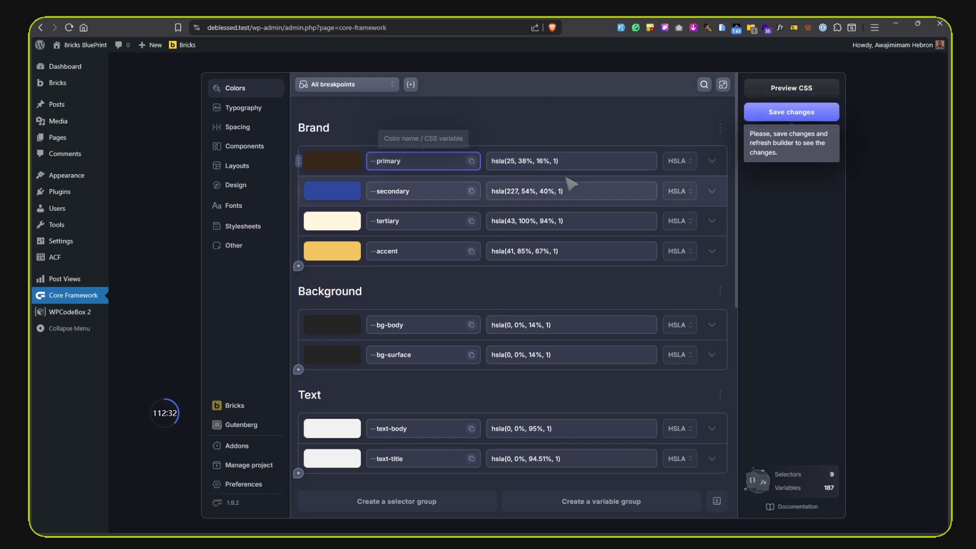
Enable transparent variants, 8 shades and 8 tints for the new primary color
left_click(712, 161)
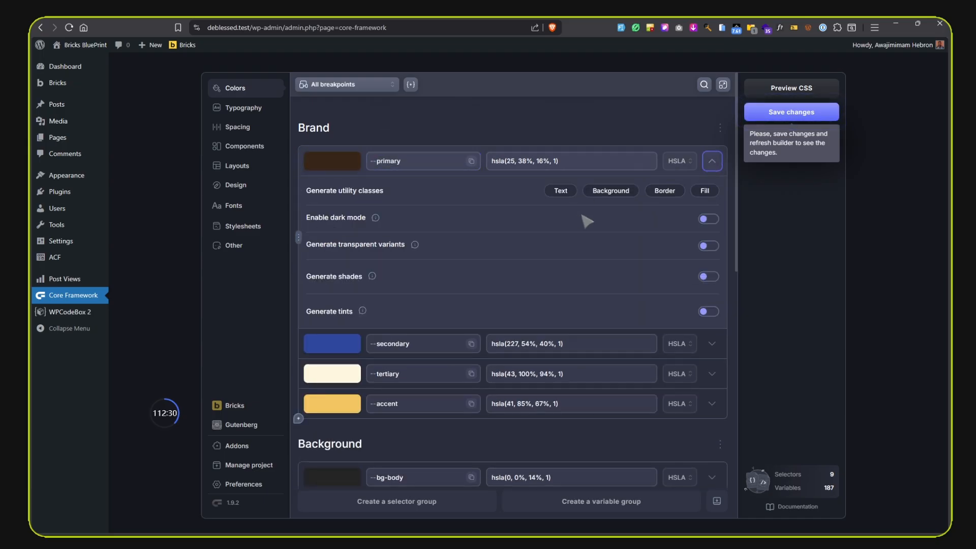
left_click(709, 277)
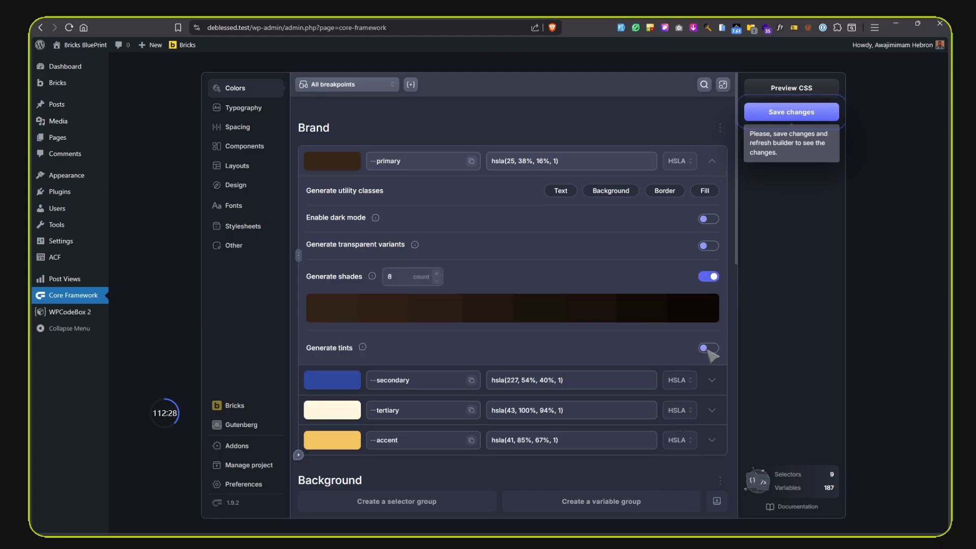
left_click(708, 348)
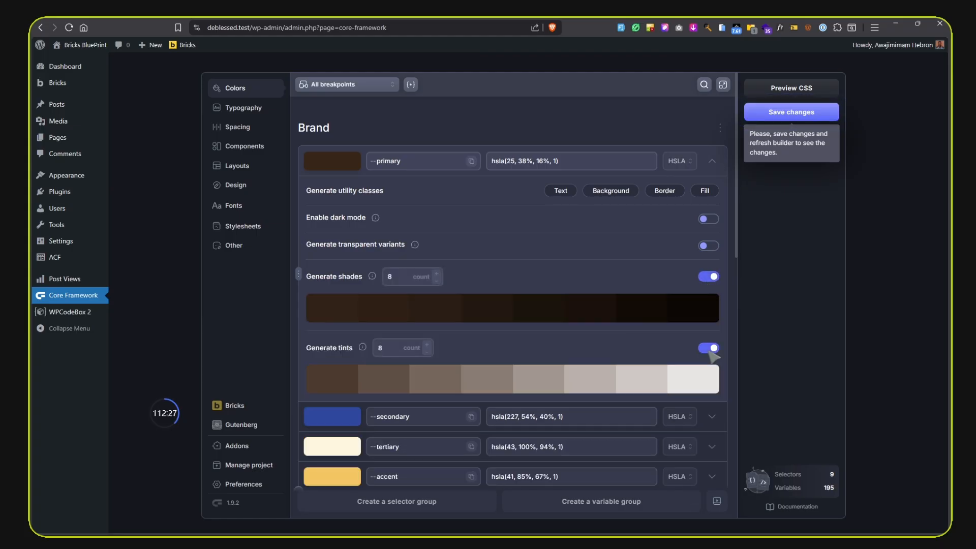
left_click(712, 161)
Enable 8 tints, 8 shades and transparent variants for the secondary brand color
left_click(712, 190)
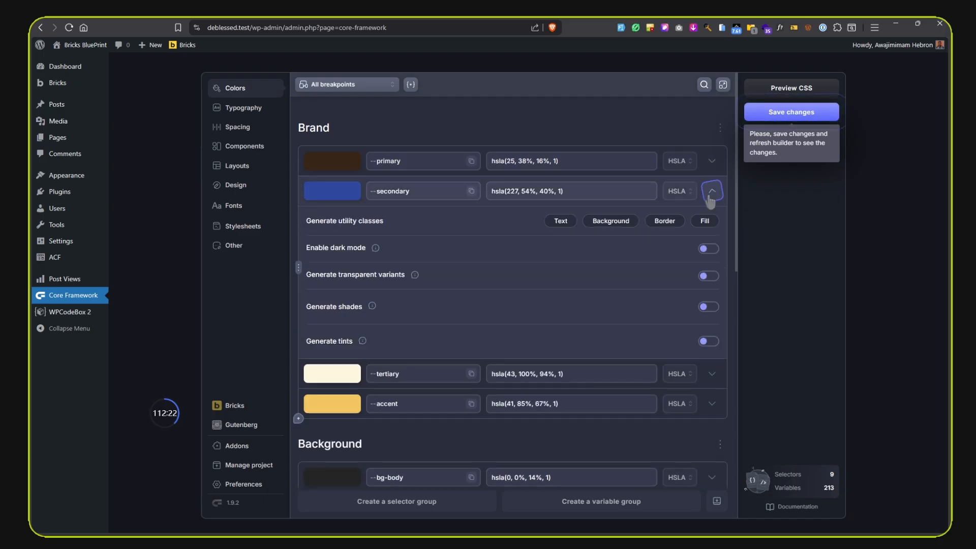
left_click(711, 341)
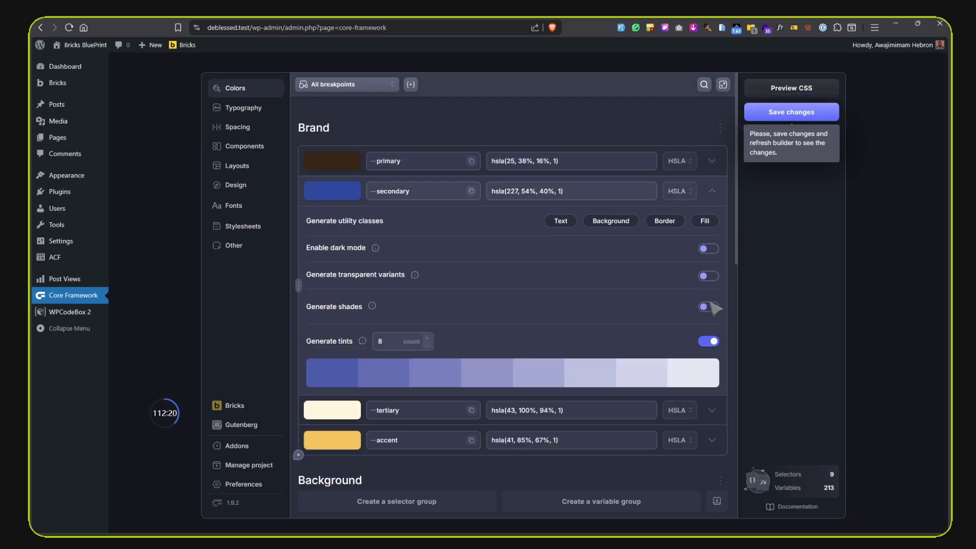
left_click(708, 307)
left_click(710, 277)
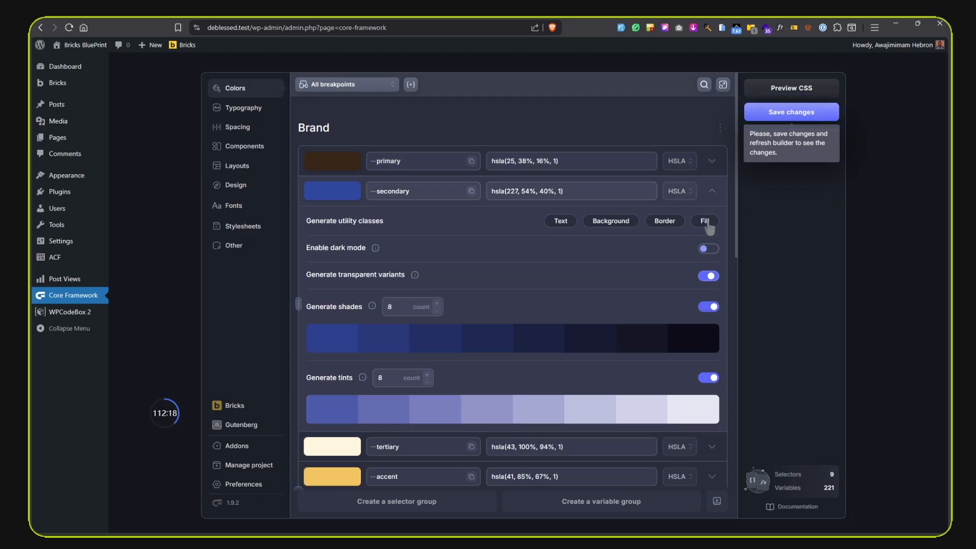
left_click(711, 193)
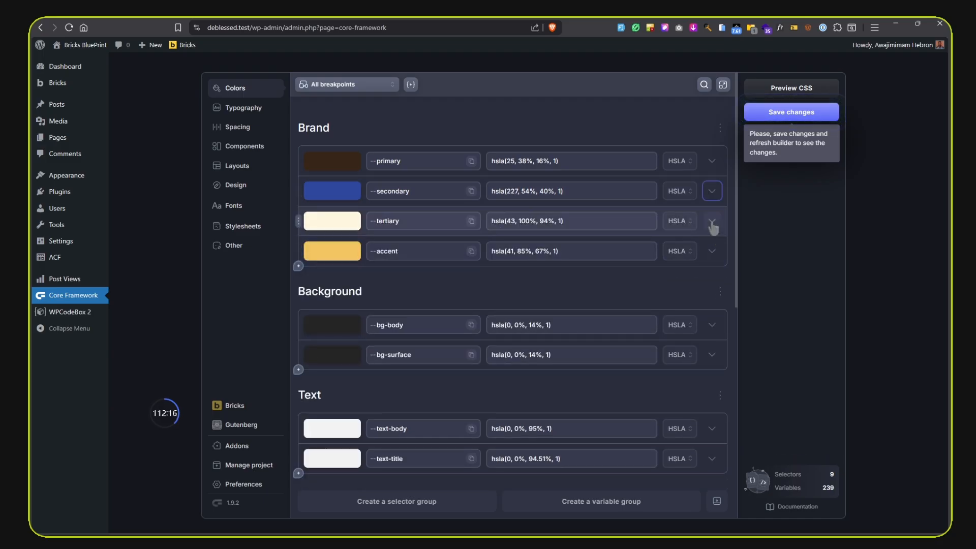
Enable 8 tints, 8 shades and transparent variants for the tertiary brand color
left_click(712, 222)
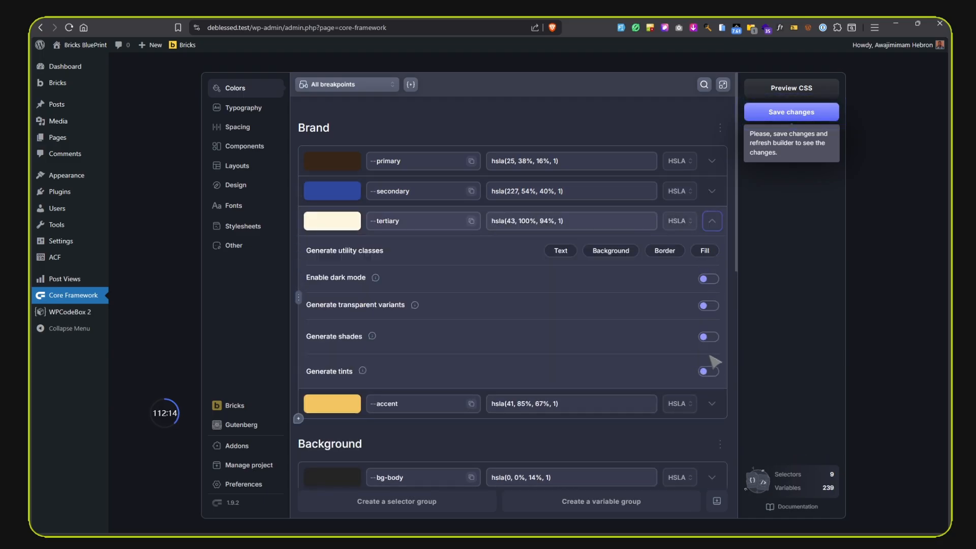
left_click(708, 370)
left_click(710, 337)
left_click(709, 306)
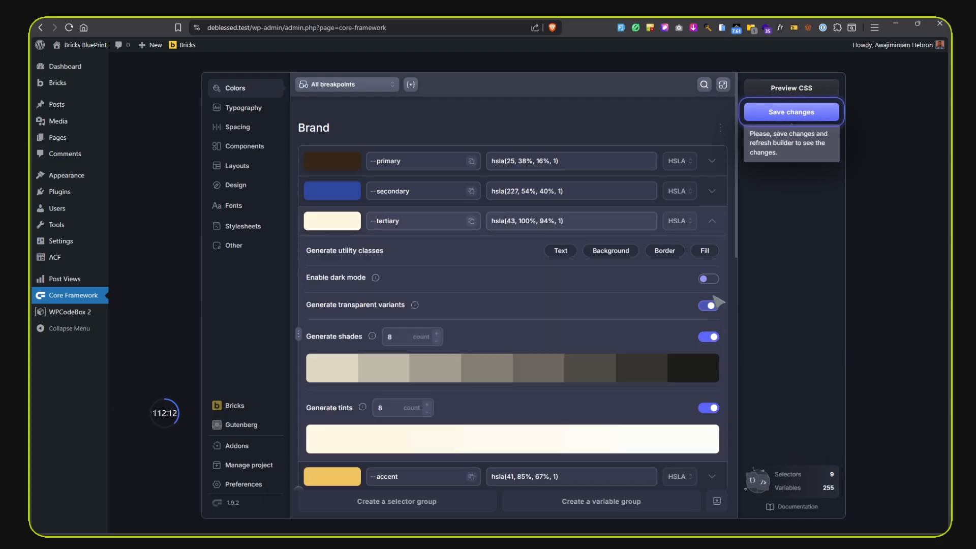
Enable 8 shades, 8 tints and transparent variants for the accent brand color and save the changes
left_click(712, 221)
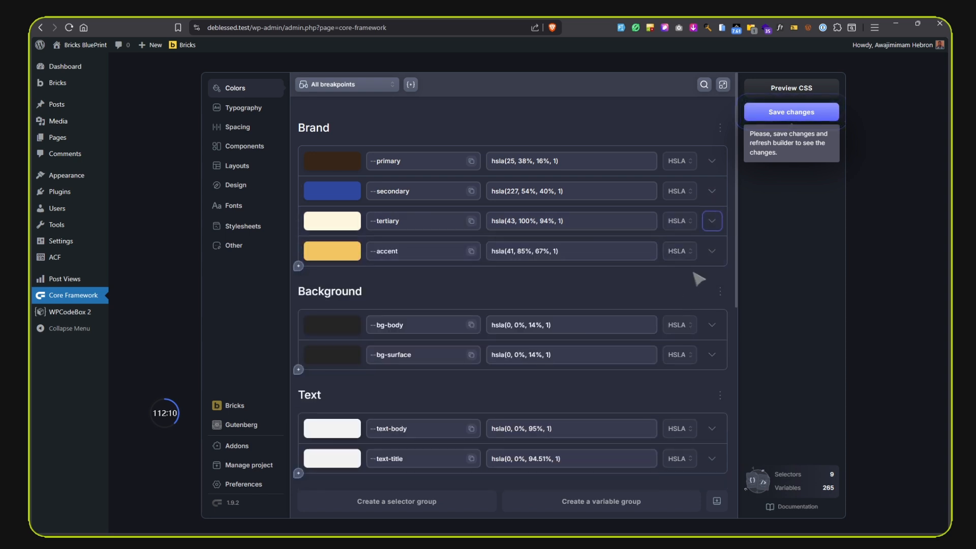
left_click(711, 255)
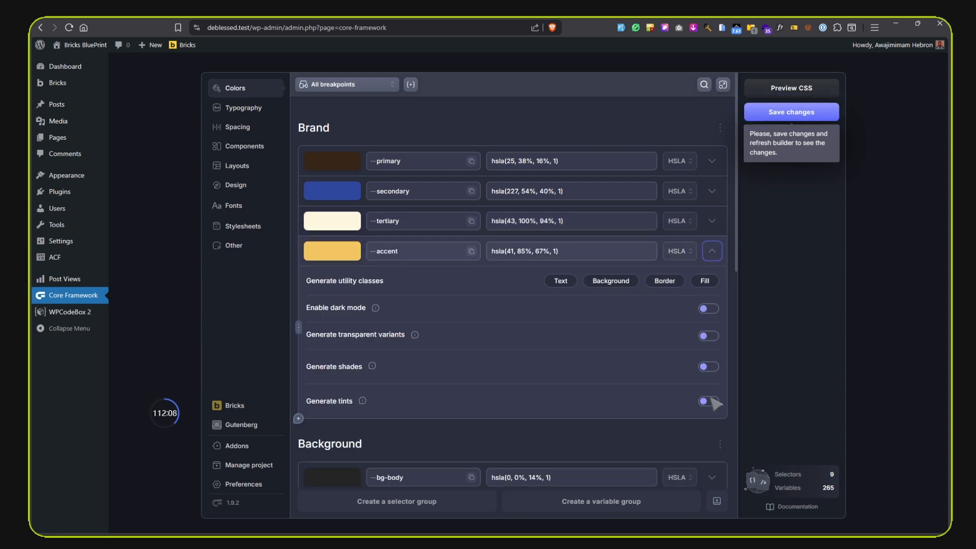
left_click(708, 369)
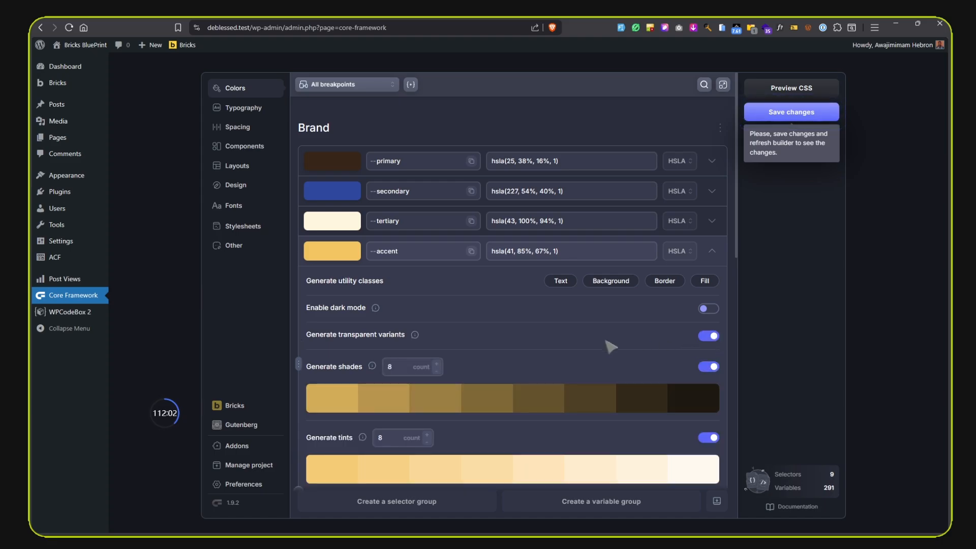
left_click(712, 254)
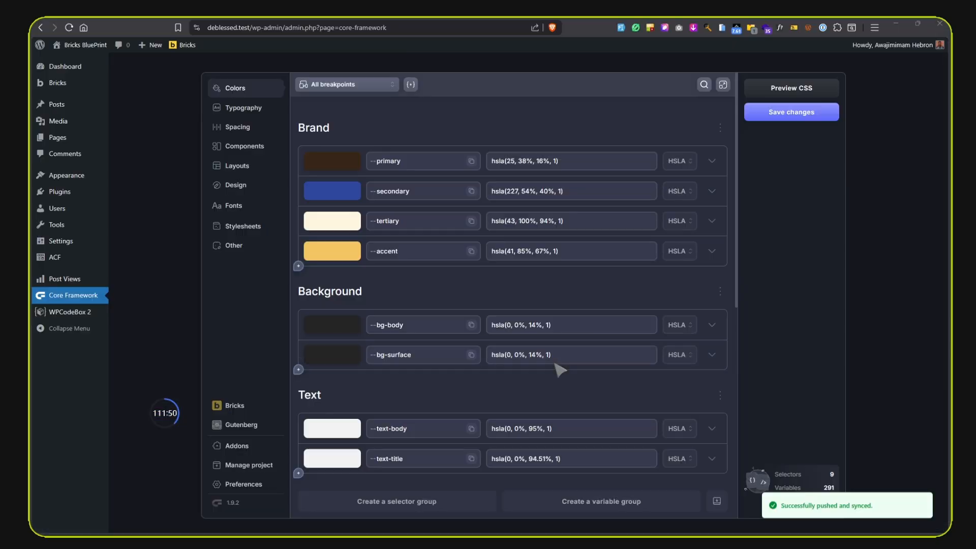
Copy the Main BG color #FFFCF4 from the desktop home page frame in Figma and return to Core Framework
key("alt+Tab")
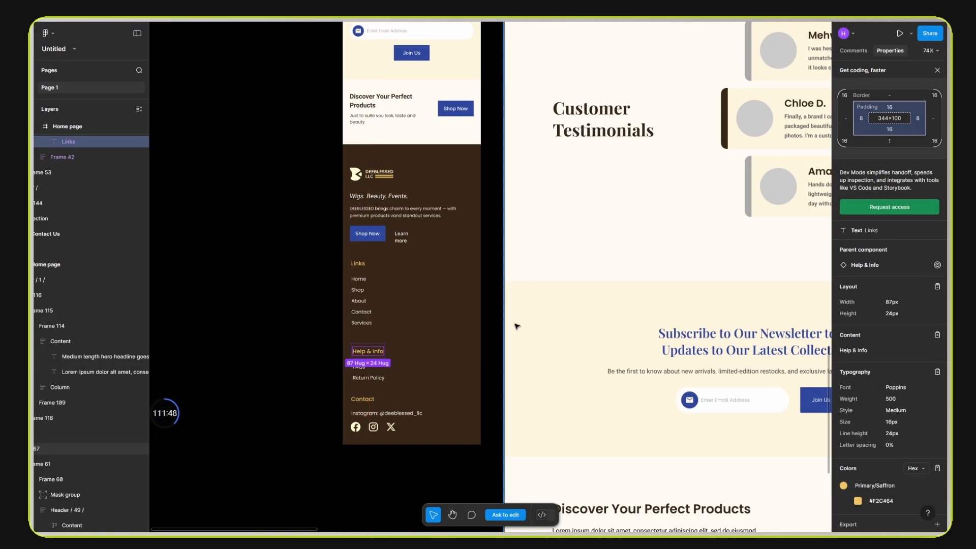
scroll(546, 304, "down", 6)
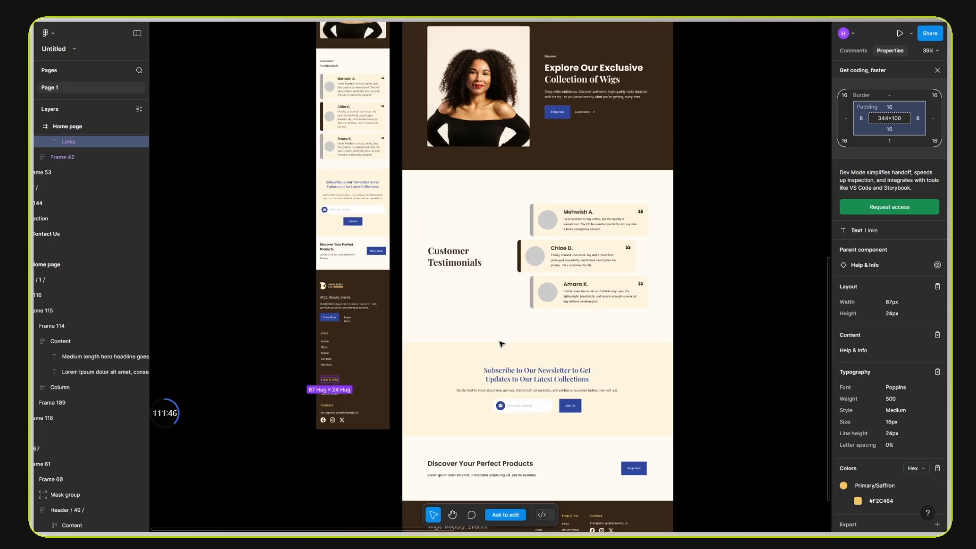
left_click(664, 458)
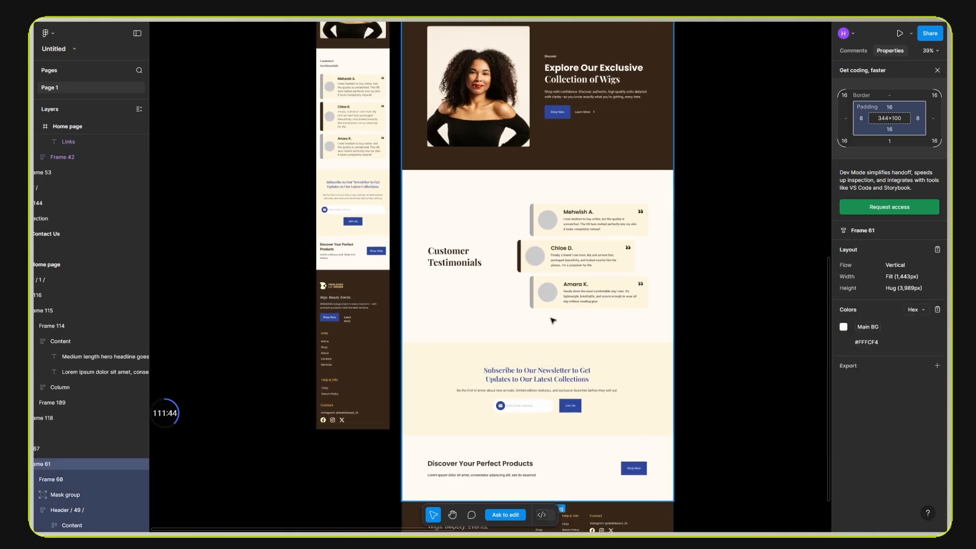
left_click(870, 342)
key("alt+Tab")
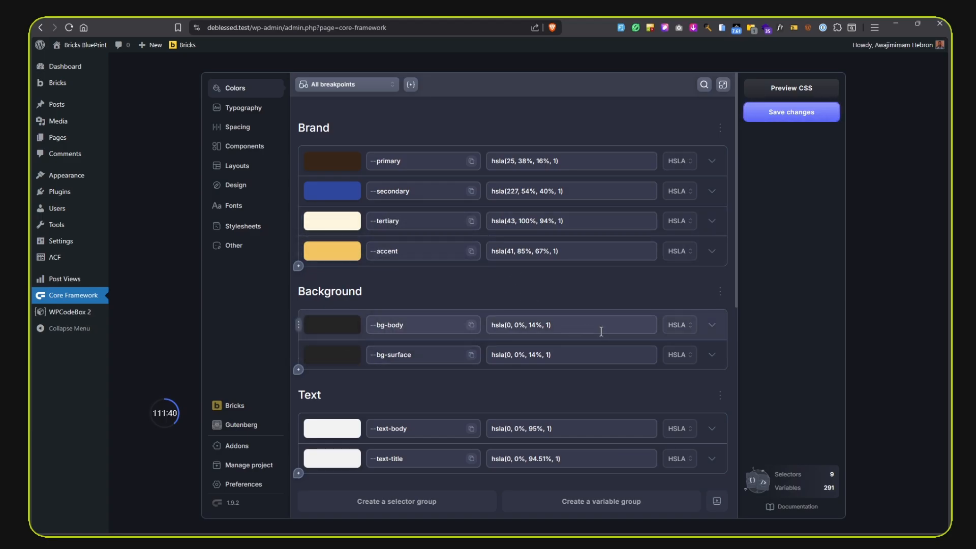
Set the bg-body background color to hex #FFFCF4 and convert its format to HSLA
left_click(680, 328)
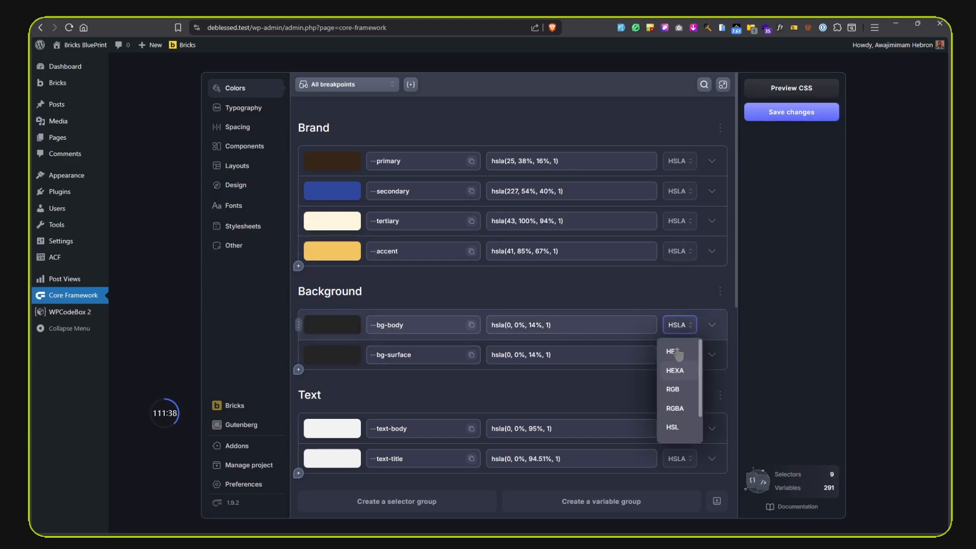
left_click(678, 352)
key("ctrl+a")
key("ctrl+v")
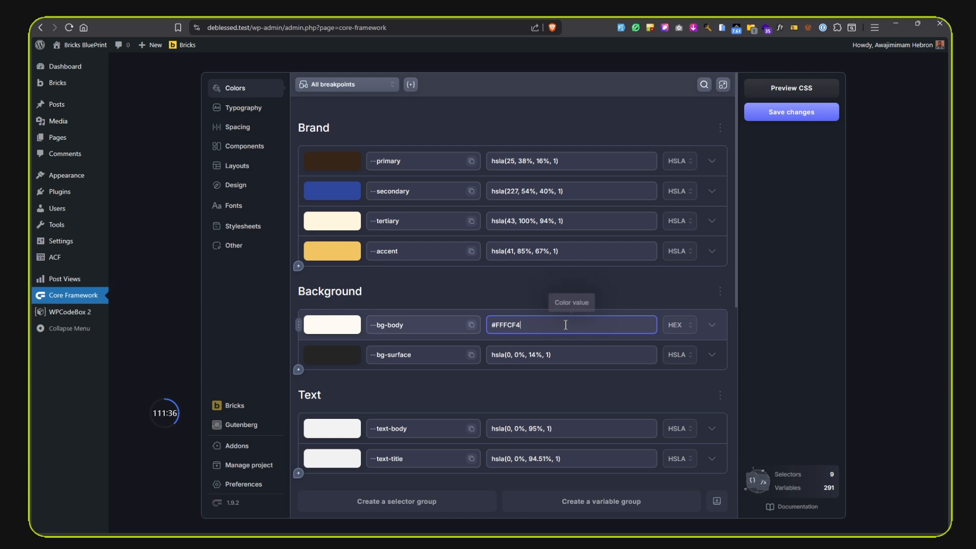
left_click(677, 326)
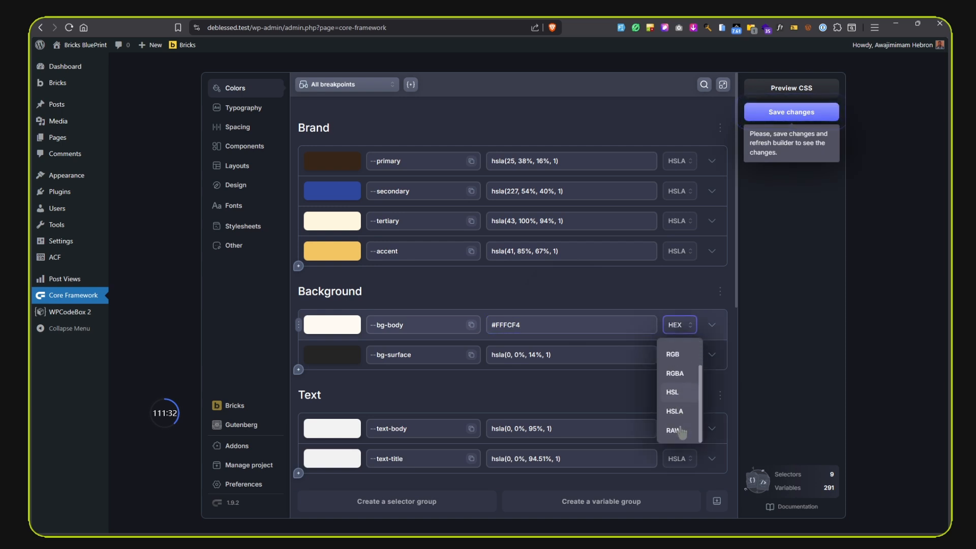
left_click(680, 412)
Copy the bg-body color value into bg-surface as hsla(44, 100%, 98%, 1)
left_click(591, 326)
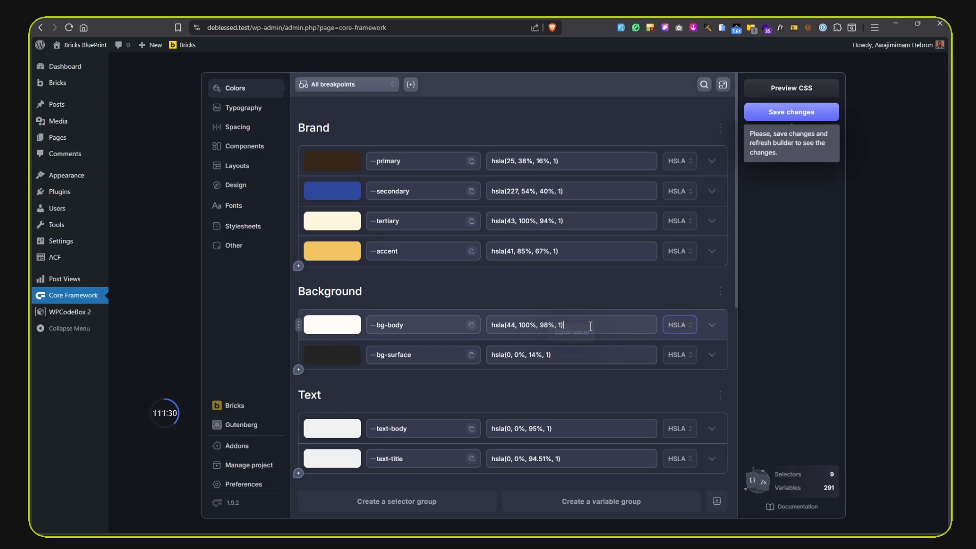
left_click(558, 353)
key("ctrl+a")
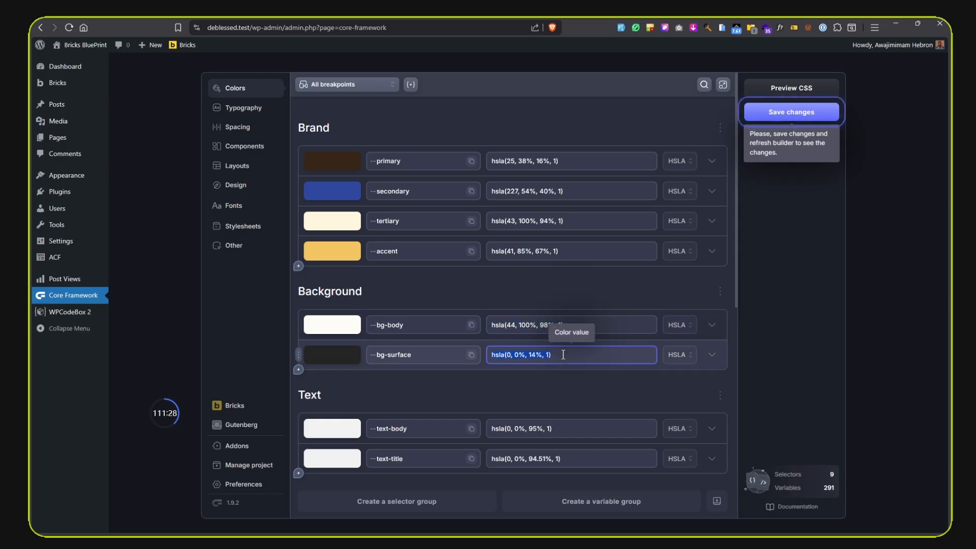
key("ctrl+v")
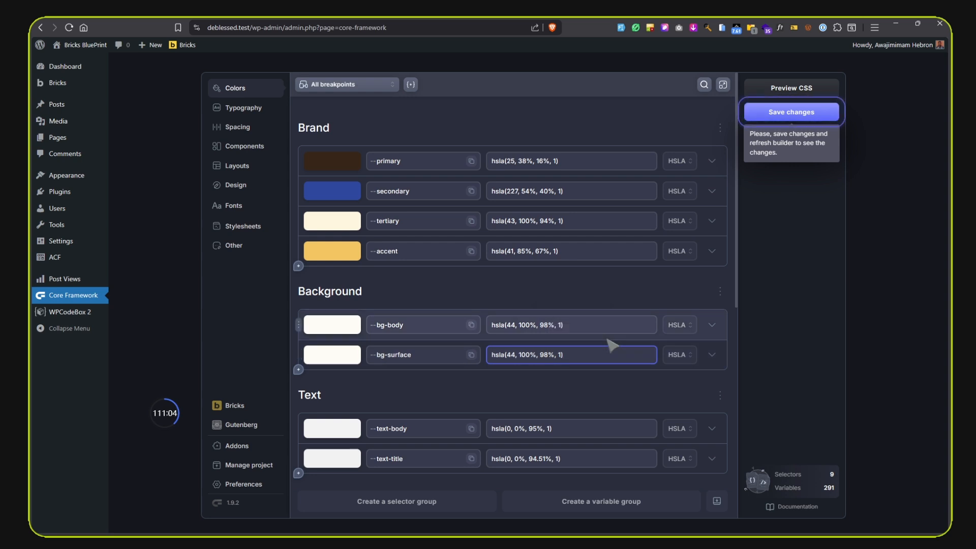
Enable transparent variants for the bg-surface color
left_click(710, 358)
scroll(508, 378, "down", 3)
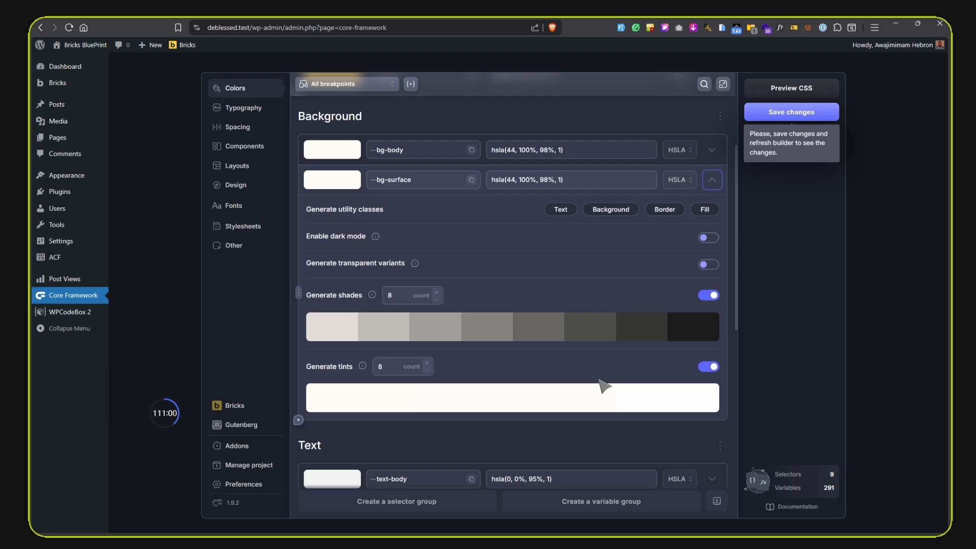
scroll(628, 373, "down", 1)
scroll(656, 334, "up", 1)
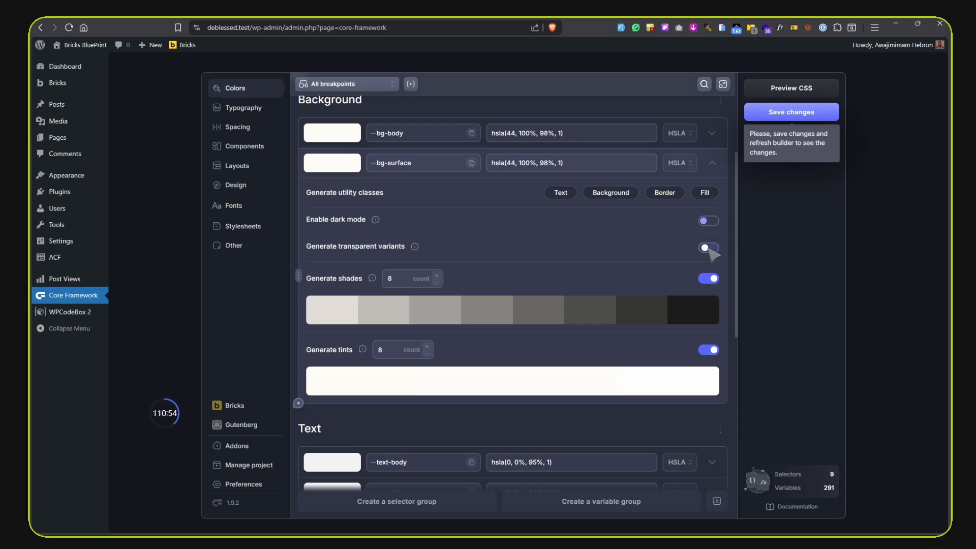
left_click(712, 169)
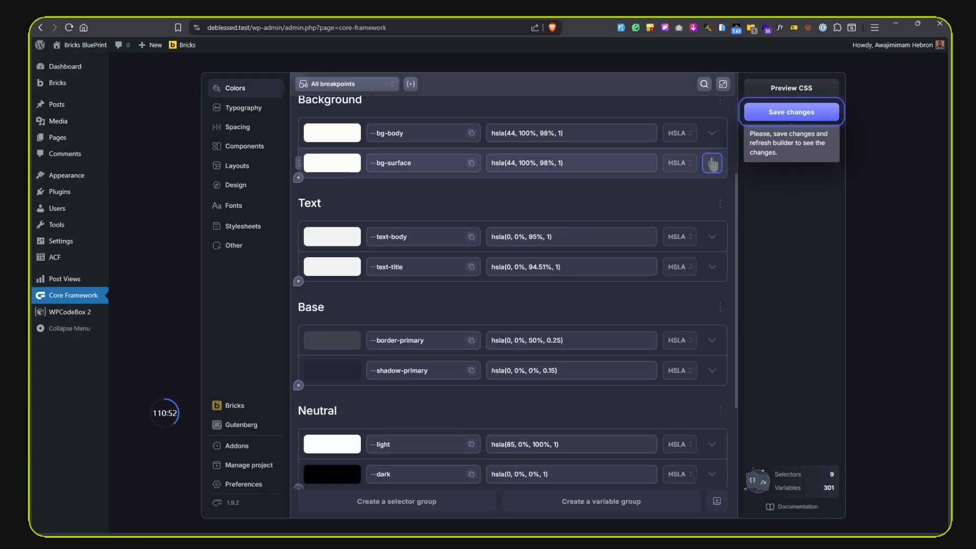
Check the variant, shade and tint options of bg-body and save the background color changes
left_click(712, 138)
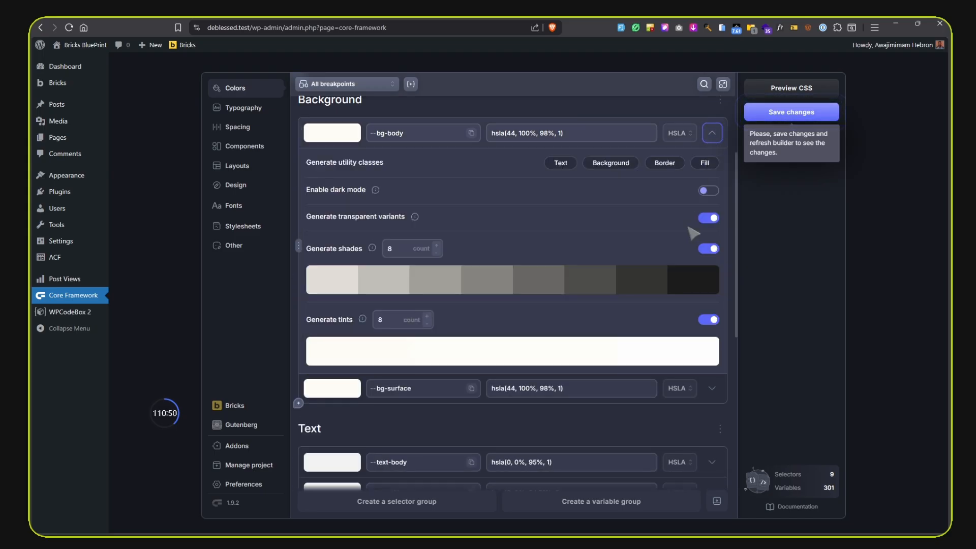
left_click(713, 134)
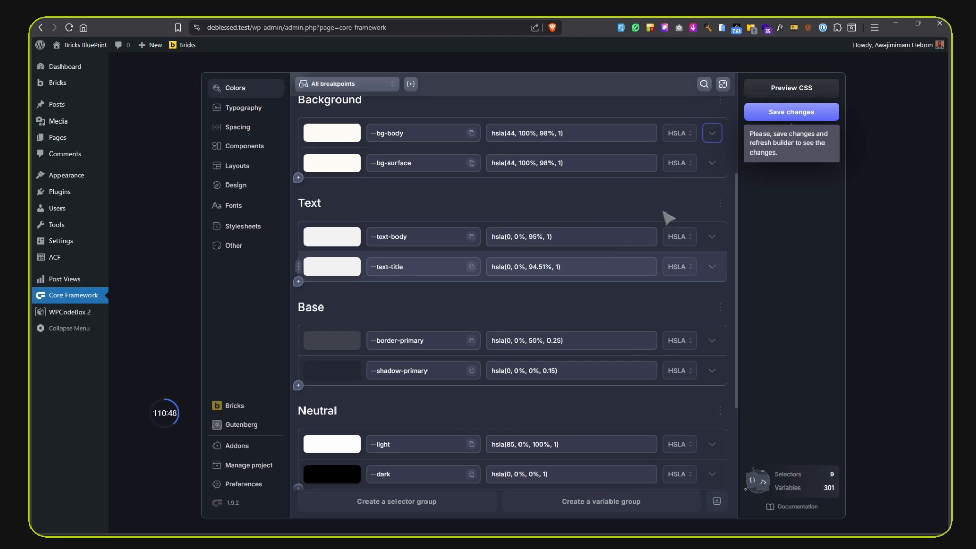
key("ctrl+s")
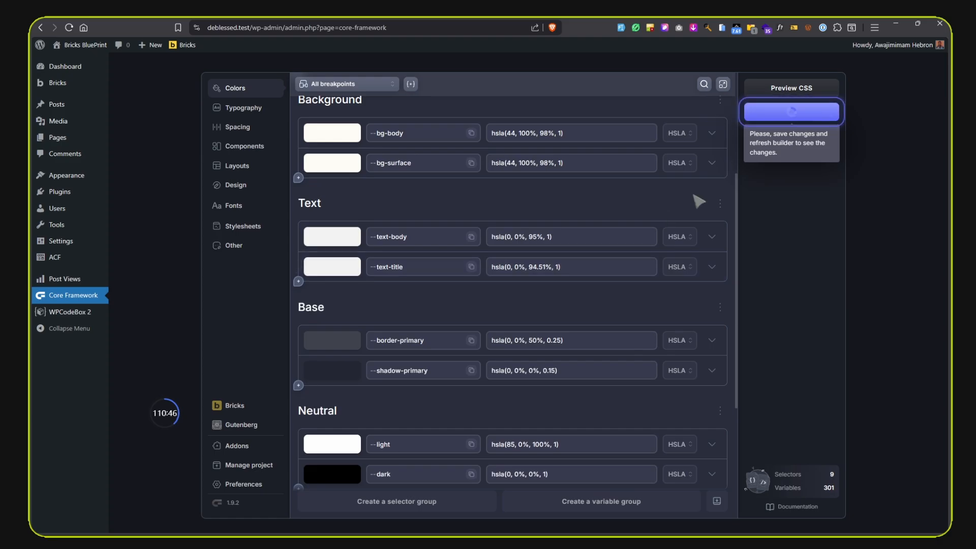
Switch to Figma and examine the home page design from the testimonials up to the hero for its text colors
key("alt+Tab")
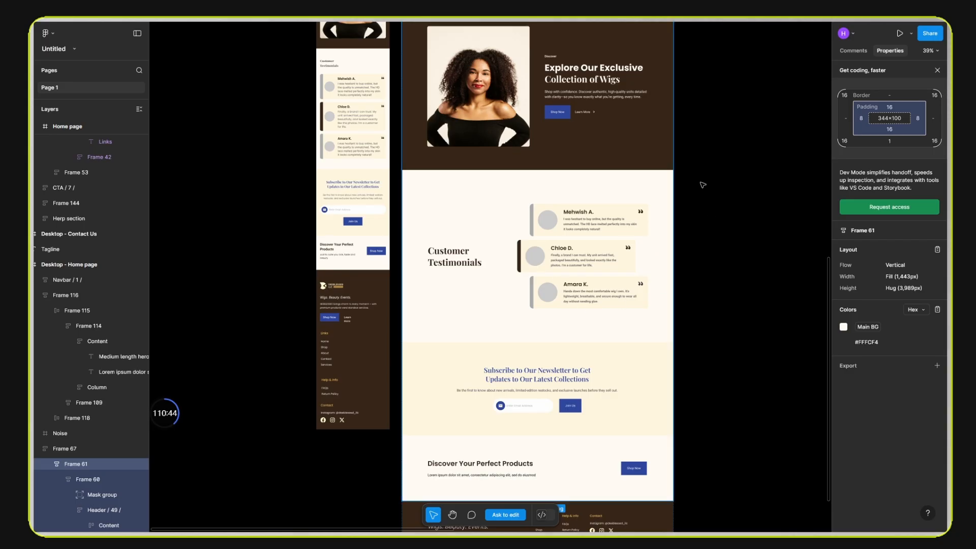
left_click_drag(697, 154, 670, 351)
left_click_drag(477, 177, 521, 252)
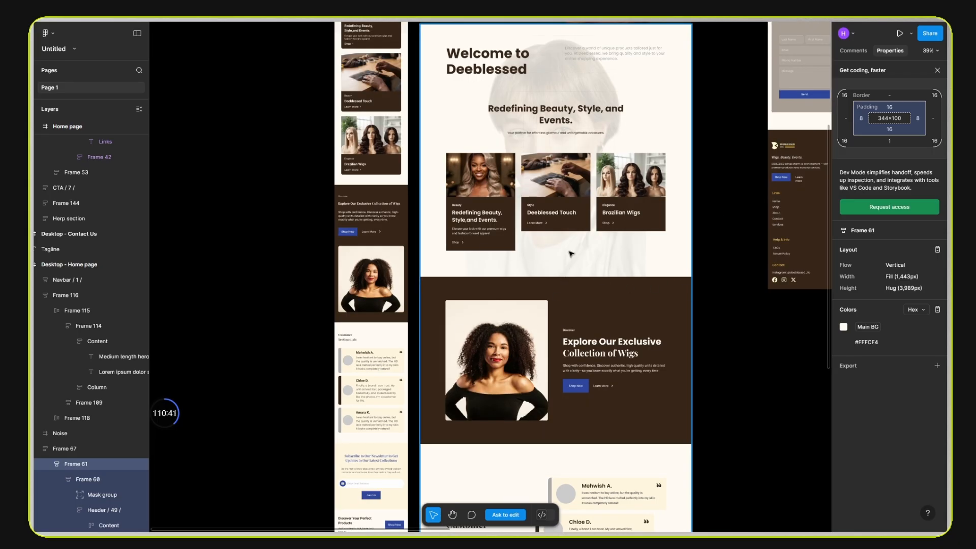
scroll(571, 254, "up", 1)
scroll(585, 320, "down", 4)
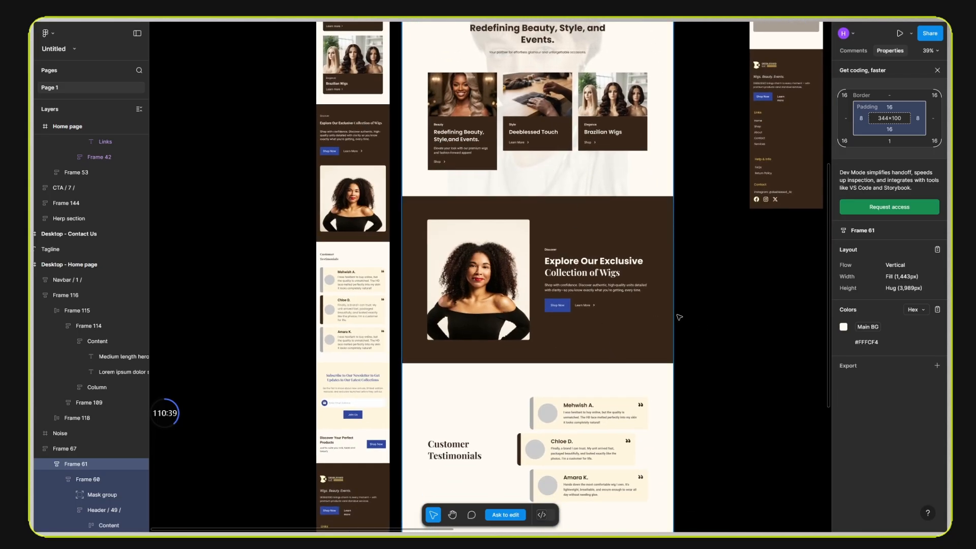
left_click_drag(727, 368, 679, 246)
left_click_drag(579, 108, 577, 288)
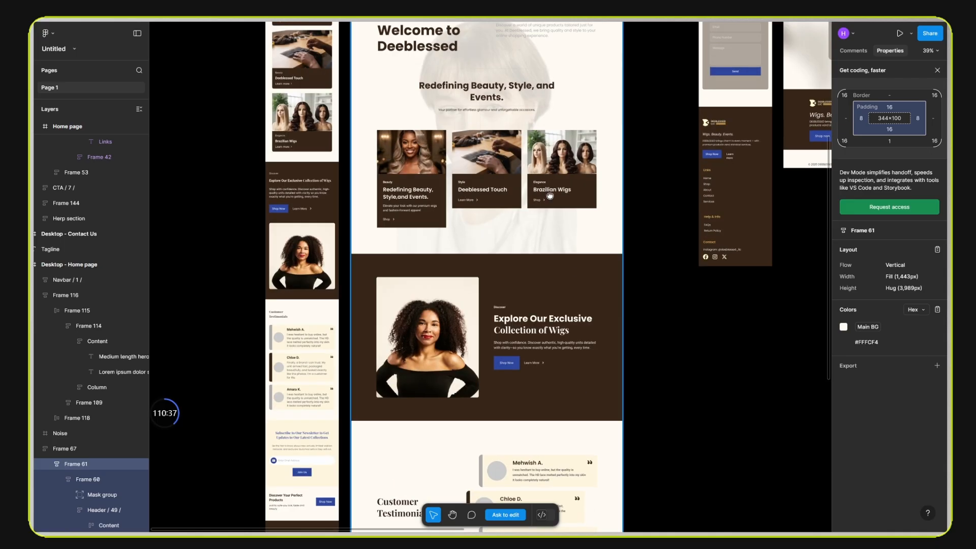
scroll(513, 249, "up", 4)
scroll(498, 227, "up", 5)
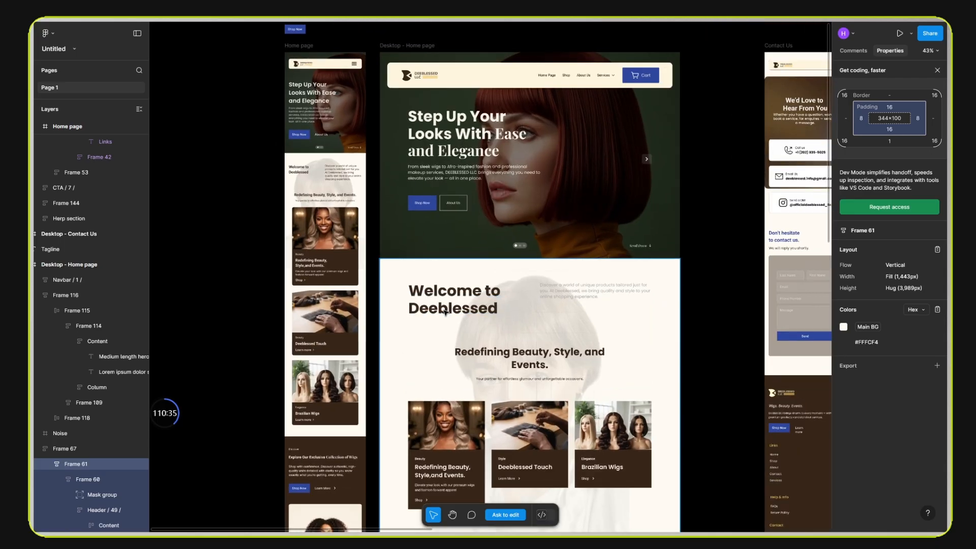
scroll(628, 271, "up", 2)
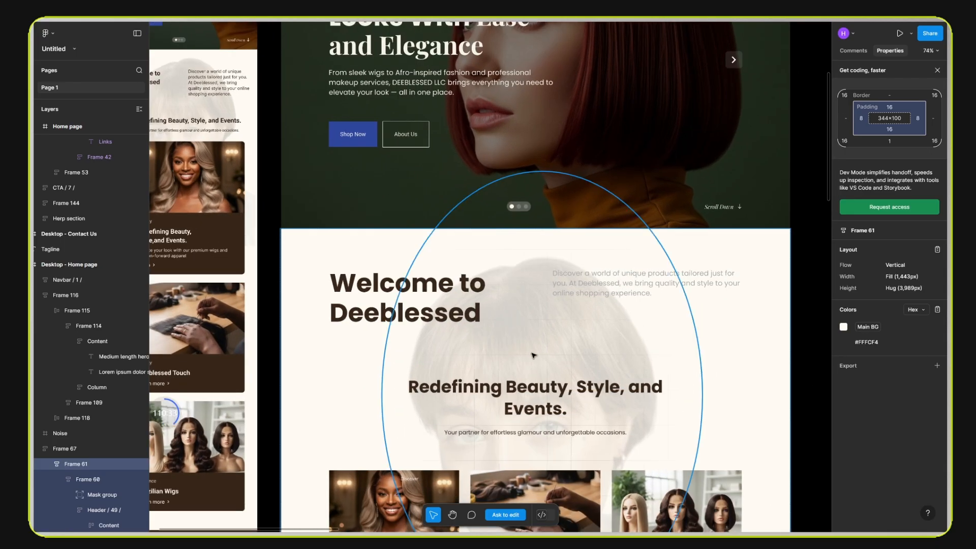
scroll(477, 243, "up", 2)
scroll(477, 242, "left", 2)
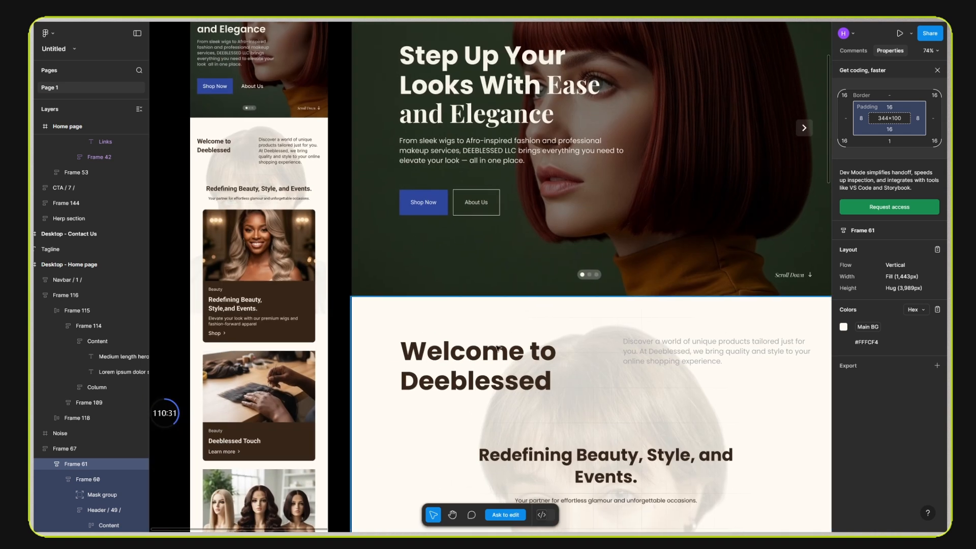
scroll(481, 314, "up", 2)
scroll(478, 308, "down", 3)
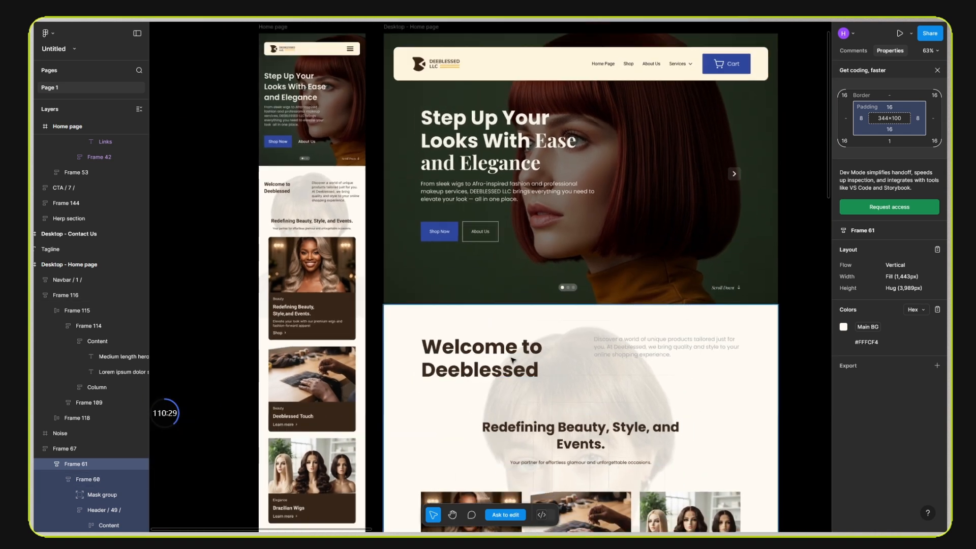
scroll(475, 300, "right", 3)
scroll(475, 300, "up", 1)
scroll(475, 300, "right", 1)
scroll(443, 310, "left", 3)
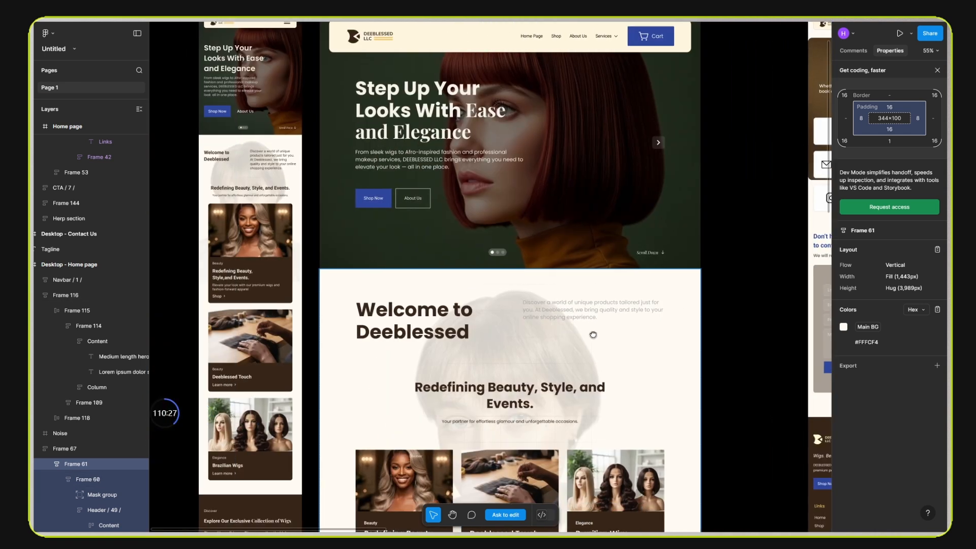
Copy the Primary/Elite brown color #382619 of the "Welcome to Deeblessed" heading on the desktop home page
left_click(407, 319)
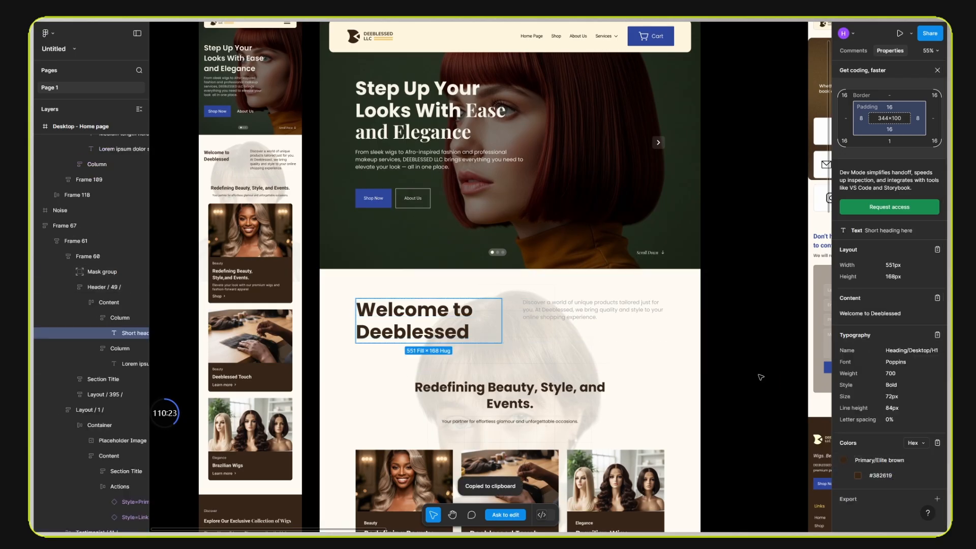
key("alt+Tab")
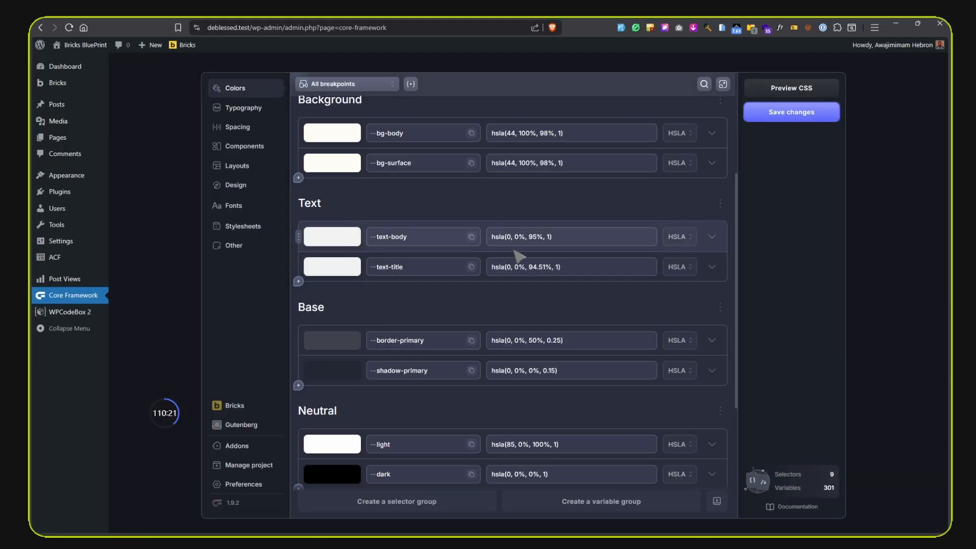
key("alt+Tab")
scroll(529, 336, "down", 1)
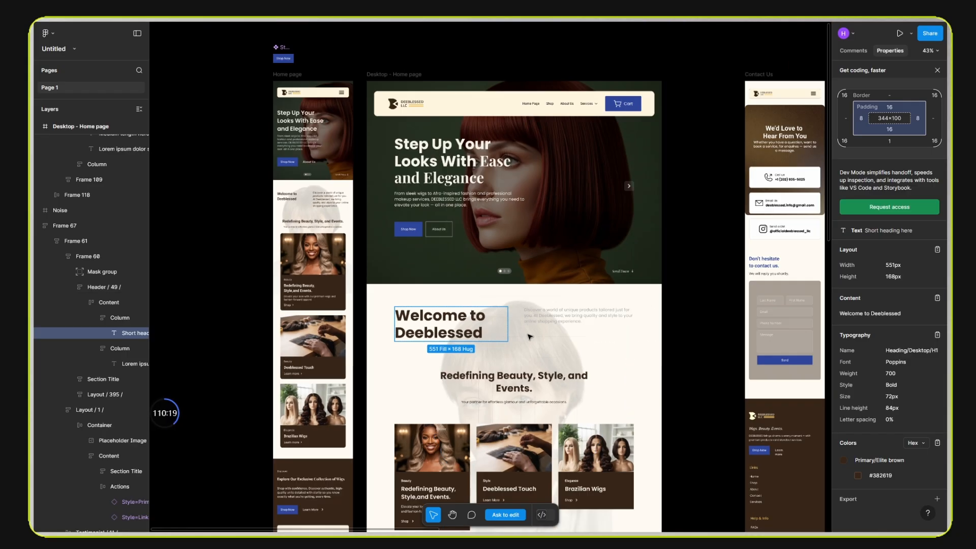
Switch back to Core Framework and set the text-title color to #382619 in HEX format
key("alt+Tab")
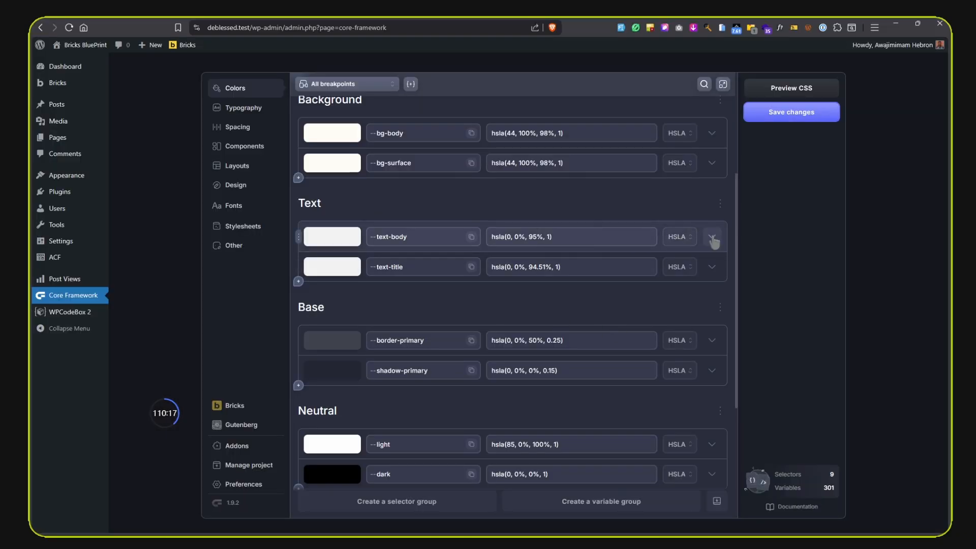
key("alt+Tab")
key("alt+Tab")
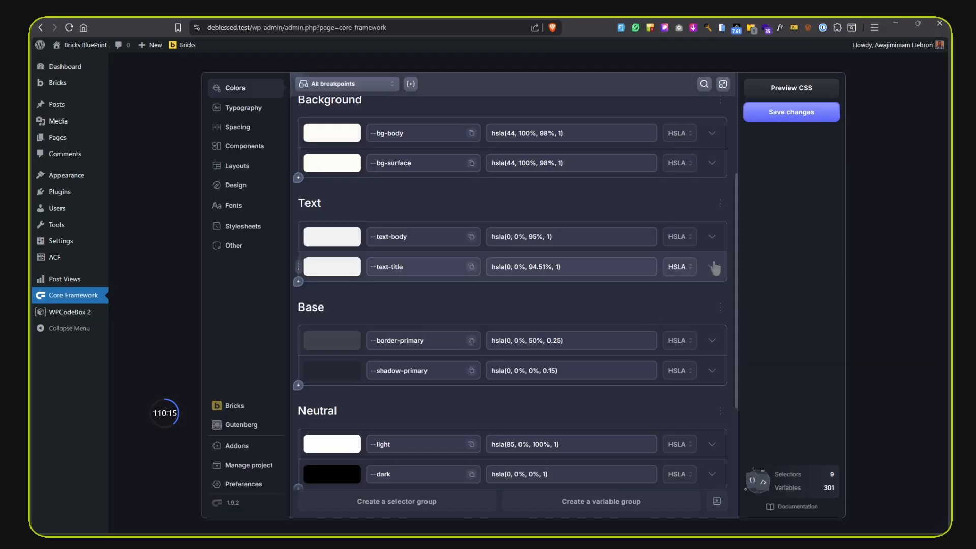
left_click(712, 267)
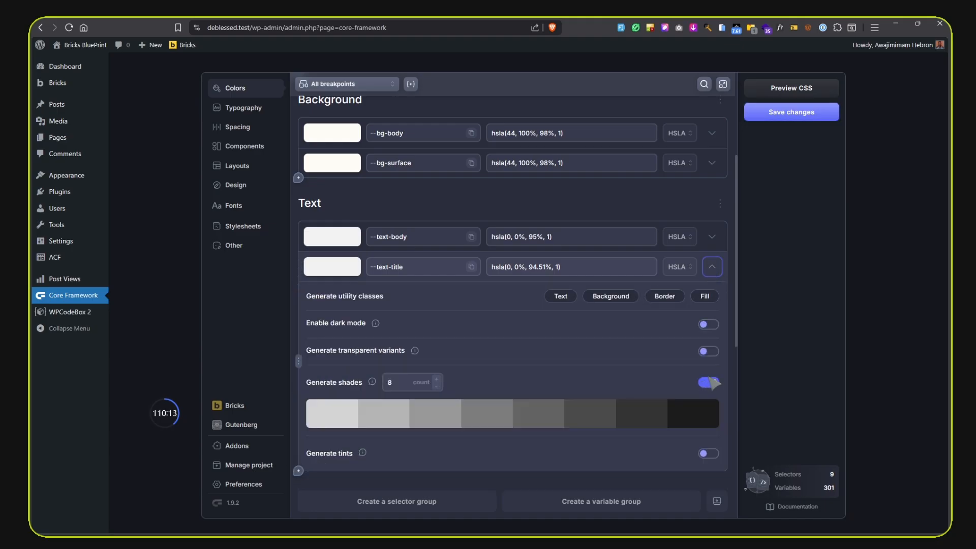
left_click(682, 267)
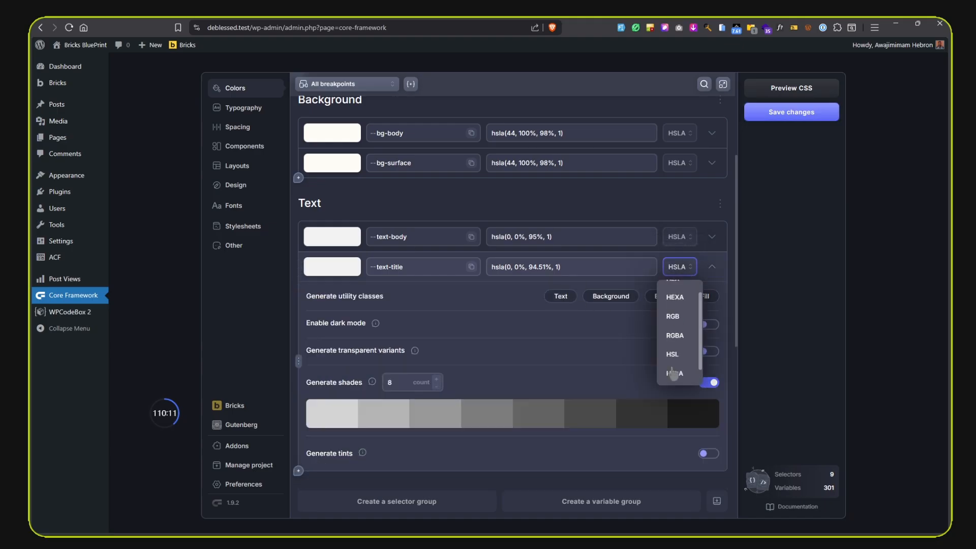
left_click(677, 296)
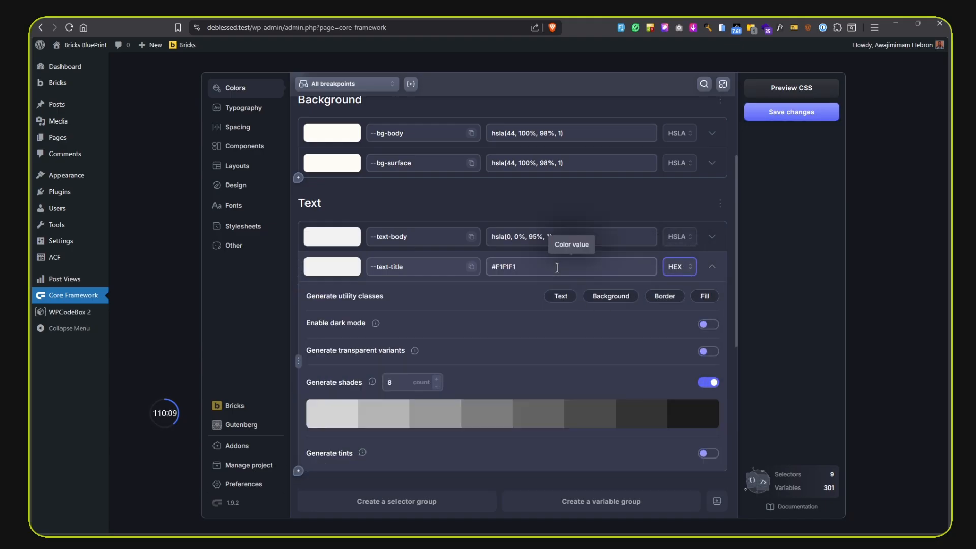
key("ctrl+a")
type("#382619")
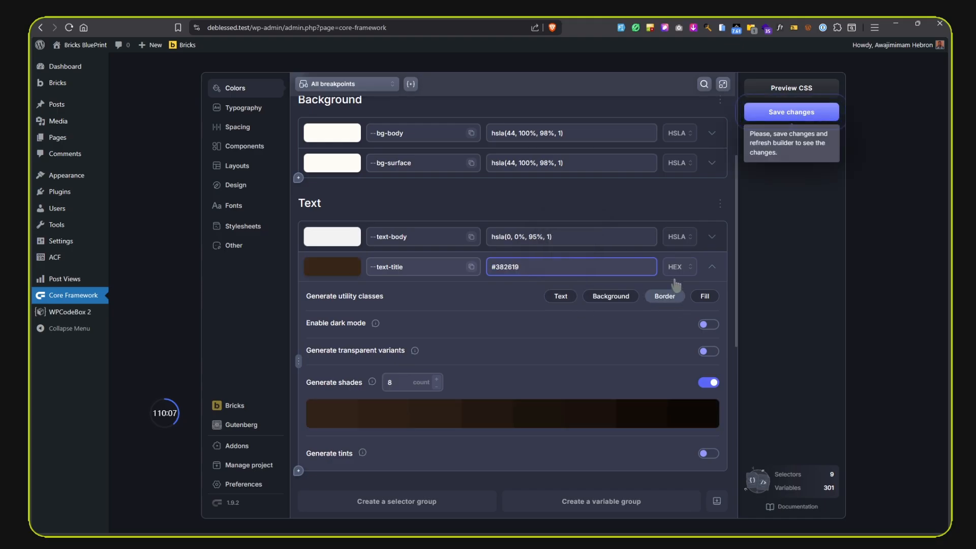
Convert the text-title color to HSLA format and collapse its options
left_click(687, 272)
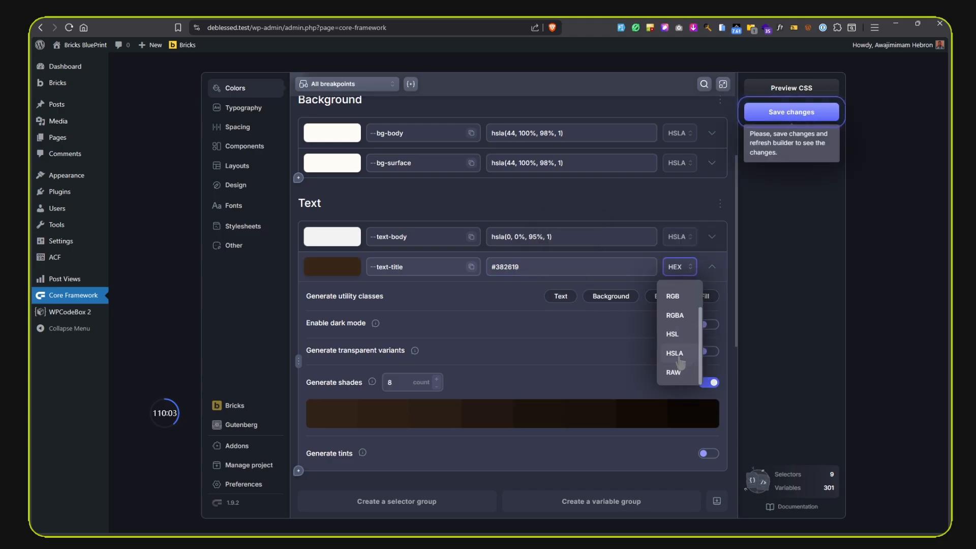
left_click(680, 353)
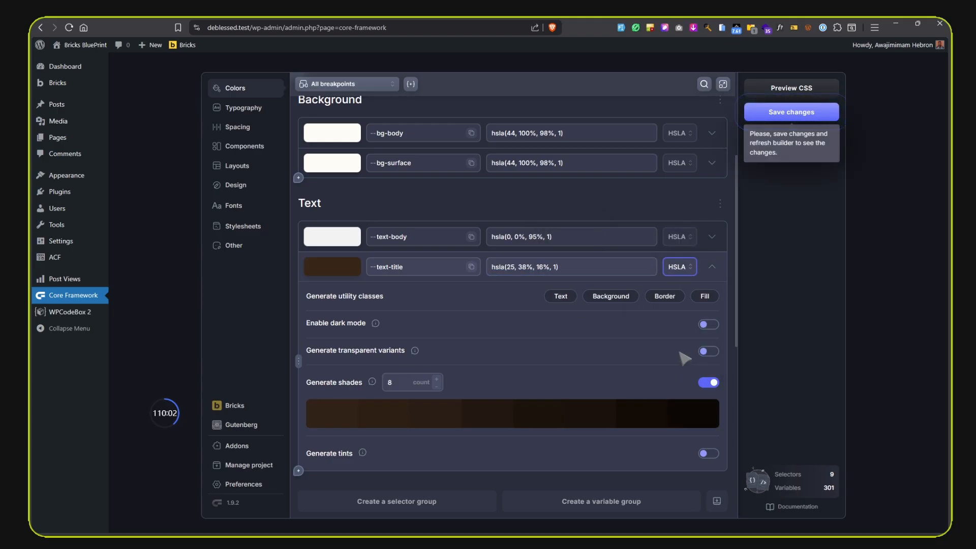
left_click(712, 269)
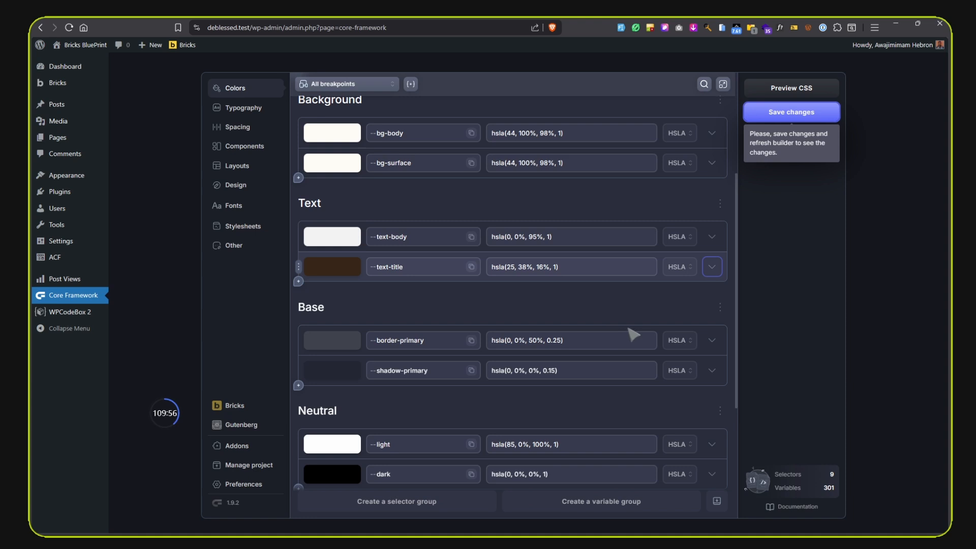
left_click(708, 271)
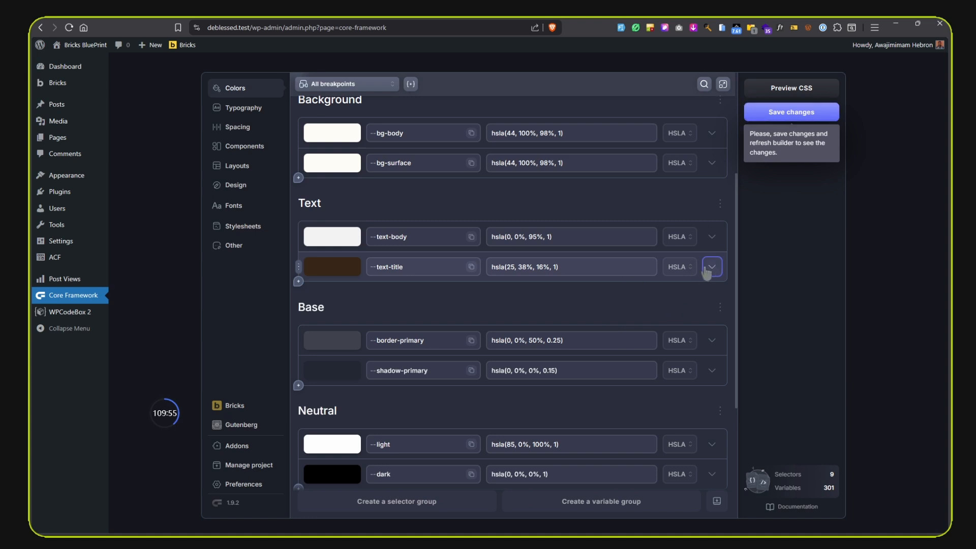
Duplicate the text-title color and name the copy text-title-reverse
left_click(299, 267)
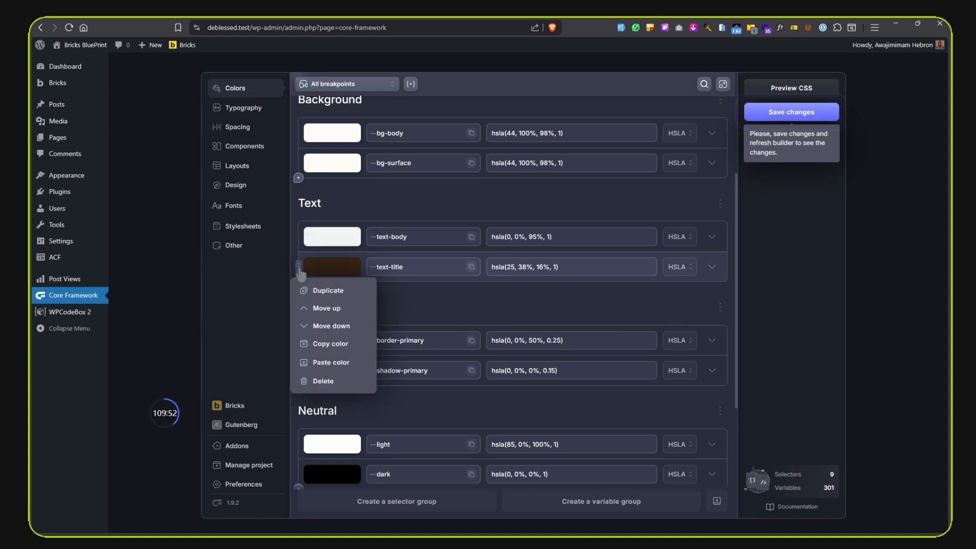
left_click(319, 289)
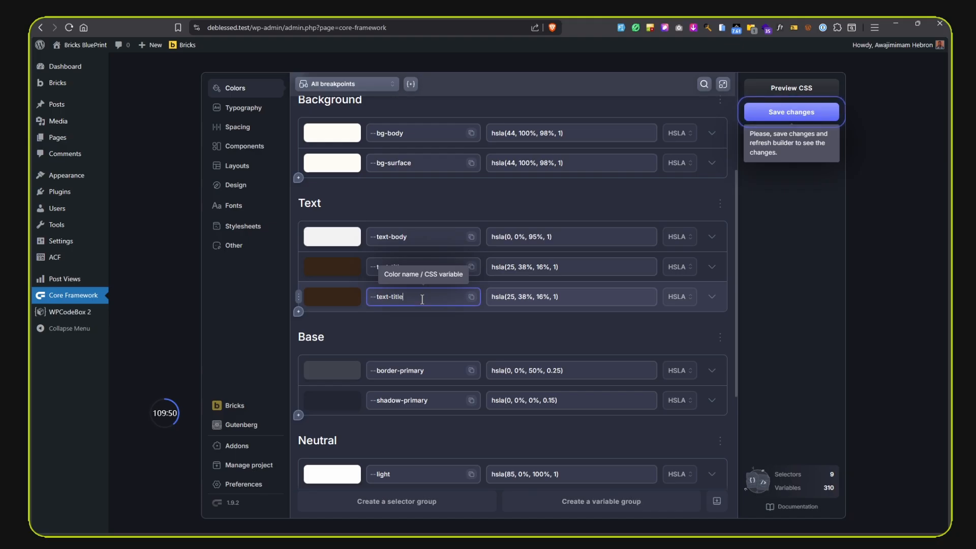
type("-reverse")
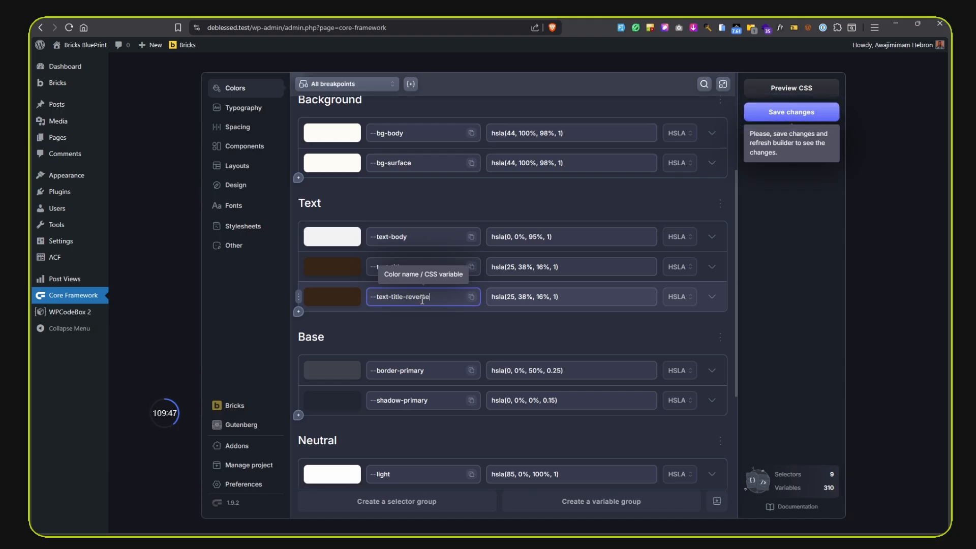
Switch to Figma and copy the BG Primary color #F7F3E9 of the "Step Up Your Looks With Ease and Elegance" hero heading
key("alt+Tab")
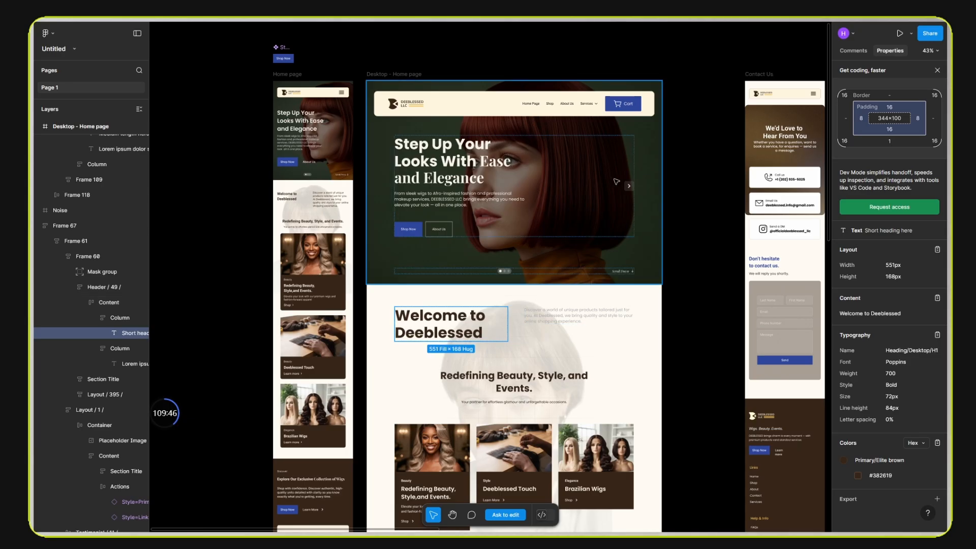
left_click(452, 161)
left_click_drag(659, 273, 663, 216)
key("alt+Tab")
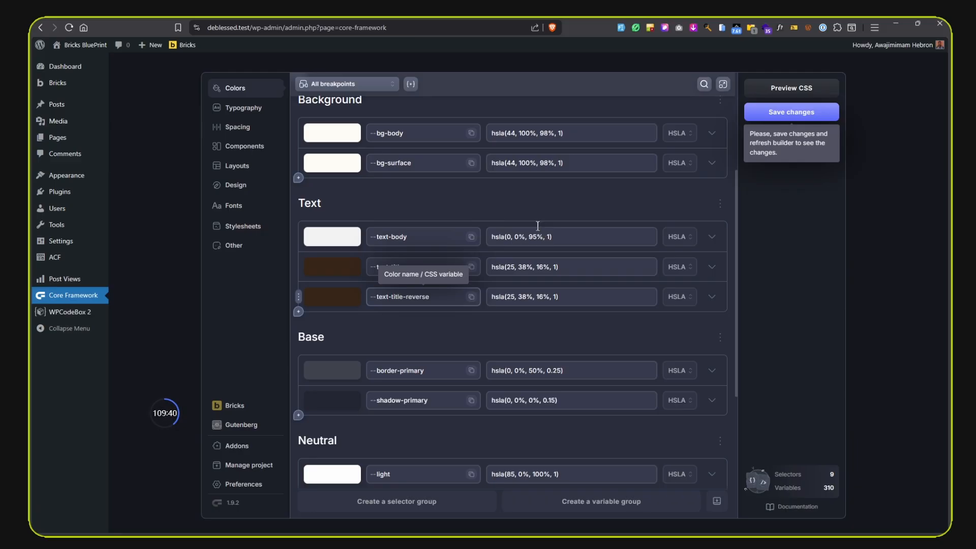
key("alt+Tab")
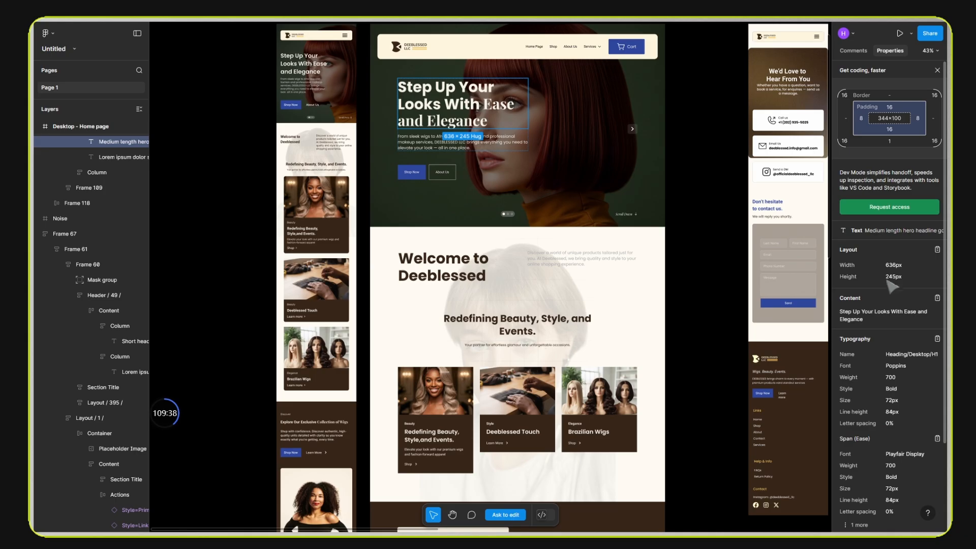
scroll(885, 447, "down", 3)
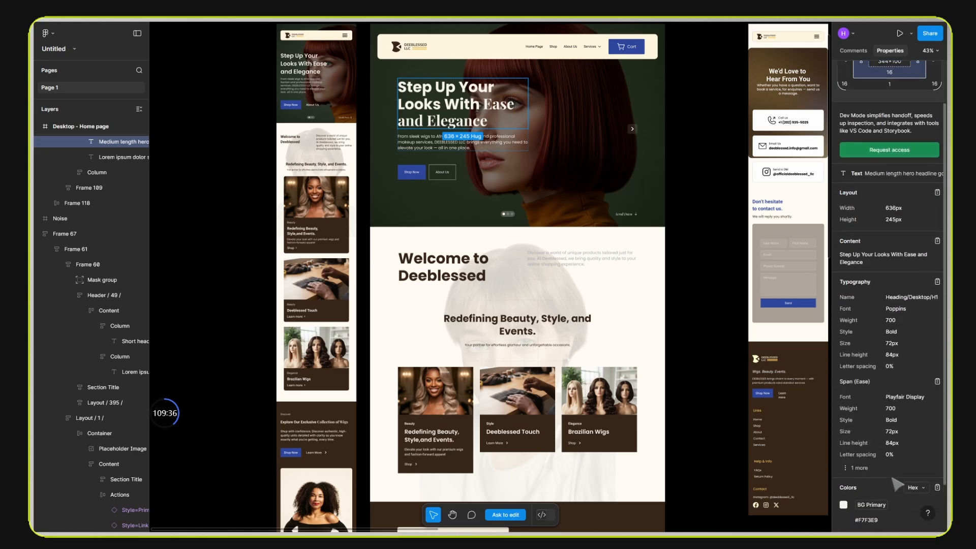
left_click(867, 475)
In Core Framework, set the text-title-reverse color to #F7F3E9 and convert it to HSLA format
key("alt+Tab")
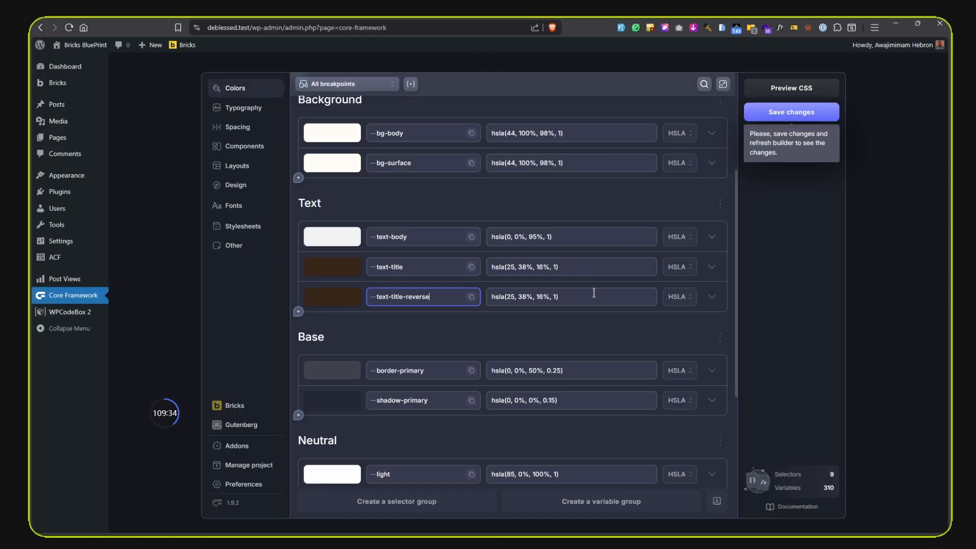
left_click(680, 296)
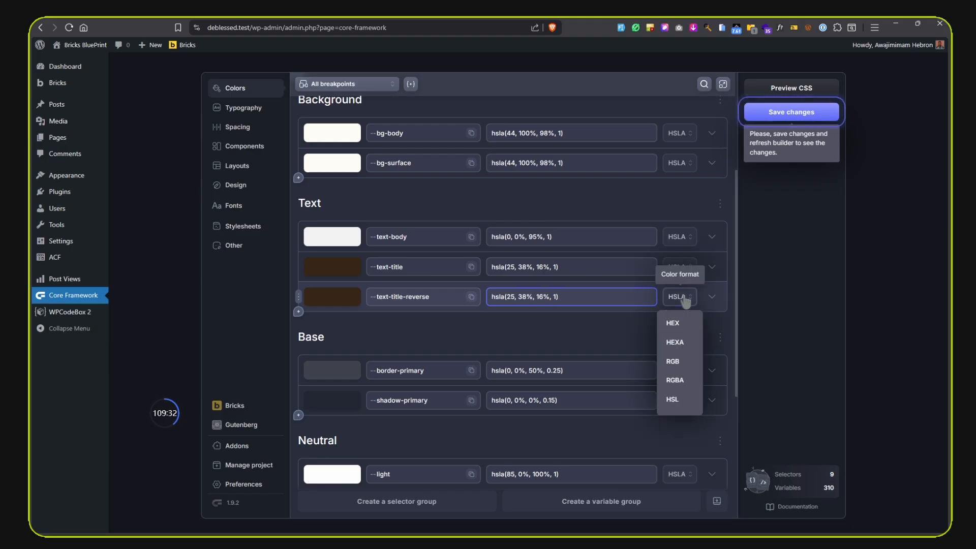
scroll(683, 345, "up", 1)
left_click(674, 322)
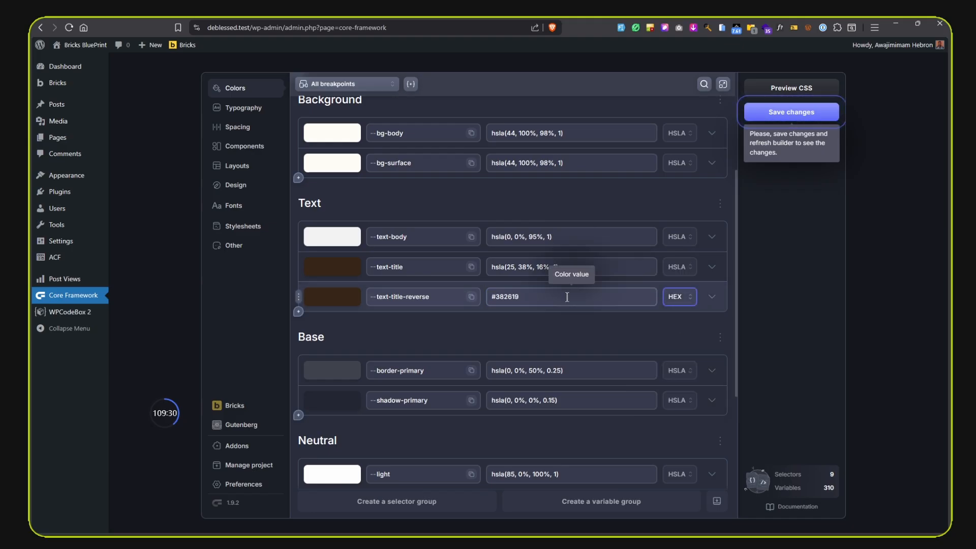
key("ctrl+v")
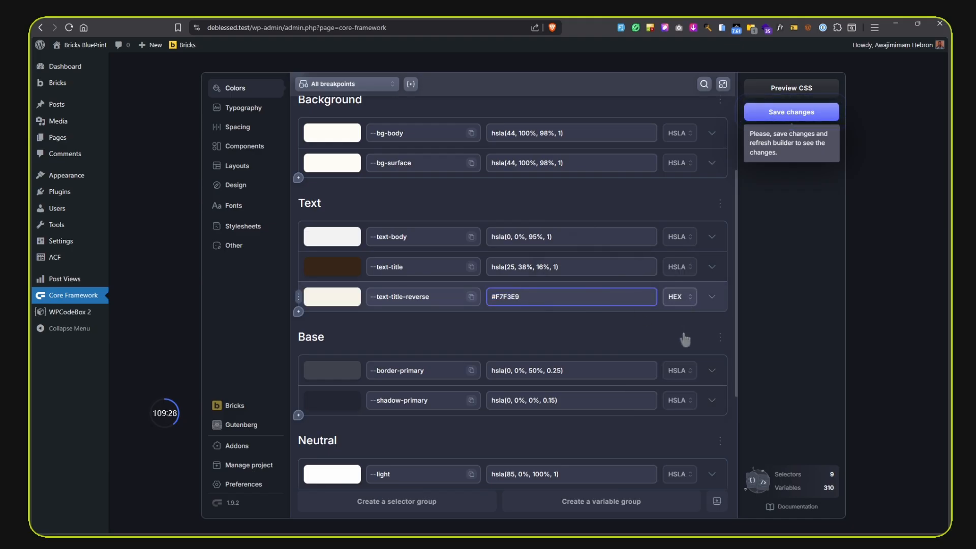
left_click(679, 296)
left_click(679, 387)
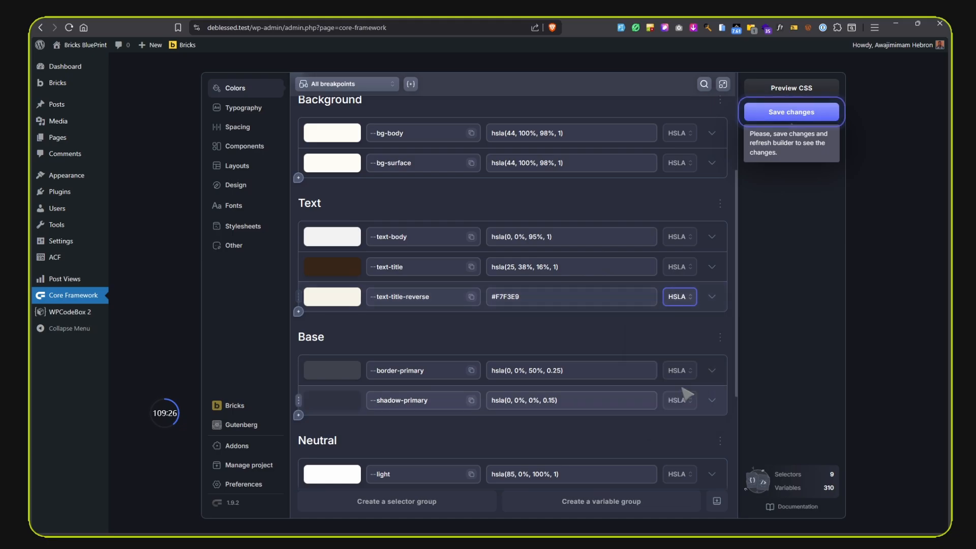
Check the home page text in Figma, and set Core Framework's text-body color to hsla(25, 38%, 16%, 1), copied from text-title
key("alt+Tab")
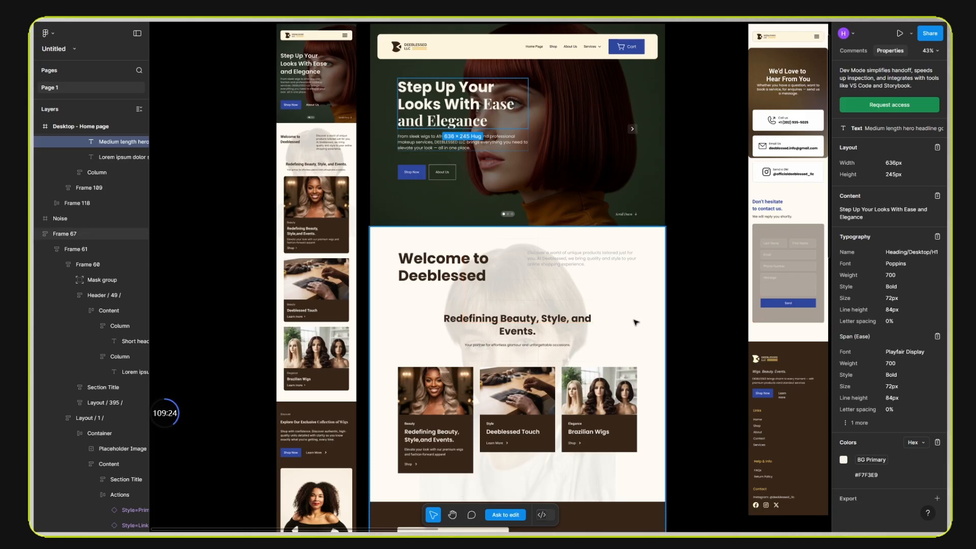
scroll(360, 298, "left", 2)
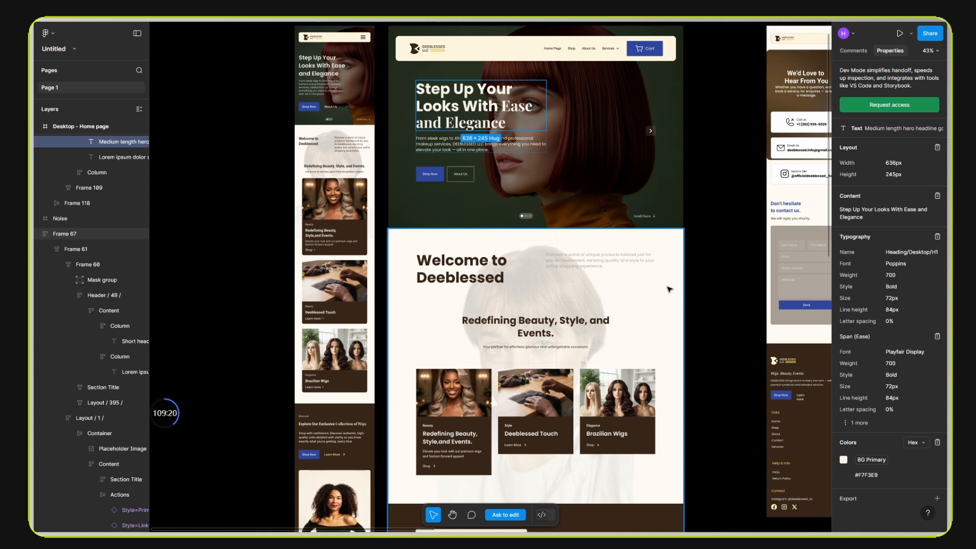
key("alt+Tab")
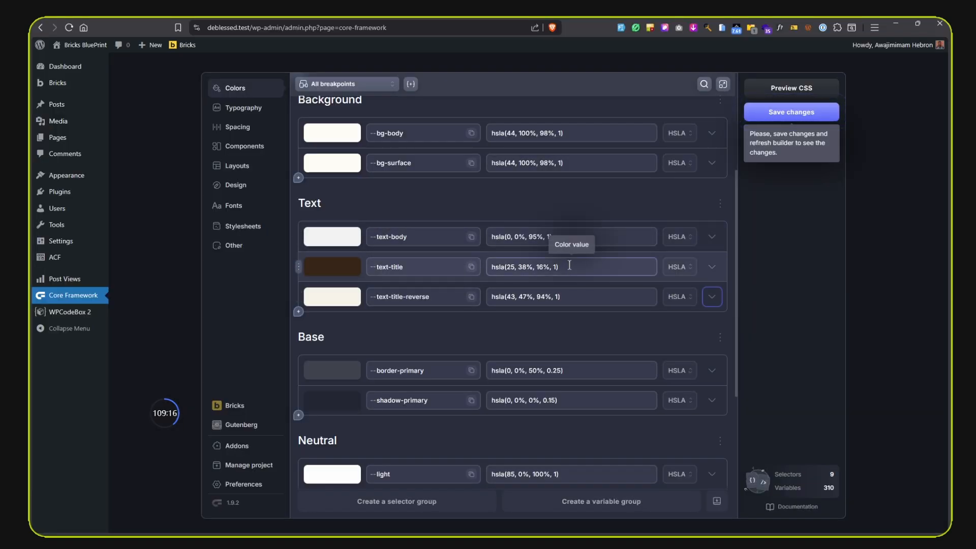
left_click_drag(571, 266, 463, 267)
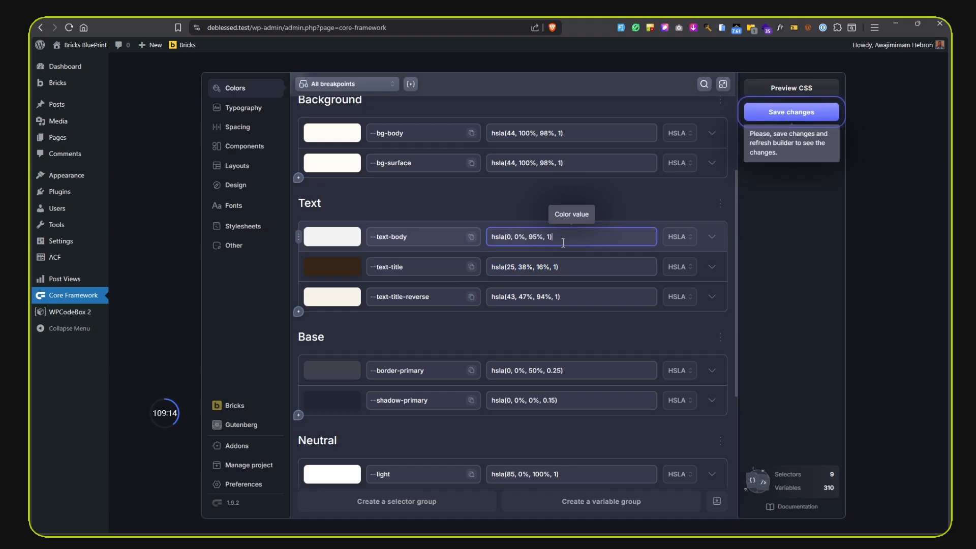
key("ctrl+v")
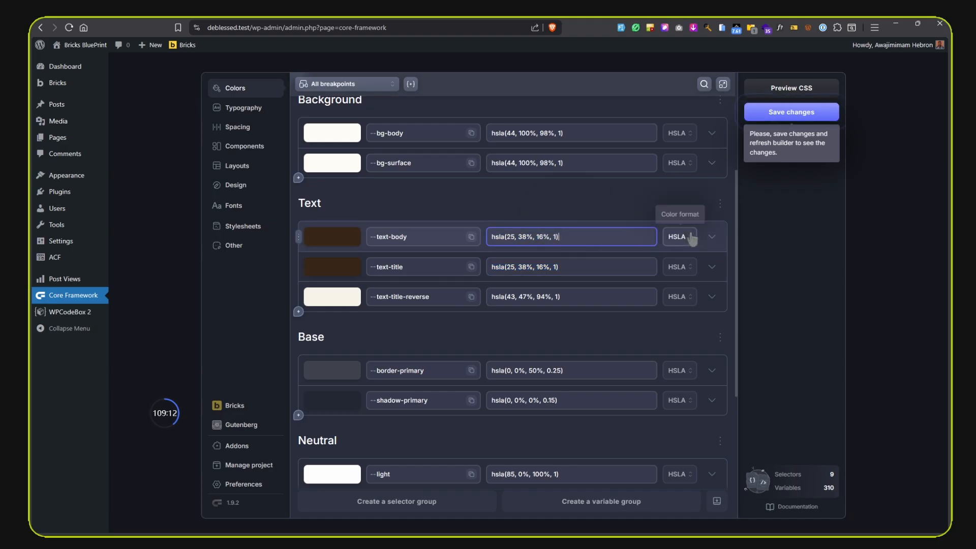
Duplicate text-body as text-body-reverse and set the copy's color to hsla(43, 47%, 94%, 1)
left_click(299, 236)
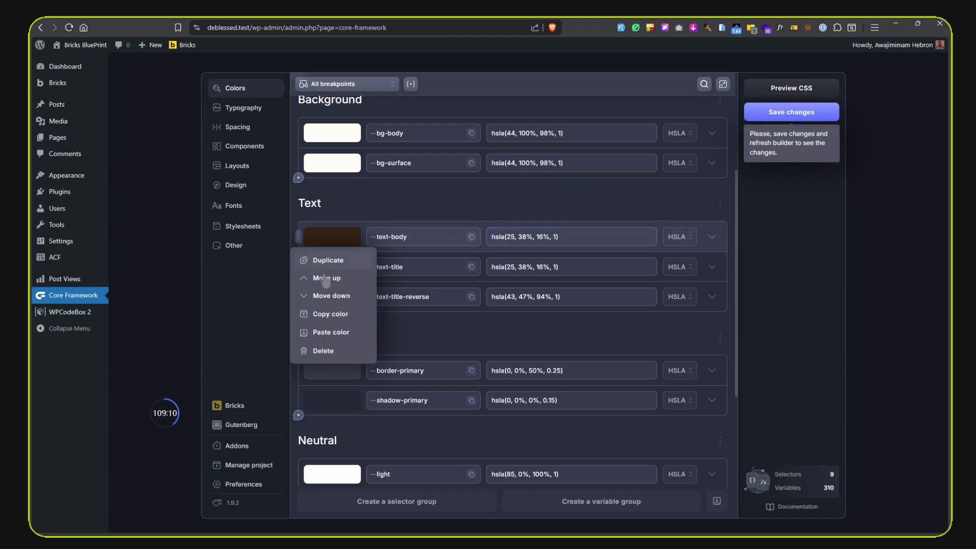
left_click(324, 260)
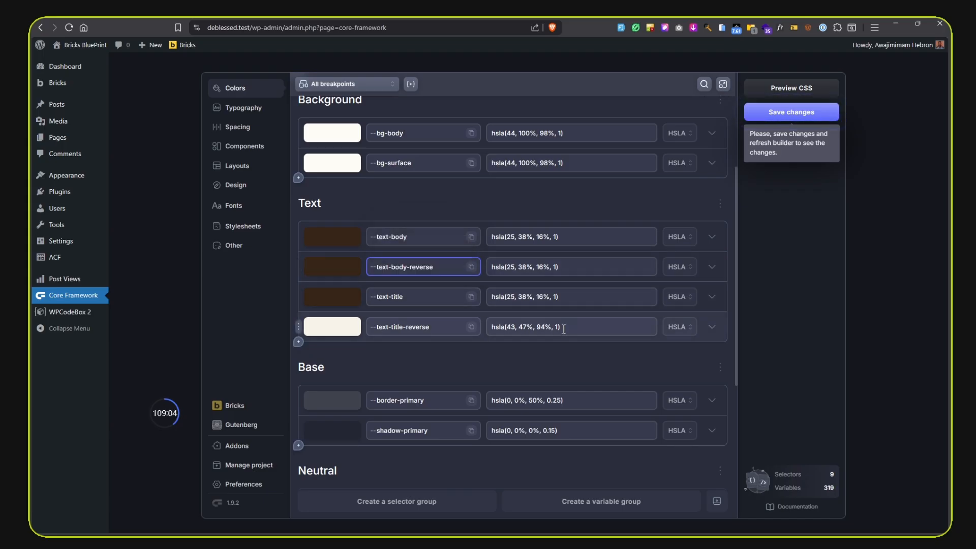
triple_click(573, 267)
key("ctrl+v")
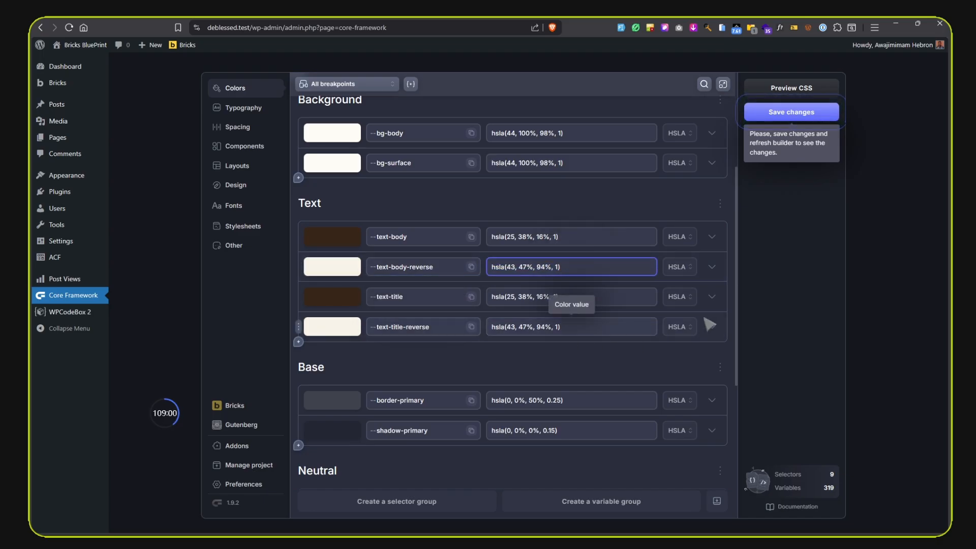
Check the variant, shade and tint options of text-body-reverse and text-body
left_click(712, 266)
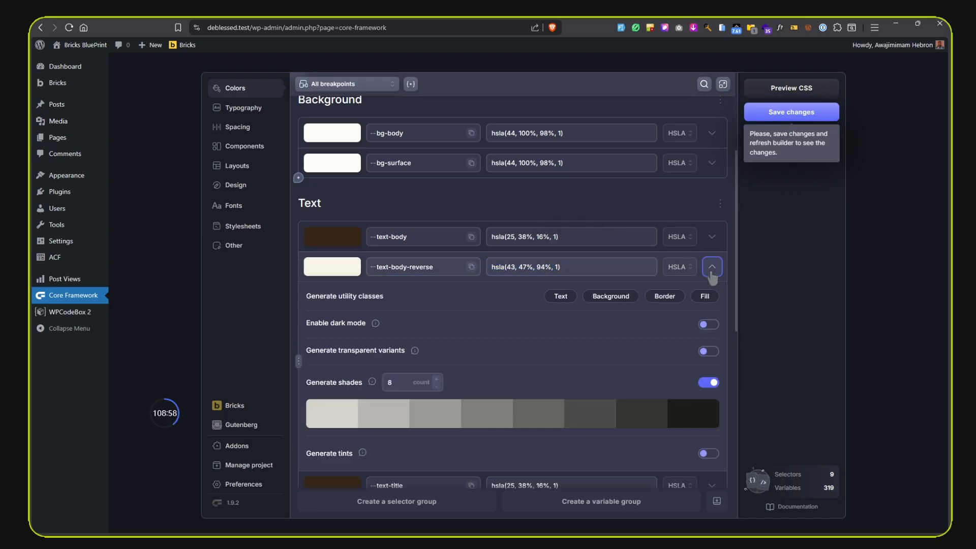
scroll(621, 360, "down", 2)
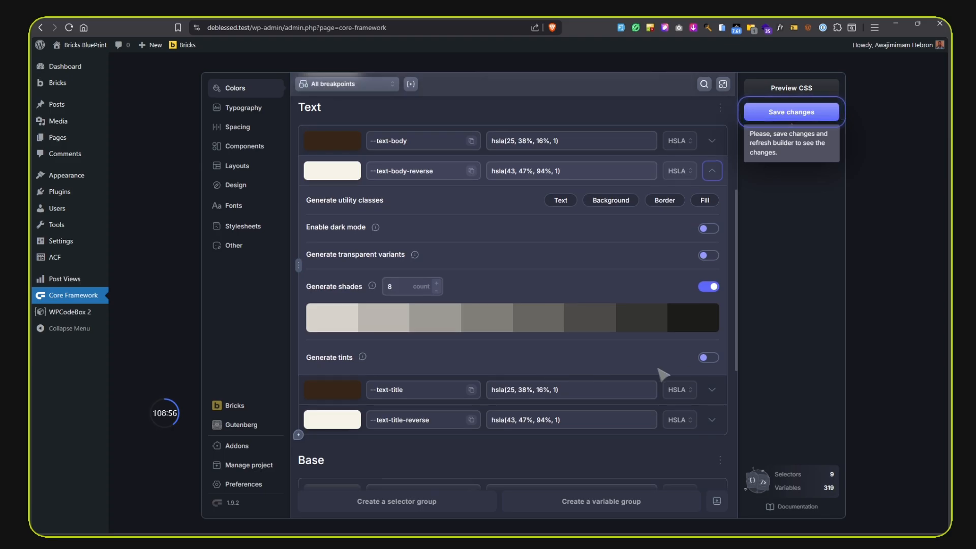
left_click(711, 171)
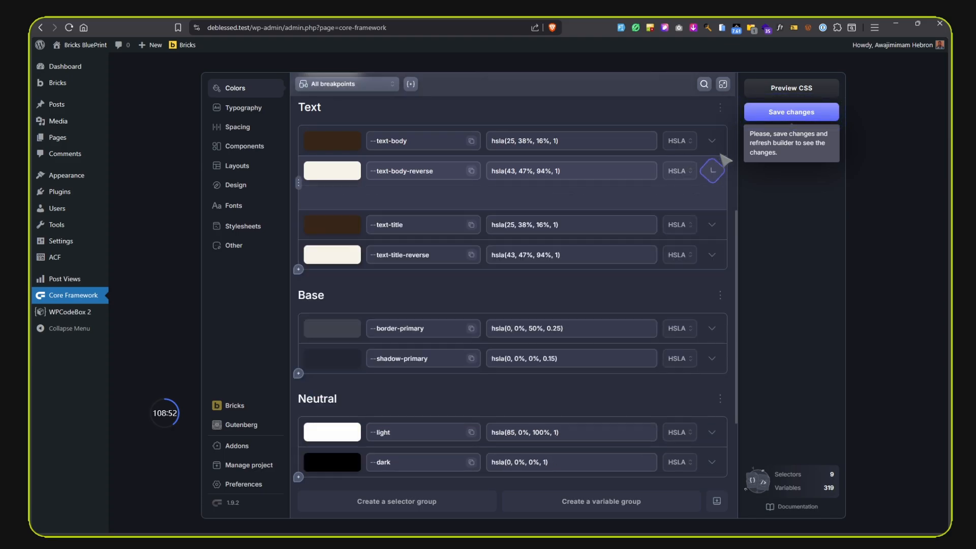
left_click(712, 141)
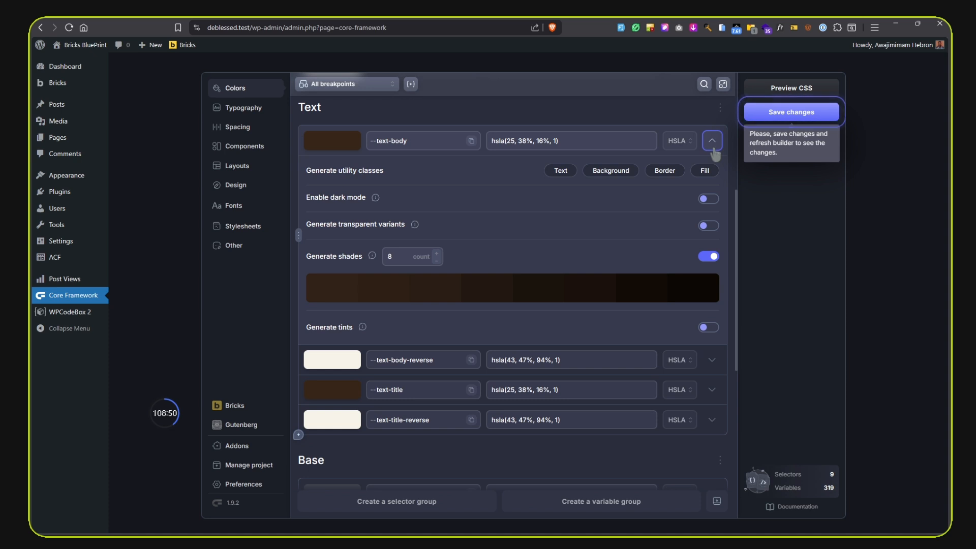
left_click(713, 145)
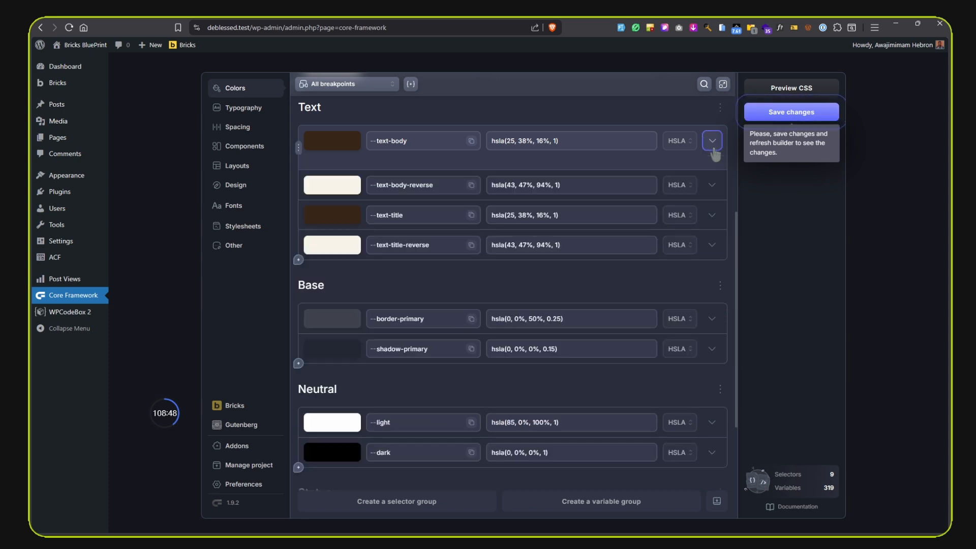
Check the utility class, variant, shade and tint options of text-body, and save the Core Framework color changes
left_click(712, 145)
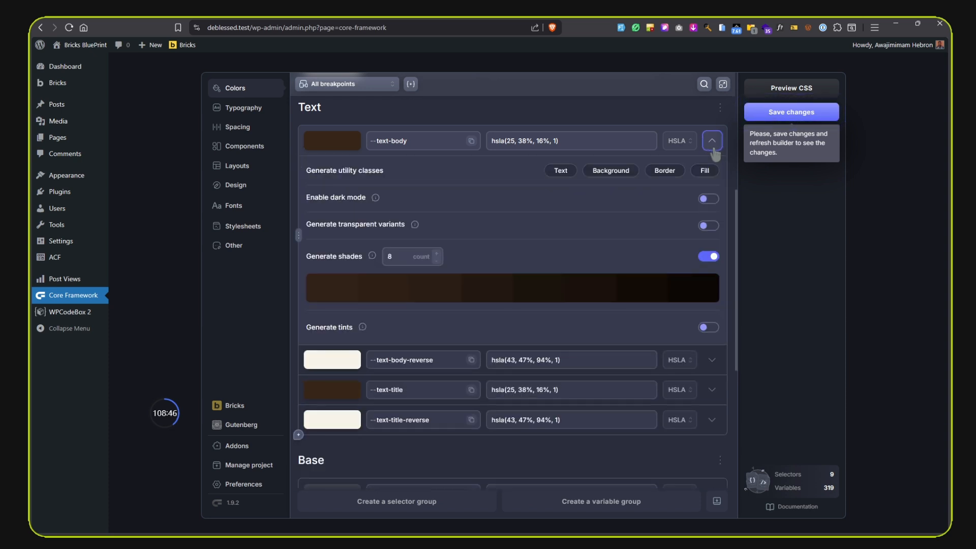
left_click(713, 147)
scroll(642, 237, "up", 1)
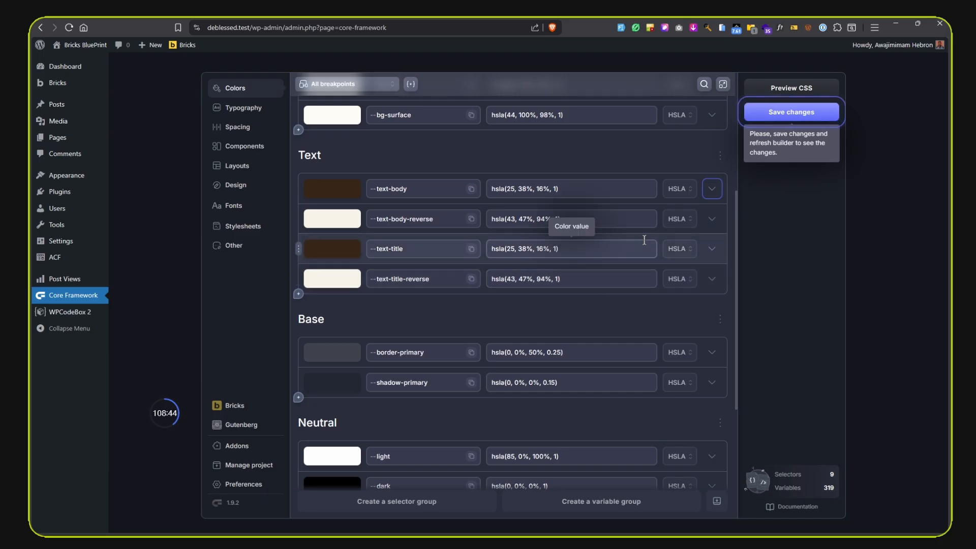
left_click(797, 113)
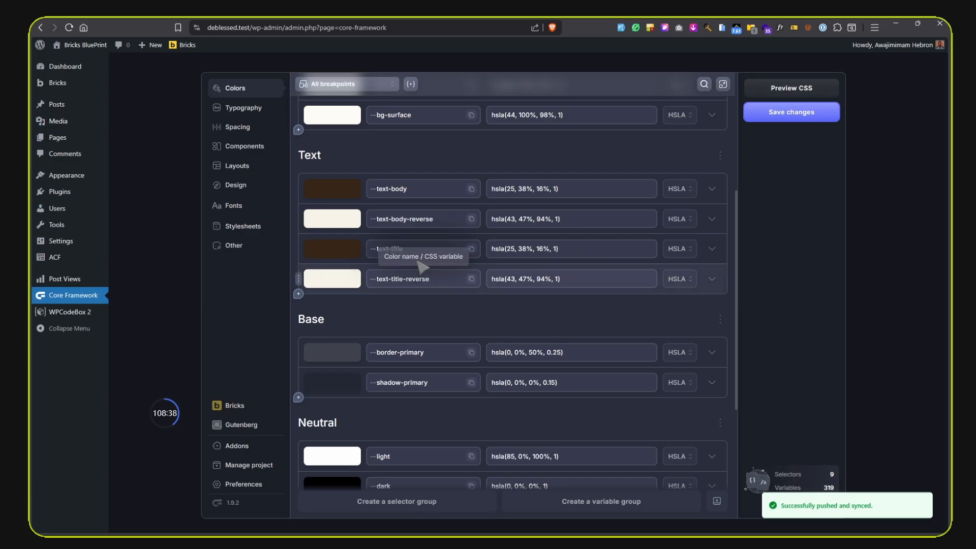
Review the Base, Neutral and Status color groups, plus the automatic typography and spacing base settings
scroll(581, 342, "up", 1)
scroll(581, 342, "down", 4)
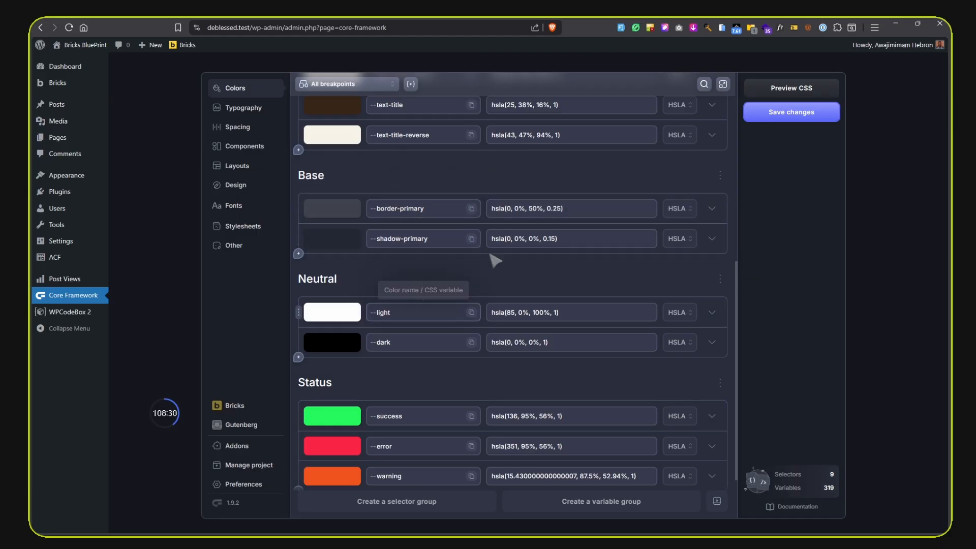
scroll(507, 335, "down", 1)
scroll(507, 336, "down", 2)
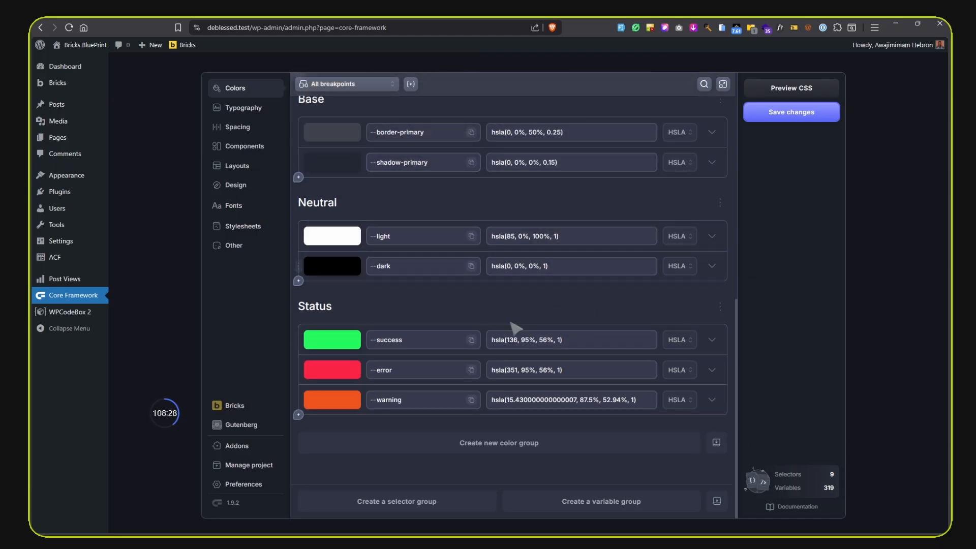
left_click(247, 113)
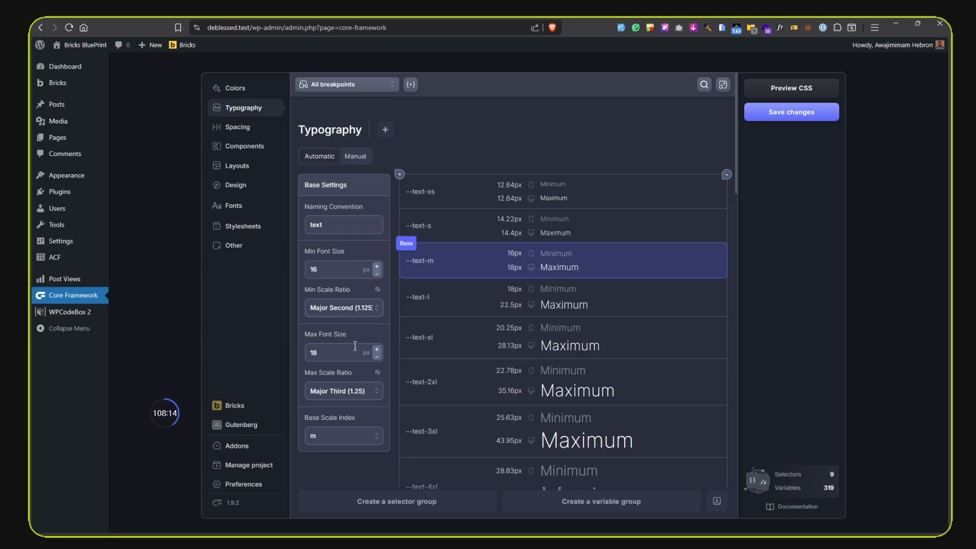
left_click(228, 133)
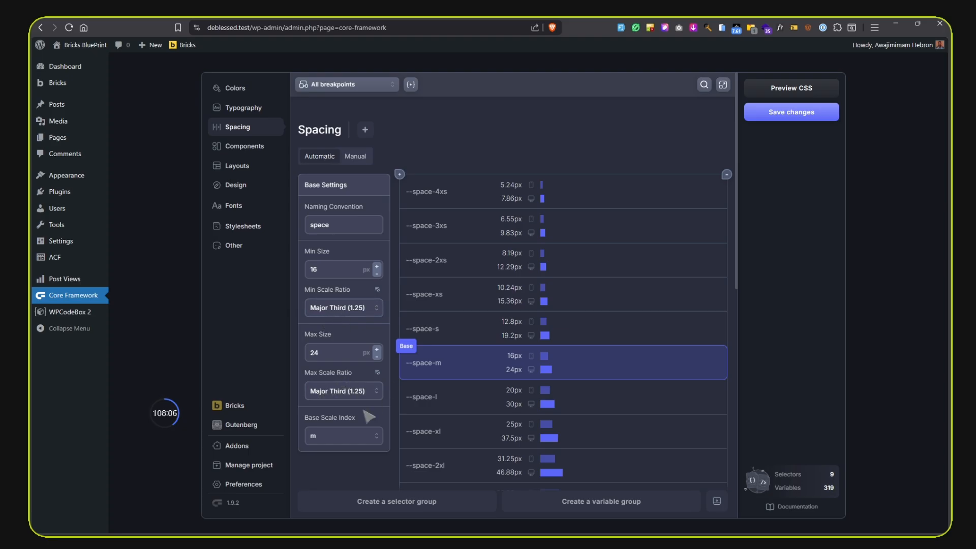
Examine the Components, Layouts, Design, Fonts, Stylesheets and Other modules, including the border radius and box shadow variables
left_click(234, 152)
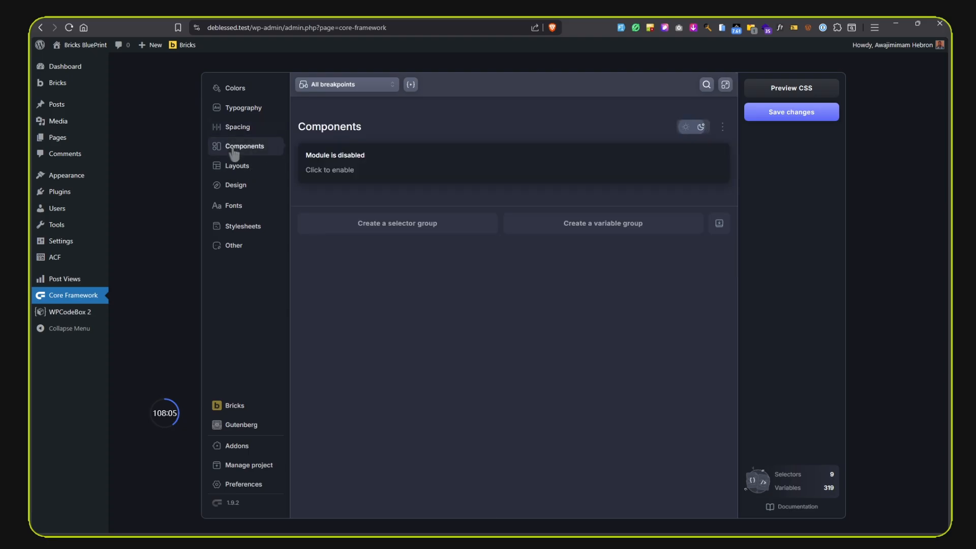
left_click(253, 170)
left_click(247, 189)
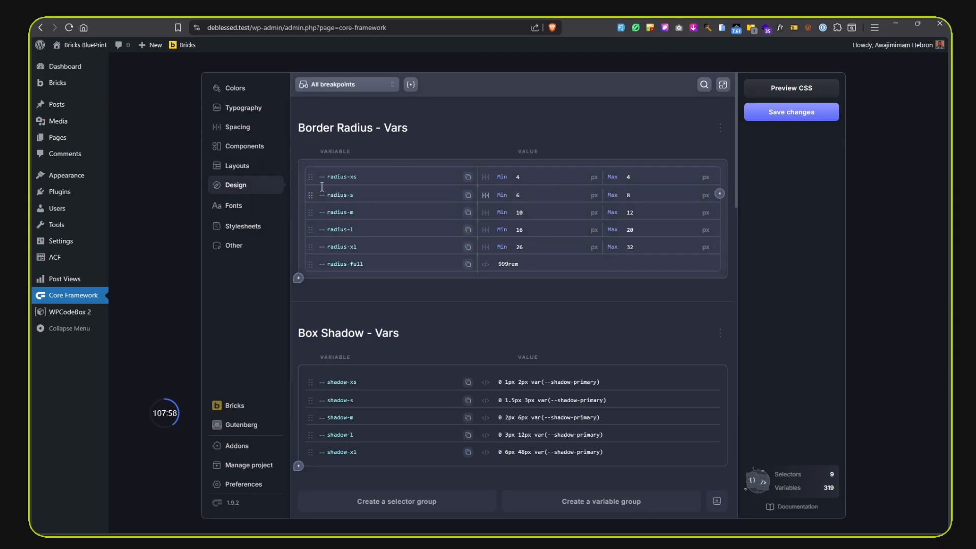
scroll(541, 247, "down", 2)
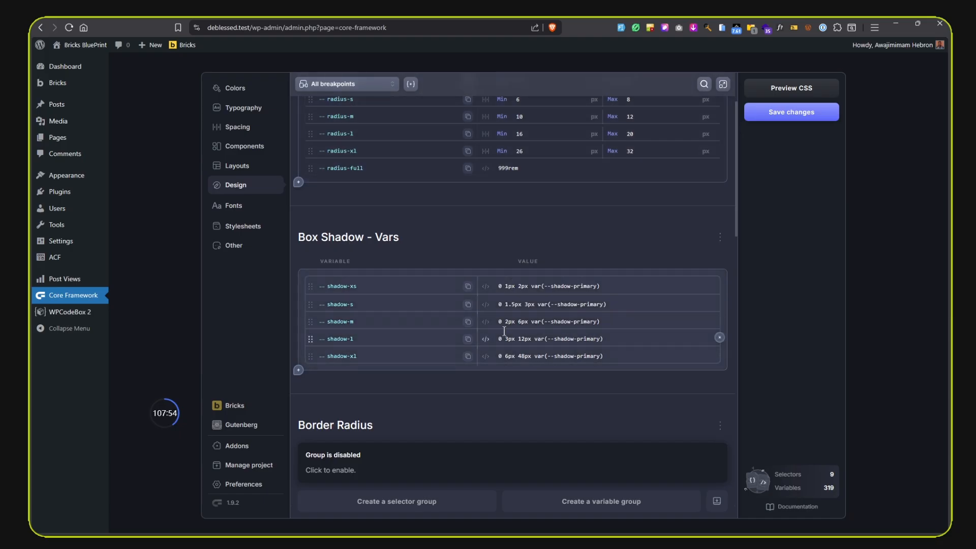
scroll(421, 331, "down", 3)
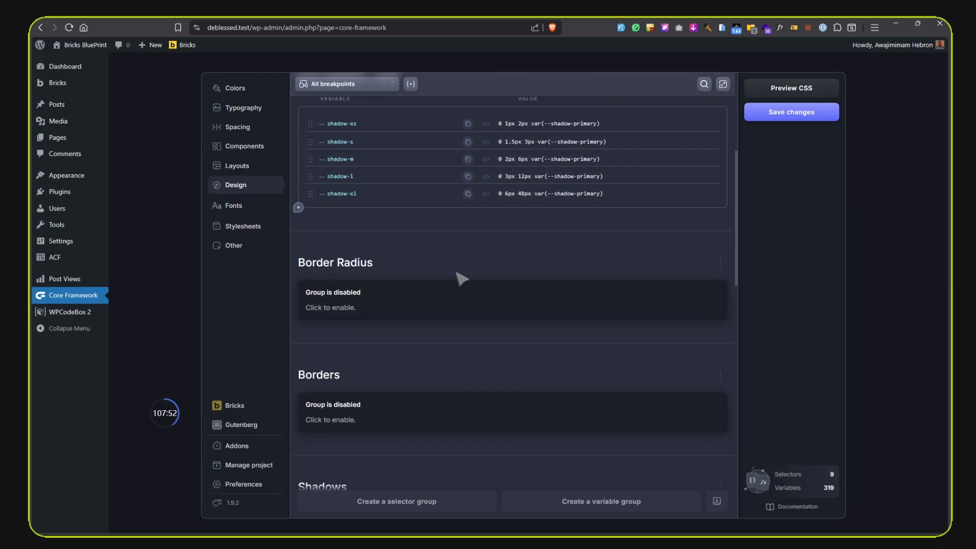
left_click(242, 207)
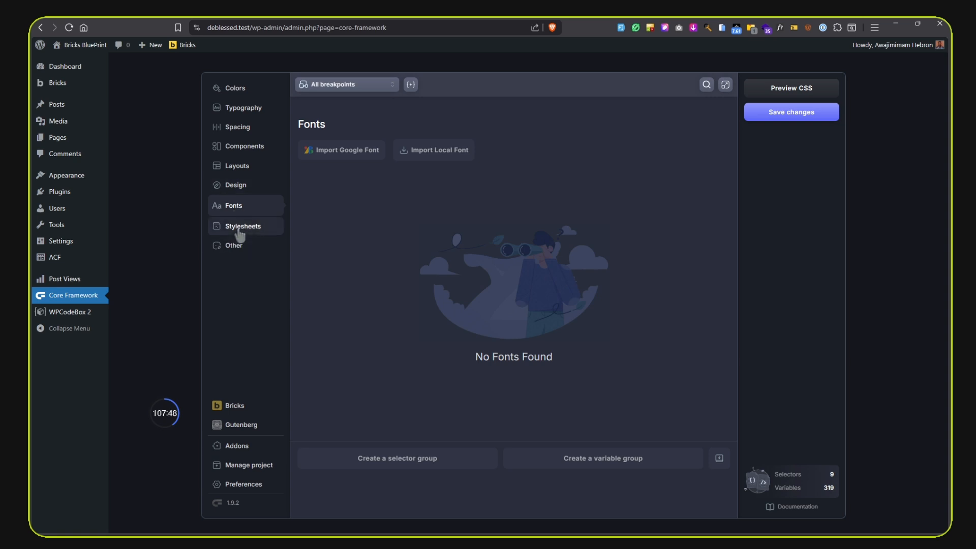
left_click(240, 233)
left_click(233, 249)
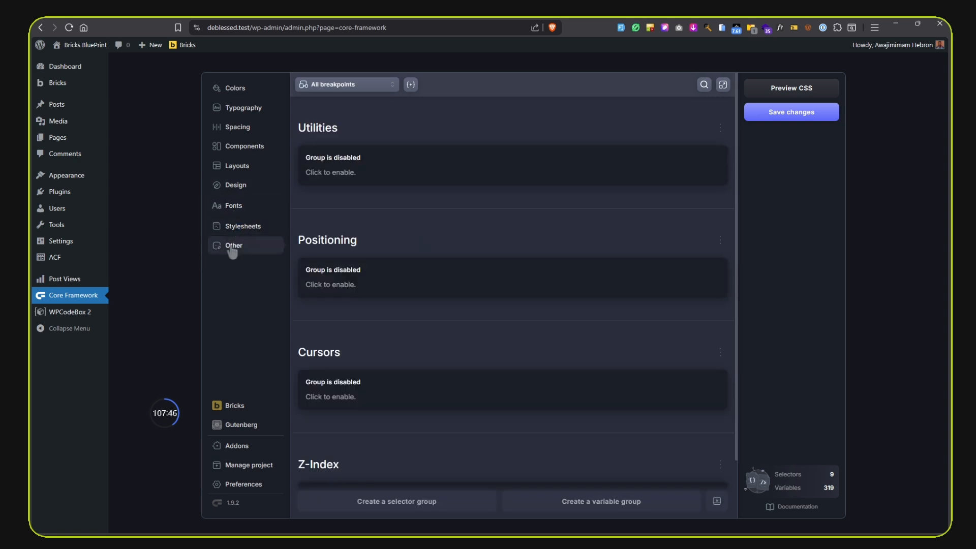
scroll(519, 331, "down", 2)
scroll(469, 320, "up", 2)
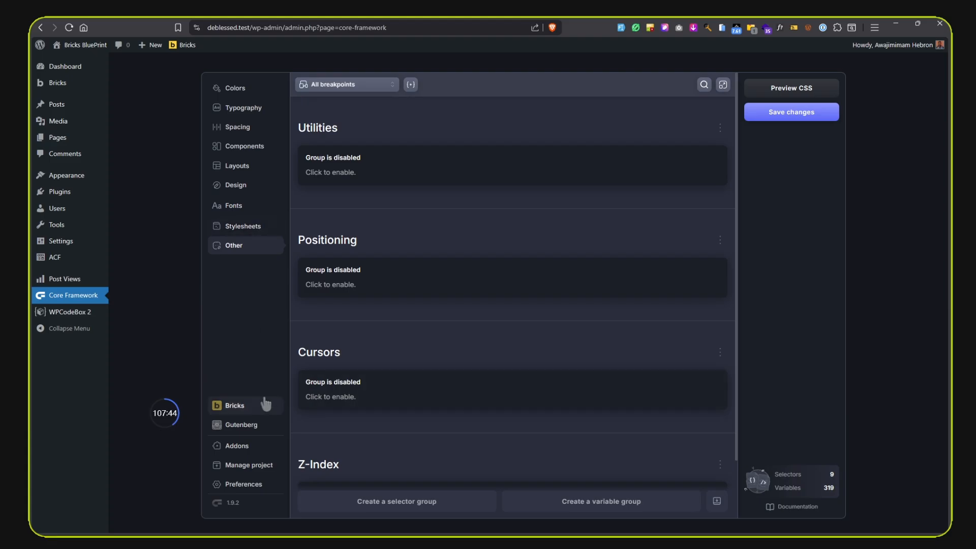
Save the Core Framework project and preview its generated CSS, selecting the :root variables from --min-screen-width through --shadow-xl
left_click(786, 117)
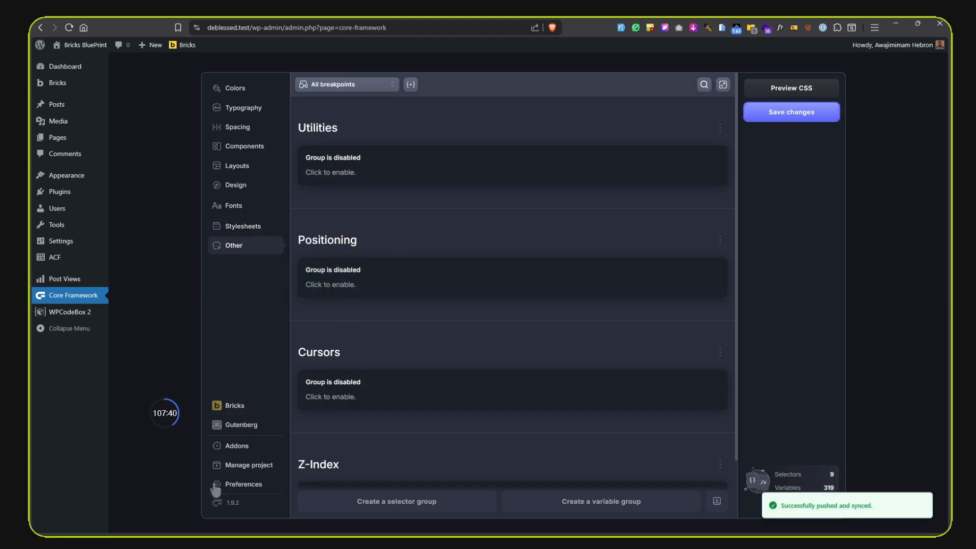
left_click(792, 92)
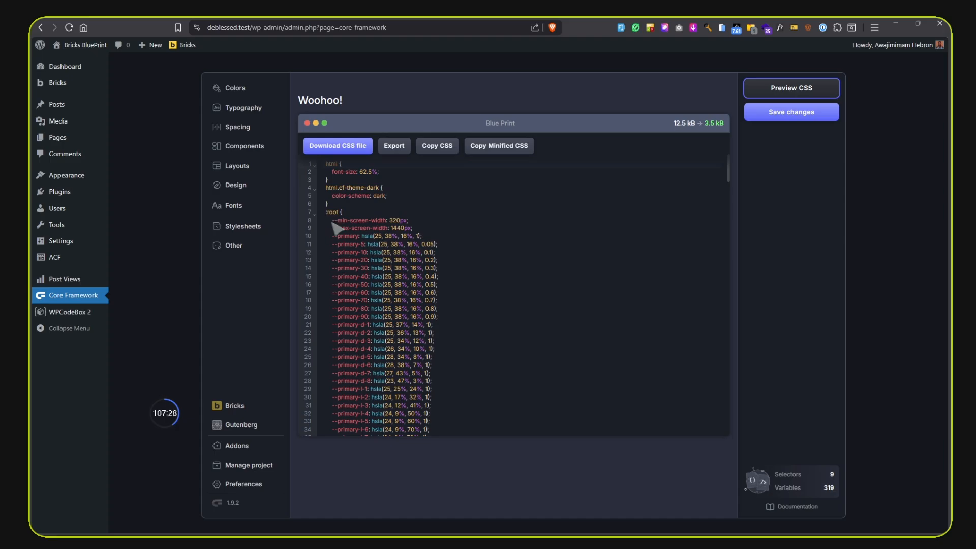
left_click_drag(333, 220, 496, 311)
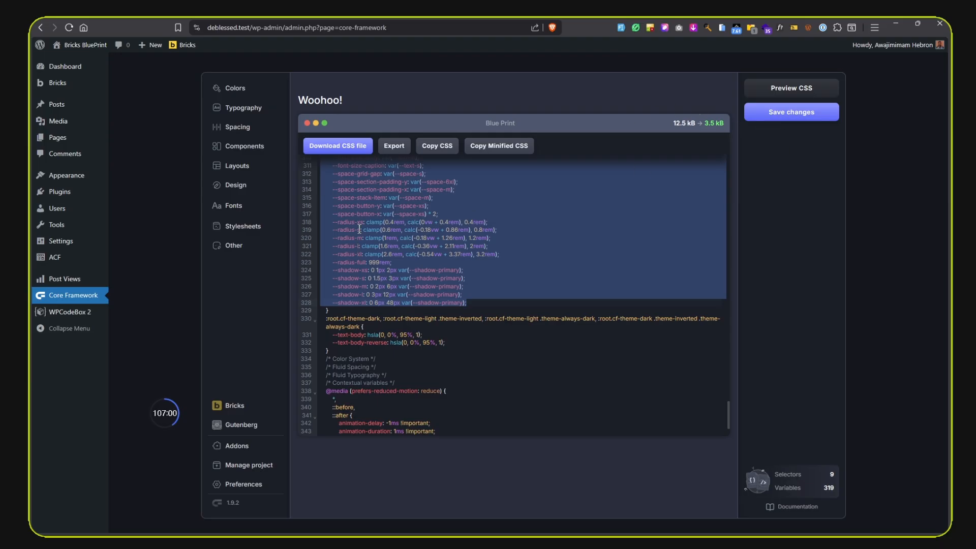
Open the Home page for editing in the Bricks builder
mouse_move(69, 141)
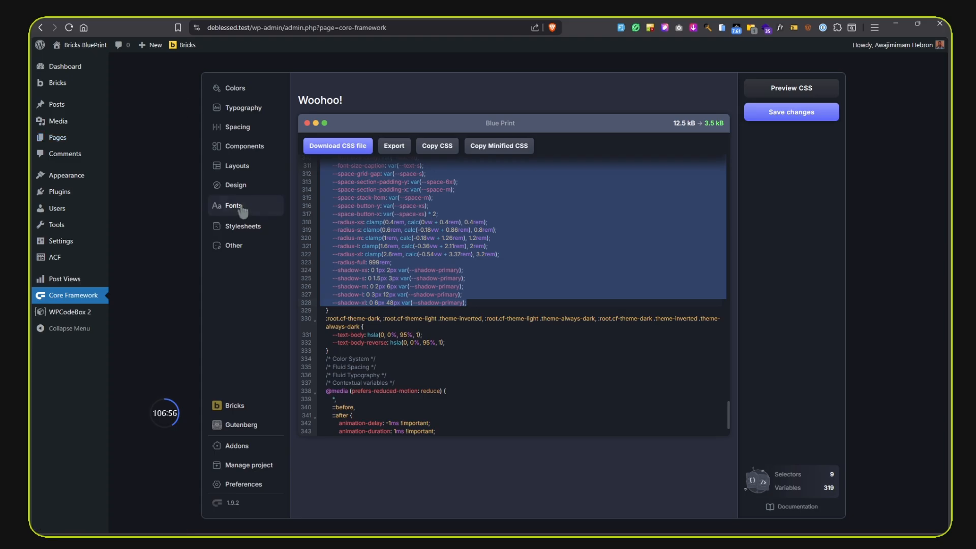
mouse_move(184, 46)
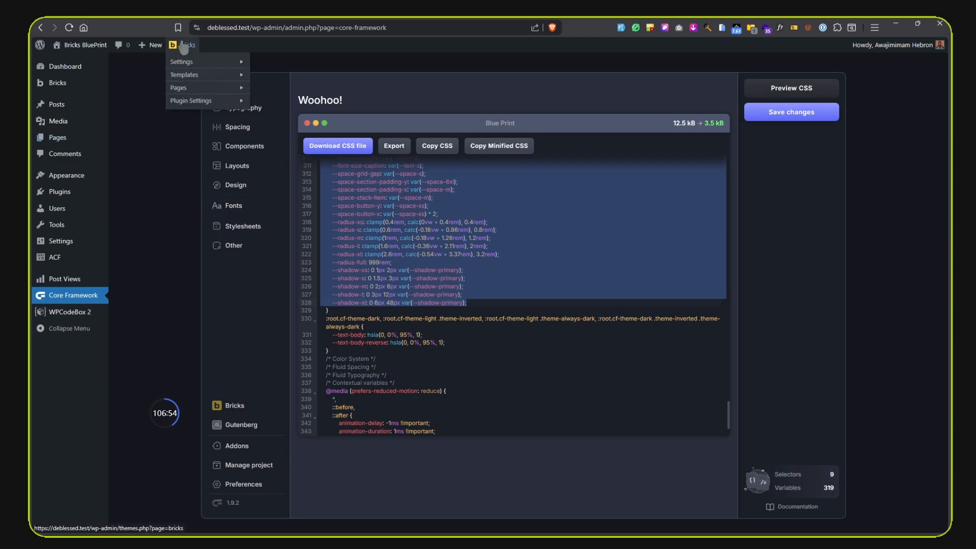
mouse_move(198, 88)
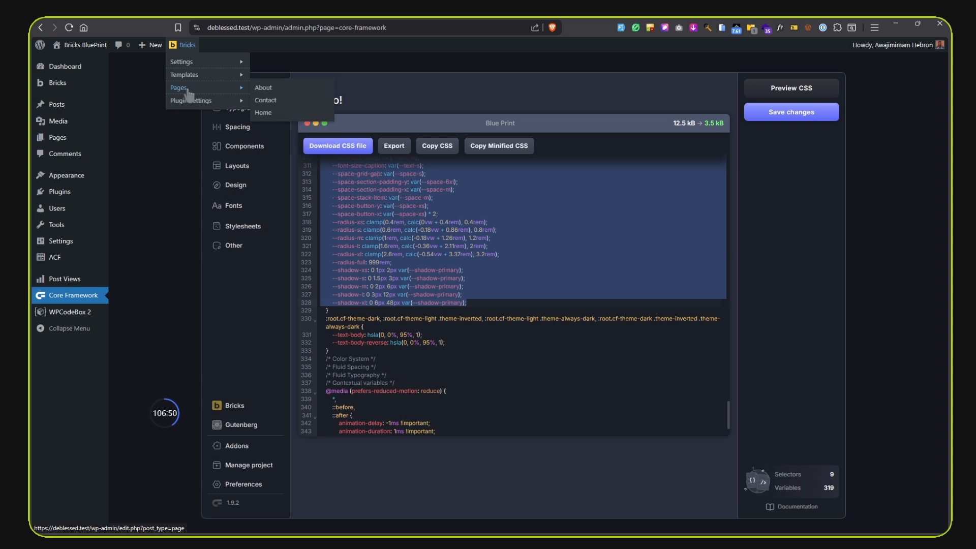
mouse_move(58, 83)
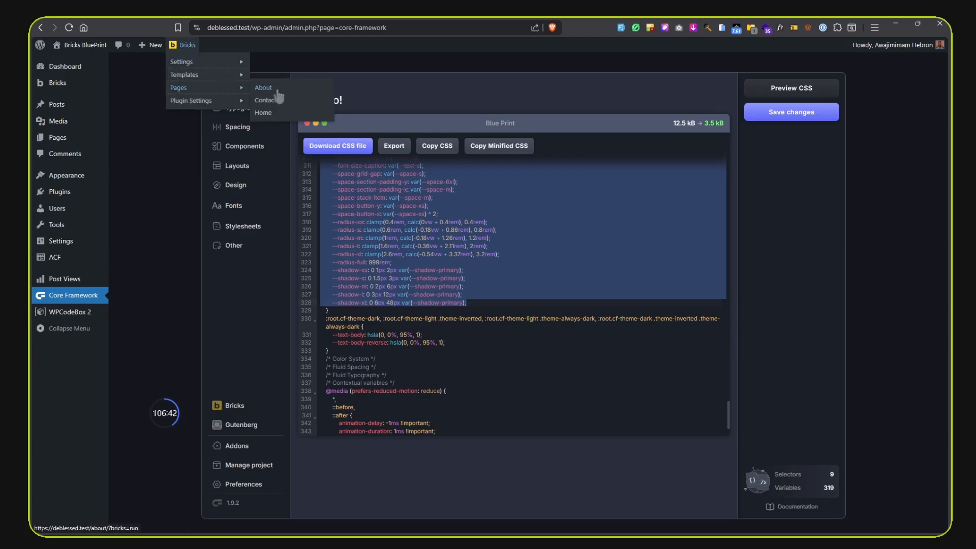
left_click(327, 114)
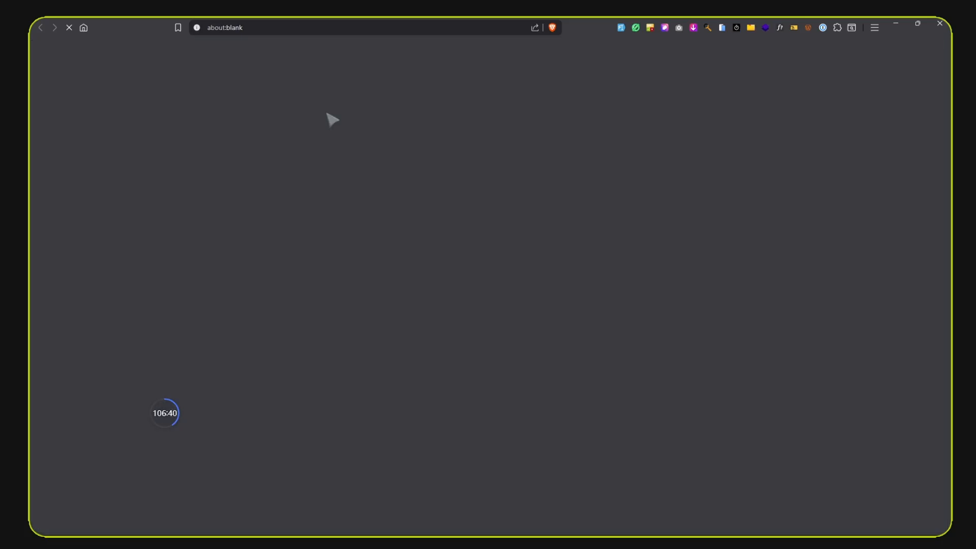
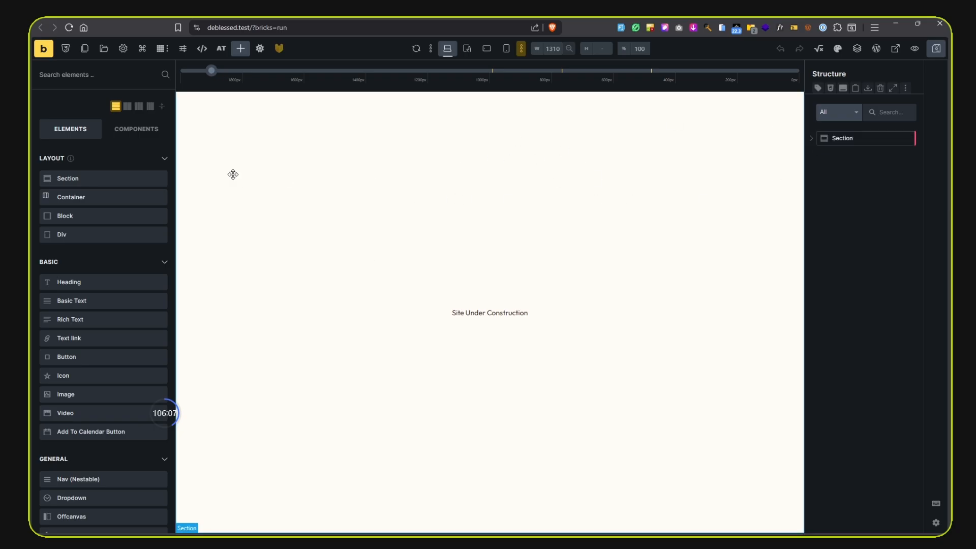
Open the Global Print theme style in Bricks and check the conditions that apply it
left_click(124, 51)
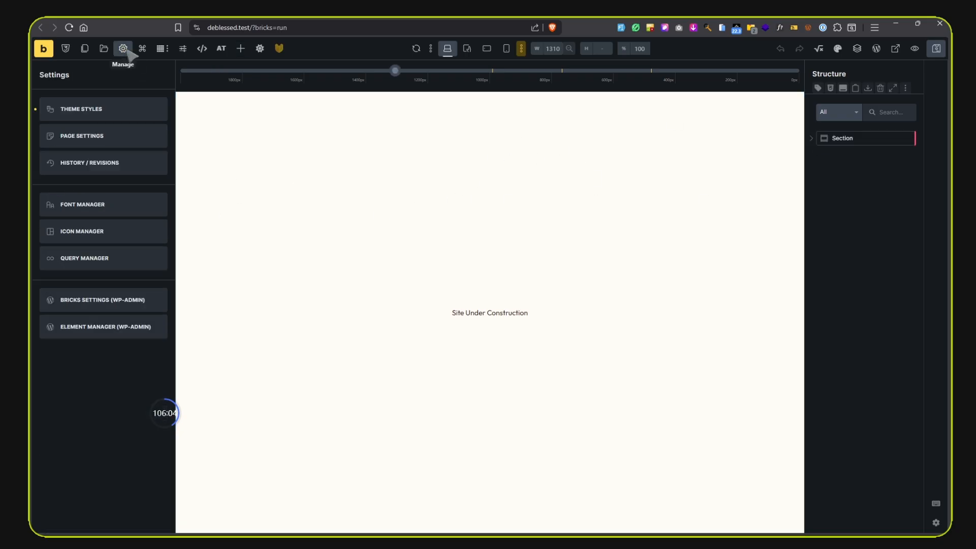
left_click(88, 111)
left_click(87, 201)
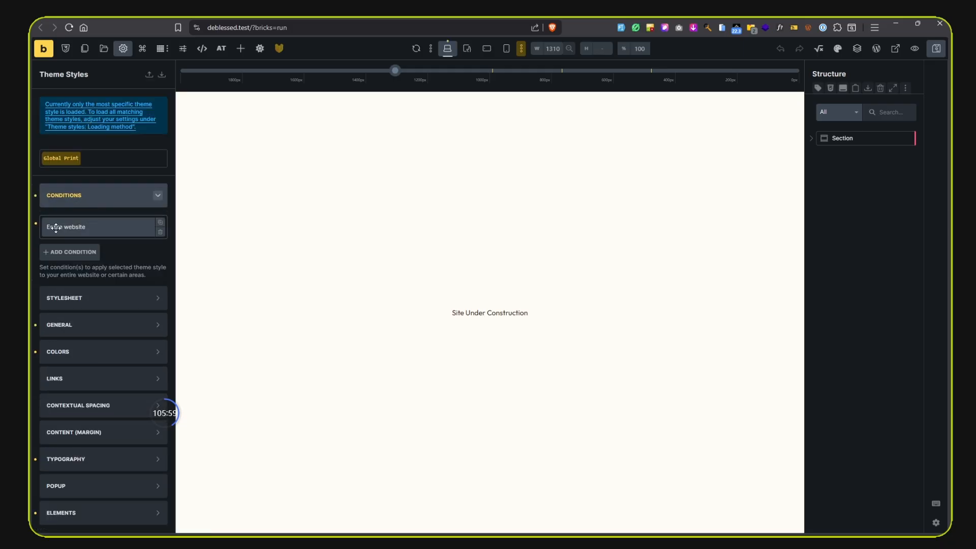
left_click(60, 193)
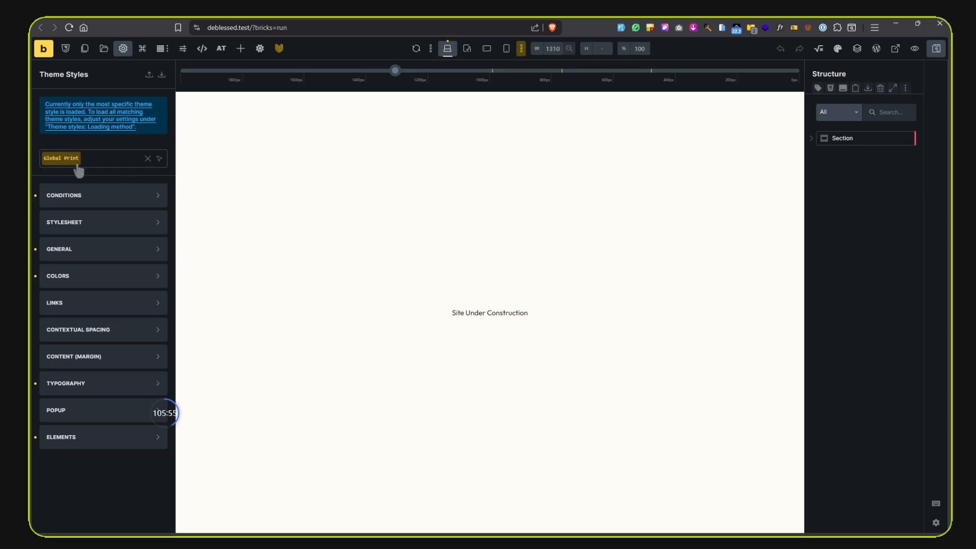
Inspect the site background color in Global Print's General settings and browse the Core Framework Color System variables
left_click(83, 257)
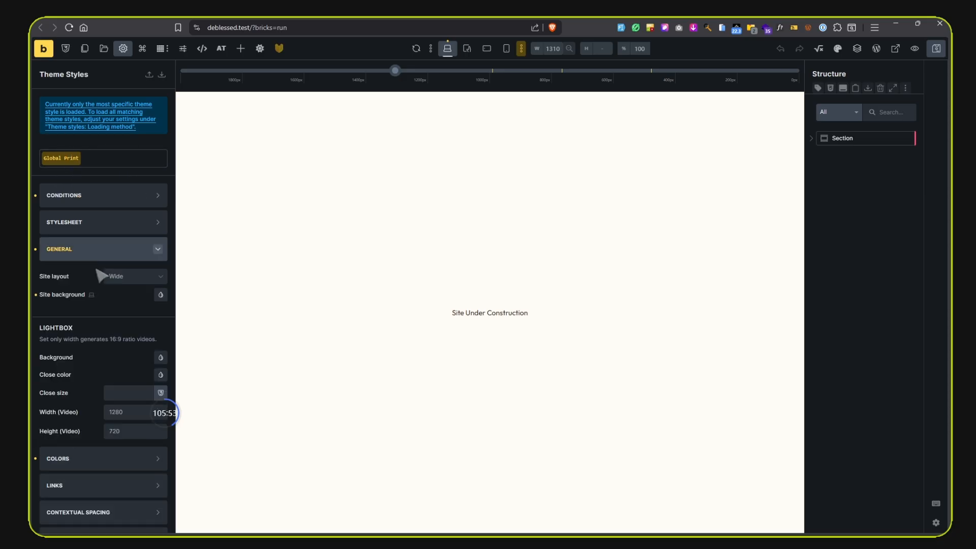
right_click(161, 299)
key("Escape")
left_click(161, 297)
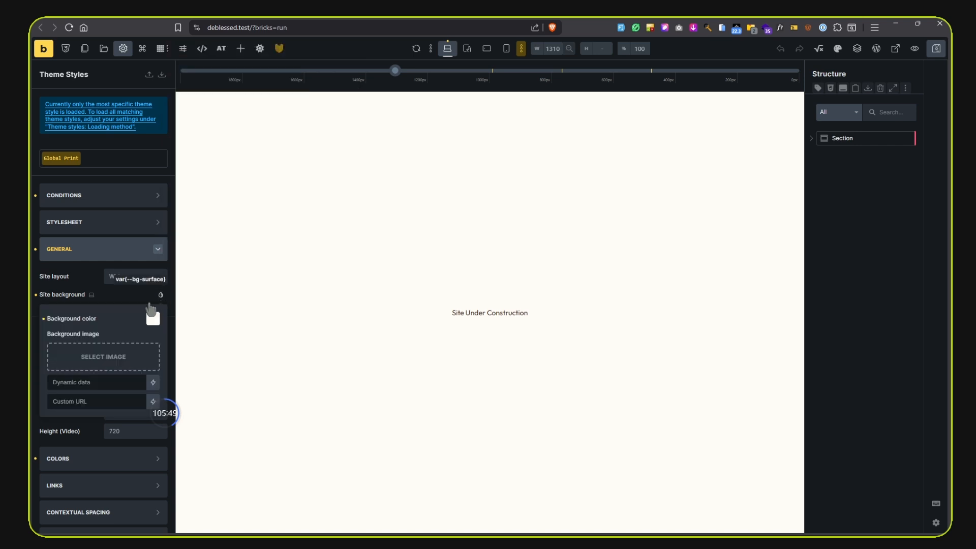
left_click(151, 321)
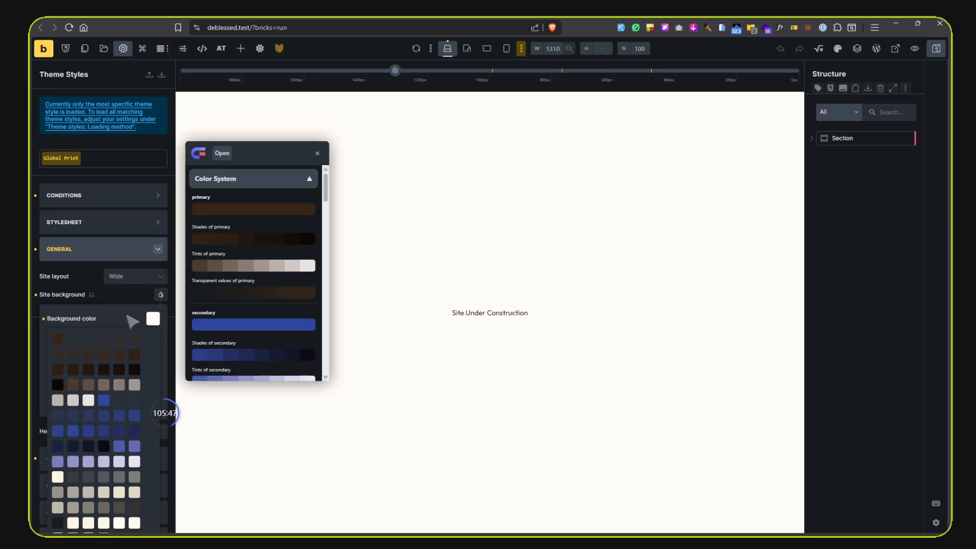
left_click(154, 321)
left_click(153, 319)
scroll(281, 260, "down", 5)
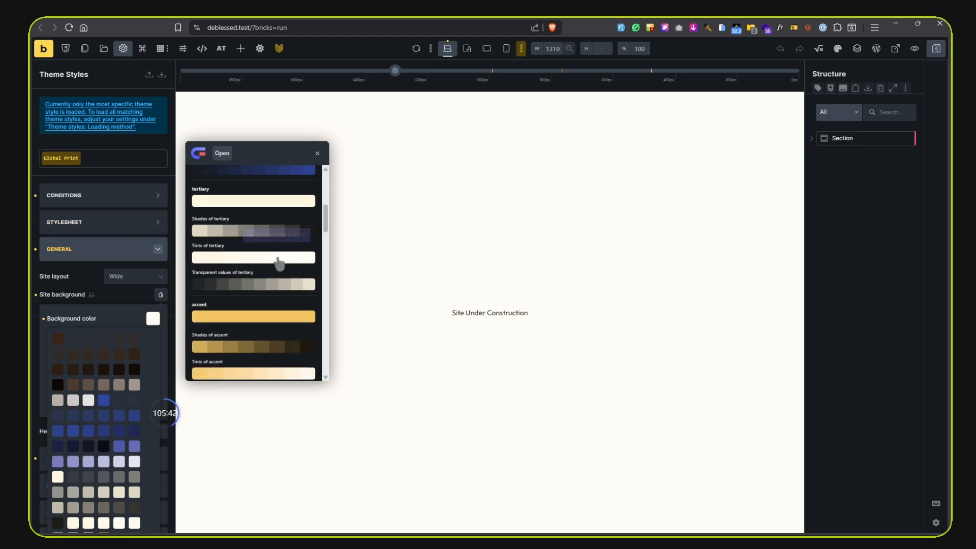
scroll(275, 265, "up", 5)
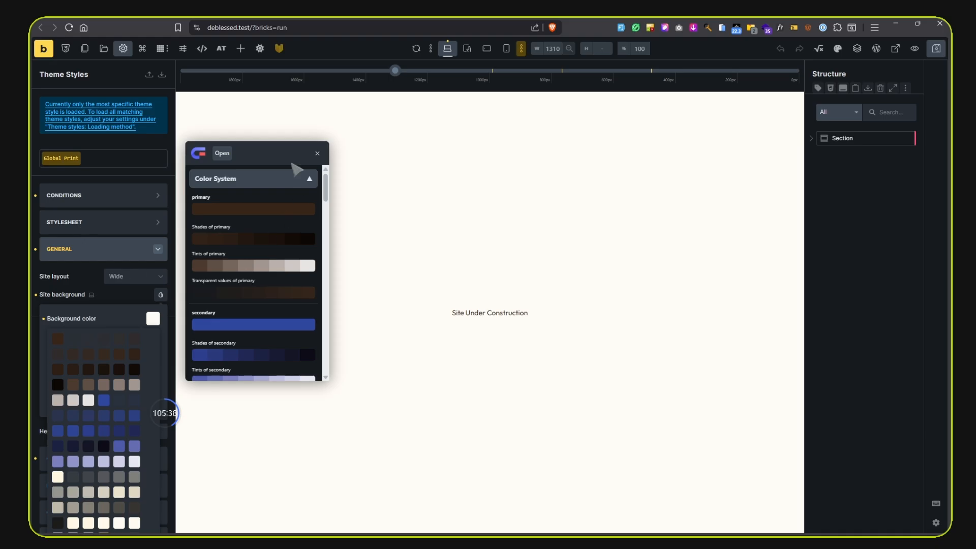
left_click(317, 154)
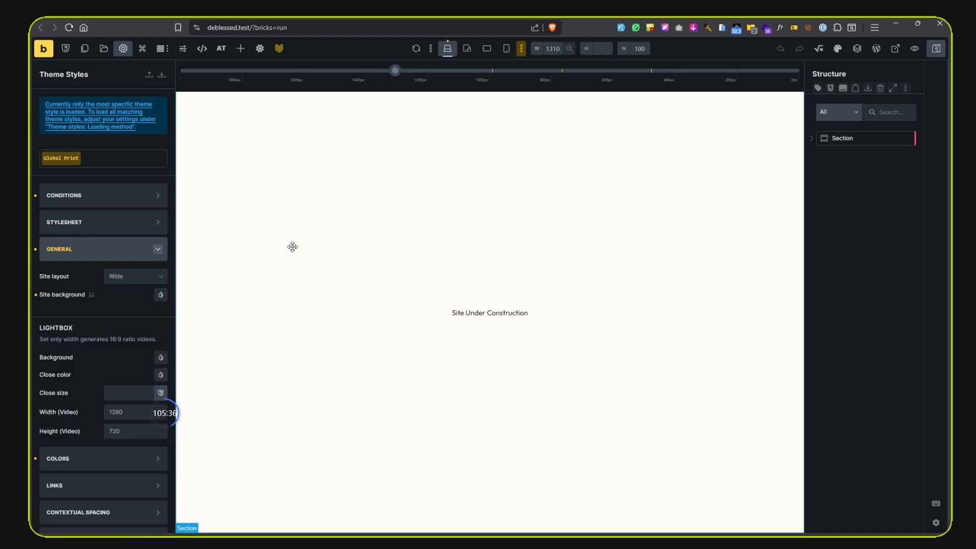
Return to Core Framework in WordPress, check the Bricks addon preferences, and save the changes
key("alt+Tab")
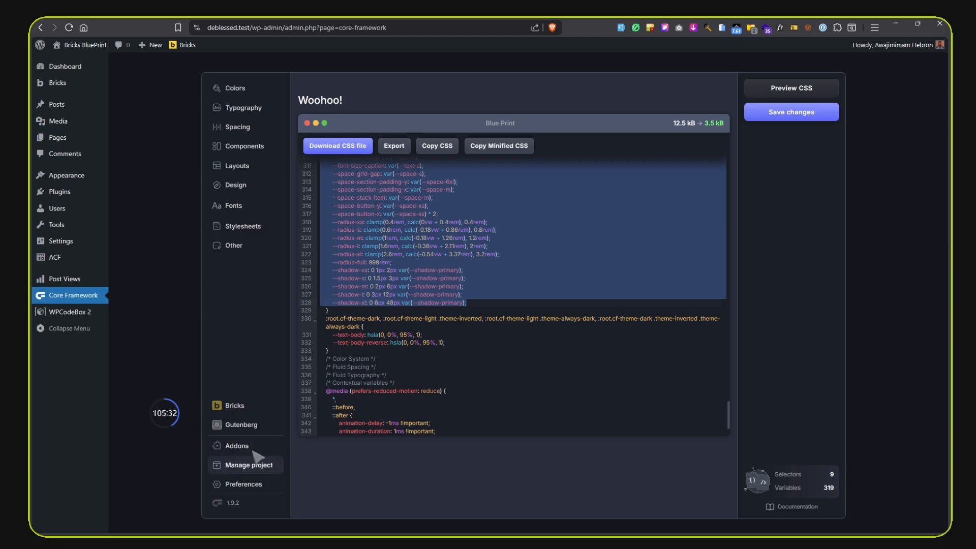
left_click(243, 409)
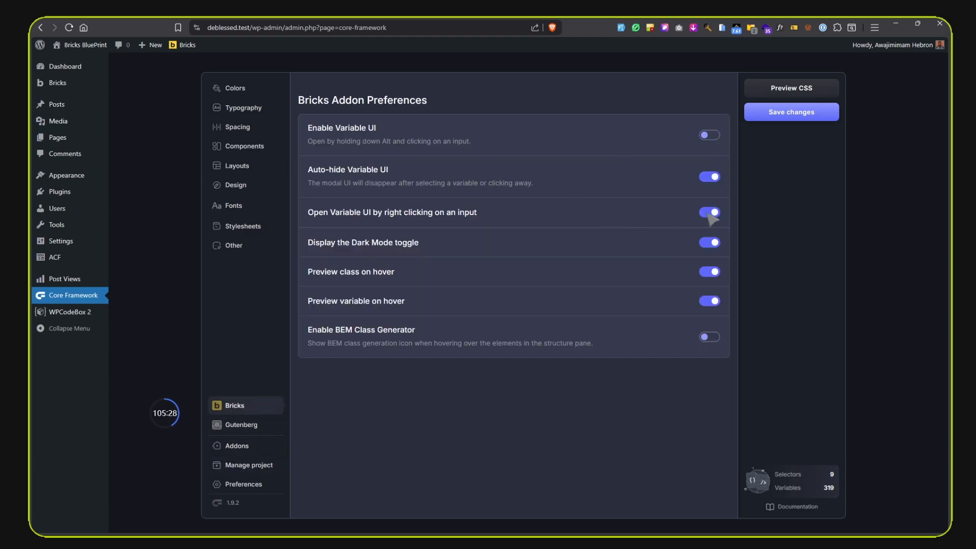
left_click(799, 112)
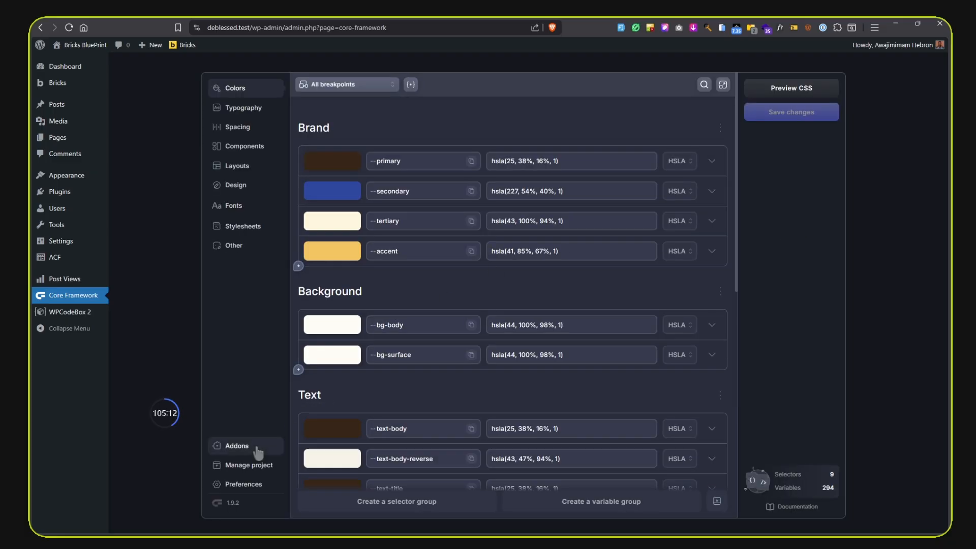
Review Core Framework's Preferences, Manage project and Addons sections, and open the Bricks addon's settings
left_click(248, 487)
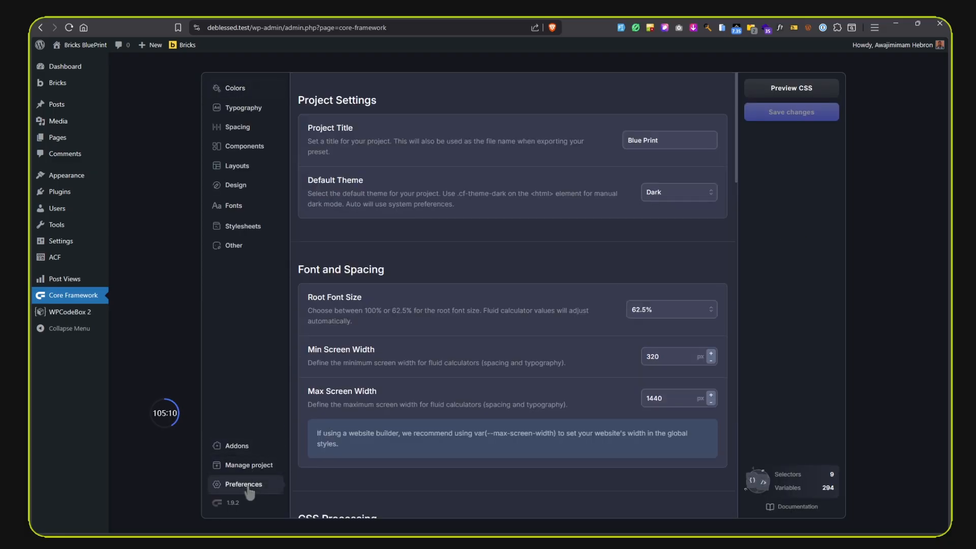
left_click(251, 465)
left_click(251, 447)
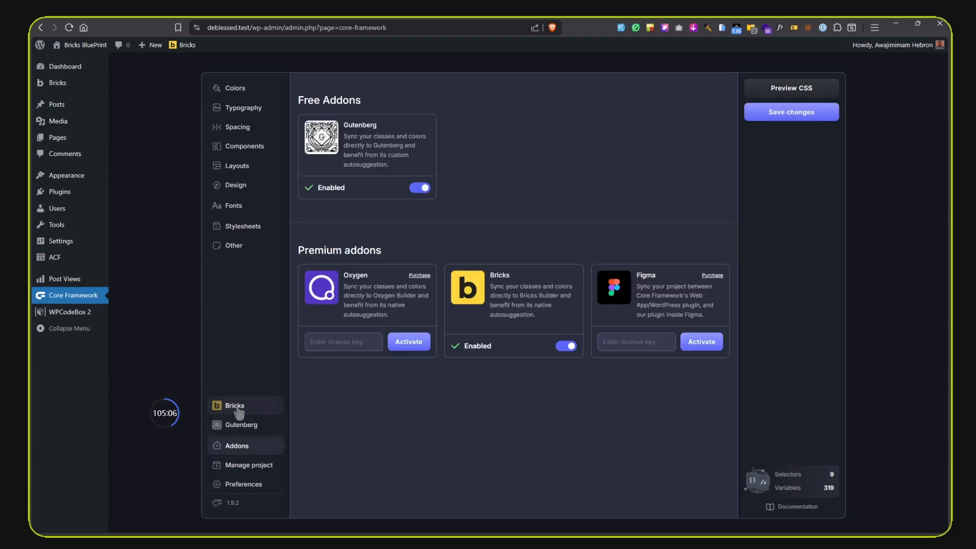
left_click(235, 406)
Return to the Bricks builder, reload it, and open the Global Print theme style
key("ctrl+Tab")
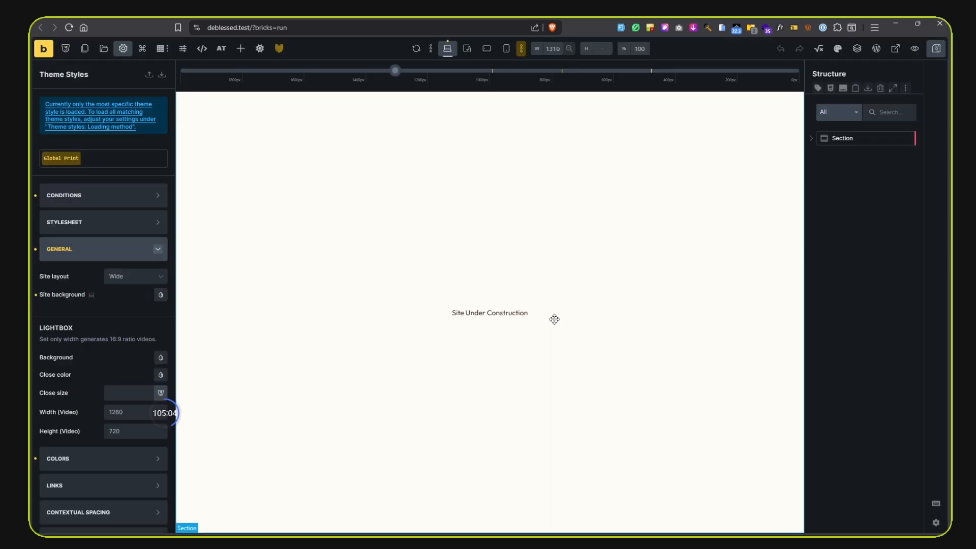
key("ctrl+r")
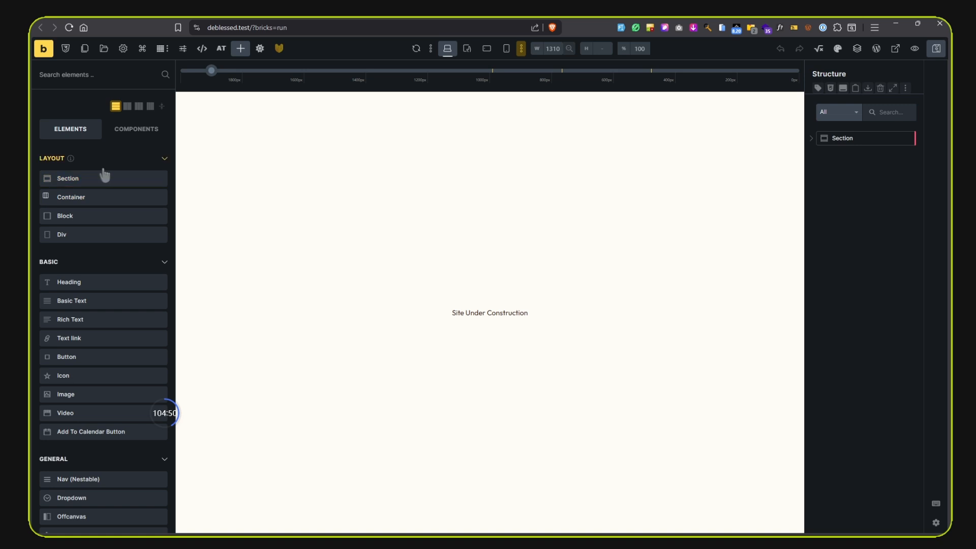
left_click(123, 51)
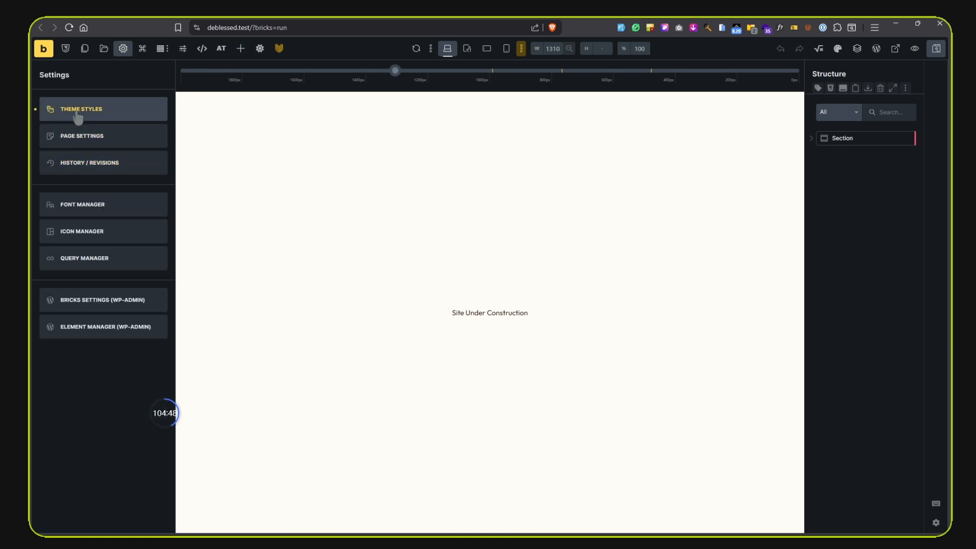
left_click(78, 109)
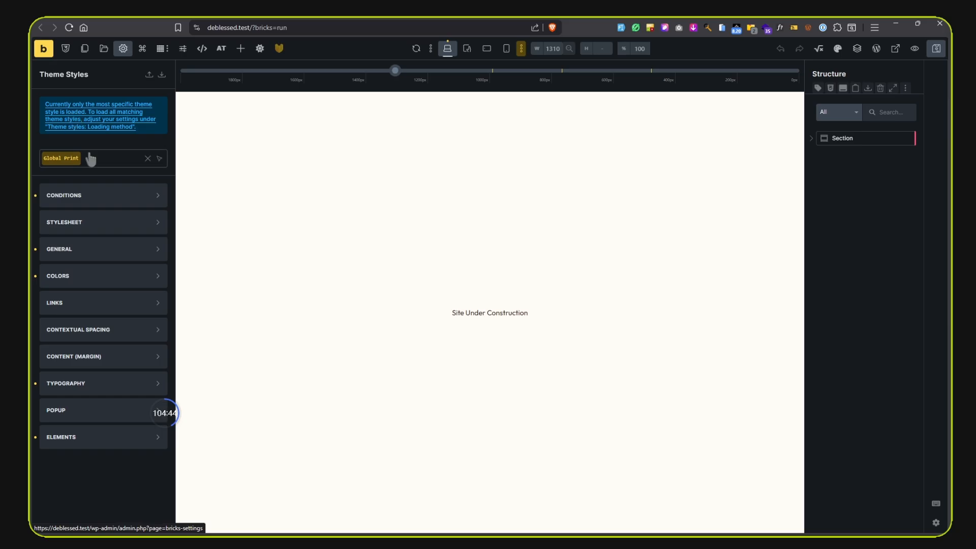
Open the site background's color variables in the General settings and expand the Core Framework variable group
left_click(83, 256)
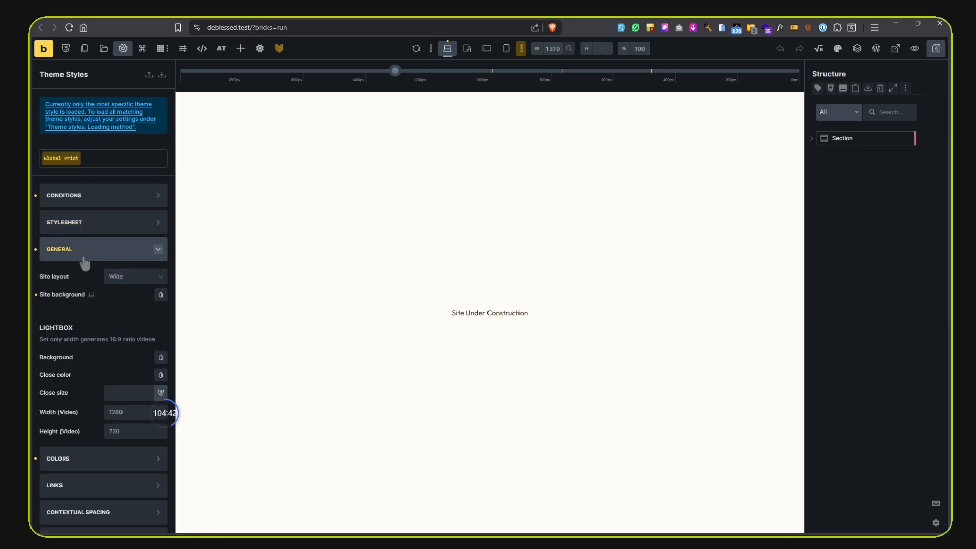
left_click(161, 296)
left_click(153, 319)
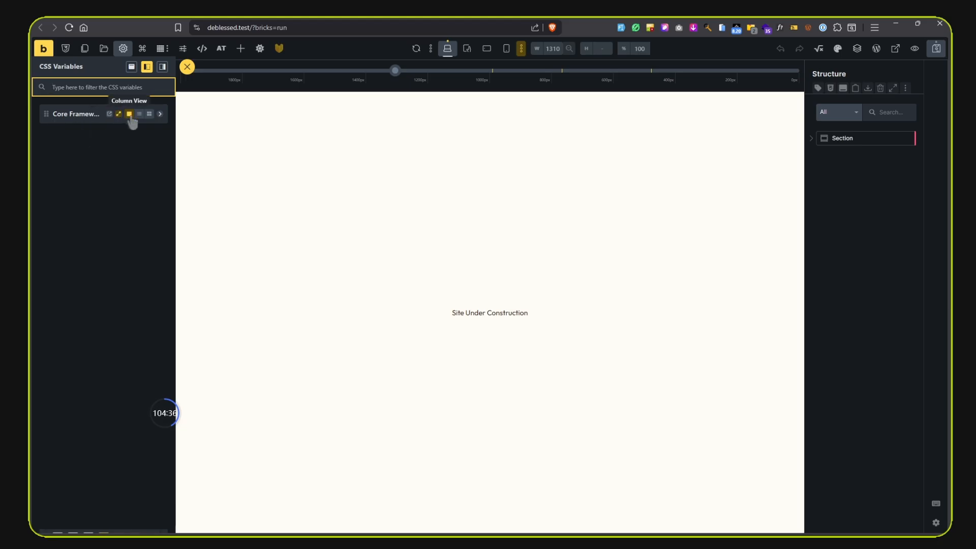
left_click(160, 114)
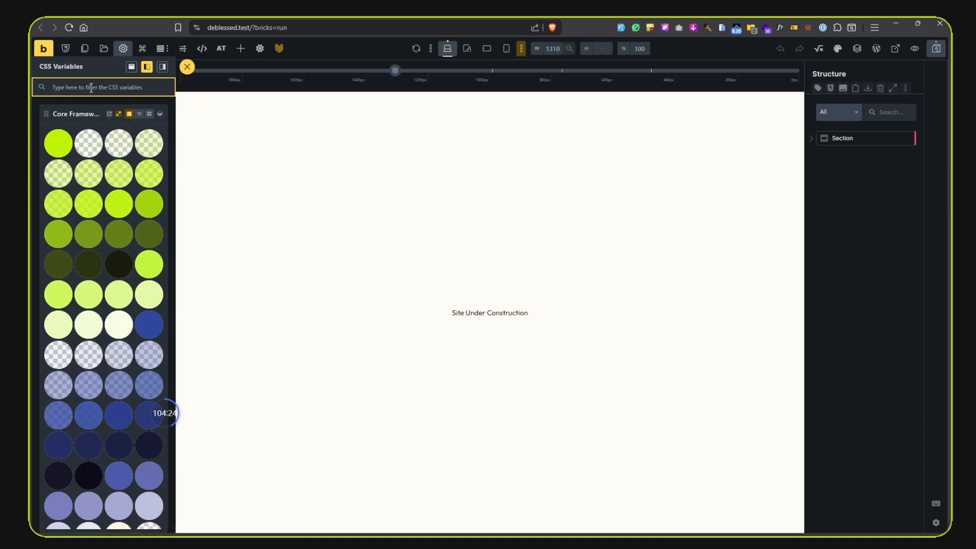
Filter the CSS variables by "primar", "body" and "text" to check their colors, using the compact swatch grid, and close the list
type("primar")
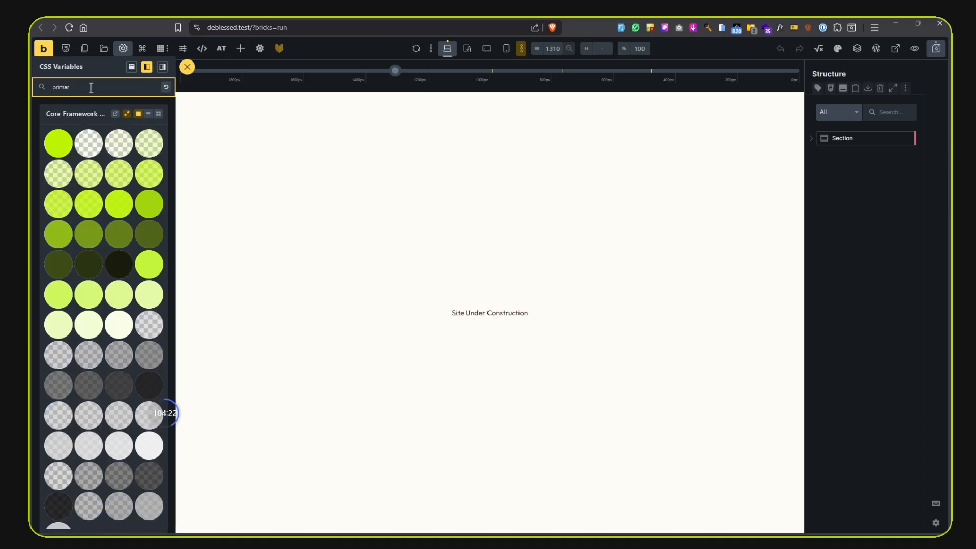
key("ctrl+a")
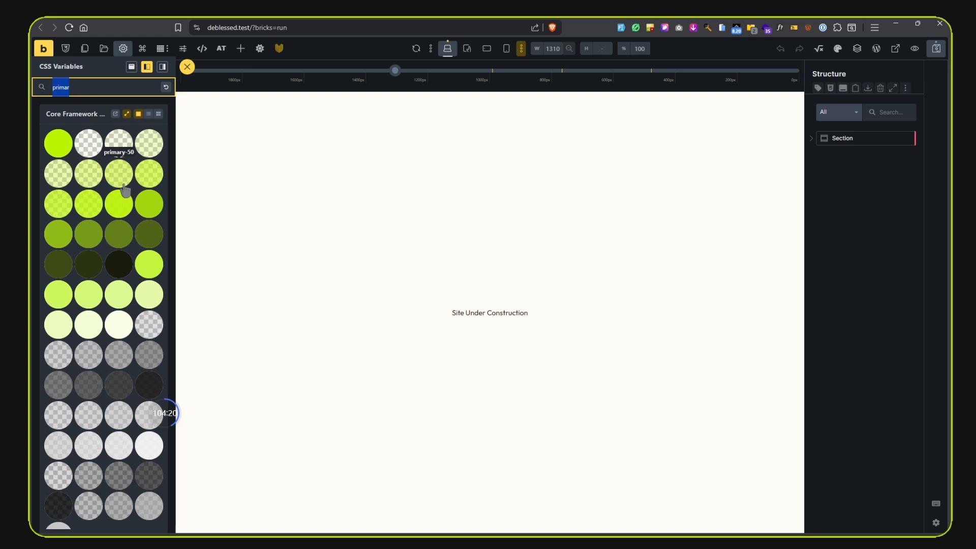
type("body")
key("BackSpace")
key("BackSpace")
key("BackSpace")
key("BackSpace")
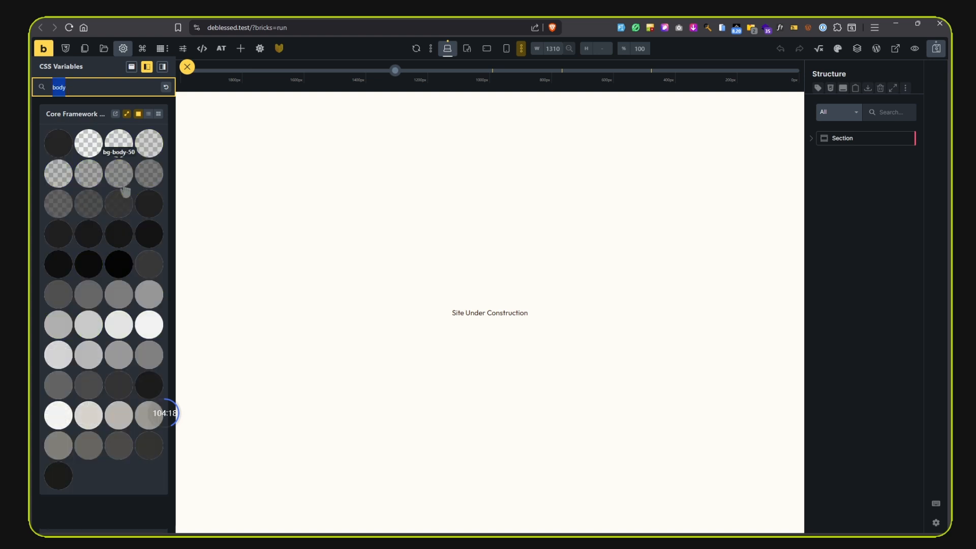
type("text")
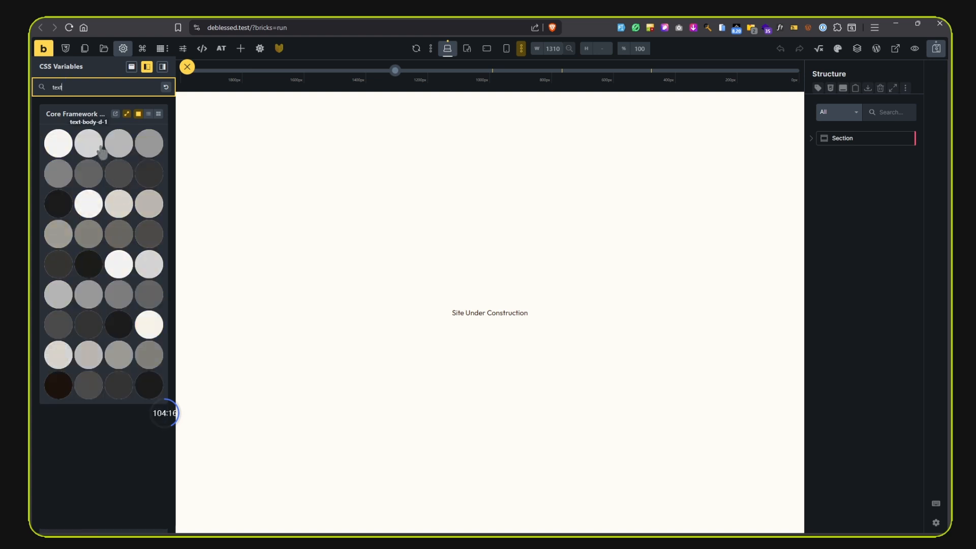
left_click(158, 114)
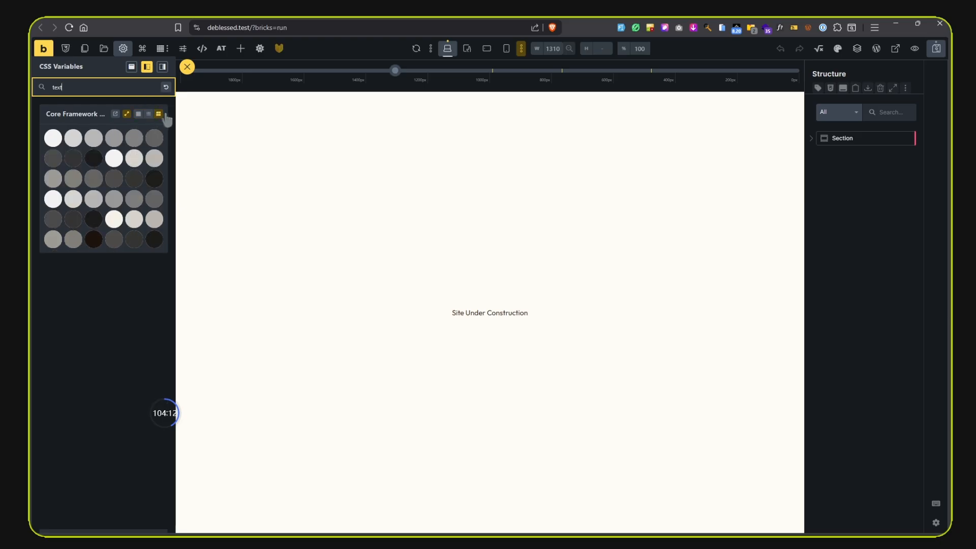
left_click(187, 68)
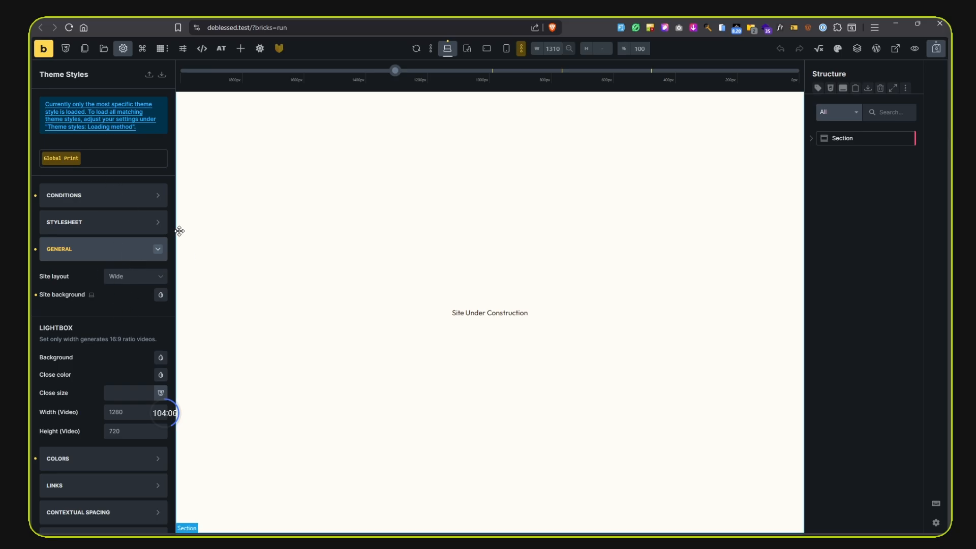
Reopen the site background's color variables and examine the stored color values in the CSS Variable Manager
left_click(158, 295)
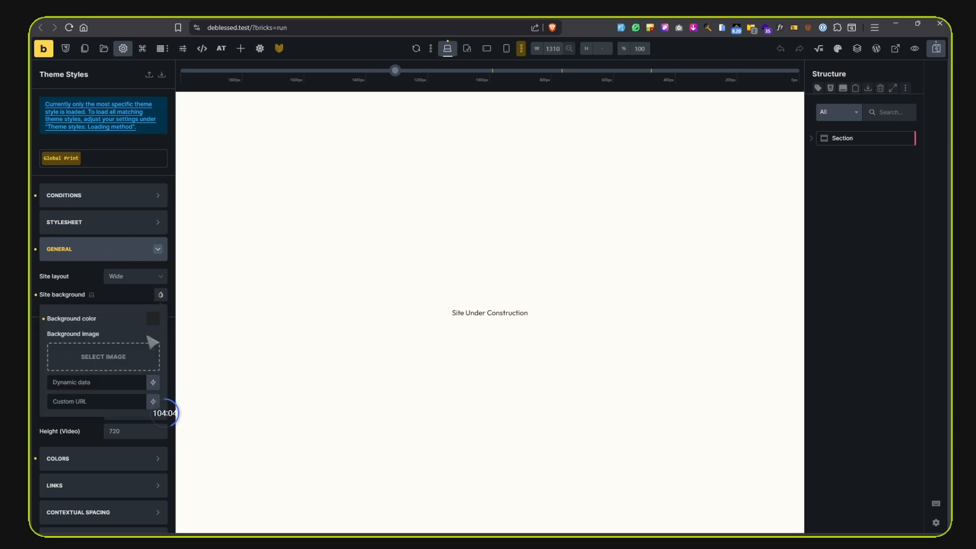
left_click(159, 321)
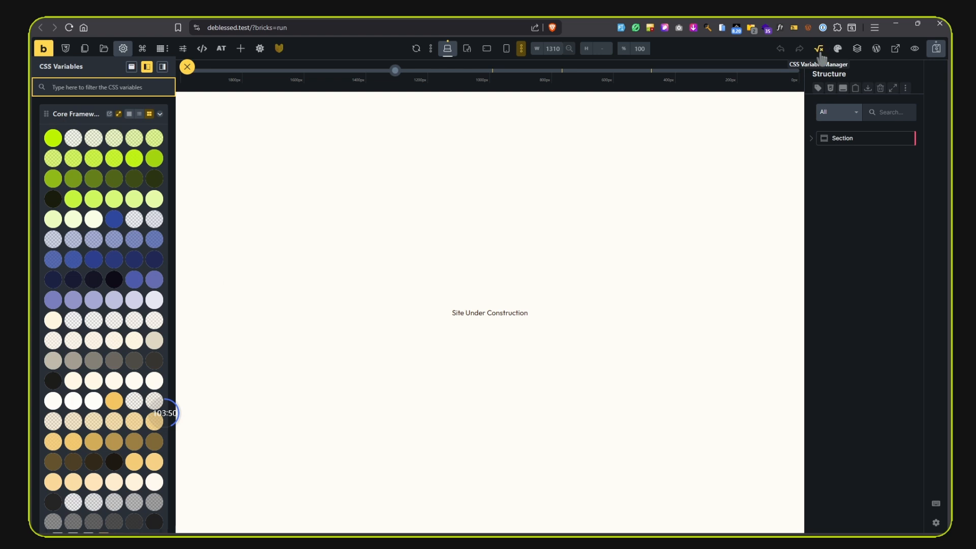
left_click(819, 49)
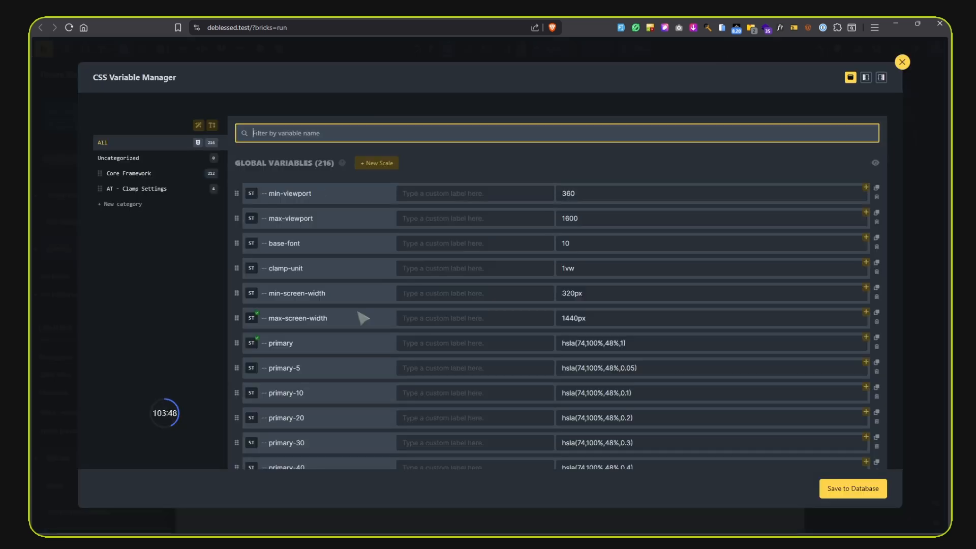
scroll(363, 318, "down", 2)
scroll(433, 329, "down", 20)
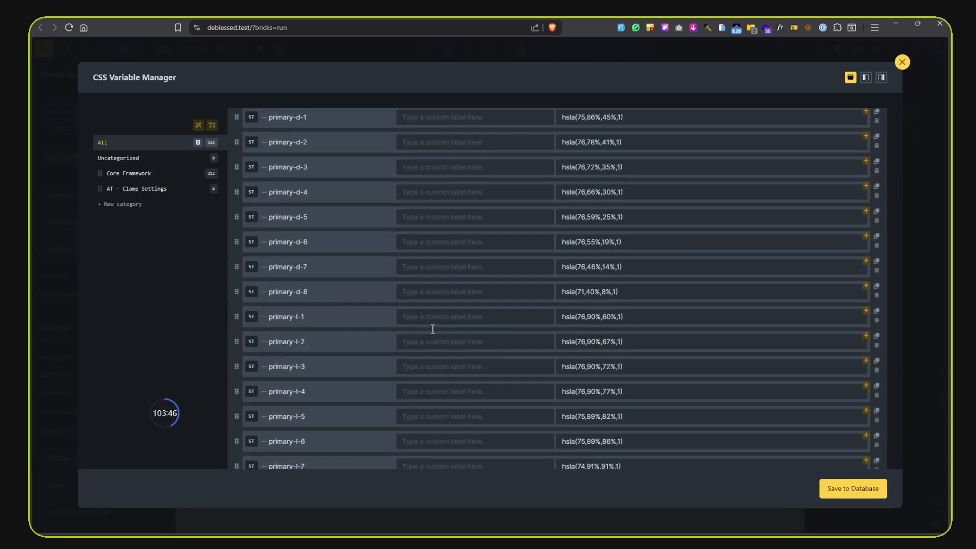
scroll(454, 322, "down", 1)
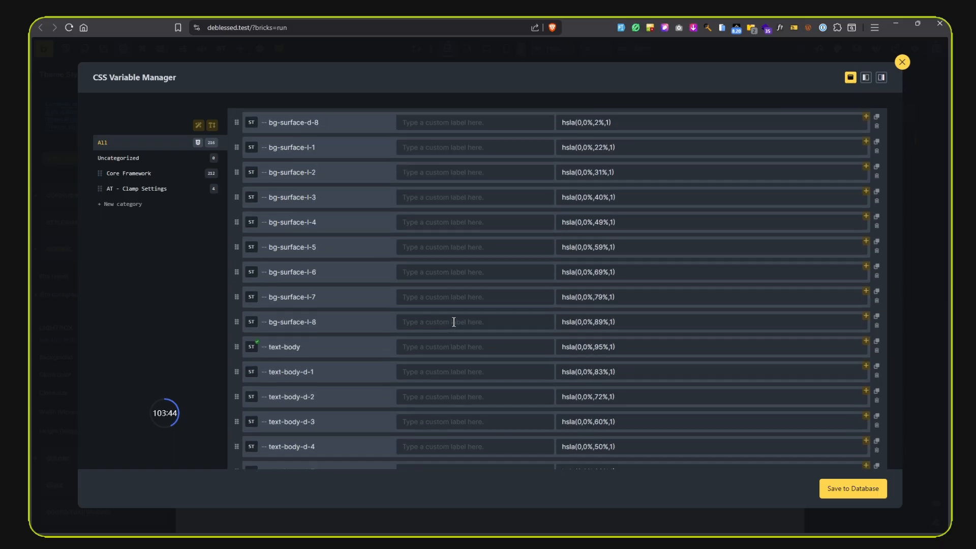
scroll(454, 322, "up", 6)
scroll(454, 322, "down", 4)
scroll(454, 321, "down", 10)
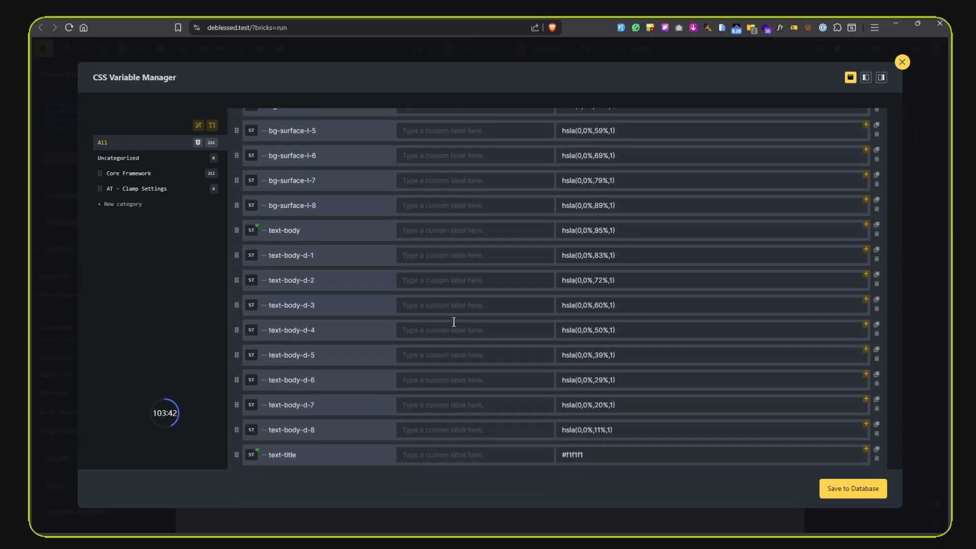
scroll(454, 322, "up", 8)
scroll(454, 322, "up", 10)
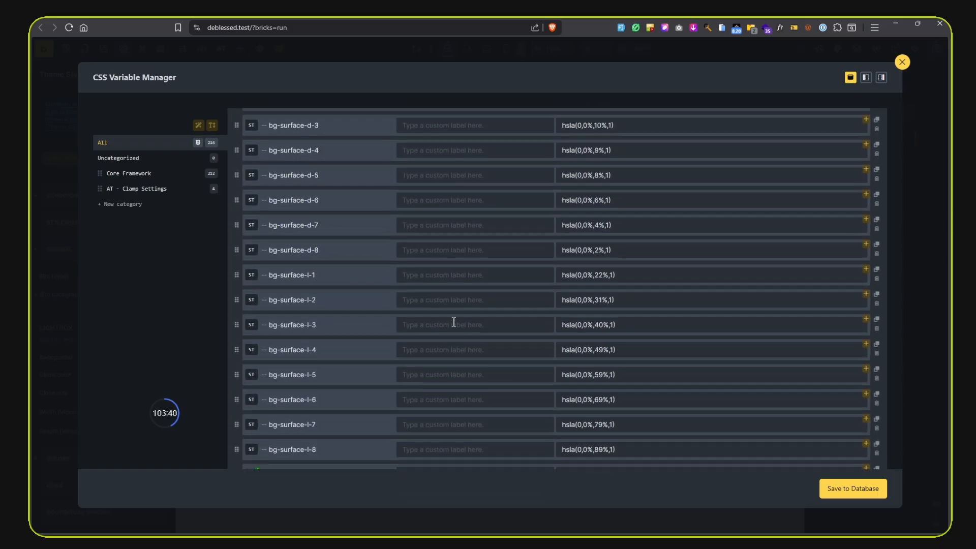
scroll(380, 322, "up", 12)
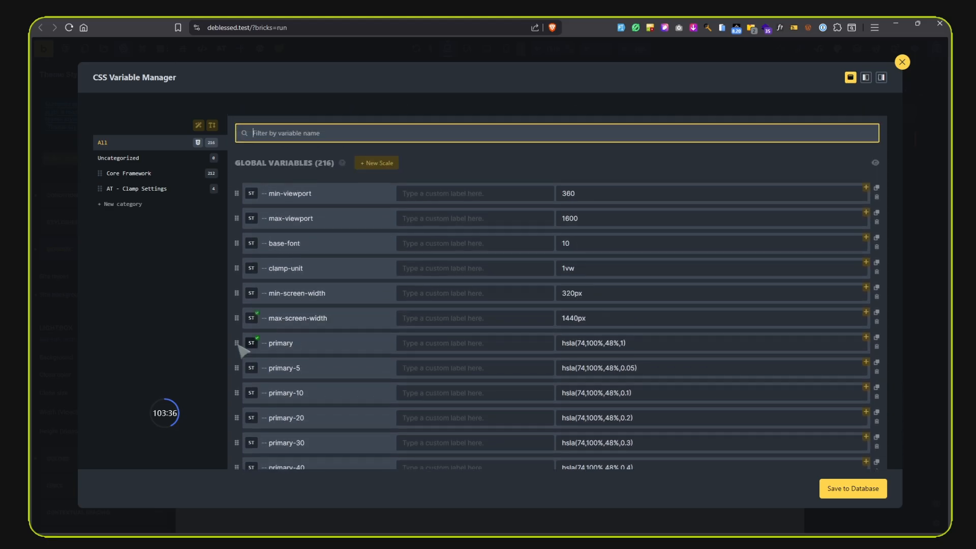
Select the variables from primary through primary-l-8 and try to delete them together
scroll(406, 315, "down", 8)
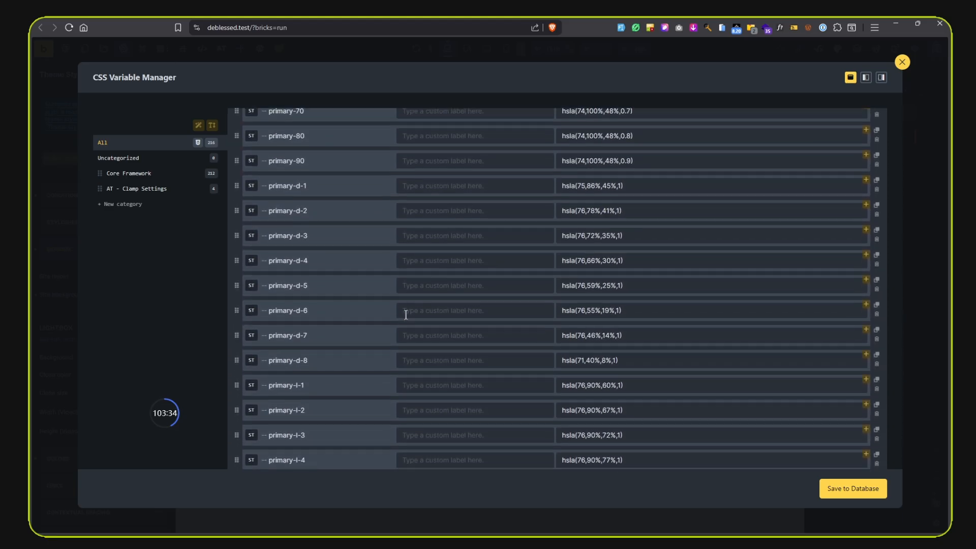
scroll(406, 315, "down", 5)
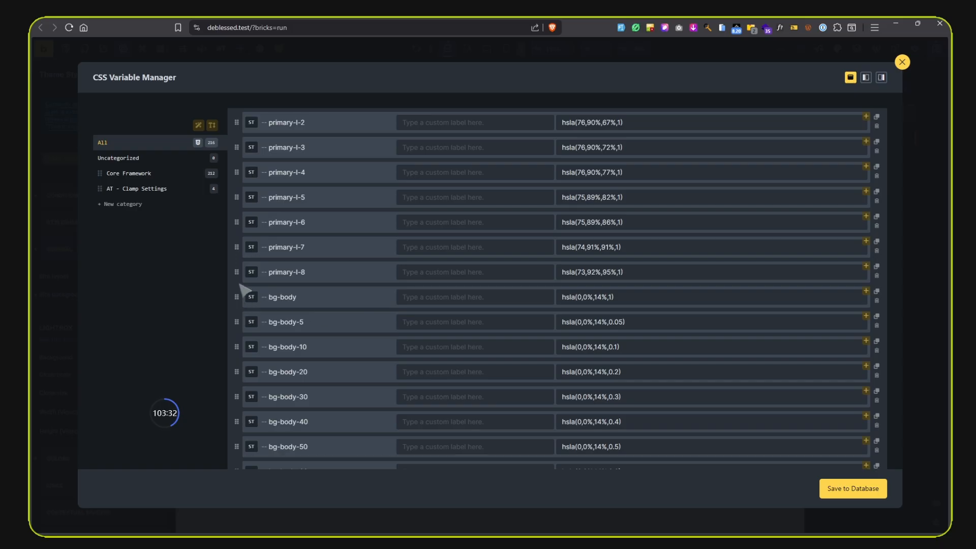
left_click(237, 275, "shift")
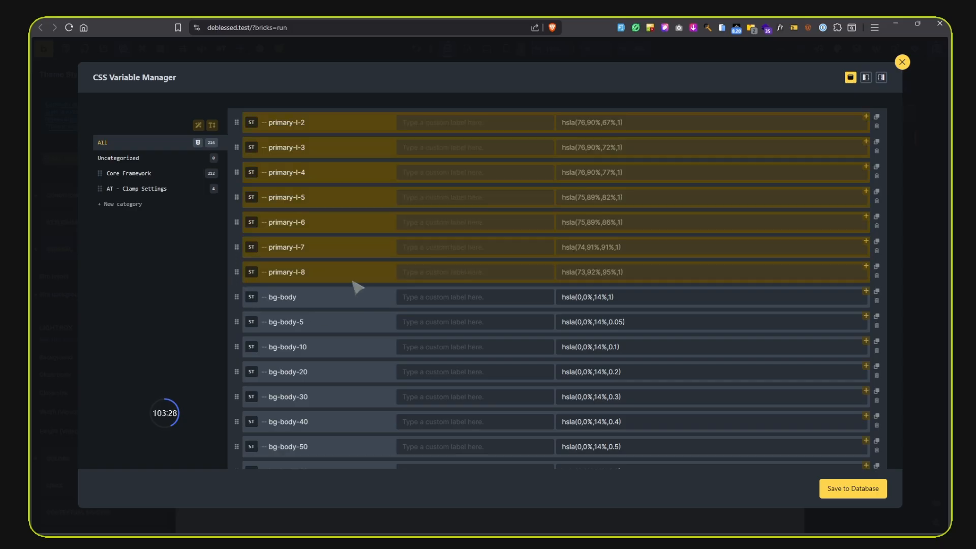
scroll(429, 294, "up", 5)
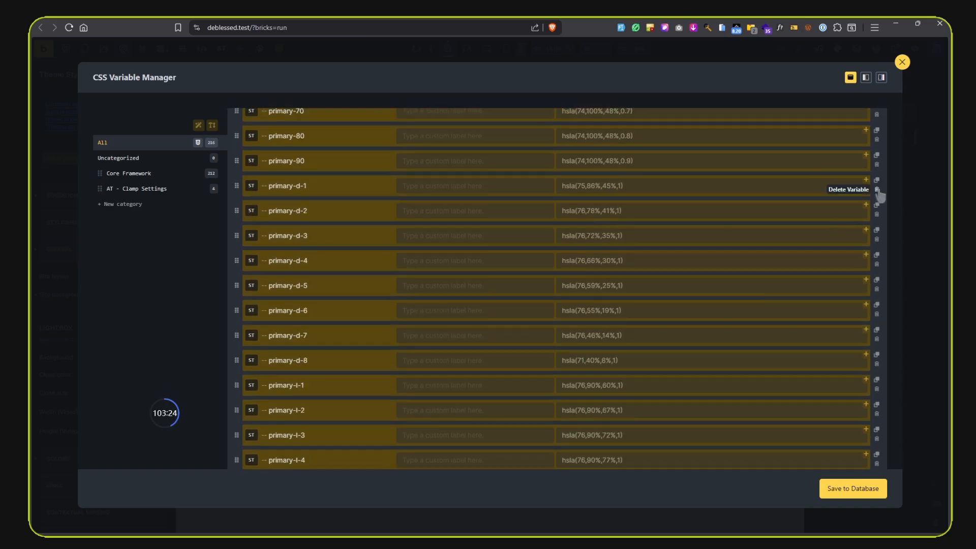
left_click(877, 191)
left_click(878, 191)
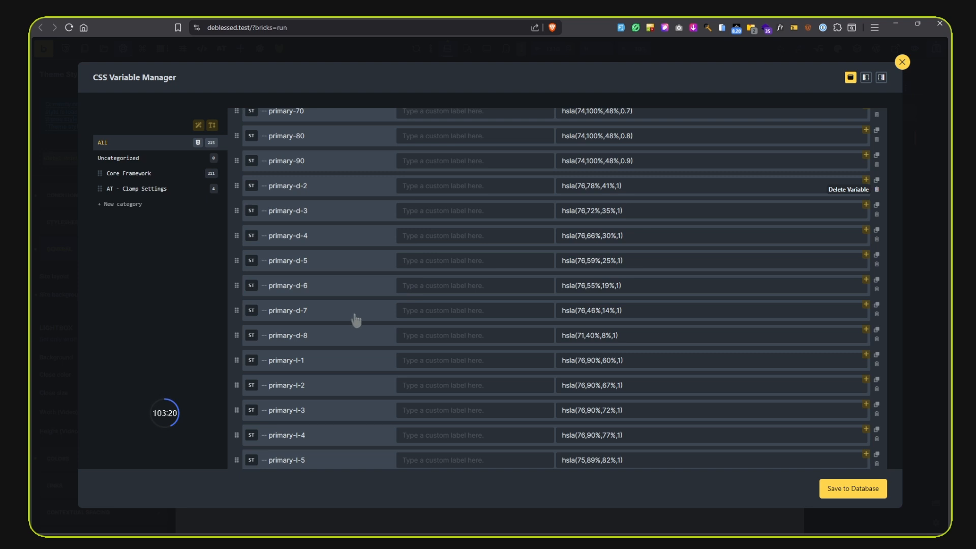
Reselect the variables from primary through primary-l-8 in the full variable list and try to open a bulk action for them
scroll(356, 320, "up", 5)
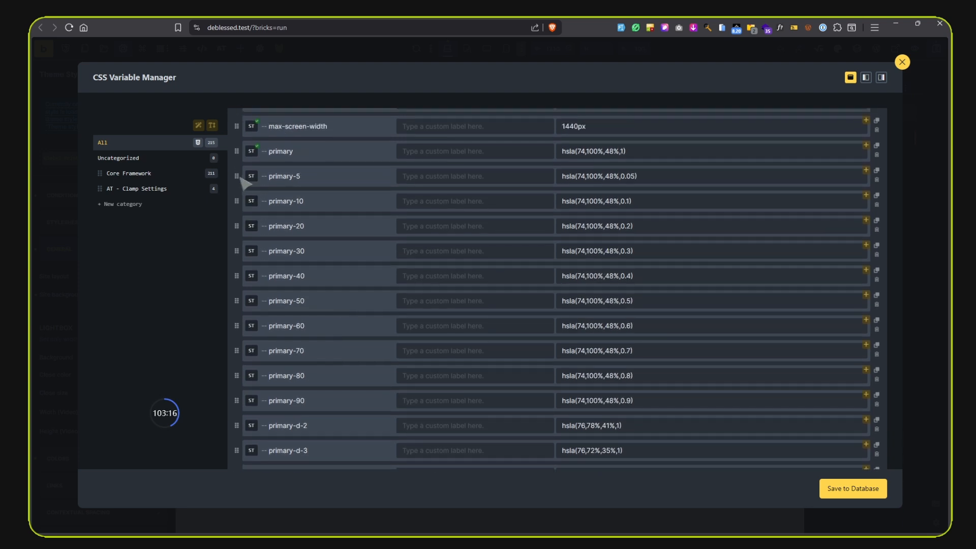
left_click(237, 177)
scroll(255, 327, "up", 1)
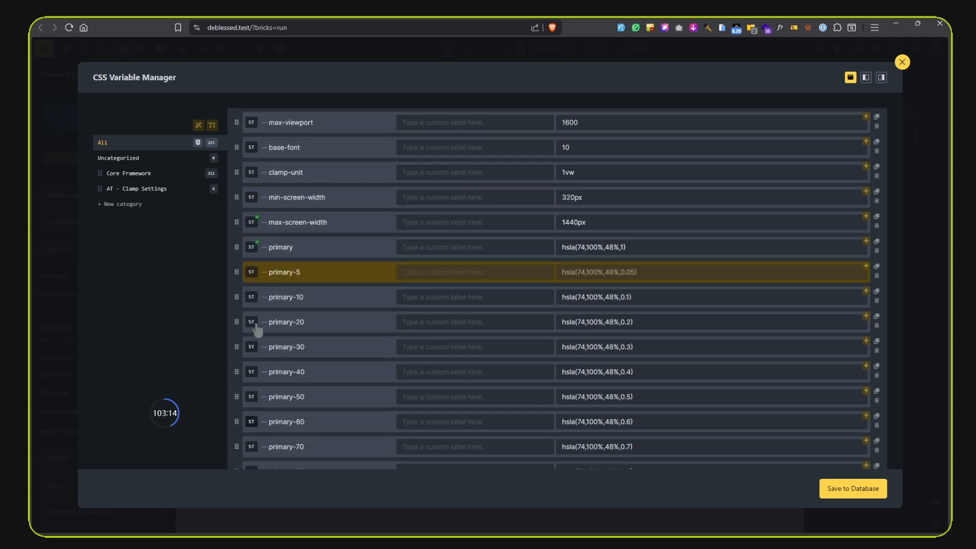
scroll(256, 330, "down", 2)
scroll(256, 330, "up", 2)
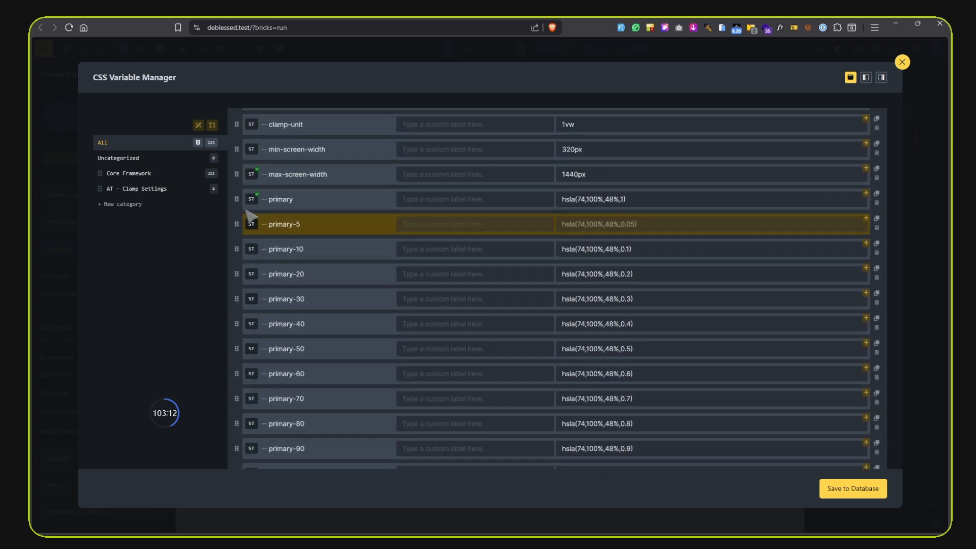
left_click(237, 201)
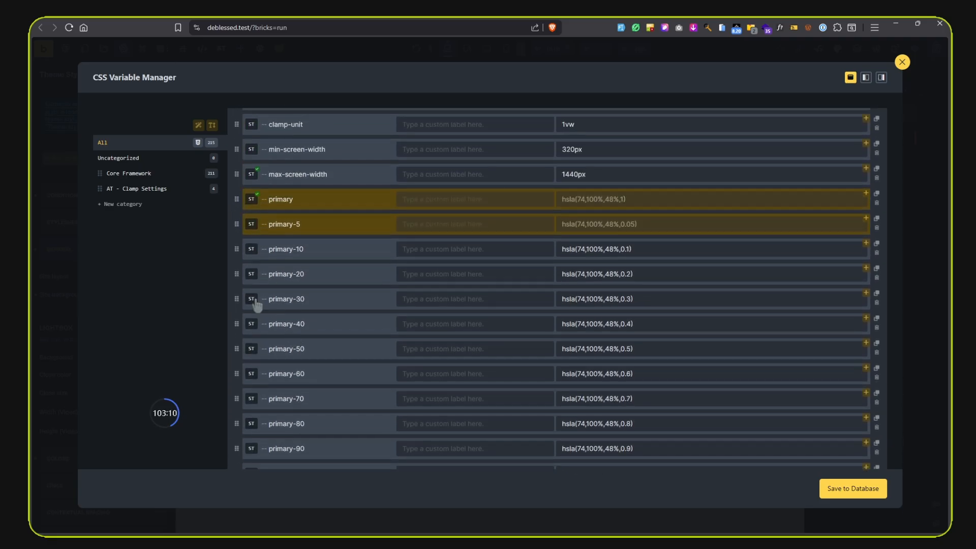
scroll(256, 304, "down", 6)
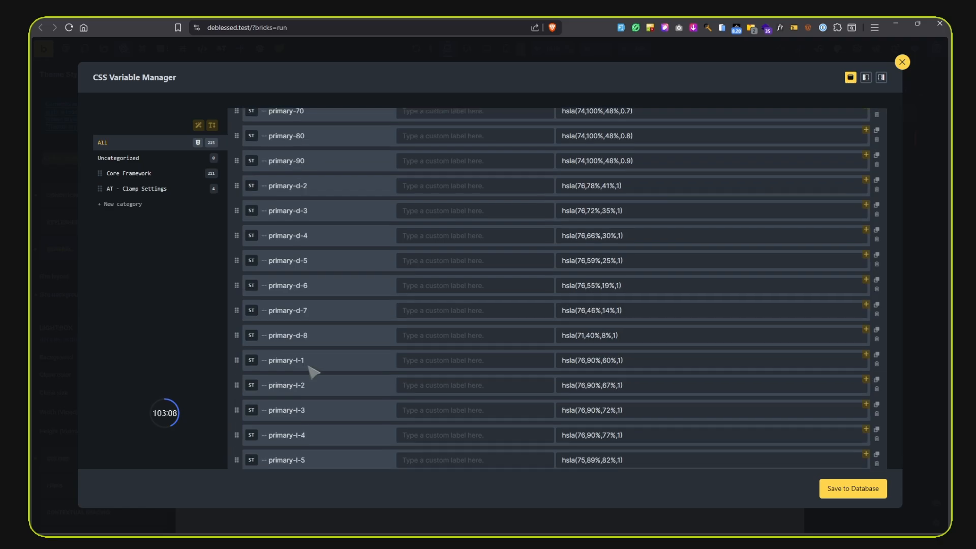
scroll(313, 373, "down", 4)
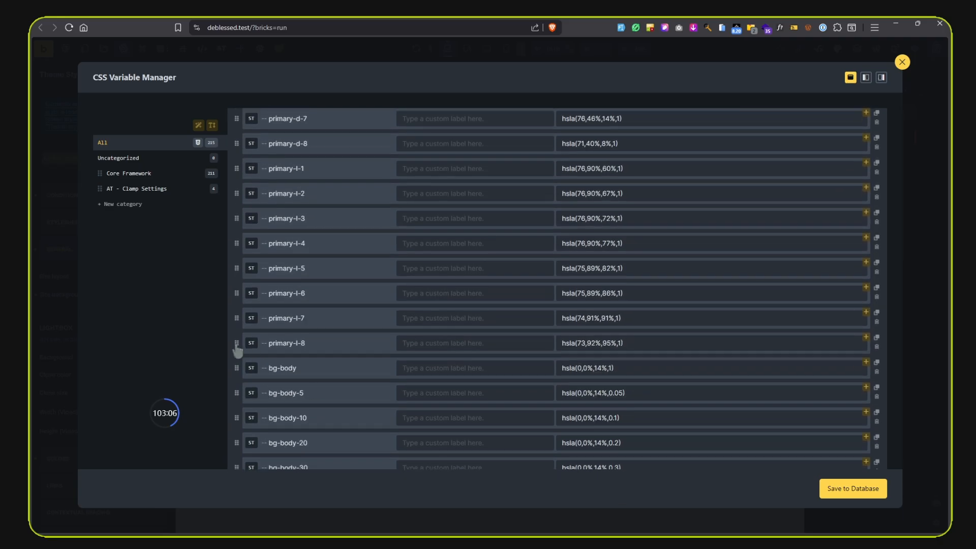
left_click(237, 345, "shift")
right_click(237, 346)
left_click(236, 346)
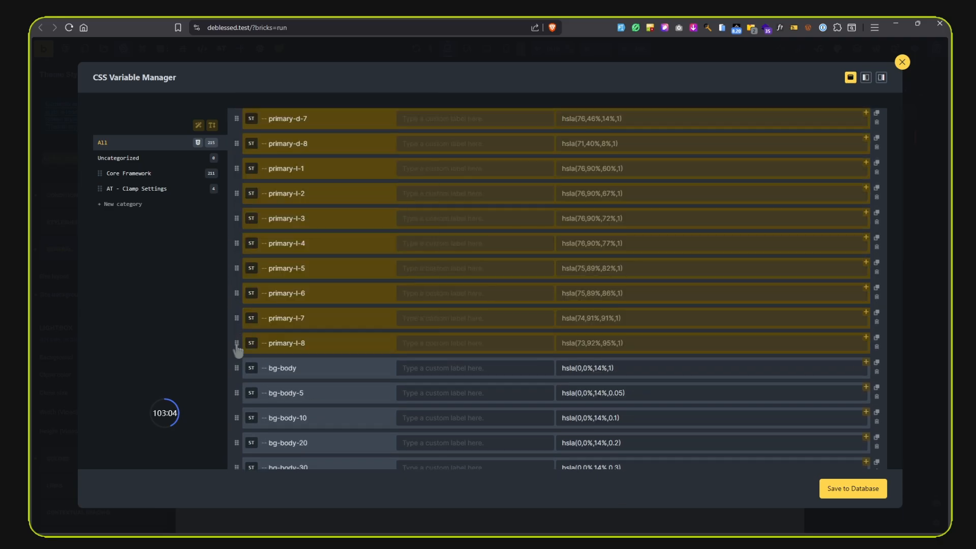
Create a new variable category named "to delete" in the CSS Variable Manager
left_click(135, 206)
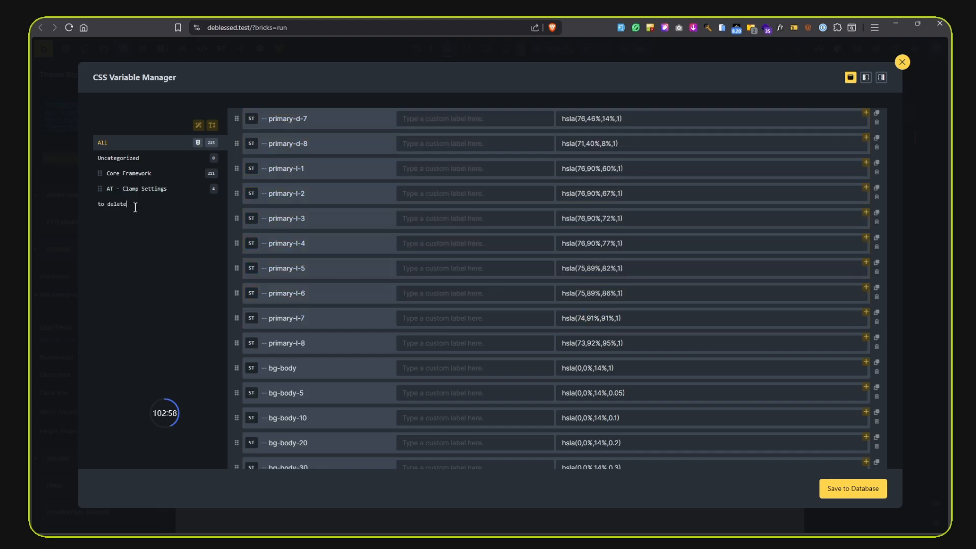
key("Return")
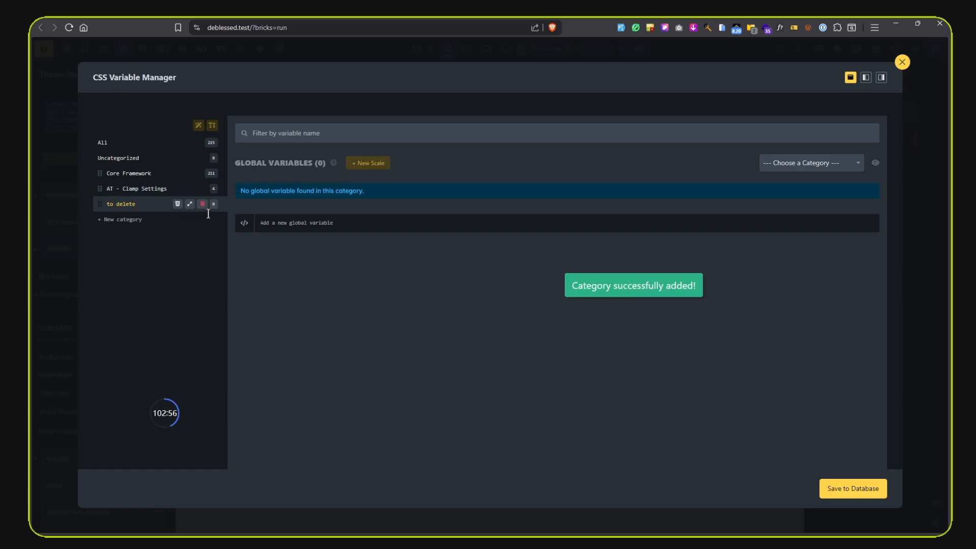
left_click(135, 175)
left_click(126, 205)
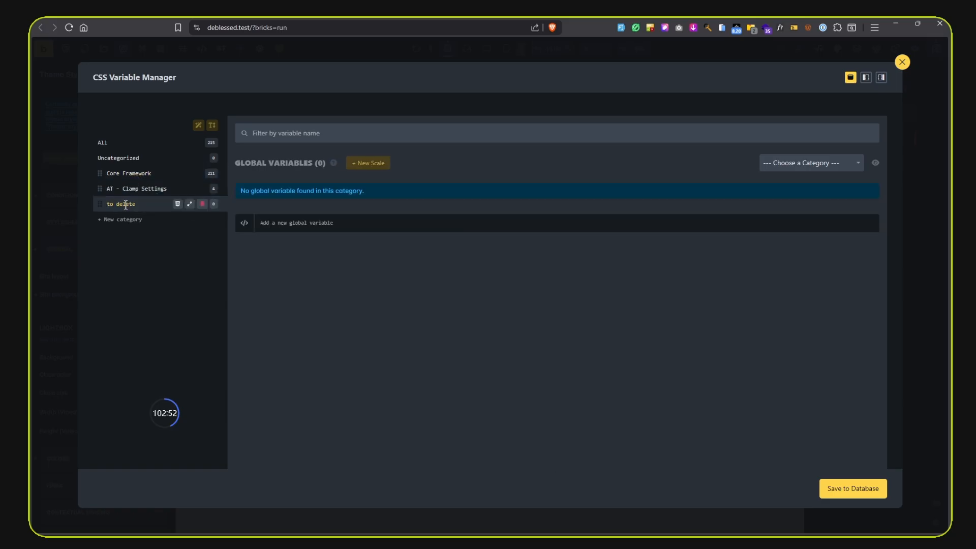
Move the variables from primary through primary-l-8 out of the Core Framework category into the "to delete" category
left_click(130, 175)
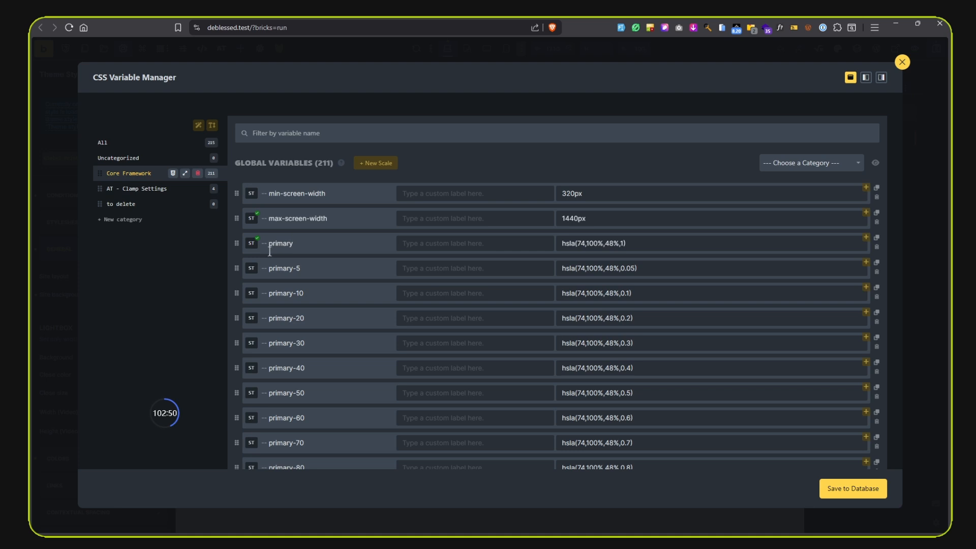
scroll(447, 292, "down", 6)
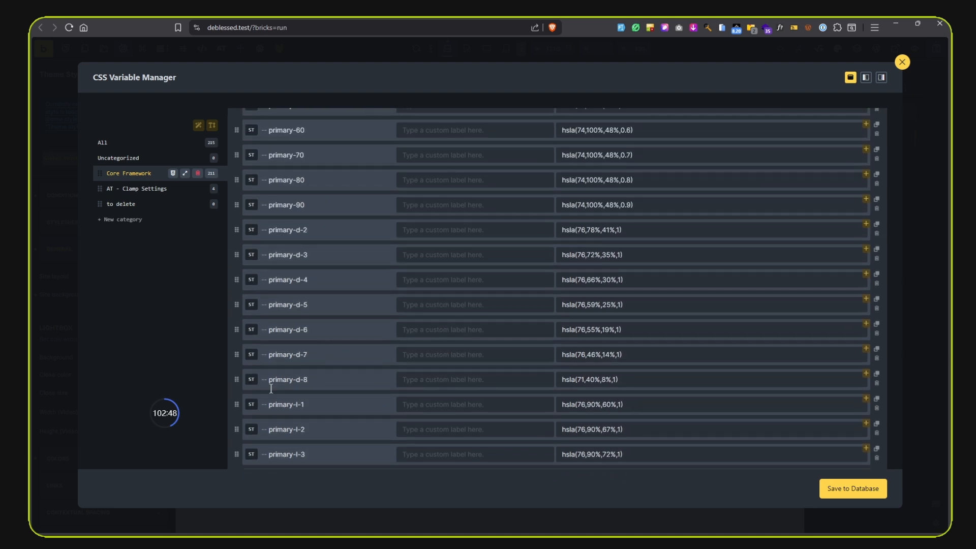
scroll(356, 349, "down", 5)
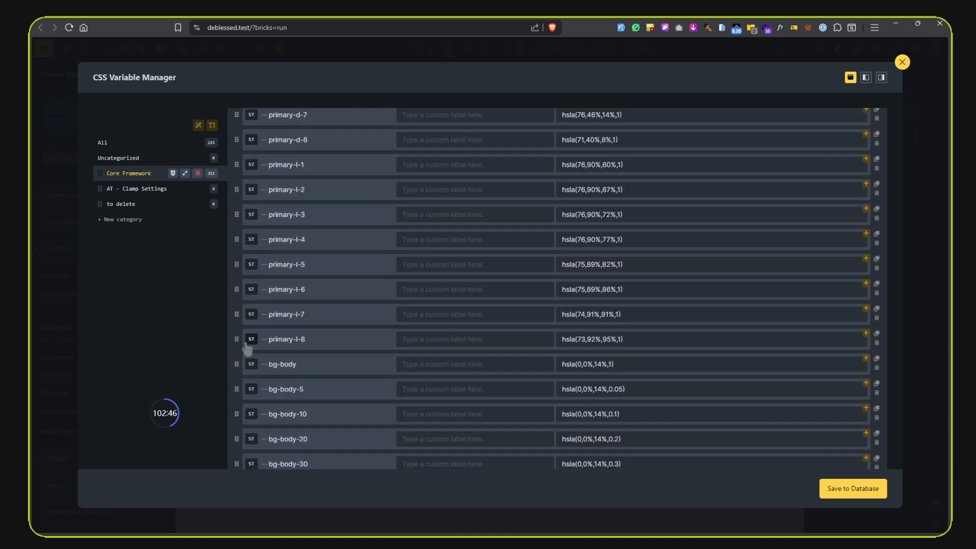
left_click(236, 341, "shift")
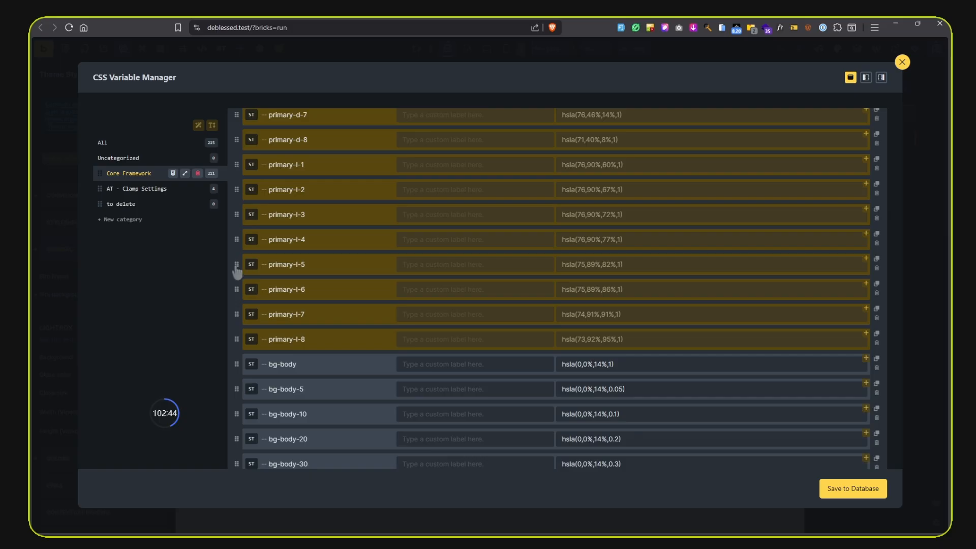
left_click_drag(236, 270, 137, 201)
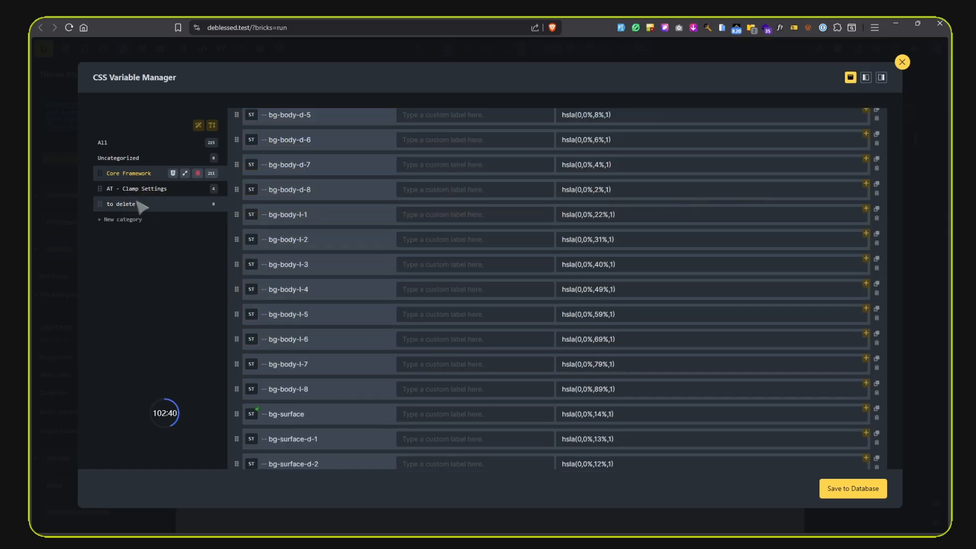
Delete the "to delete" category that holds the primary color variables and return to the Core Framework category
left_click(133, 203)
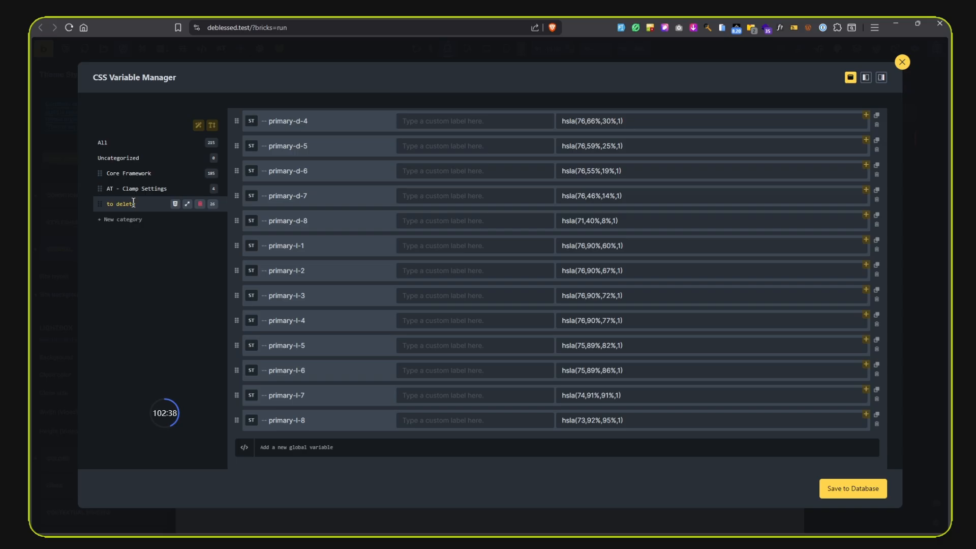
left_click(201, 204)
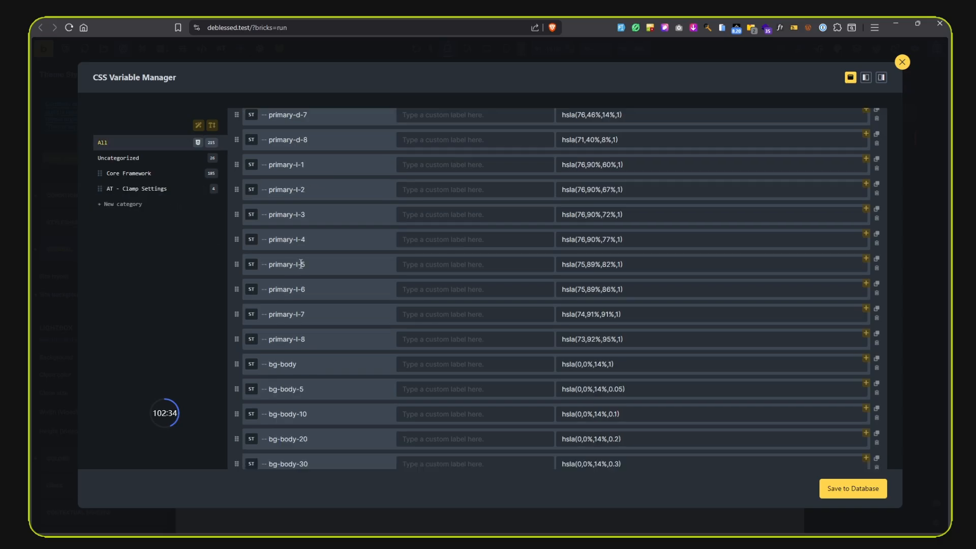
left_click(149, 177)
scroll(370, 301, "up", 10)
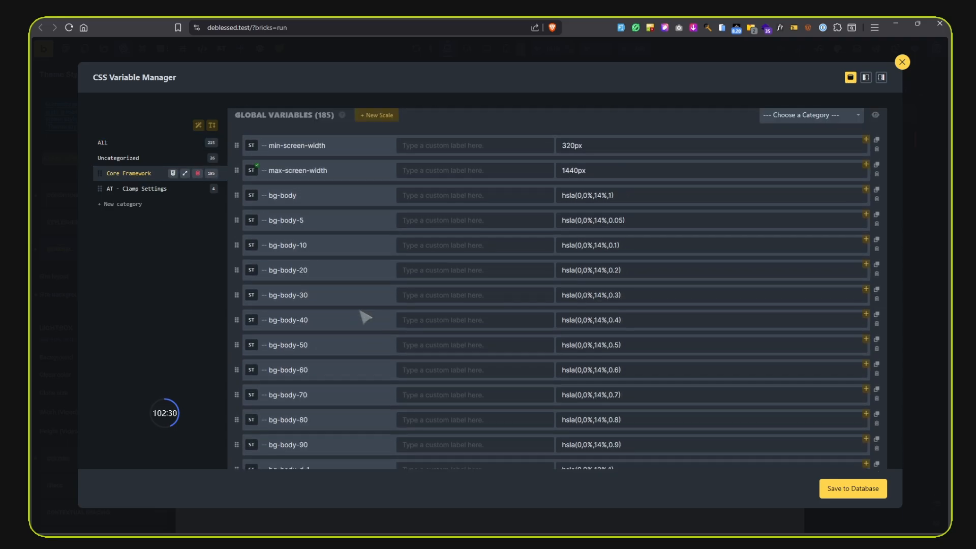
Examine the Core Framework variables from the screen widths and color shades through to the spacing, radius and shadow values
scroll(359, 246, "up", 2)
scroll(315, 259, "down", 3)
scroll(285, 270, "up", 3)
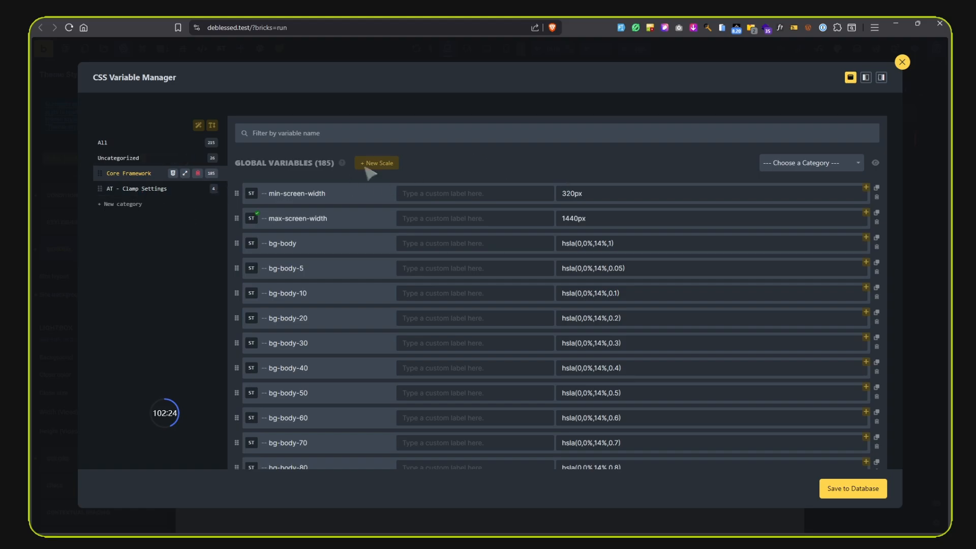
scroll(765, 244, "down", 5)
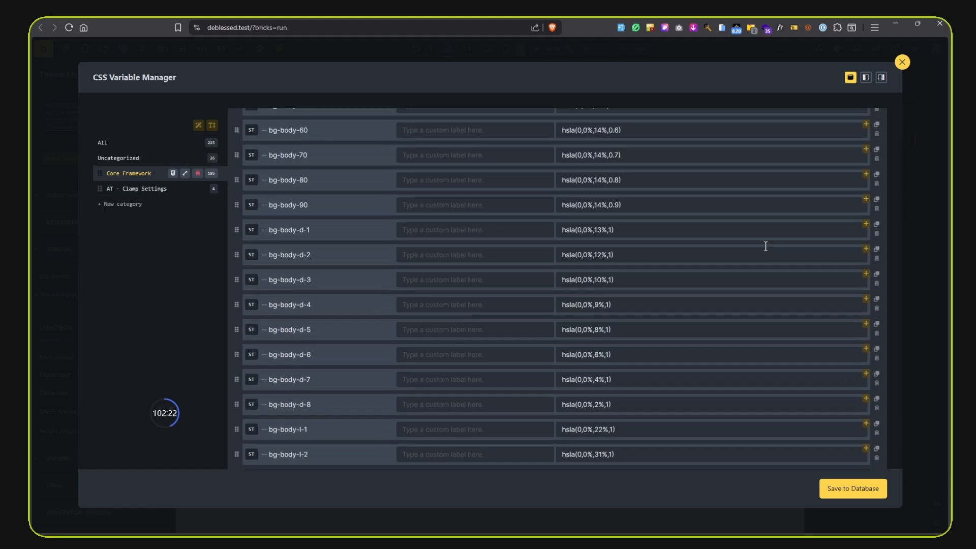
scroll(765, 246, "up", 2)
scroll(765, 246, "down", 3)
scroll(766, 246, "up", 4)
scroll(765, 247, "down", 4)
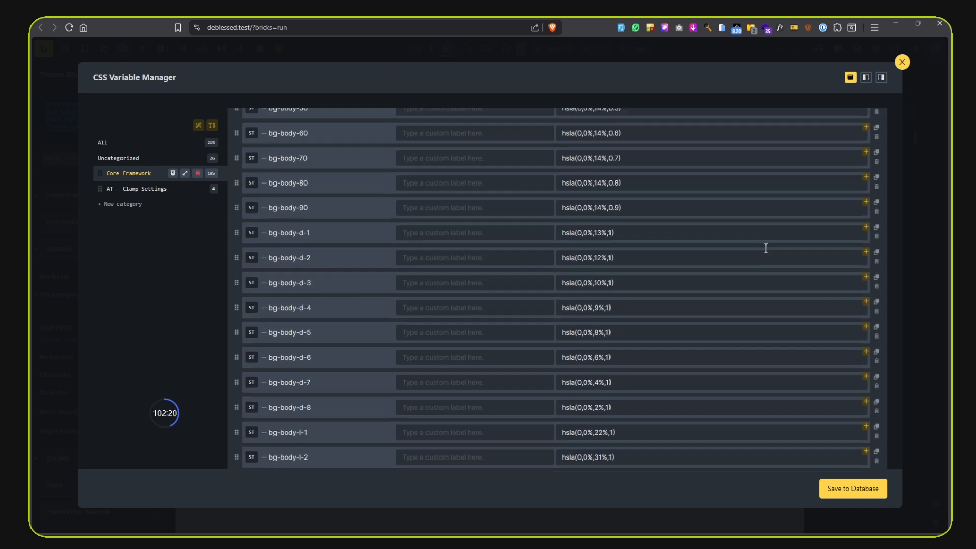
scroll(766, 248, "down", 15)
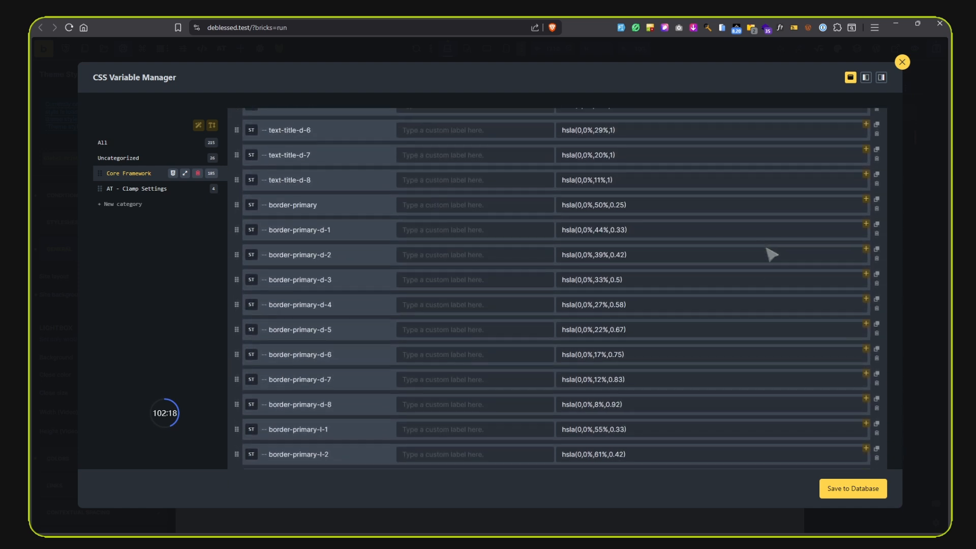
scroll(772, 254, "down", 20)
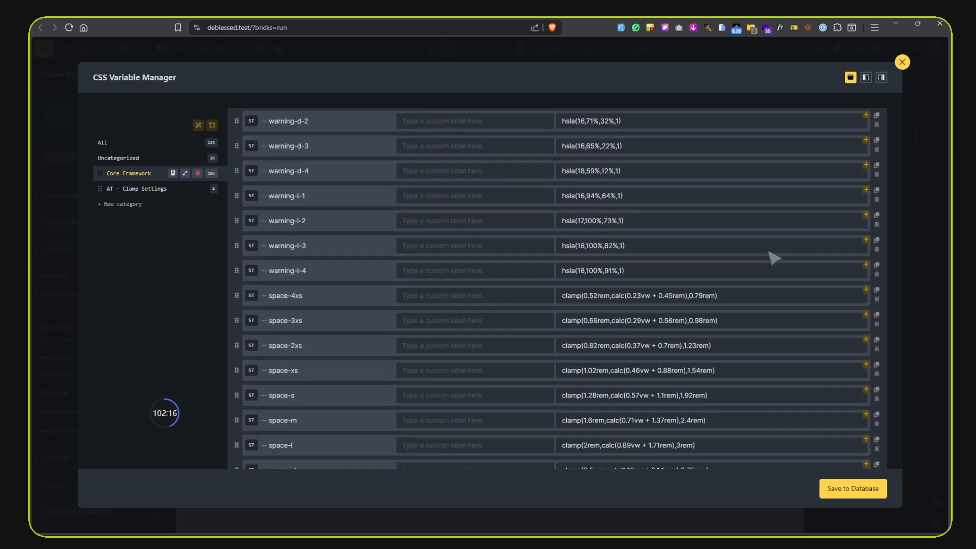
scroll(774, 258, "down", 20)
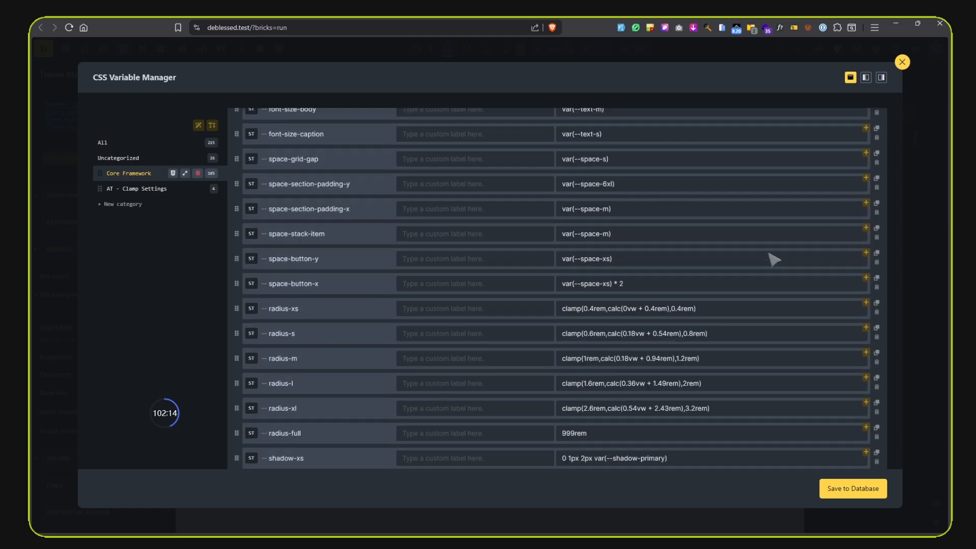
scroll(774, 258, "down", 5)
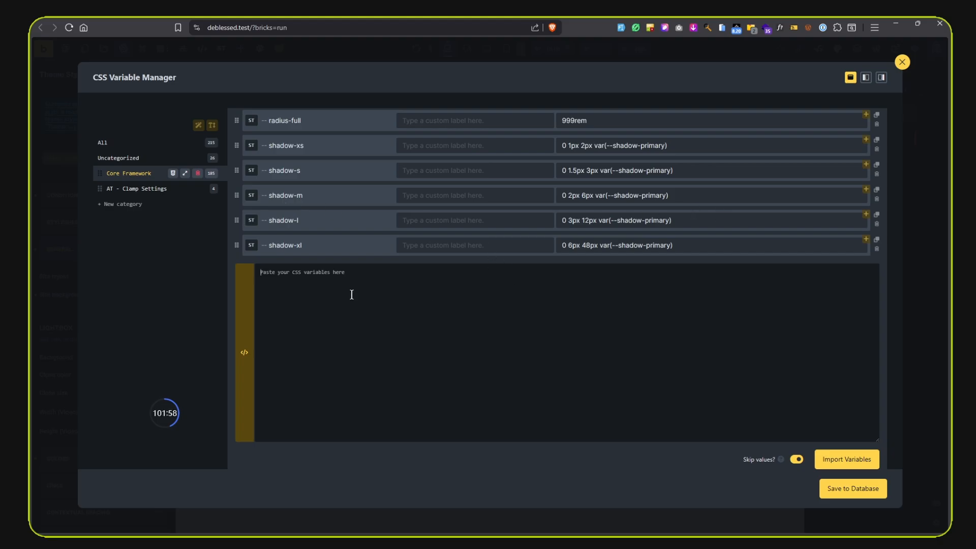
Paste the copied CSS variables into the Core Framework import box and review the secondary, tertiary and accent shades
key("ctrl+v")
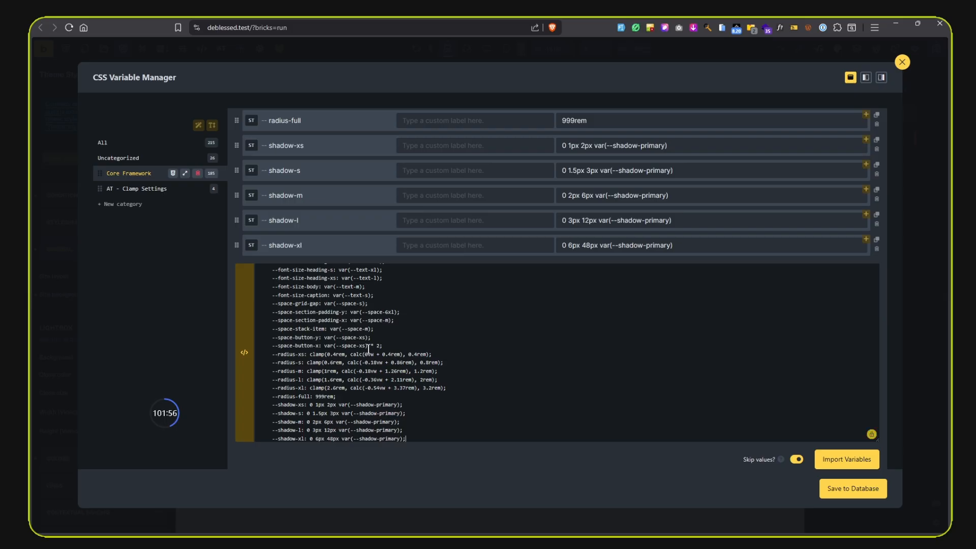
scroll(369, 349, "up", 10)
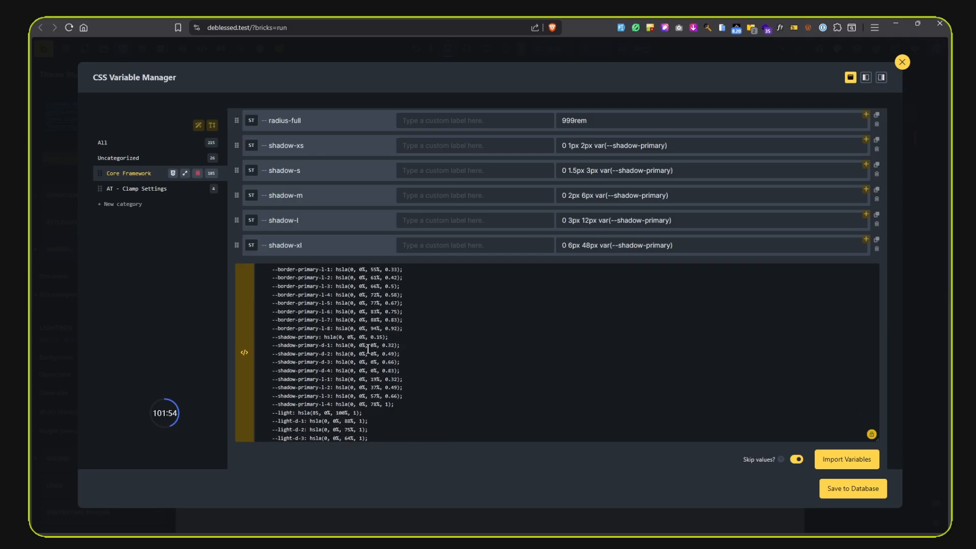
scroll(368, 349, "up", 10)
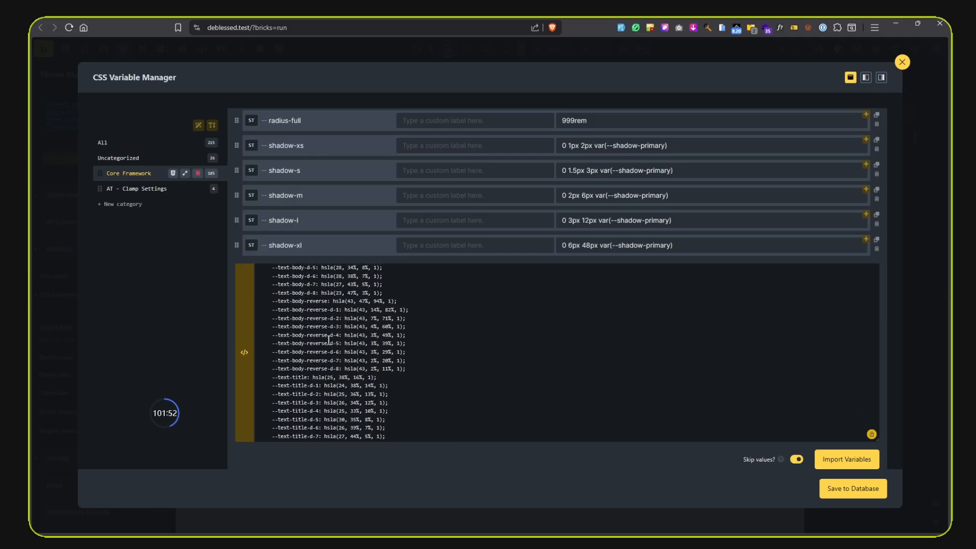
scroll(329, 340, "up", 10)
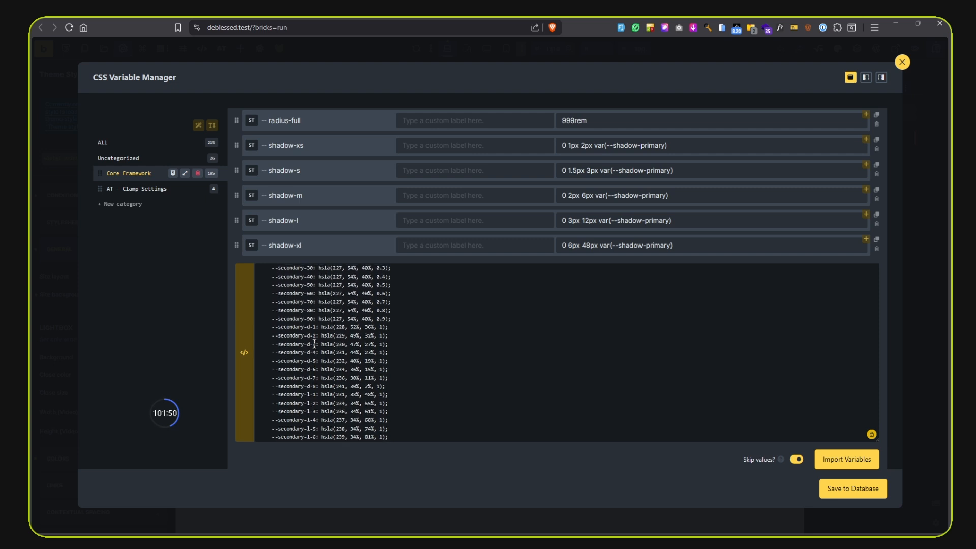
scroll(314, 344, "up", 3)
scroll(350, 338, "down", 8)
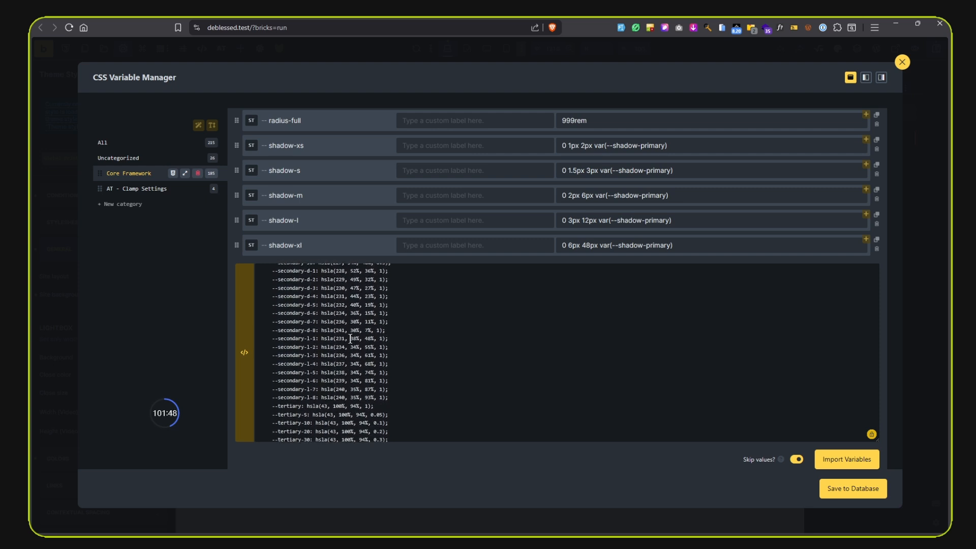
scroll(351, 338, "down", 10)
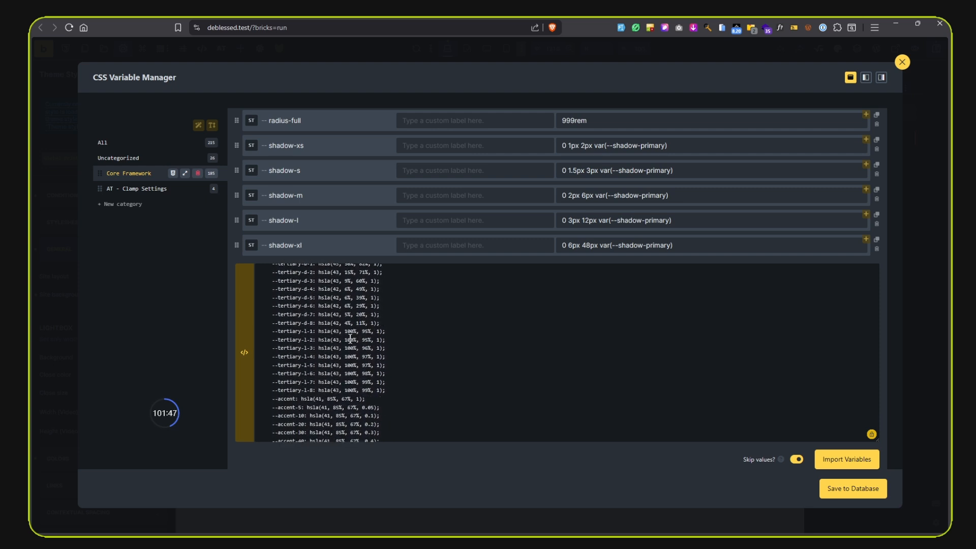
scroll(351, 364, "down", 3)
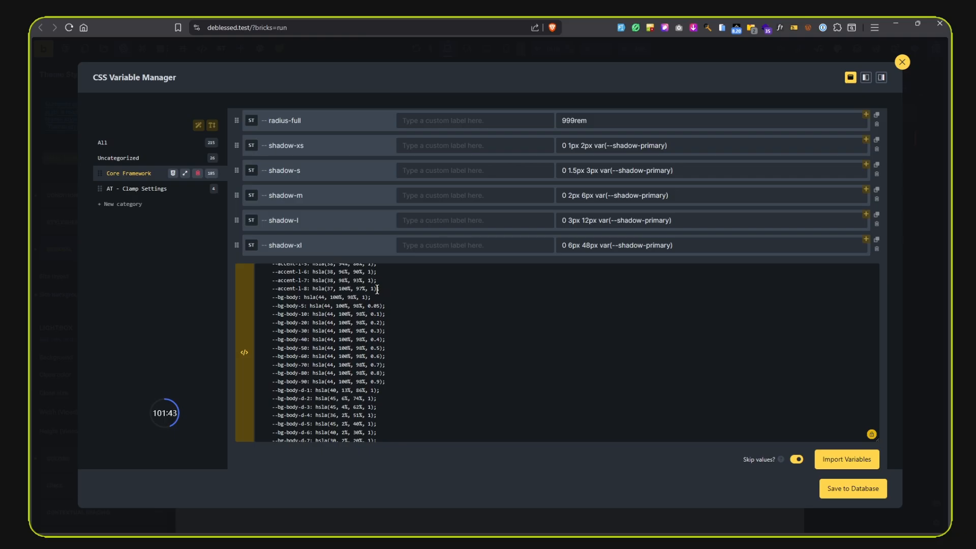
Trim the pasted list to the lines from --primary through --accent-l-8, removing both screen-width lines and everything from --bg-body onward
left_click_drag(376, 290, 492, 521)
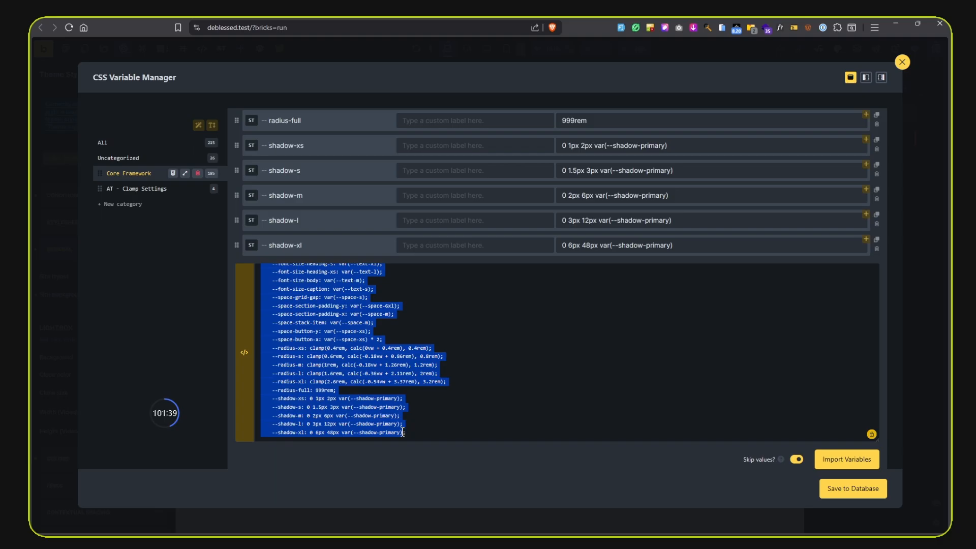
key("BackSpace")
scroll(398, 331, "up", 15)
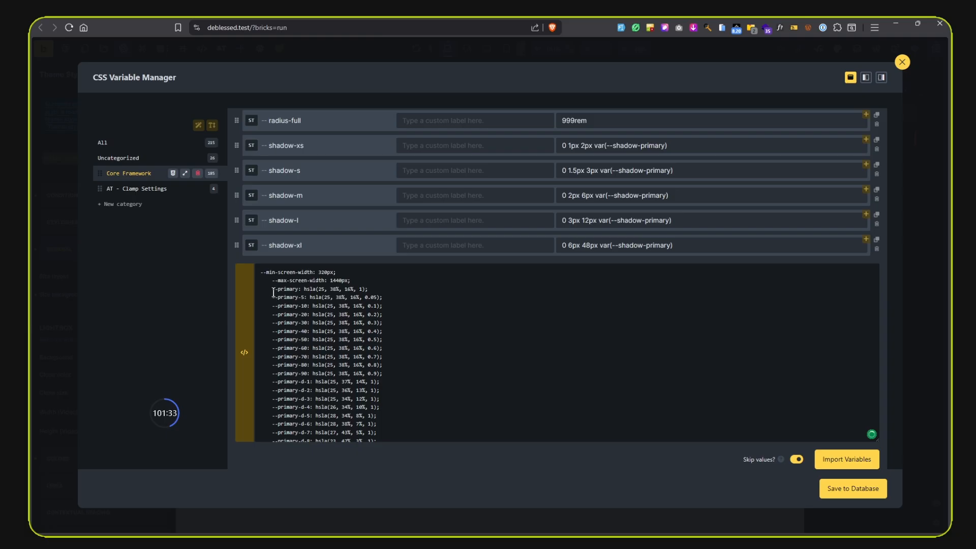
left_click_drag(273, 293, 257, 273)
key("BackSpace")
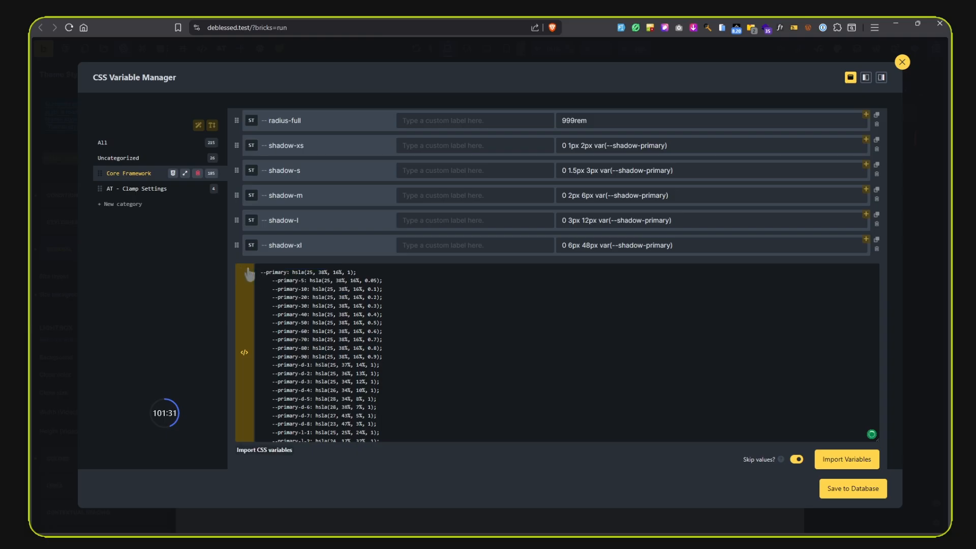
Import the trimmed variables into Core Framework with their values skipped, and check the new primary, secondary, tertiary and accent entries
left_click(857, 460)
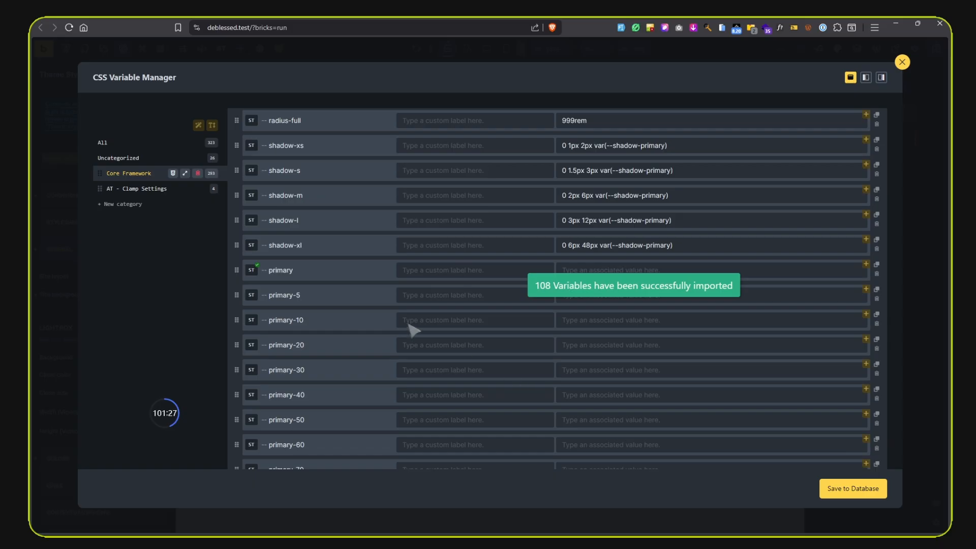
scroll(478, 361, "down", 10)
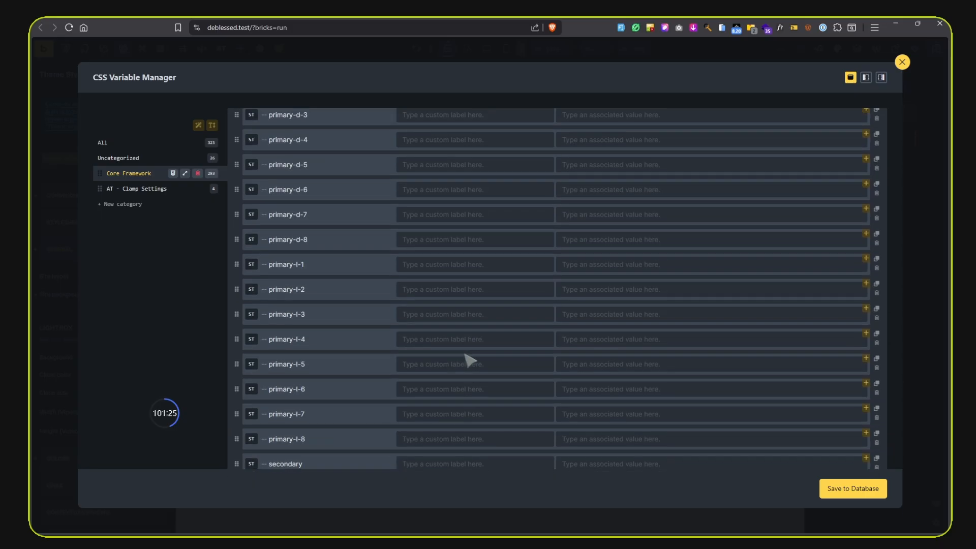
scroll(469, 360, "down", 15)
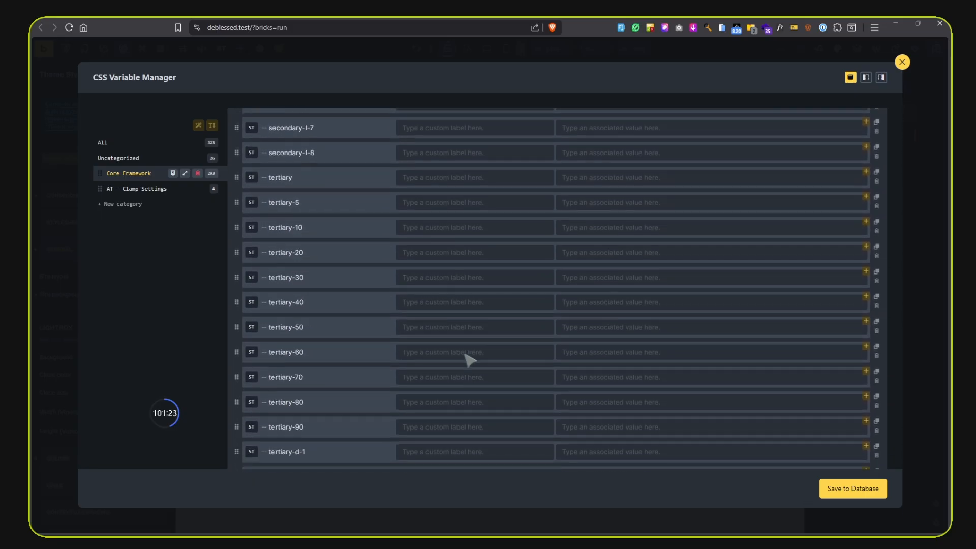
scroll(469, 360, "down", 5)
scroll(438, 337, "down", 10)
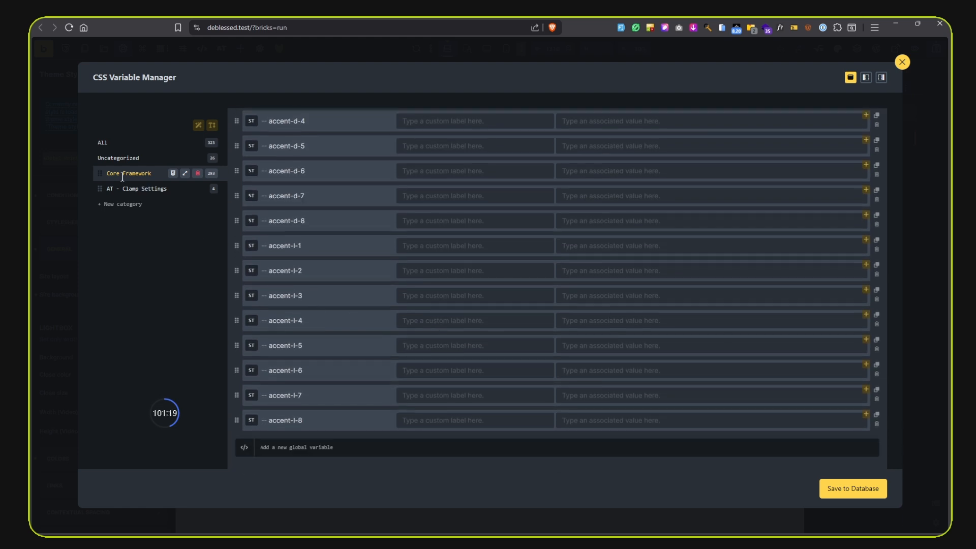
Reopen the CSS Variable Manager, save the variables to the database, and close the manager
left_click(903, 62)
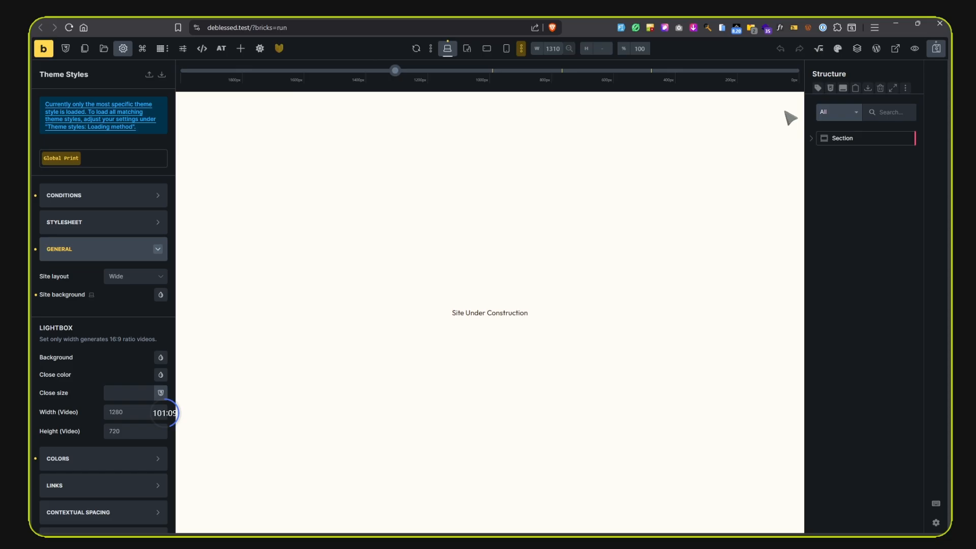
left_click(821, 50)
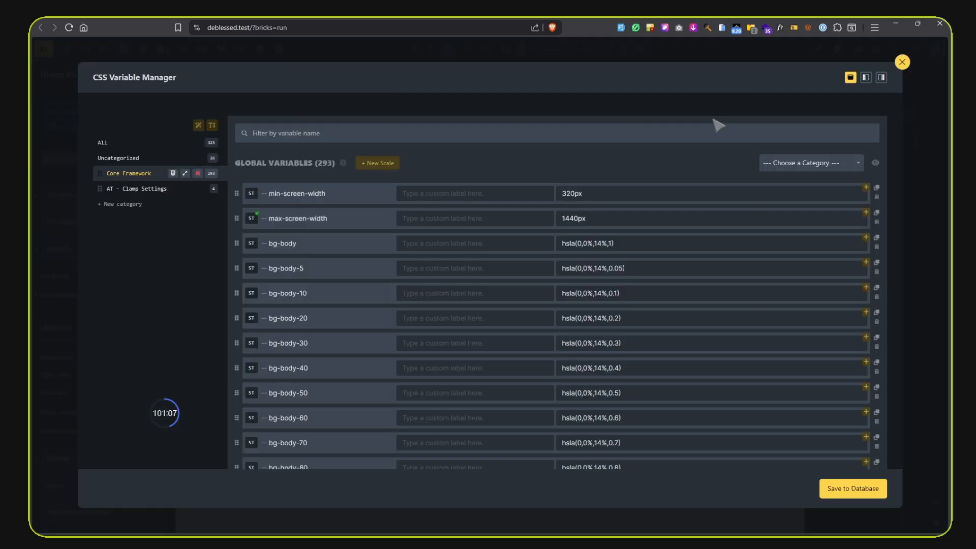
left_click(861, 490)
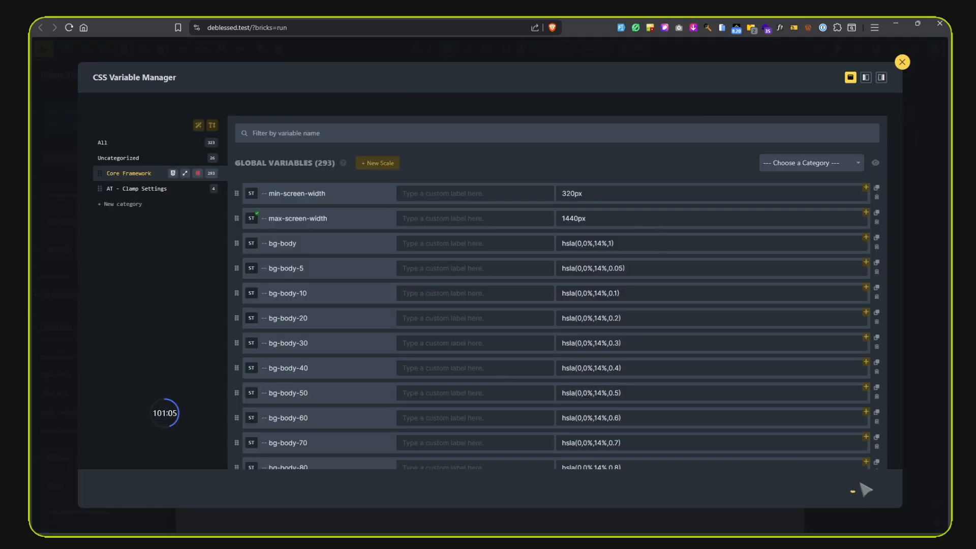
scroll(699, 338, "down", 2)
scroll(698, 341, "down", 15)
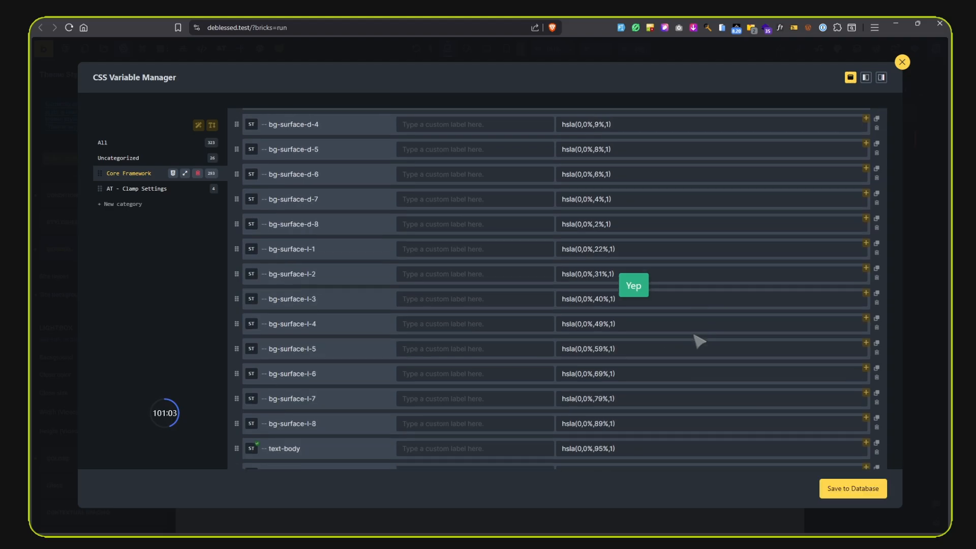
scroll(693, 335, "up", 17)
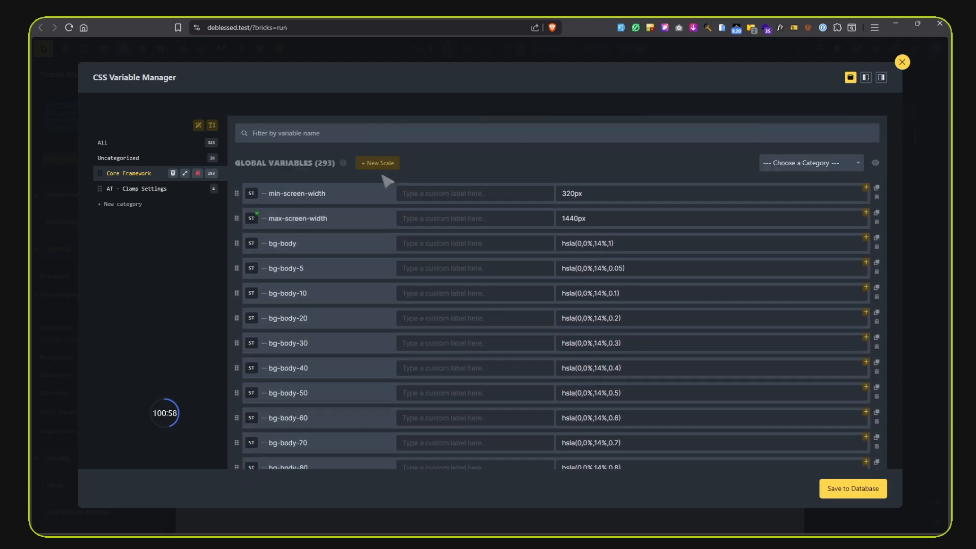
left_click(904, 62)
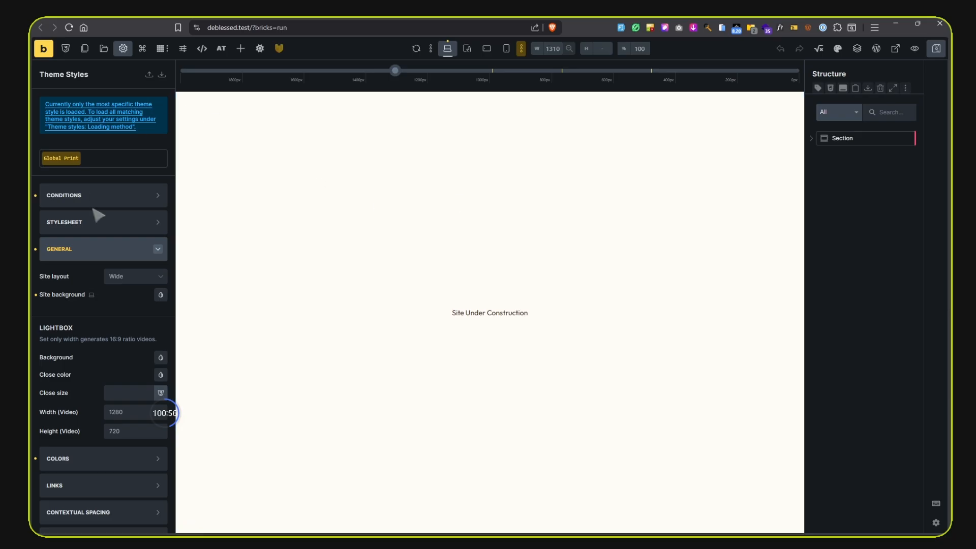
Open the site background's color choices and filter the CSS variables by "primar"
left_click(157, 297)
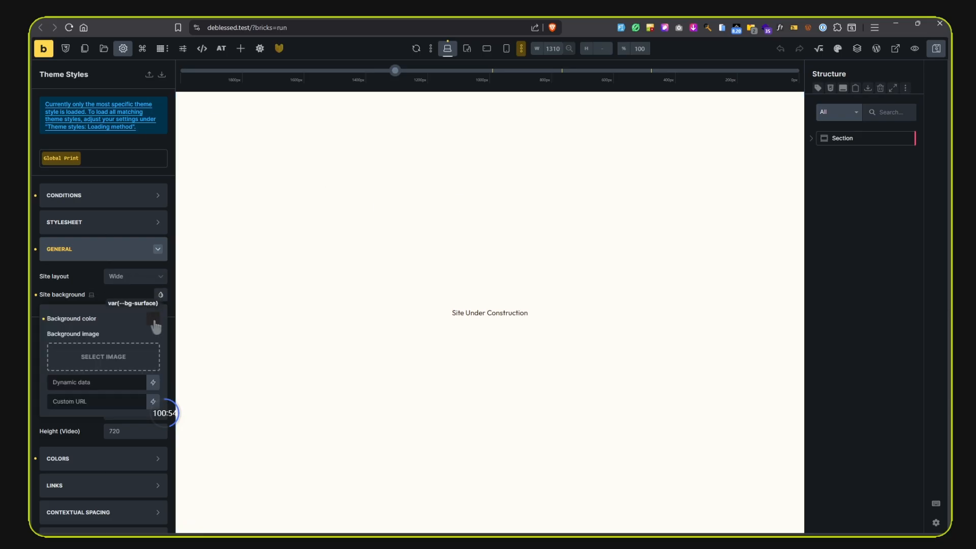
left_click(154, 321)
type("primar")
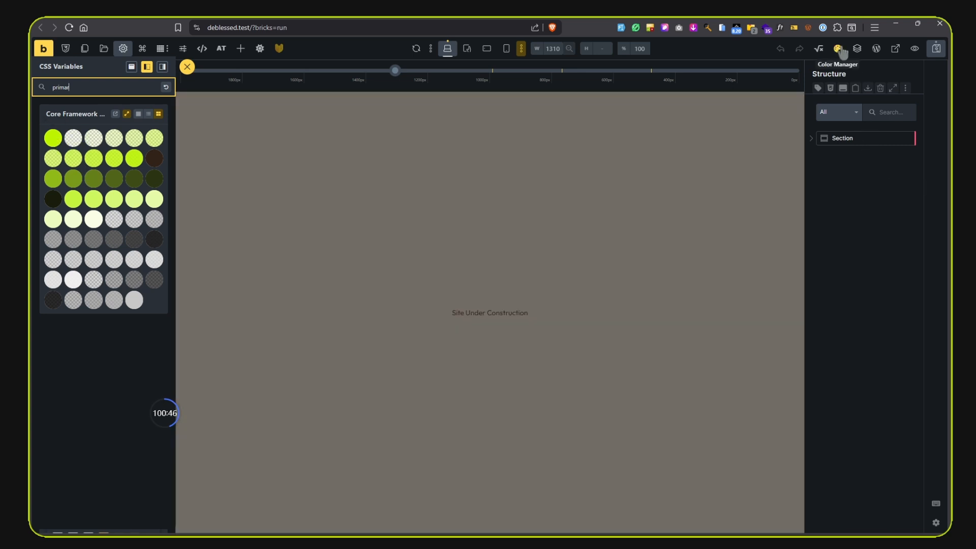
Open the Color Manager and examine the primary shades in the Core Framework palette
left_click(838, 48)
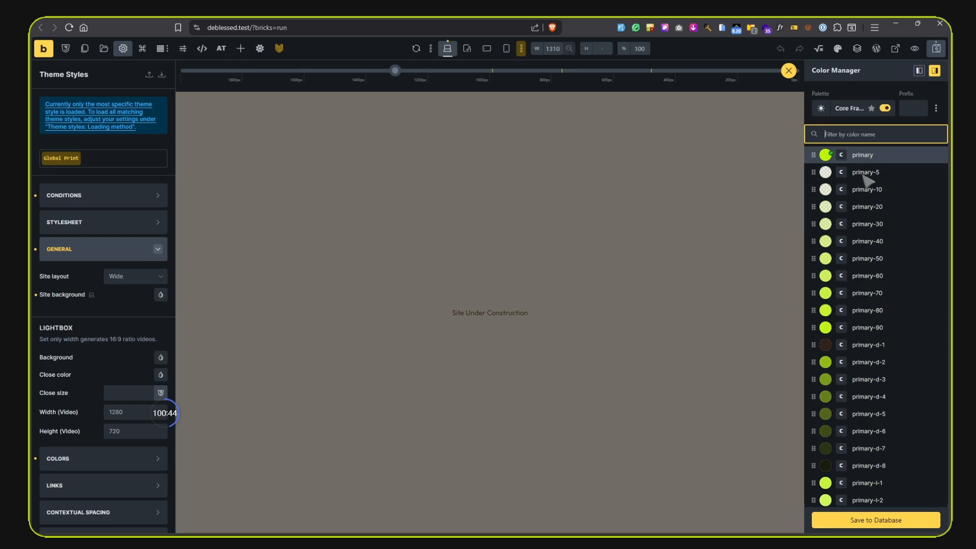
scroll(886, 320, "down", 5)
scroll(886, 320, "up", 3)
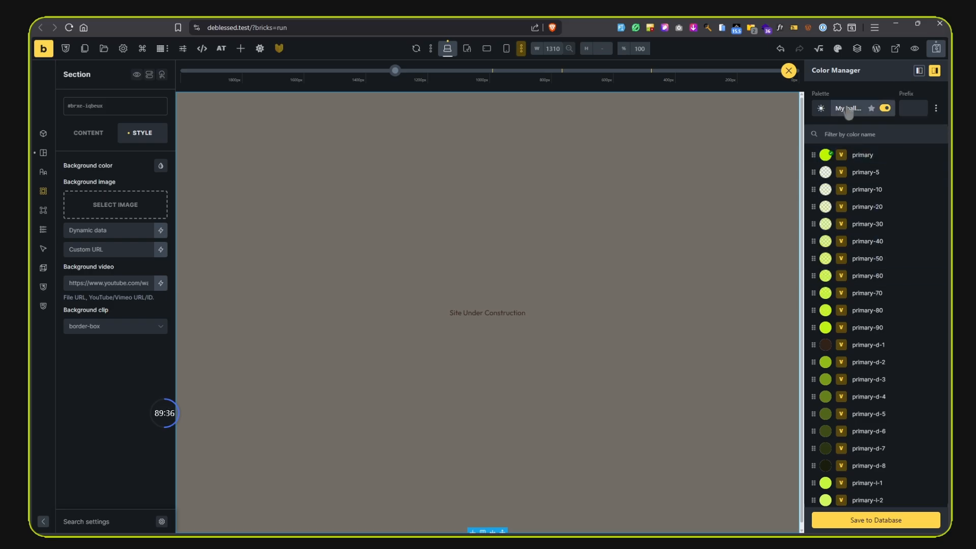
Create a new color palette named "fix color viewer" in the Color Manager
left_click(936, 108)
left_click(865, 163)
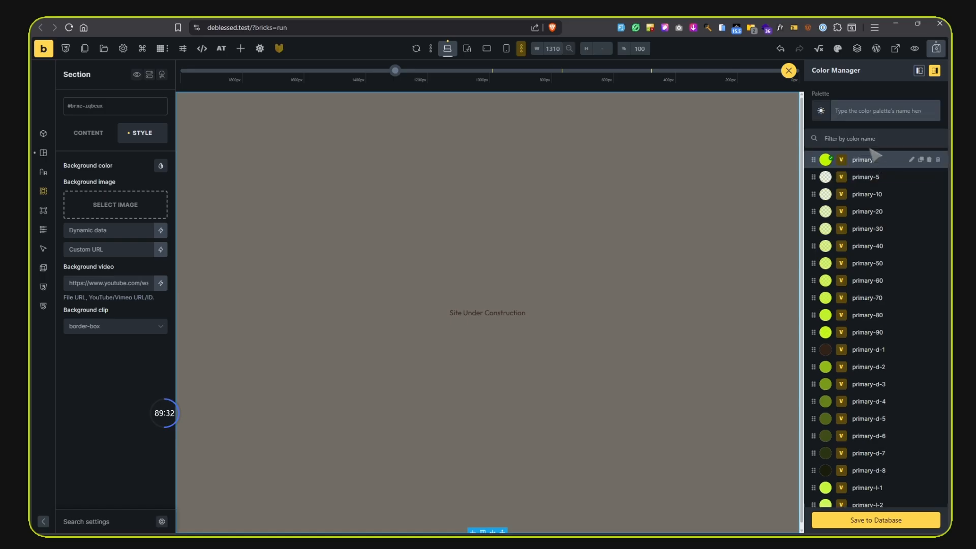
type("t")
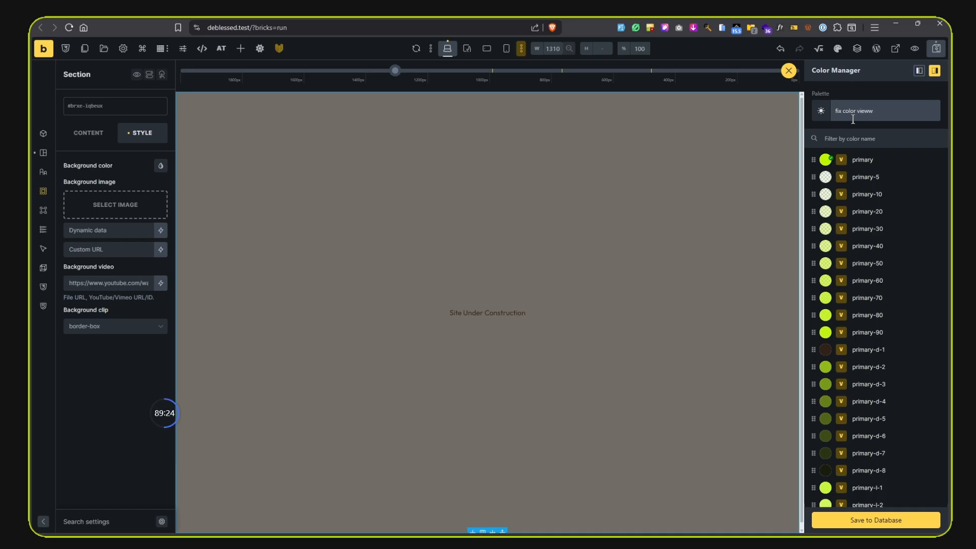
key("Return")
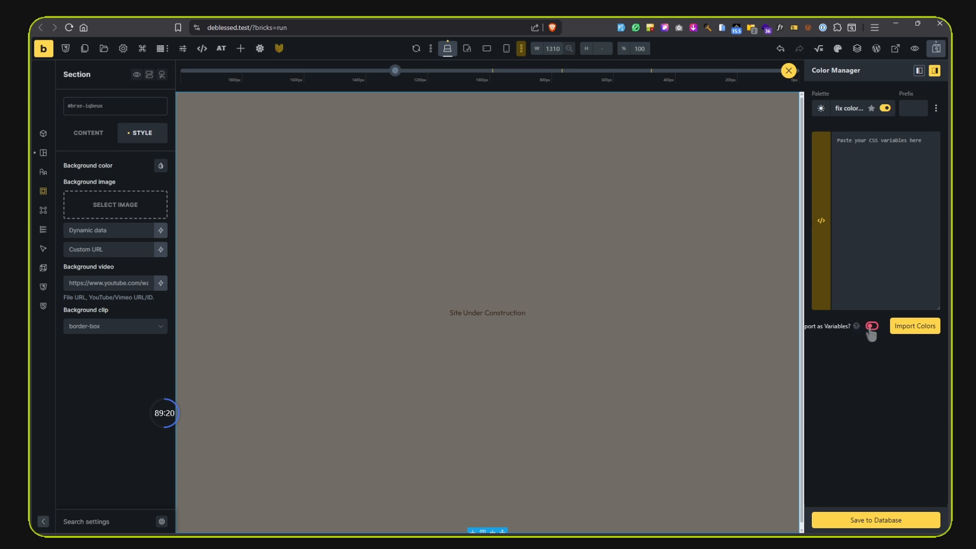
Import the copied CSS color variables into the fix color viewer palette with the import-as-variables option off
left_click(879, 238)
key("ctrl+v")
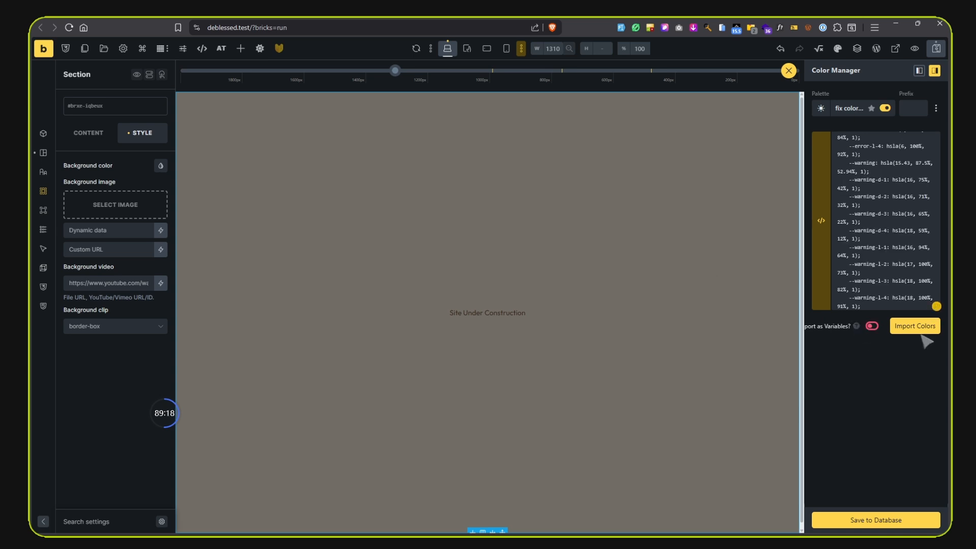
left_click(914, 328)
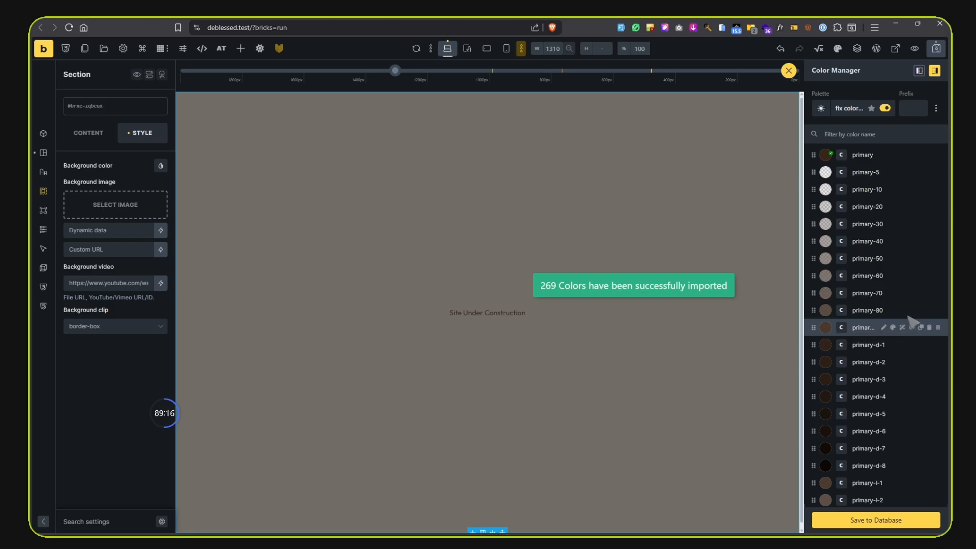
Switch to the My pallete palette and examine its primary and secondary shades
left_click(844, 108)
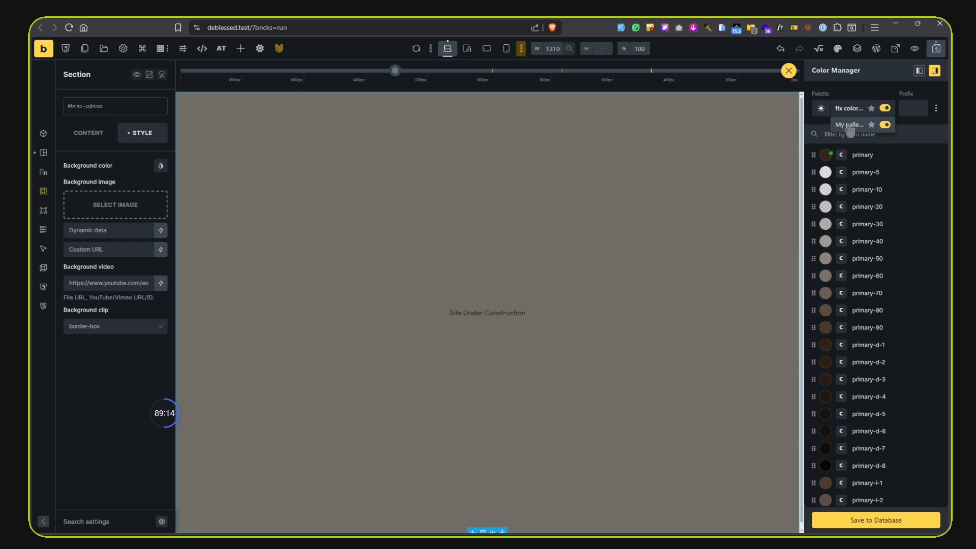
left_click(849, 124)
scroll(874, 318, "down", 5)
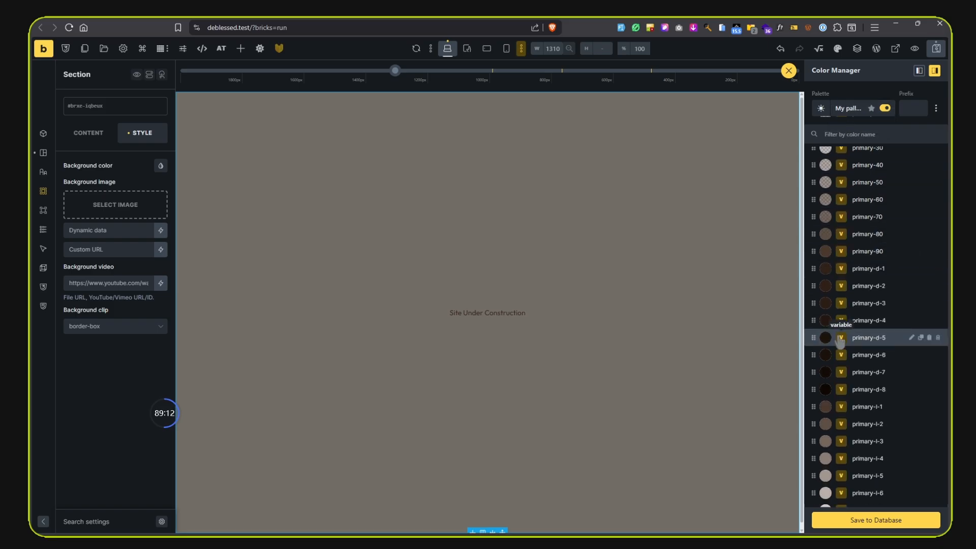
scroll(873, 318, "down", 2)
scroll(872, 316, "up", 5)
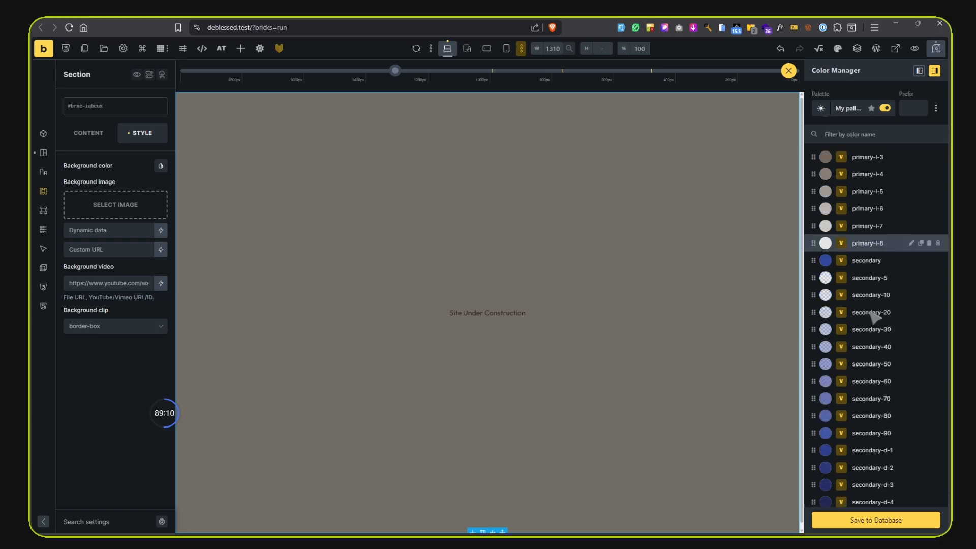
Set My pallete as the default color palette and look through its variable colors
left_click(849, 109)
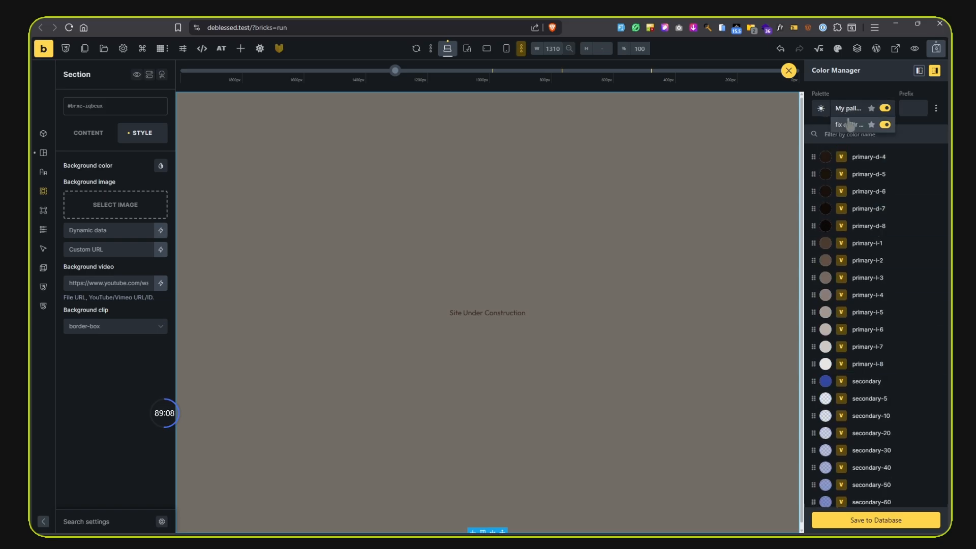
left_click(854, 124)
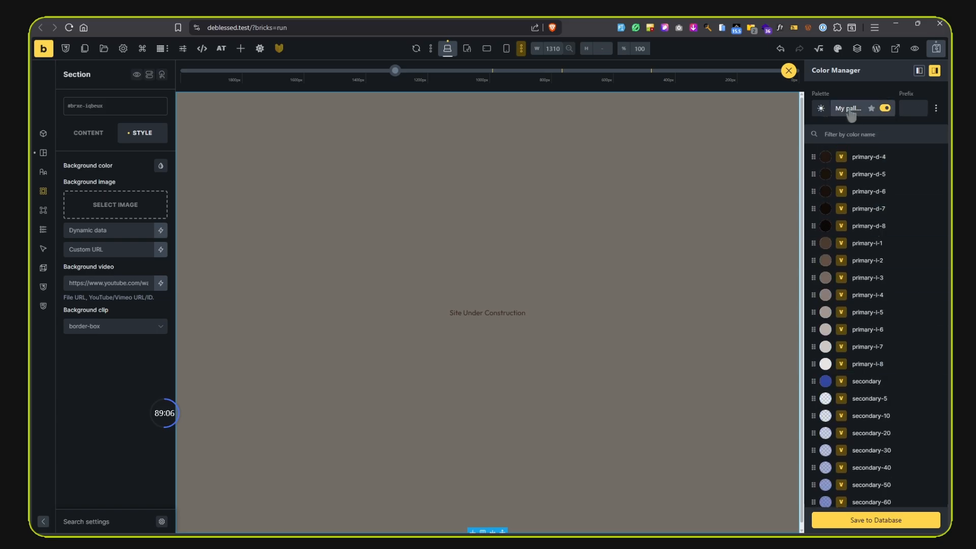
left_click(868, 110)
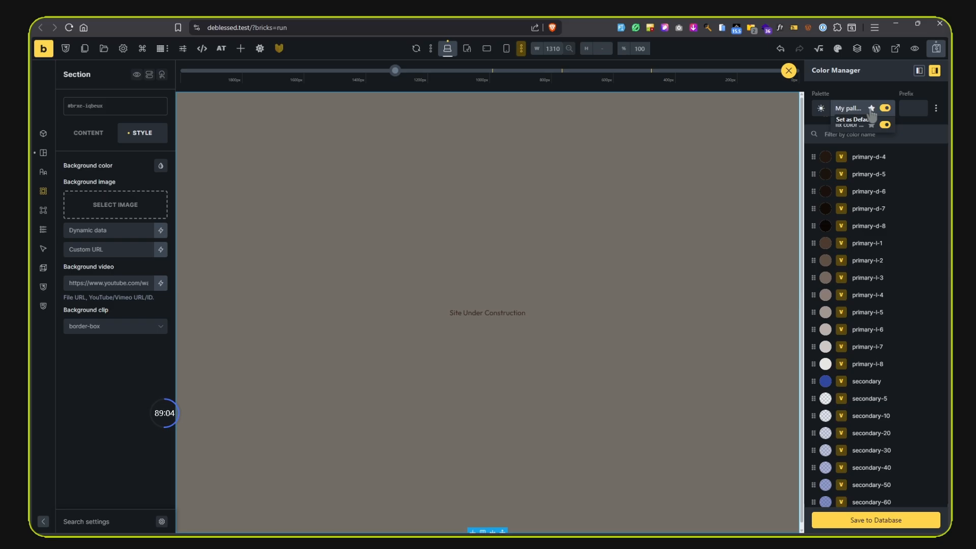
left_click(871, 108)
scroll(859, 305, "up", 5)
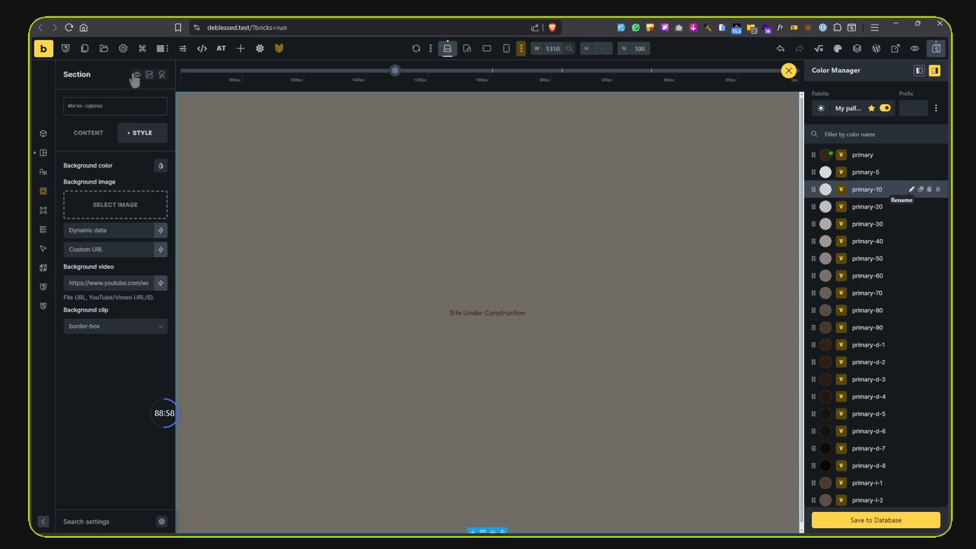
scroll(883, 226, "down", 4)
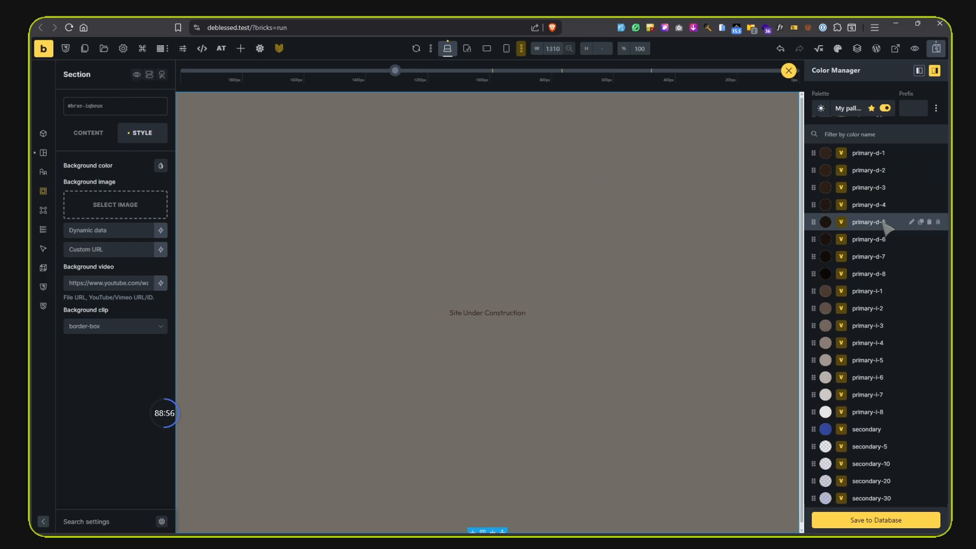
scroll(884, 227, "up", 5)
Close the Color Manager and check the My pallete swatches offered for the section's background color
left_click(160, 166)
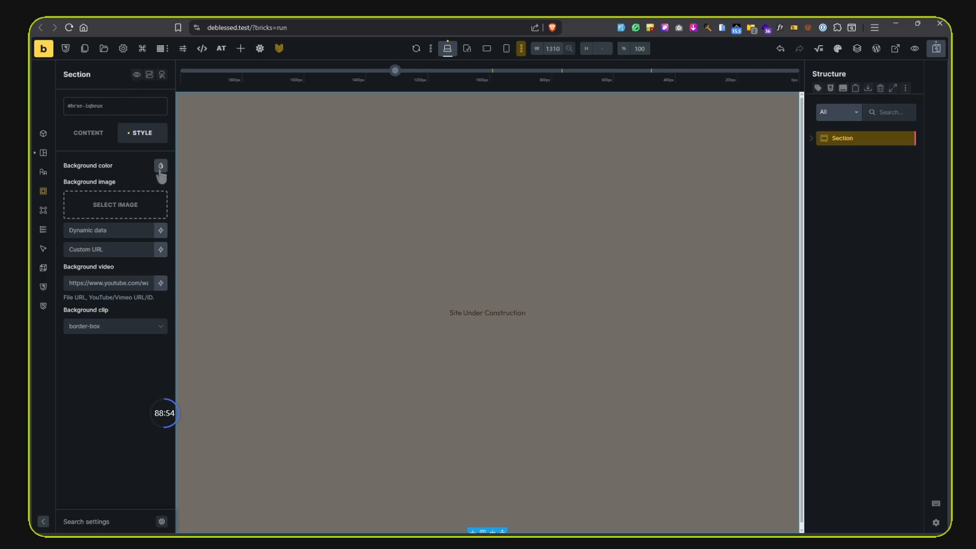
left_click(159, 167)
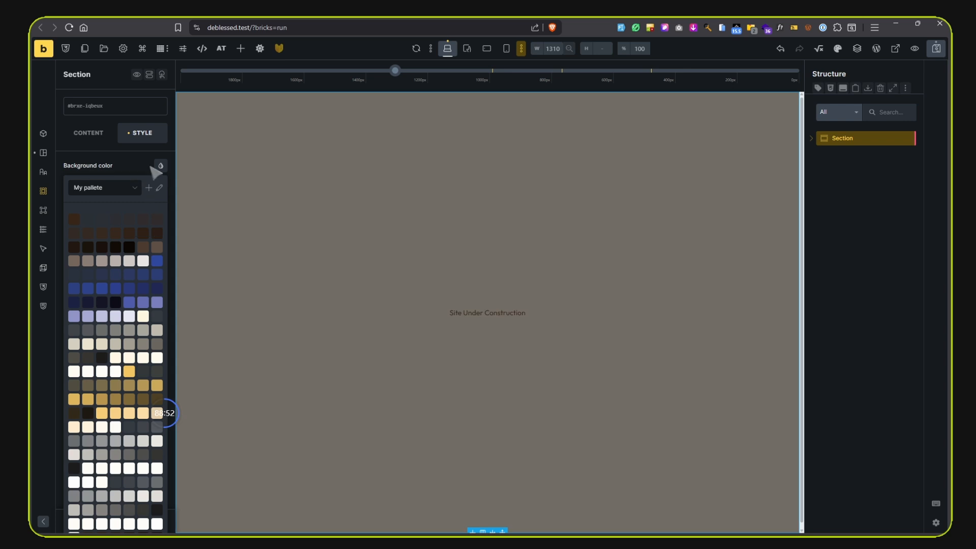
left_click(160, 167)
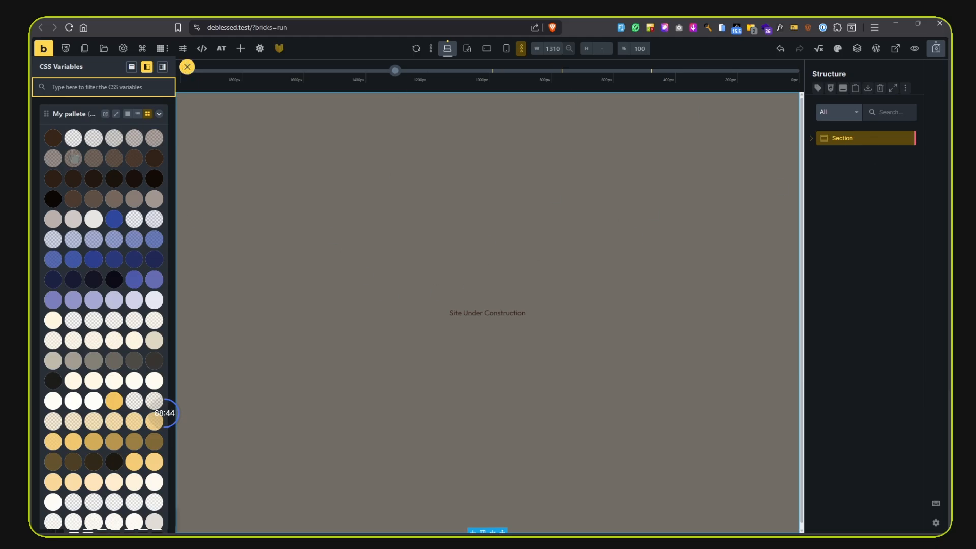
left_click(255, 280)
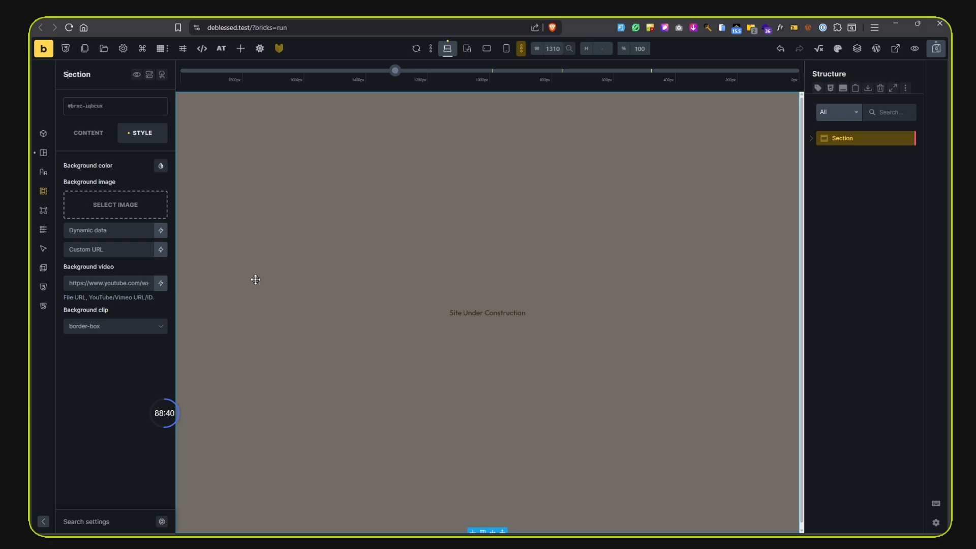
Open the Global Print theme style and check the colors assigned in its Colors settings
left_click(123, 48)
left_click(89, 109)
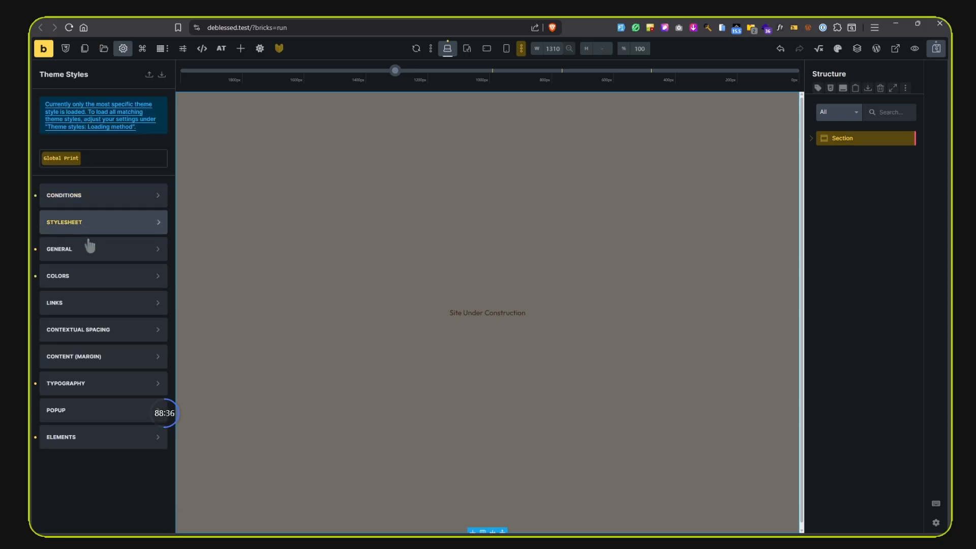
left_click(89, 275)
scroll(87, 258, "down", 2)
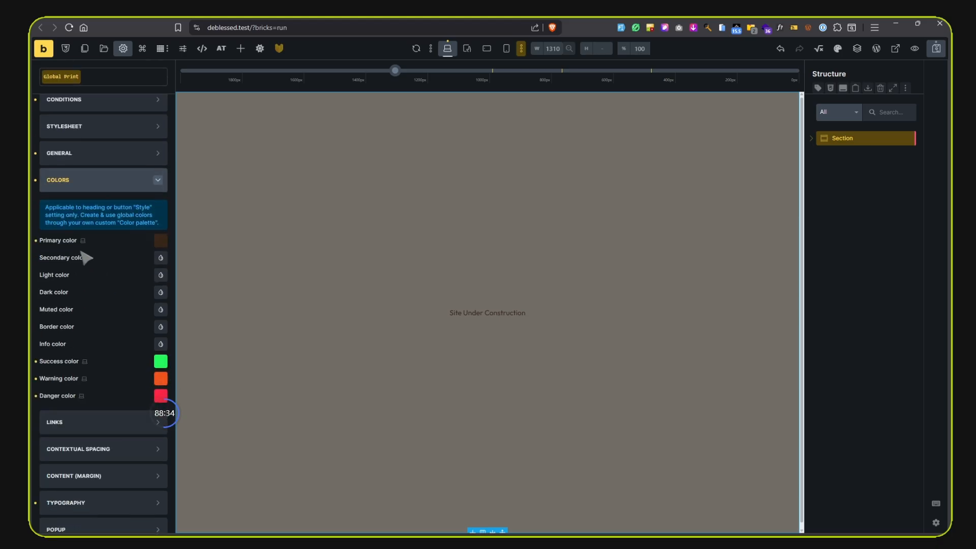
left_click(106, 189)
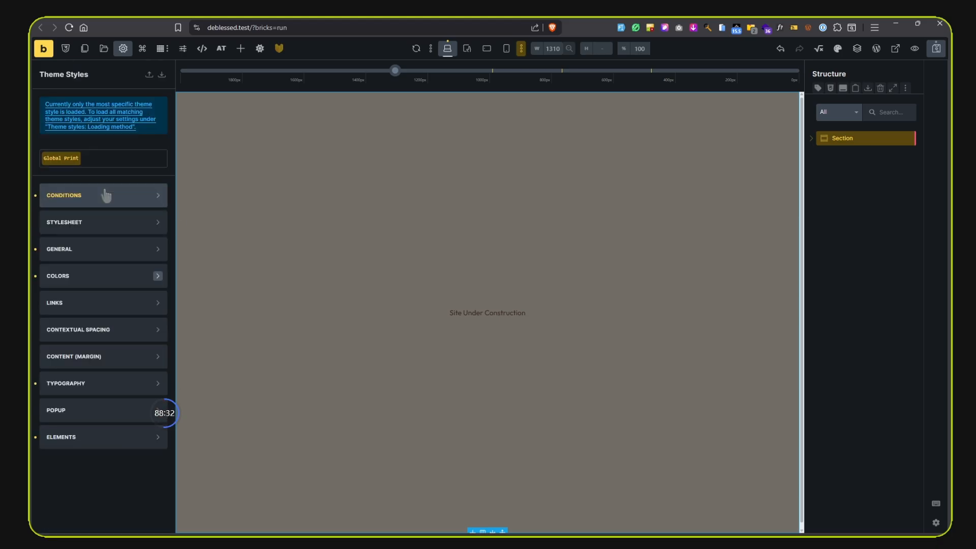
Keep My pallete expanded in the CSS variables list and set the theme style's site background color to its bg-body variable
left_click(79, 254)
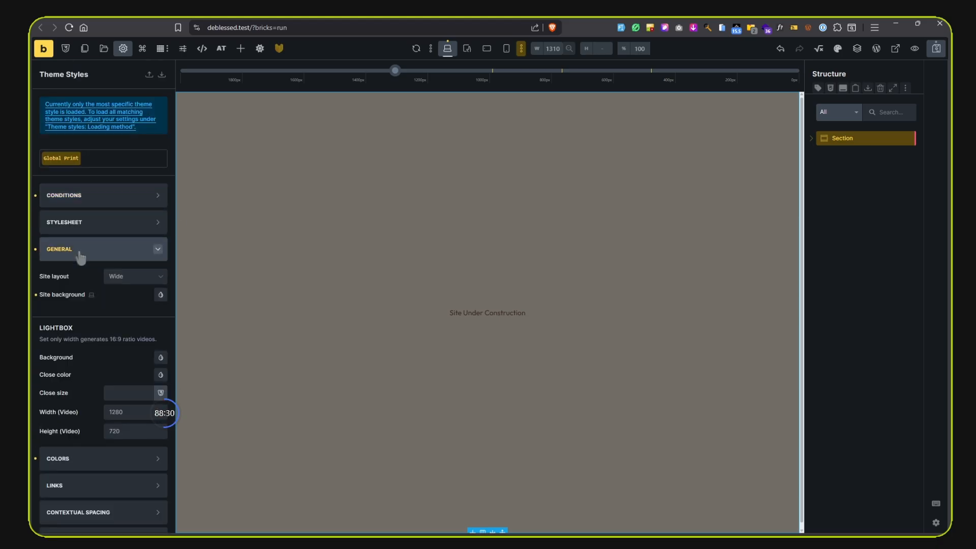
left_click(161, 294)
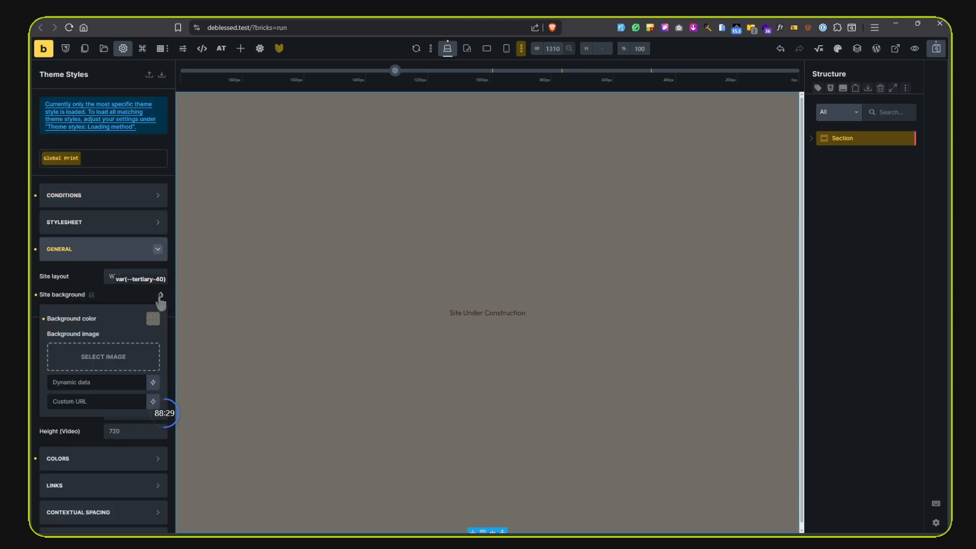
left_click(154, 325)
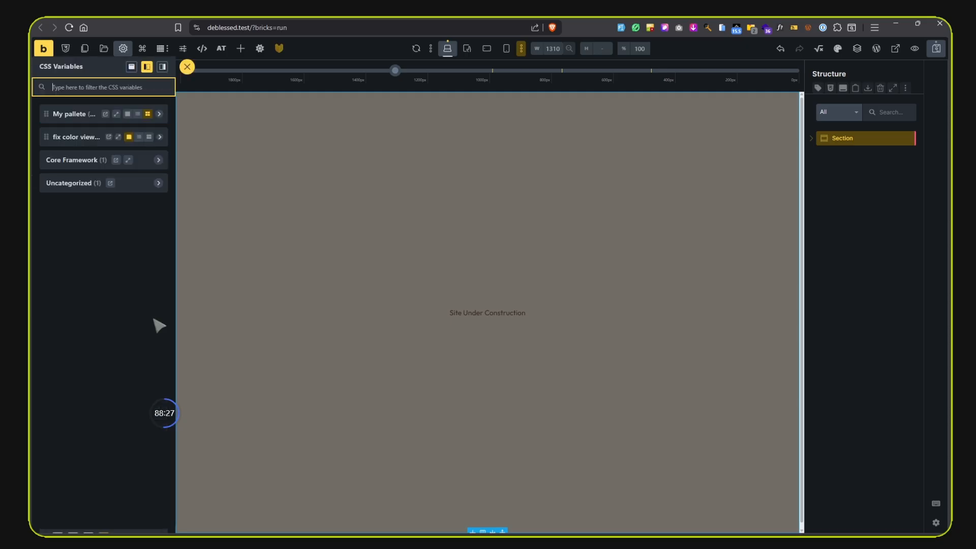
left_click(116, 116)
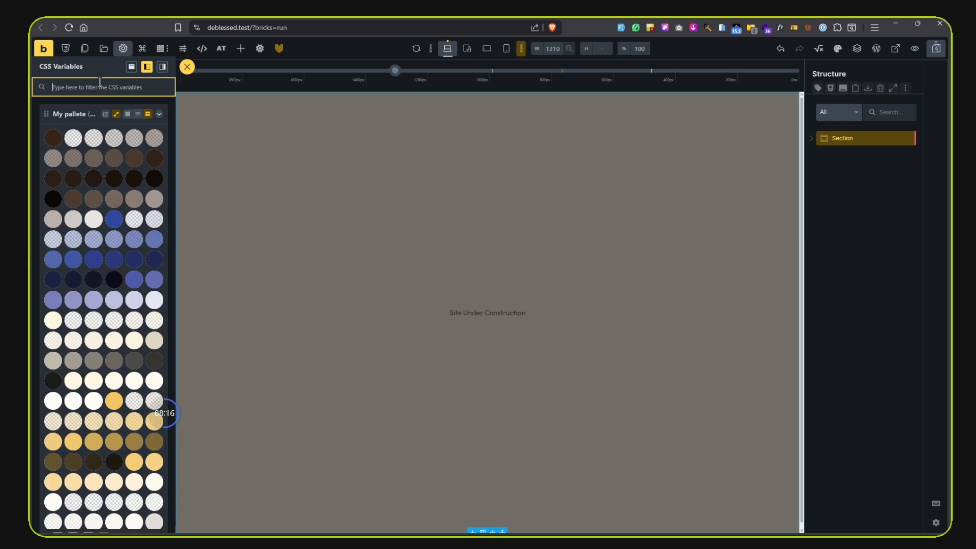
type("bg-body")
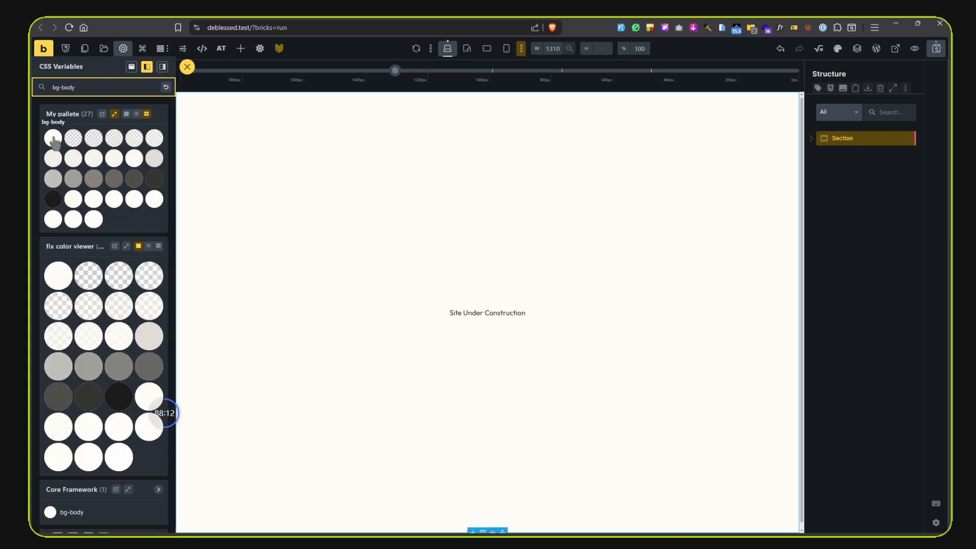
left_click(54, 143)
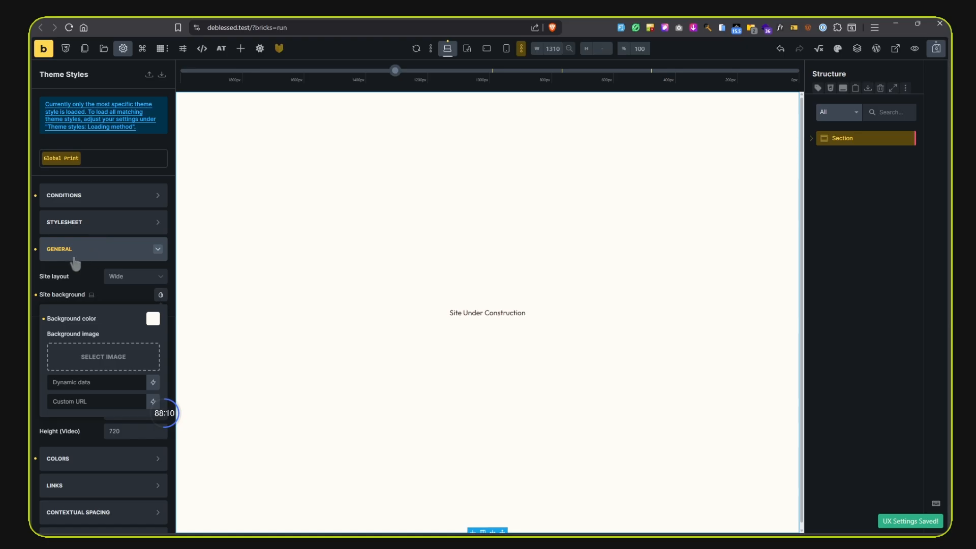
left_click(142, 249)
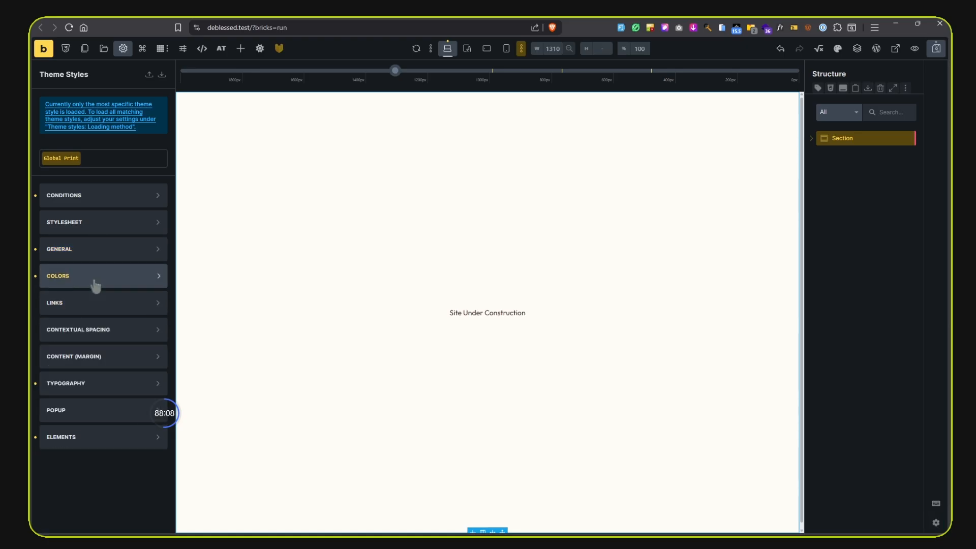
Set the font size of the theme style's body typography to the Core Framework variable font-size-body
left_click(88, 381)
scroll(127, 325, "down", 5)
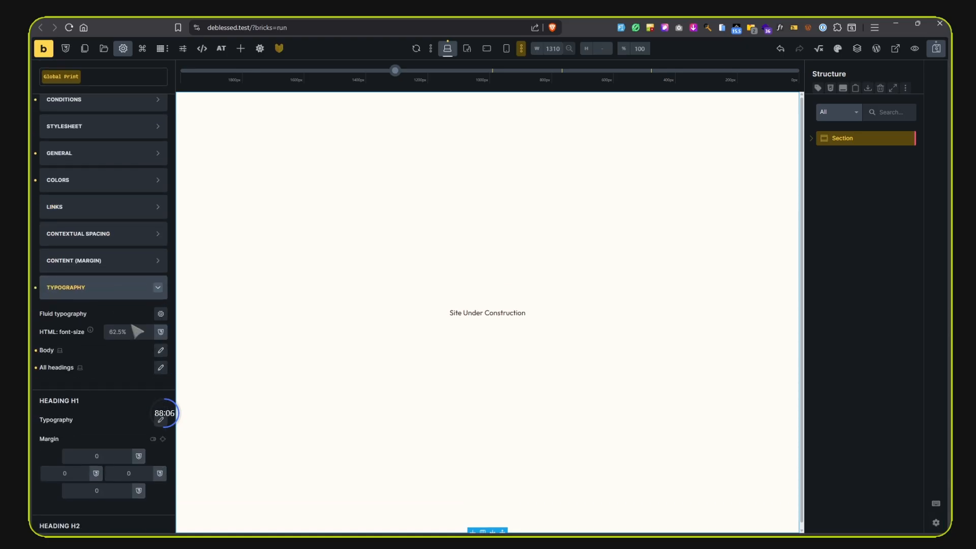
left_click(161, 206)
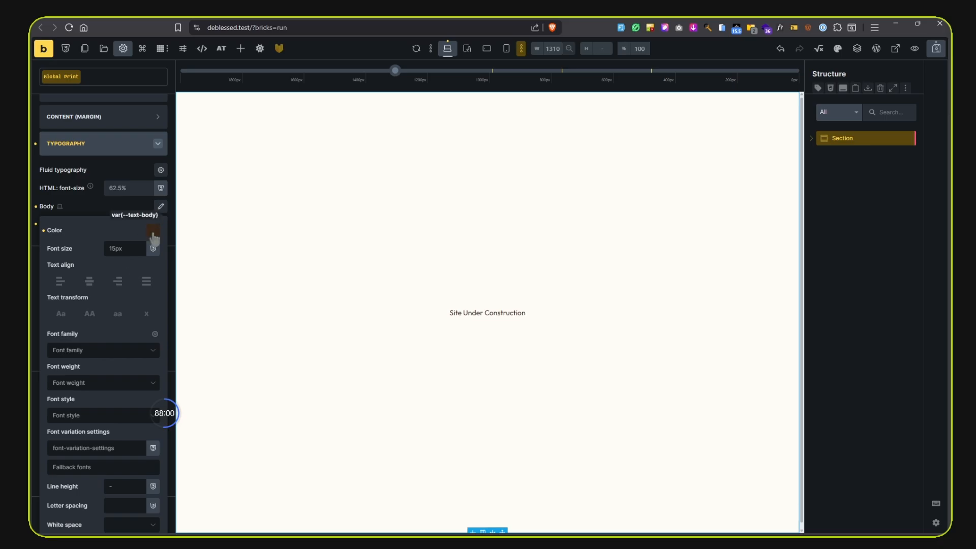
scroll(106, 348, "down", 2)
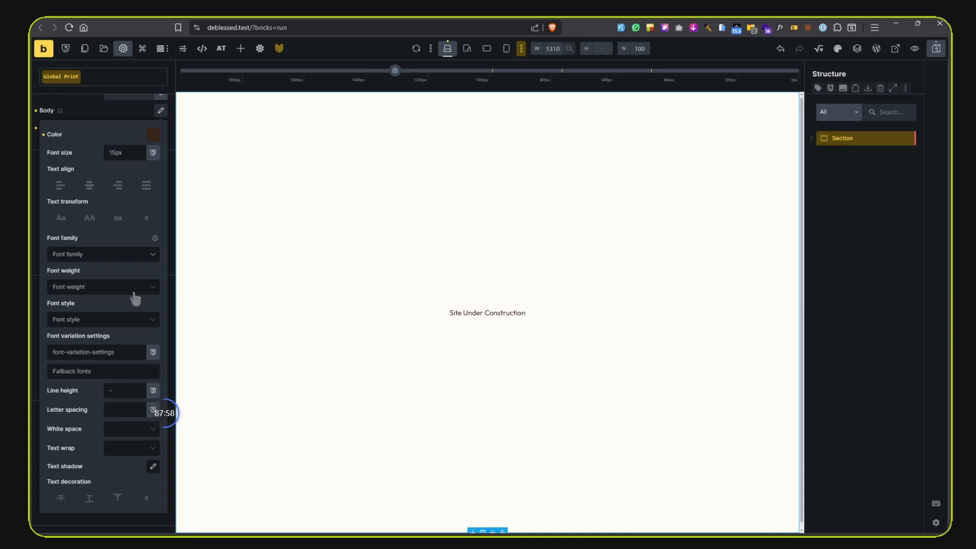
right_click(123, 155)
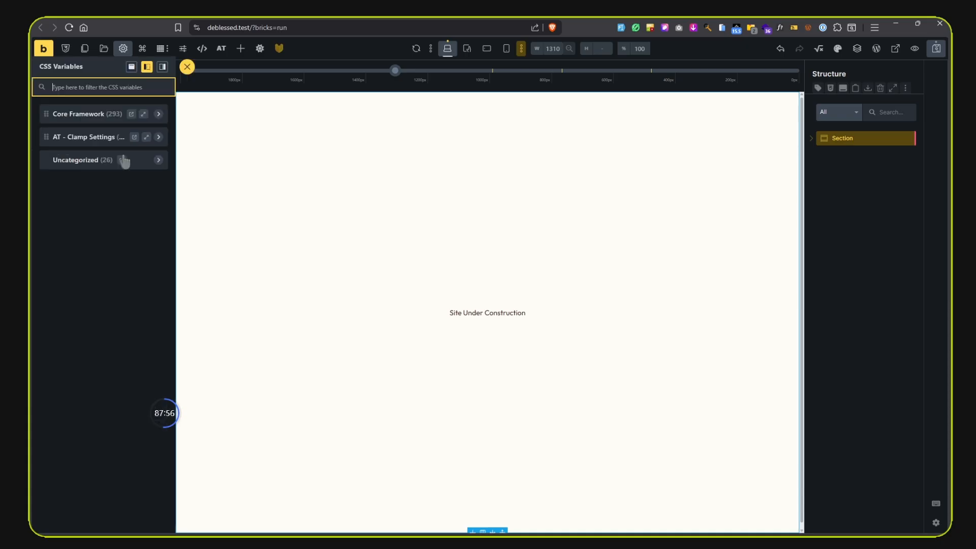
type("font")
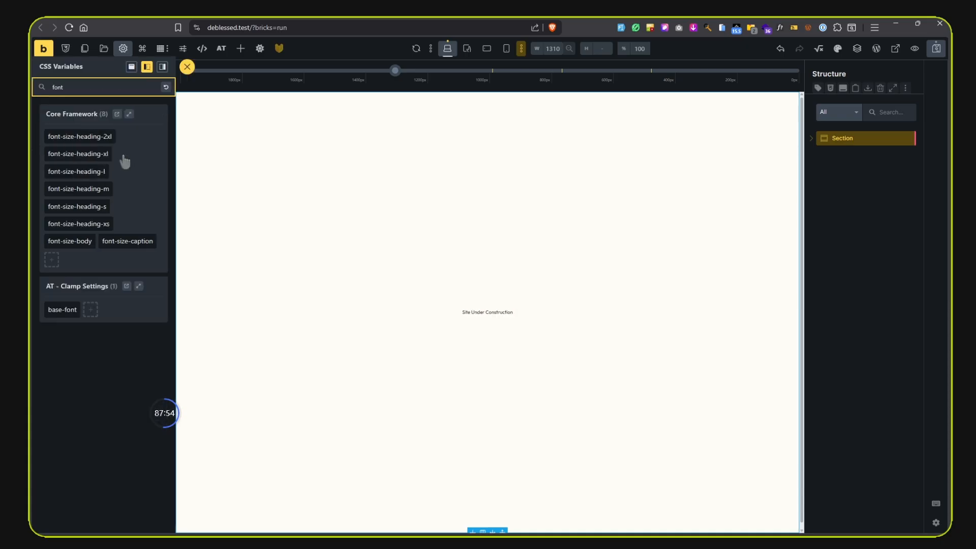
left_click(79, 243)
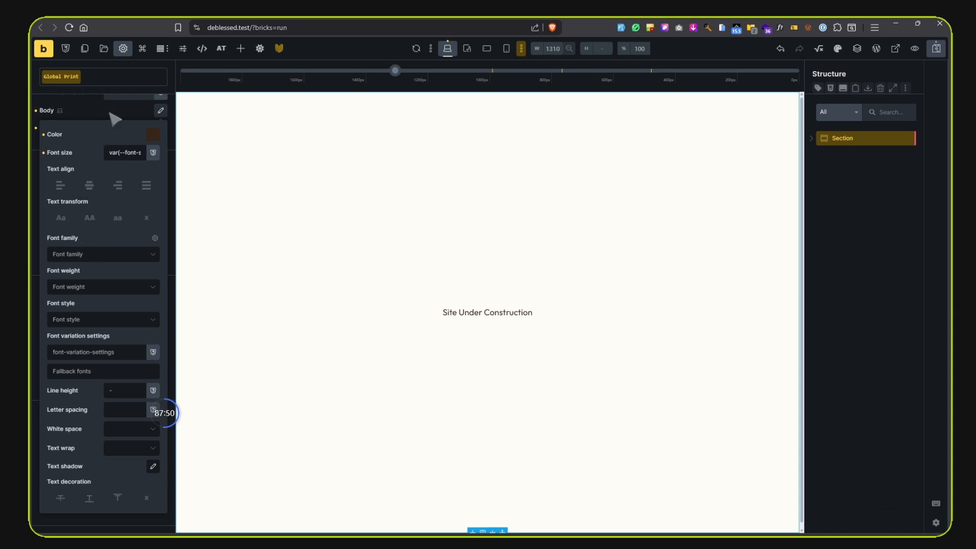
left_click(116, 120)
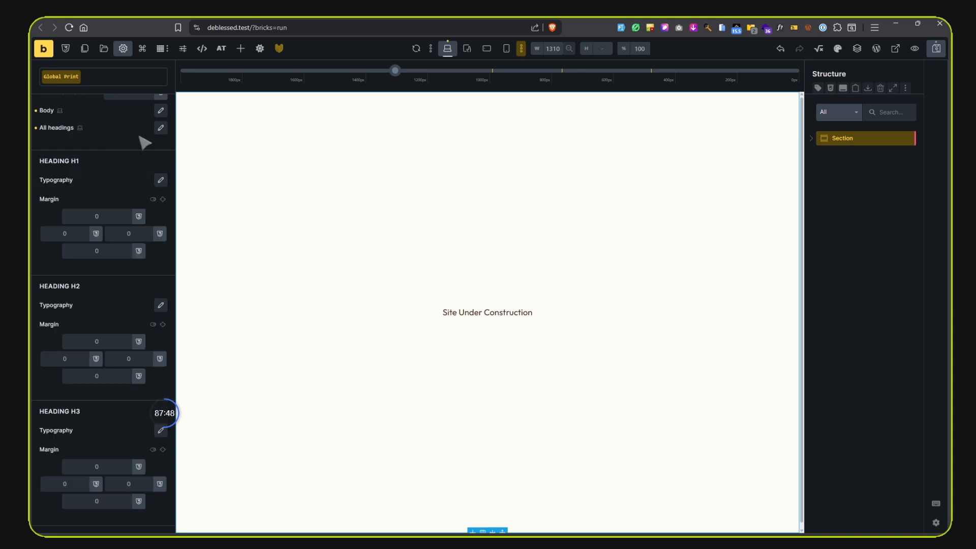
Check the All headings typography, filtering its color variables by "title" and viewing the variable assigned to its font size
left_click(160, 129)
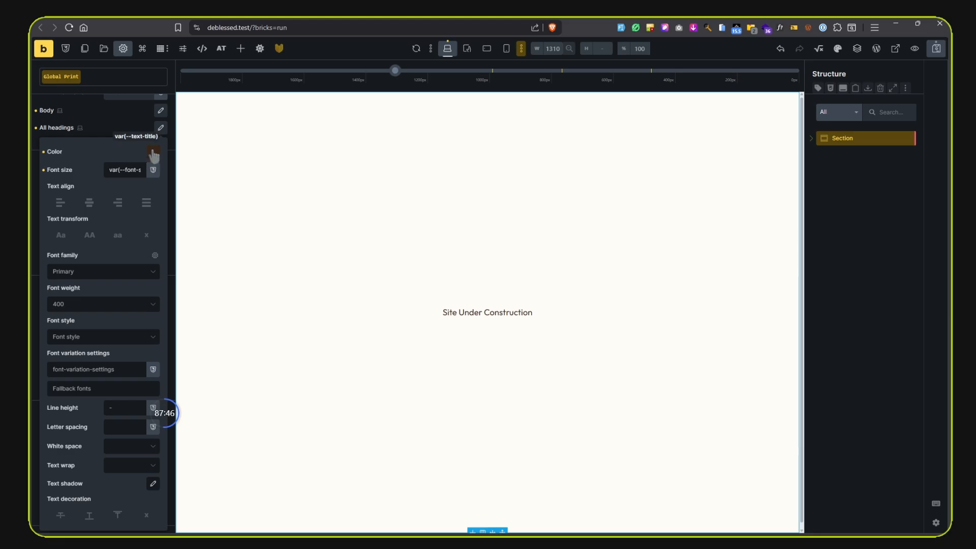
left_click(153, 152)
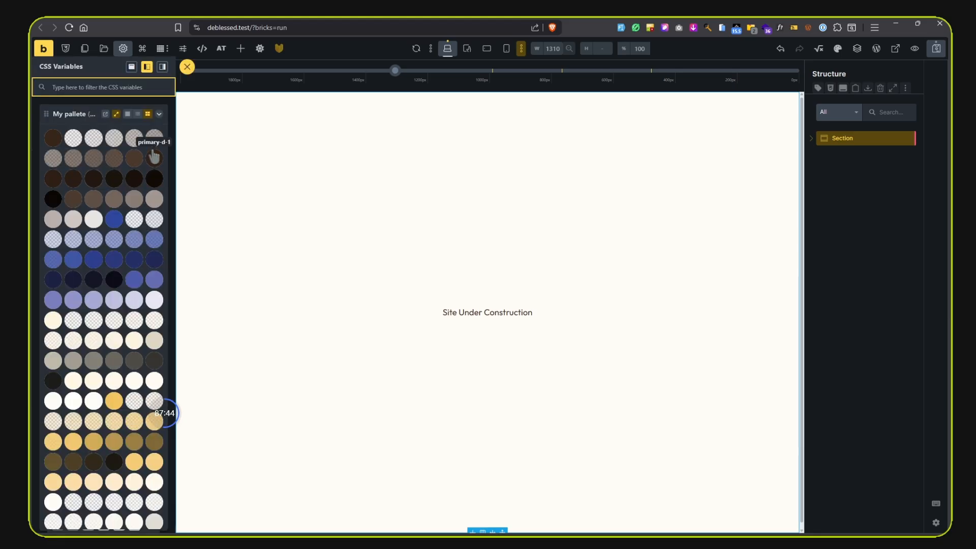
type("title")
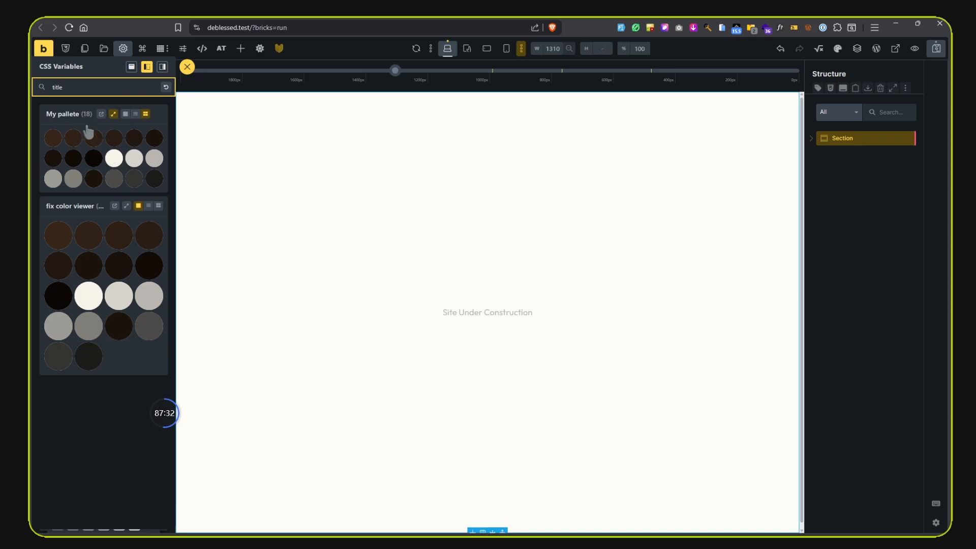
left_click(186, 68)
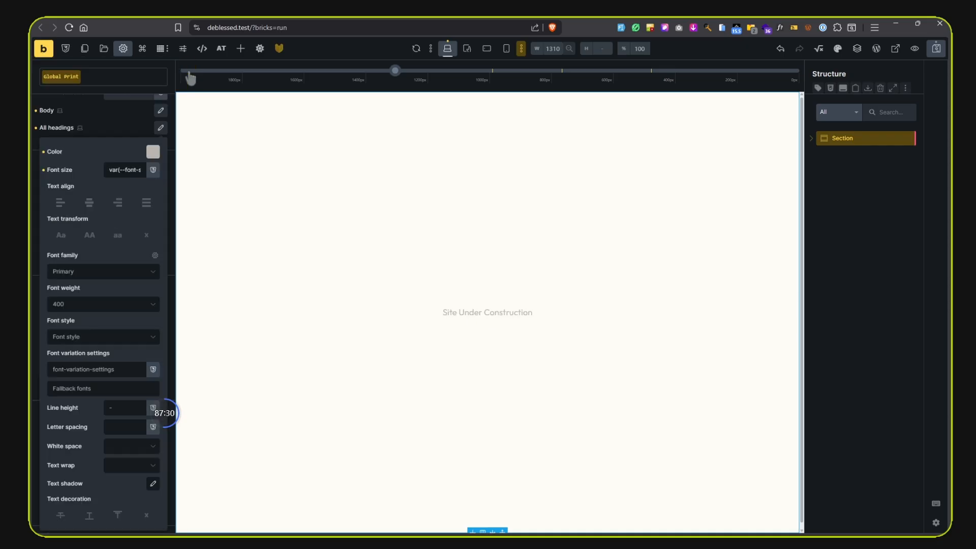
left_click(127, 168)
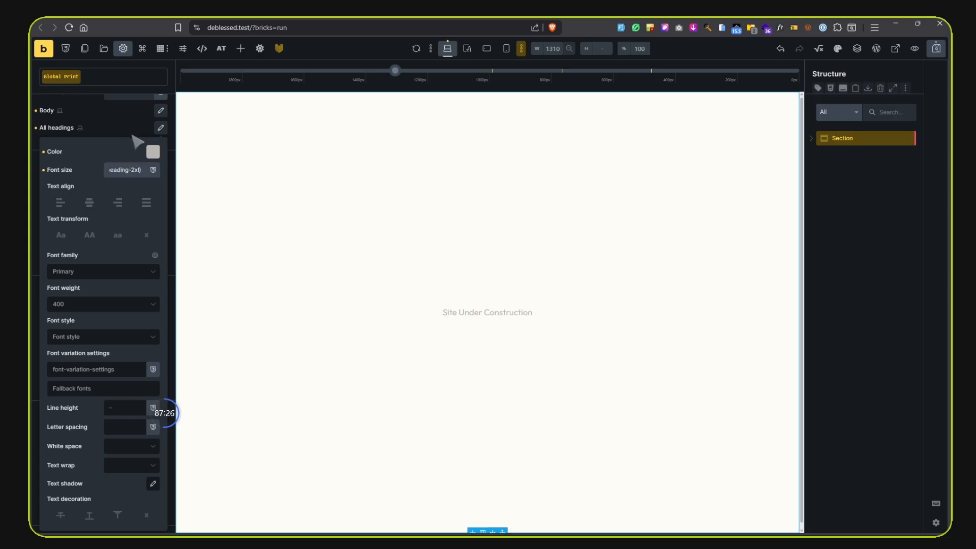
left_click(139, 133)
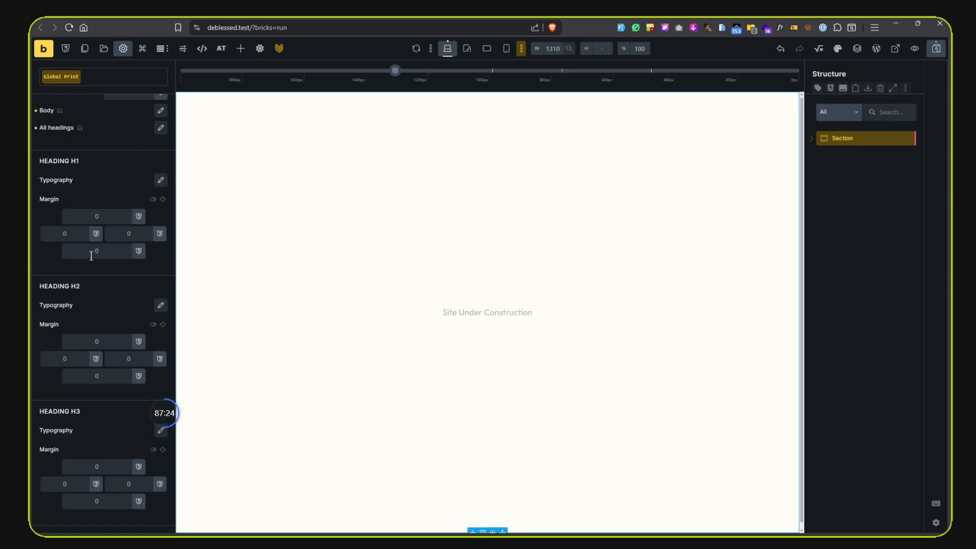
In the theme style's Section element settings, link opposite padding sides and set the left and right padding to 20px
scroll(92, 256, "up", 3)
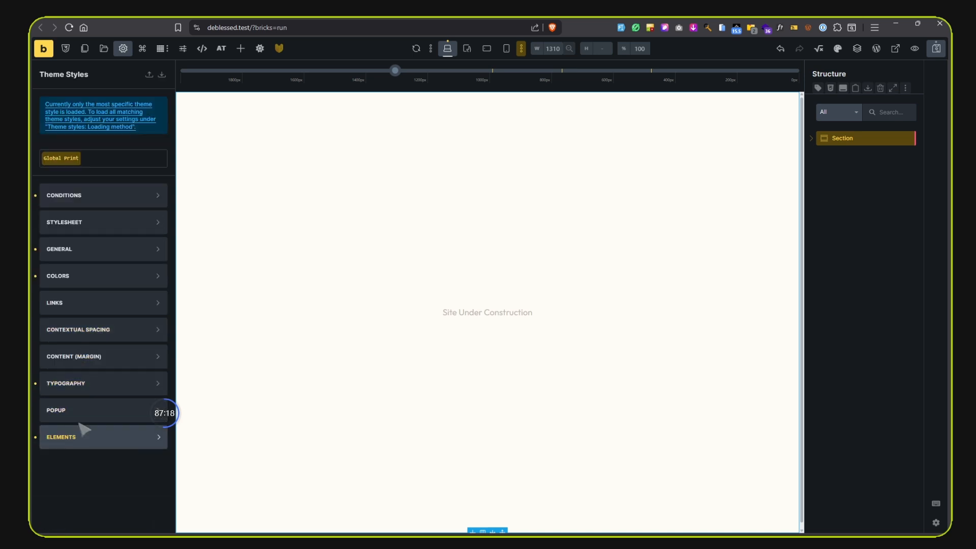
left_click(72, 438)
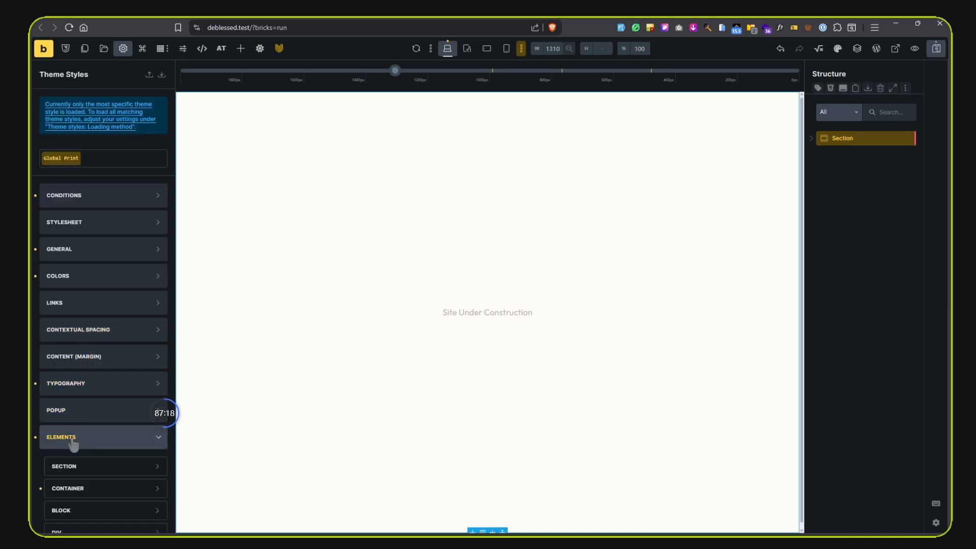
left_click(88, 469)
scroll(96, 356, "down", 4)
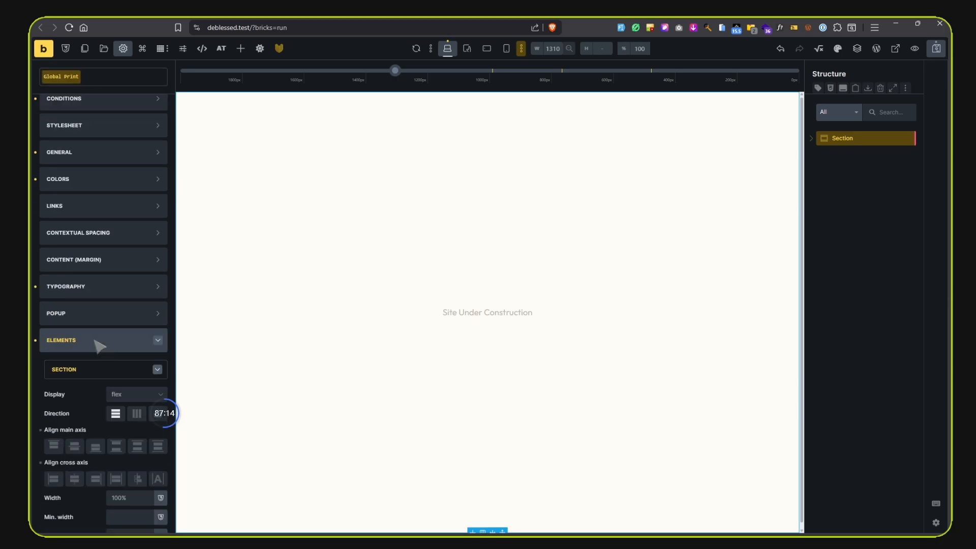
scroll(106, 437, "down", 6)
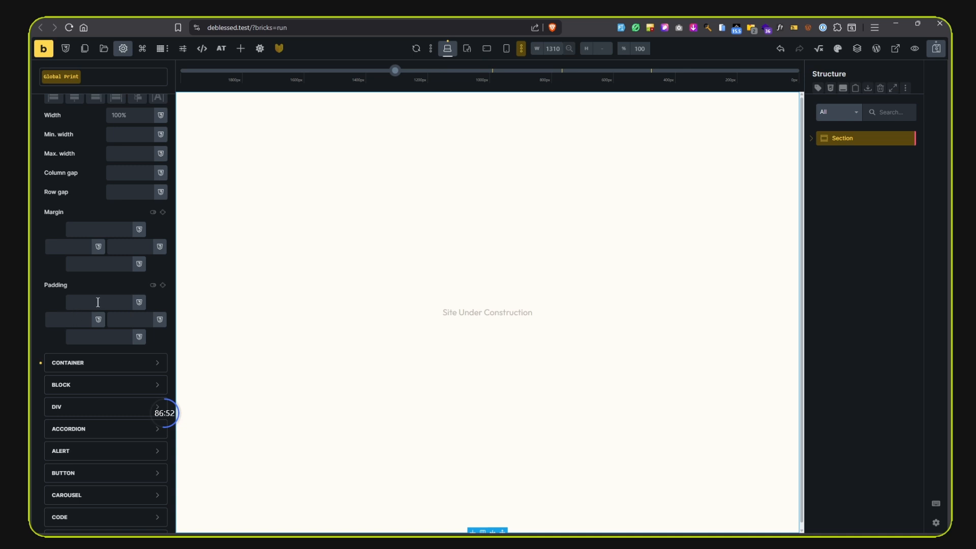
right_click(116, 318)
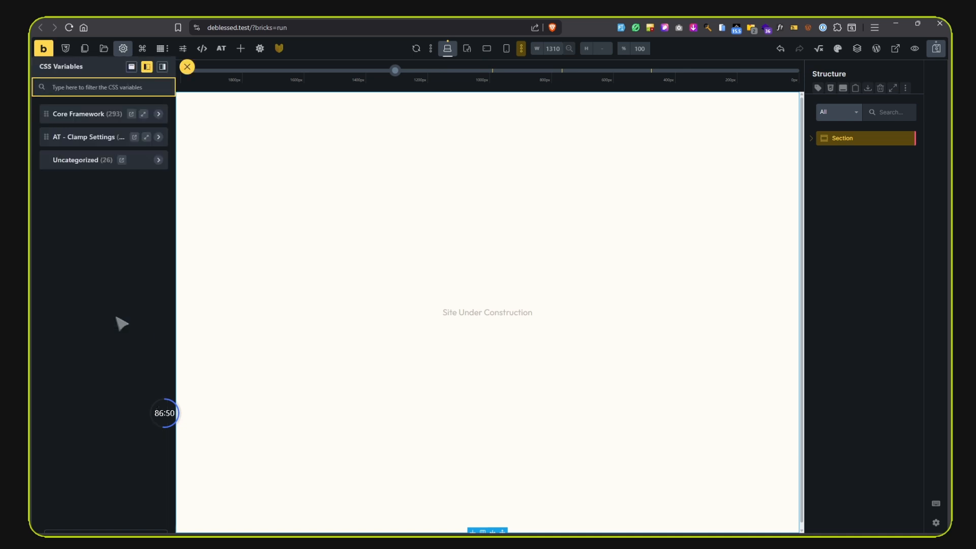
left_click(187, 67)
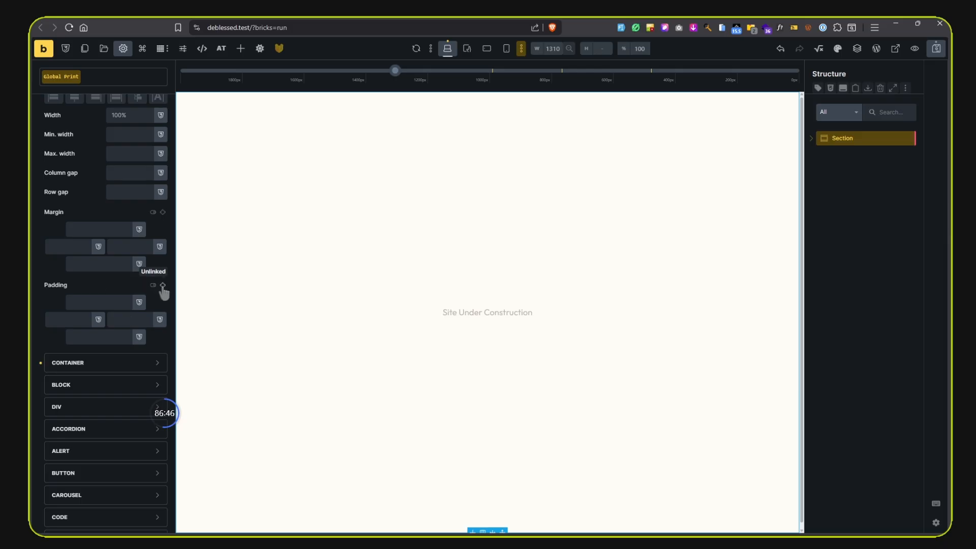
left_click(163, 287)
left_click(125, 320)
type("2")
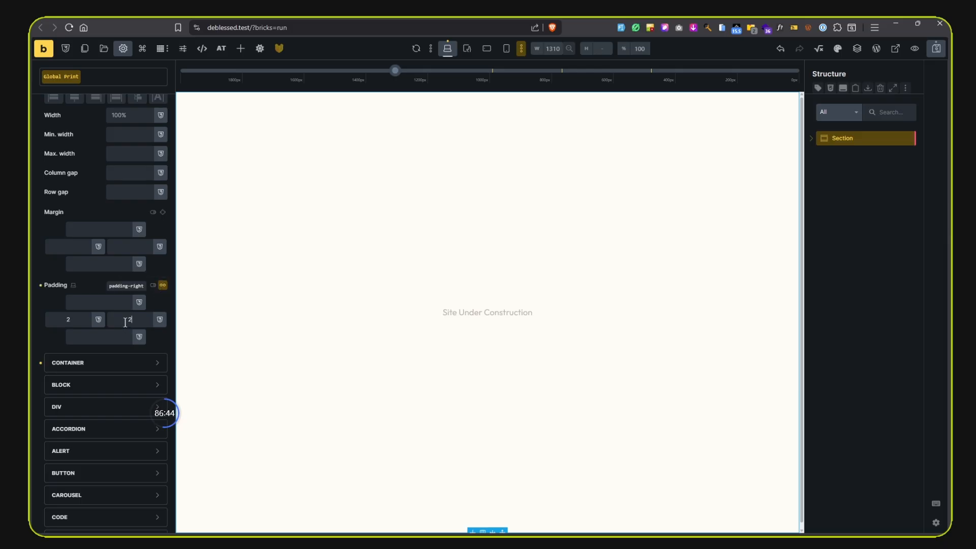
type("0")
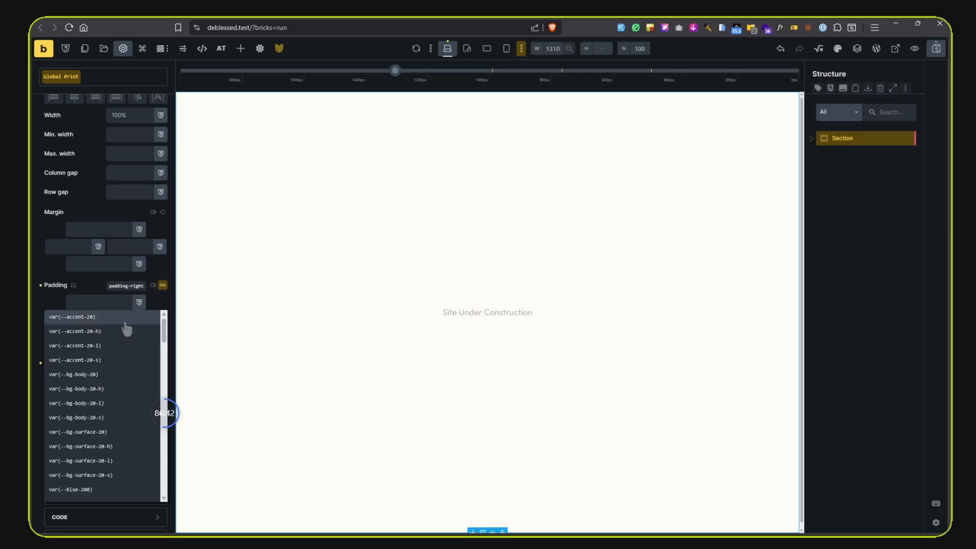
type("px")
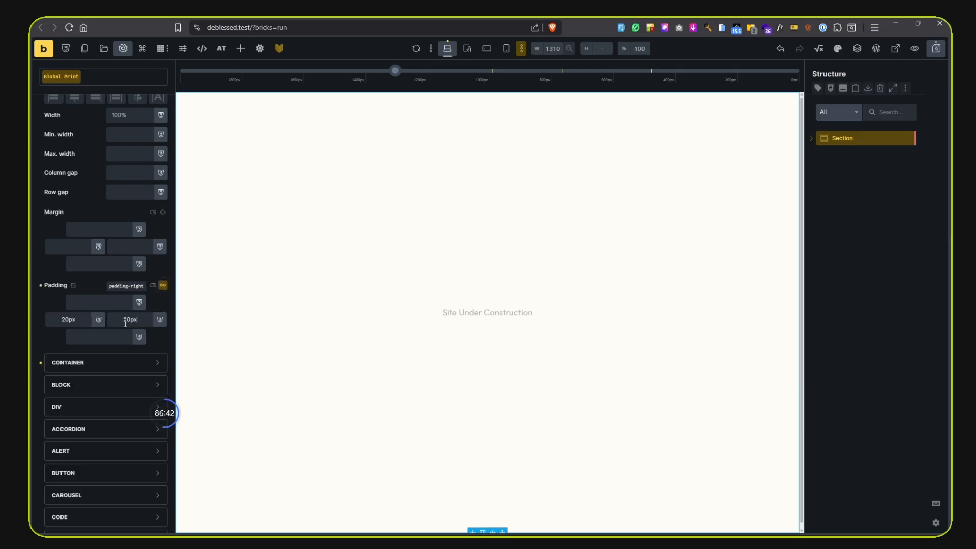
Set the Section element's linked top and bottom padding to the Core Framework variable space-5xl
right_click(97, 305)
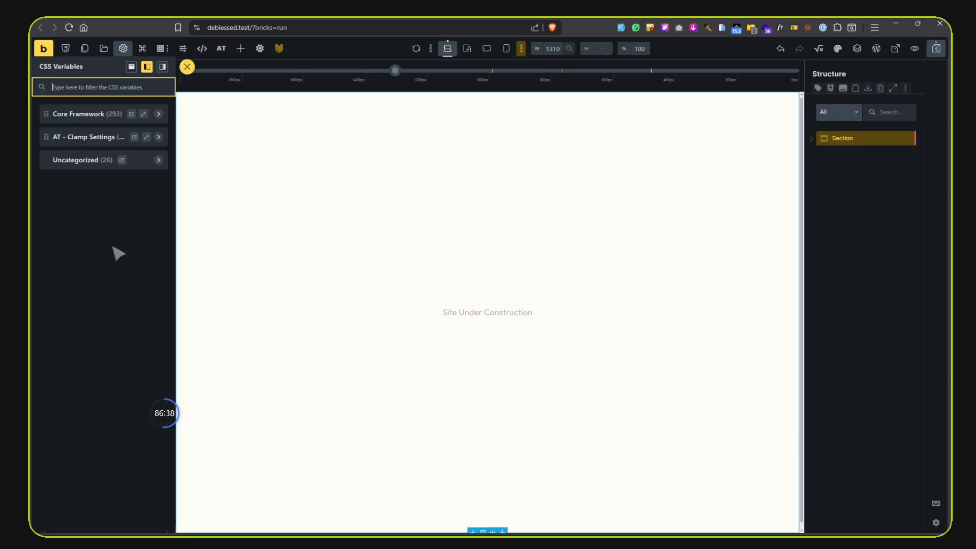
type("spac")
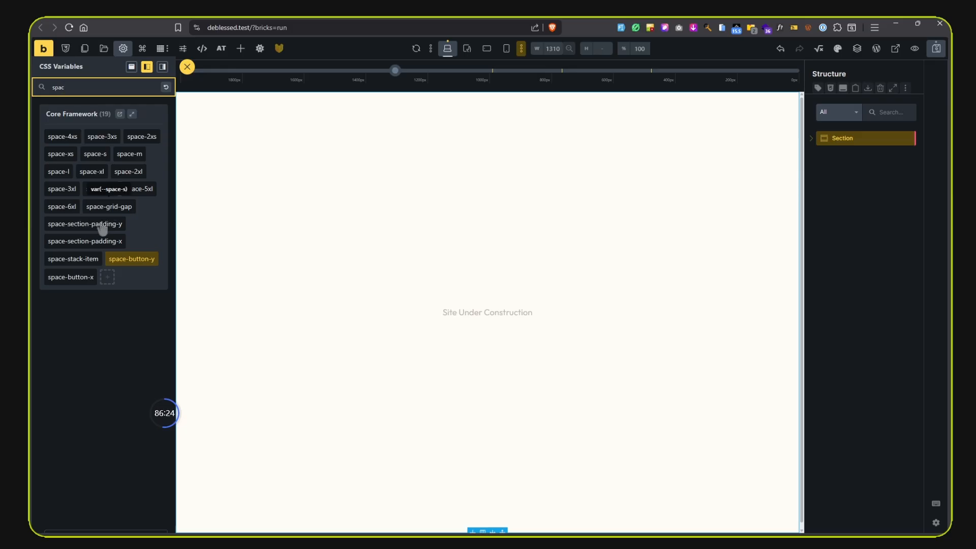
left_click(139, 189)
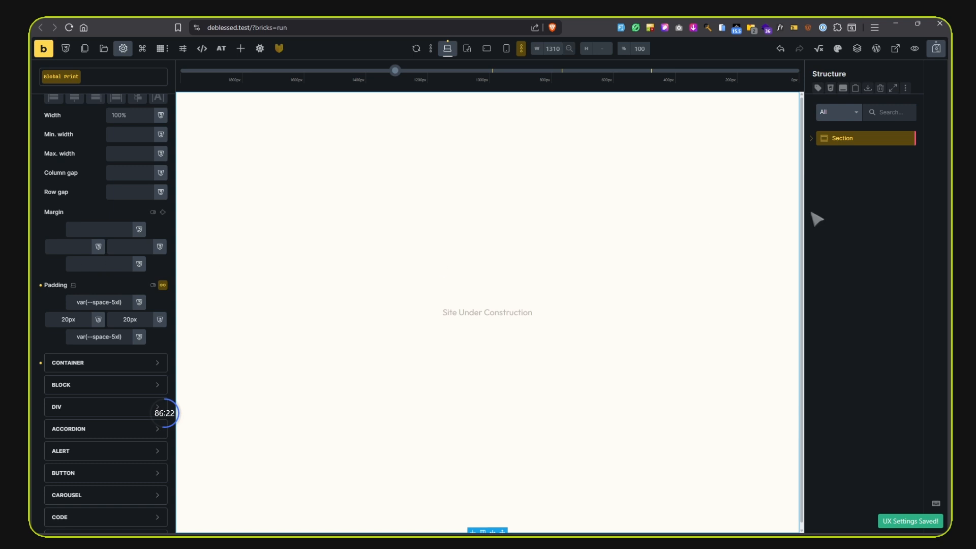
Add a new Section above the existing one to test the theme style's padding
left_click(811, 140)
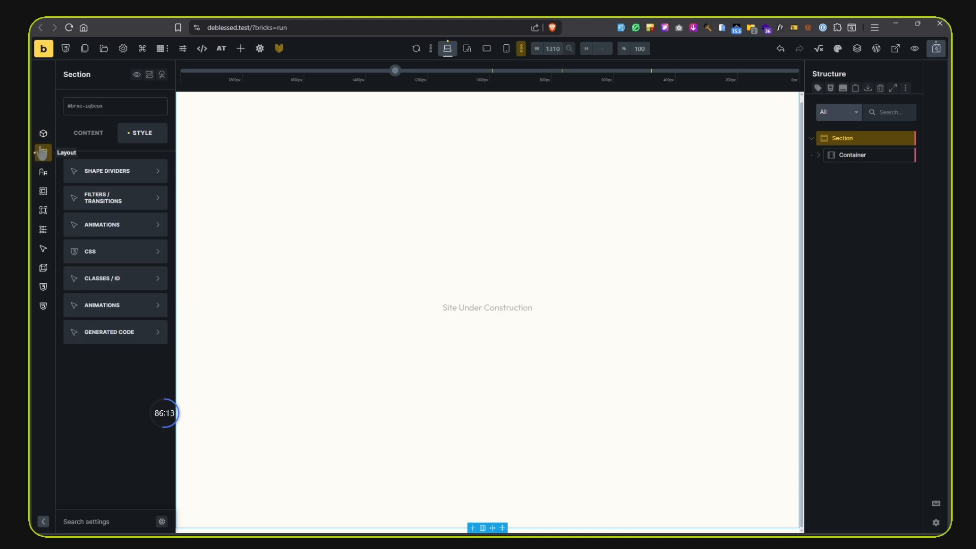
left_click(243, 50)
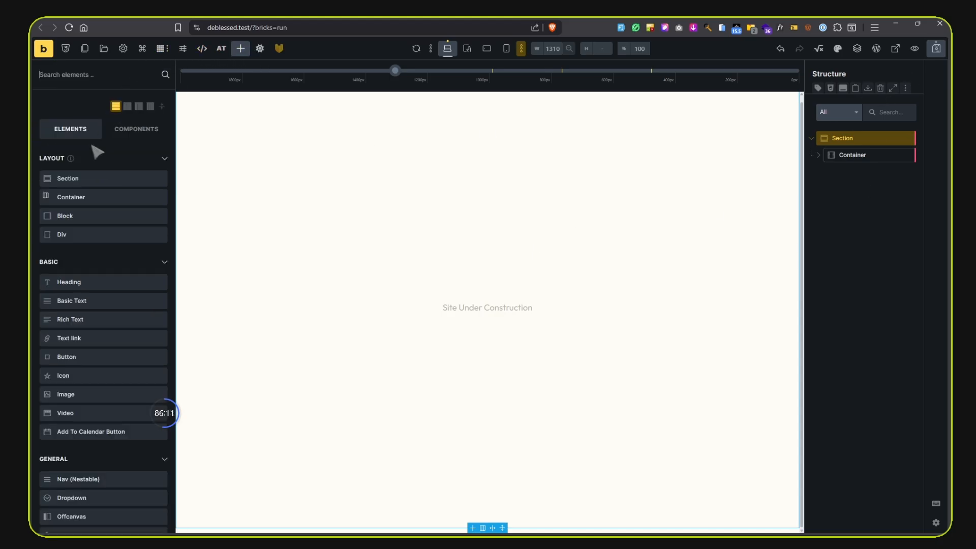
left_click(80, 183)
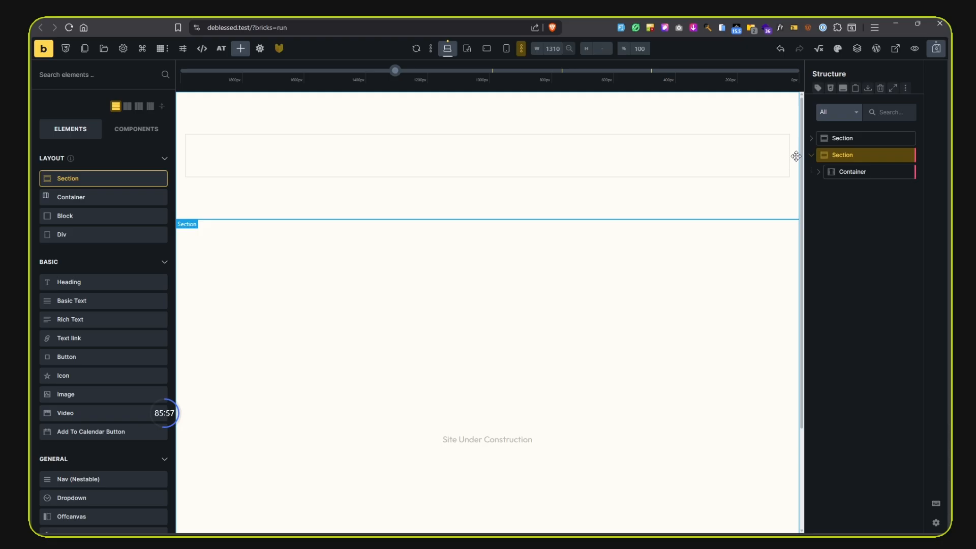
Compare the new section's padding across the desktop, tablet and mobile breakpoints
left_click(507, 49)
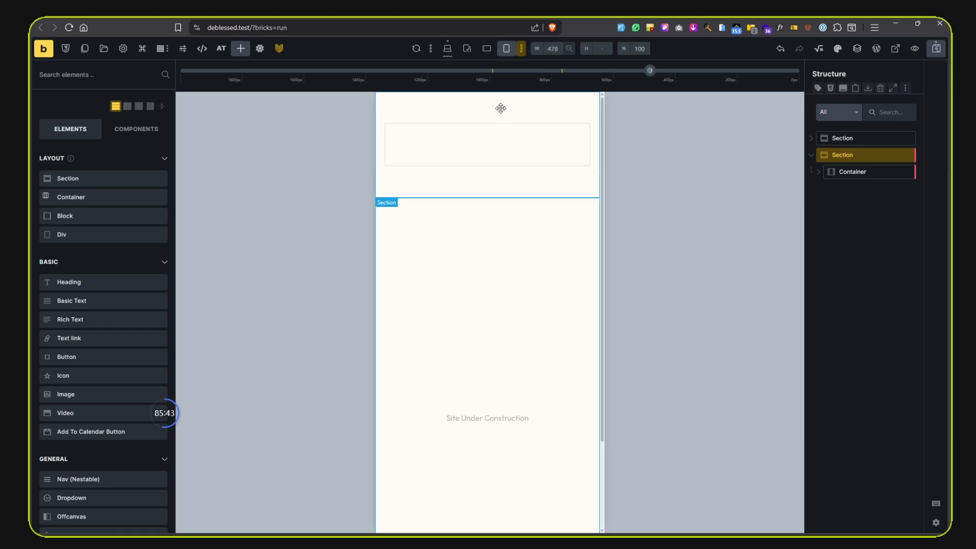
left_click(448, 48)
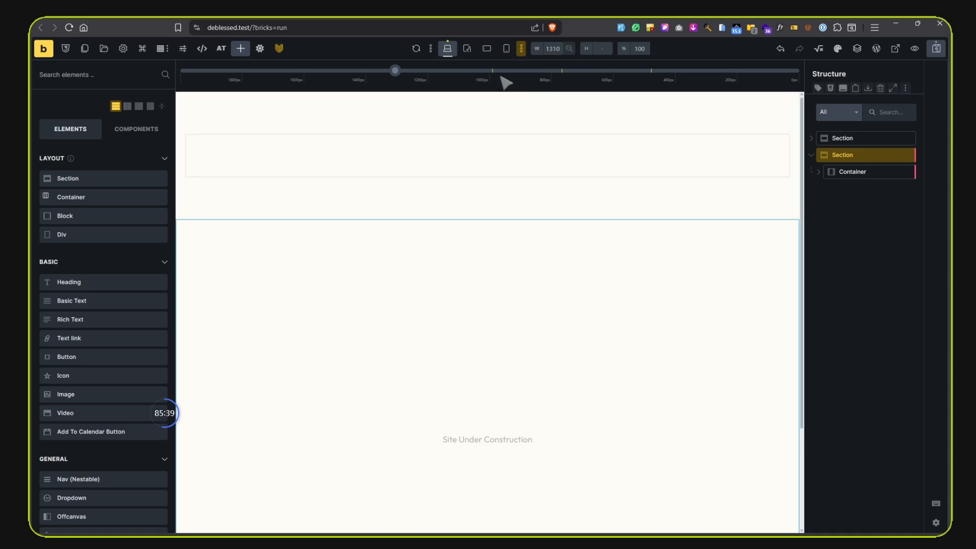
left_click(467, 48)
left_click(506, 48)
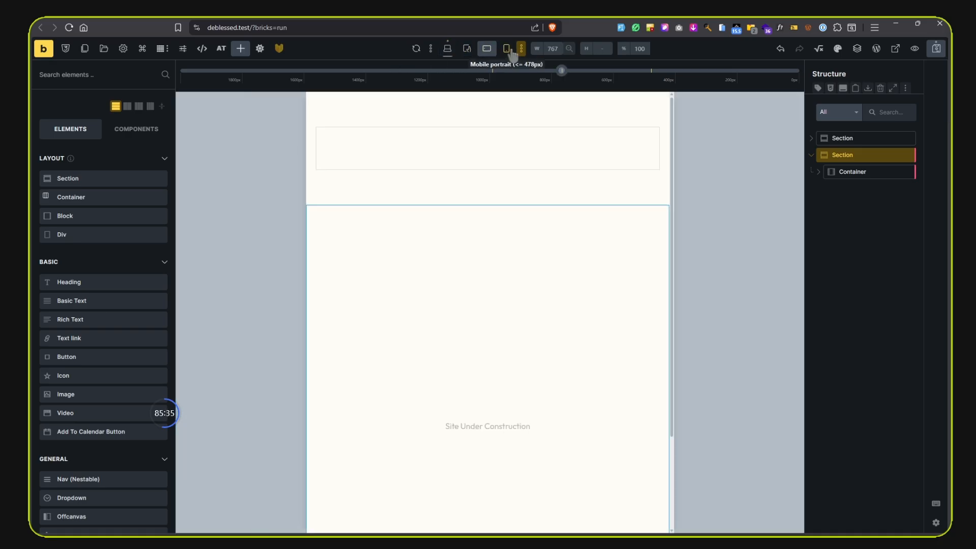
left_click(447, 48)
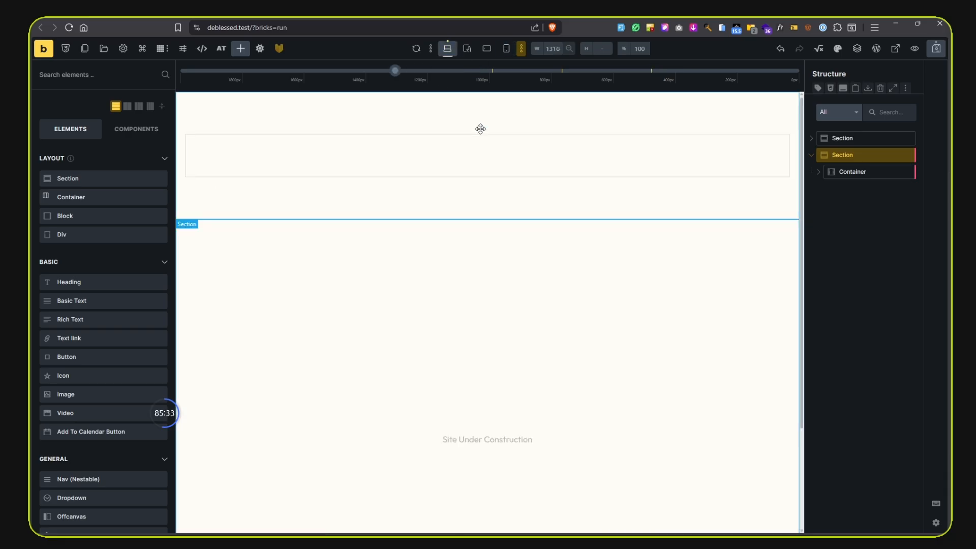
left_click(506, 49)
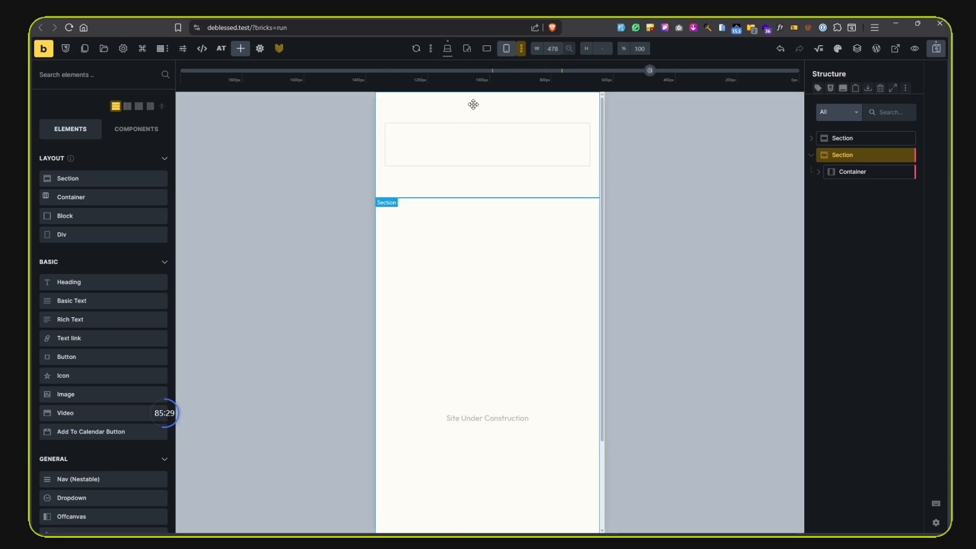
Return to the desktop breakpoint and delete both sections from the page
left_click(448, 49)
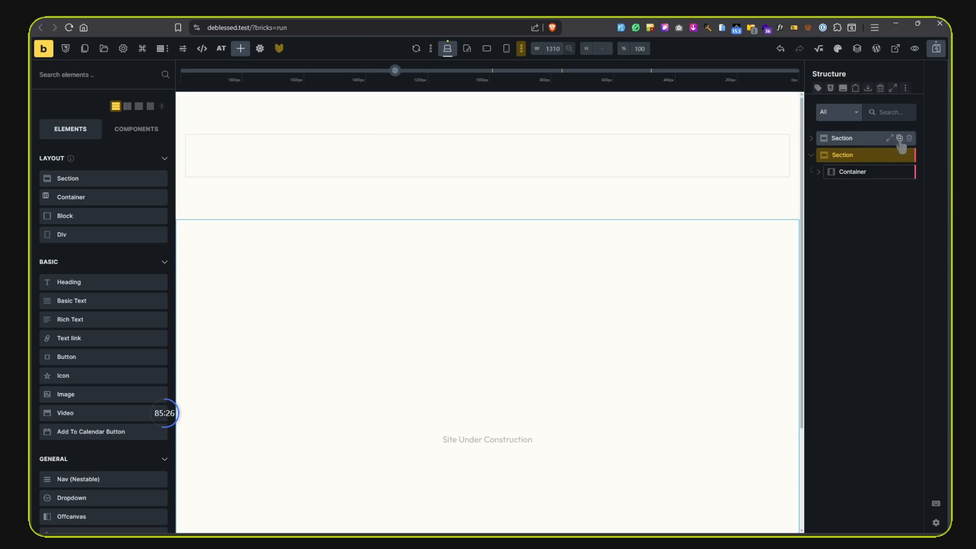
left_click(909, 139)
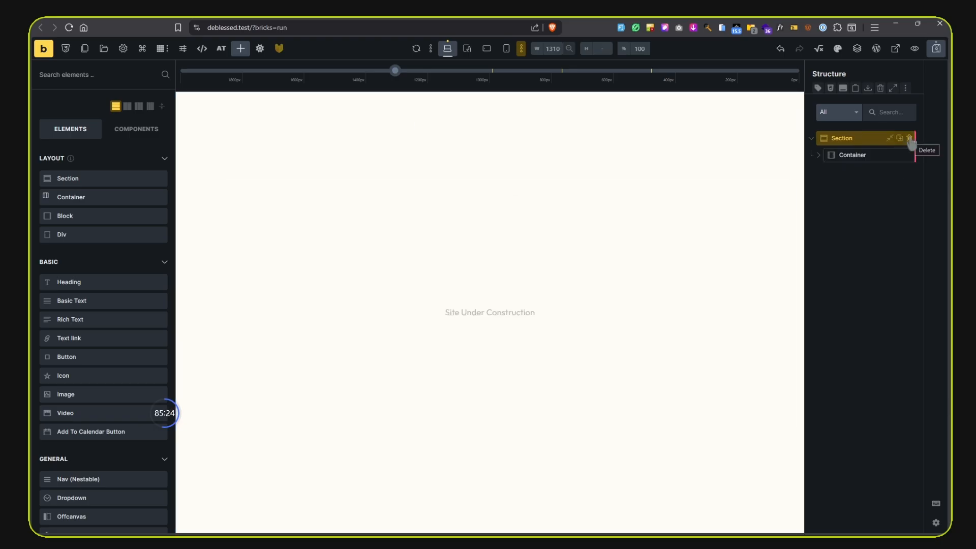
left_click(910, 138)
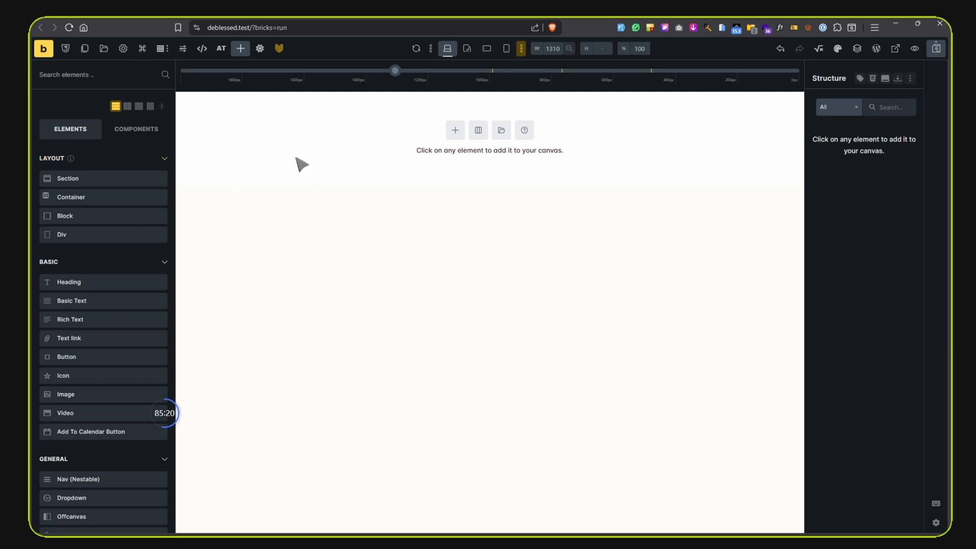
Switch to the Core Framework admin page and review its color groups from Brand through Status
key("ctrl+Tab")
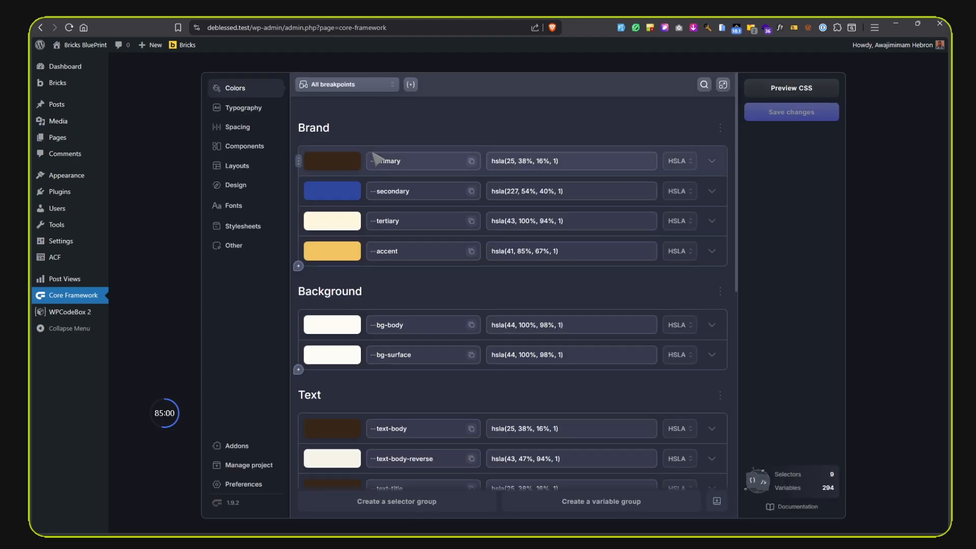
scroll(447, 285, "down", 4)
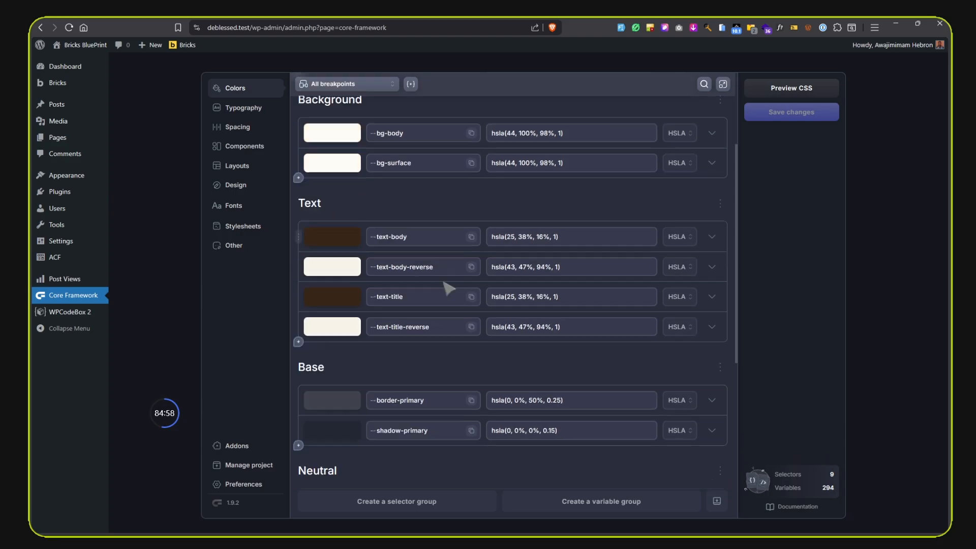
scroll(440, 349, "down", 1)
scroll(440, 349, "down", 4)
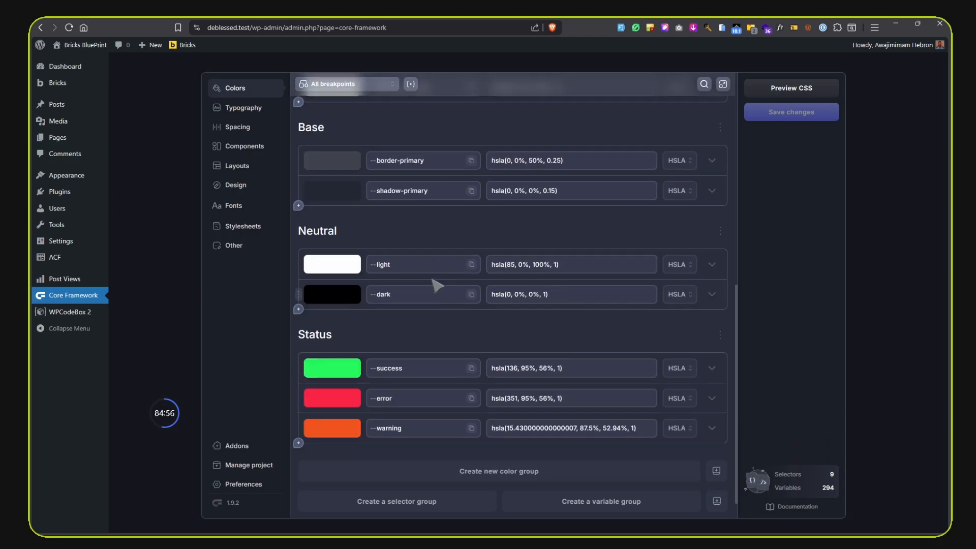
scroll(435, 283, "up", 5)
Switch back to the Bricks builder and open the Global Print theme style settings
key("alt+Tab")
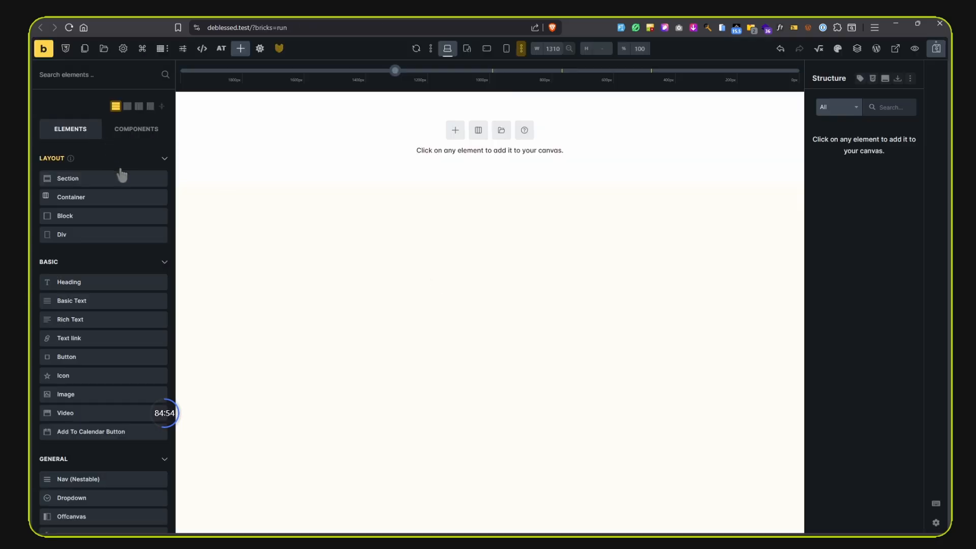
left_click(127, 50)
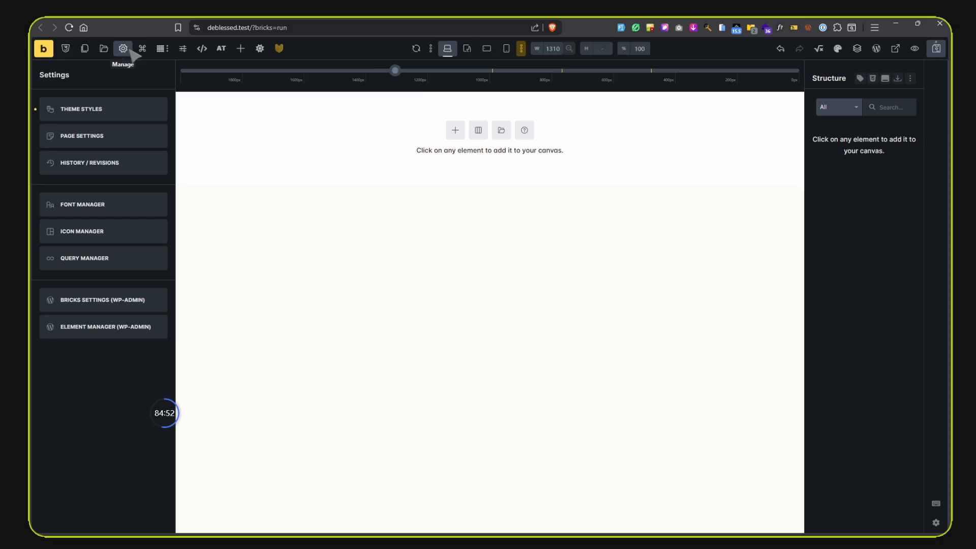
left_click(112, 113)
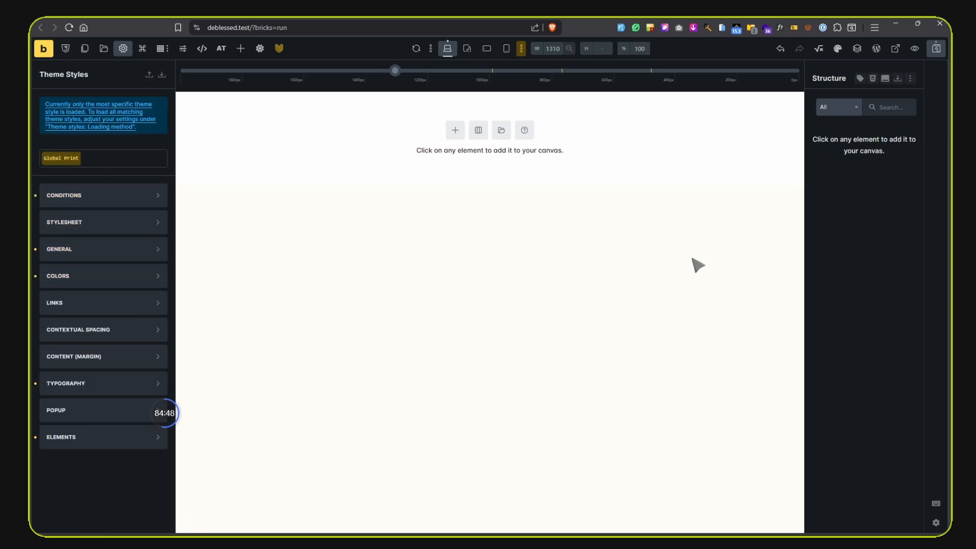
Check the list of primary color variables in the Color Manager, and close it again
left_click(838, 49)
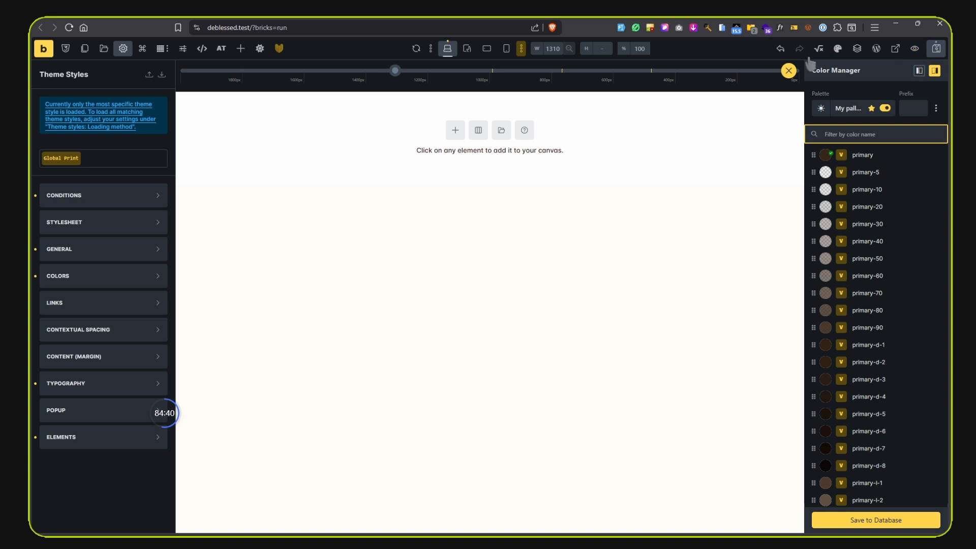
left_click(788, 72)
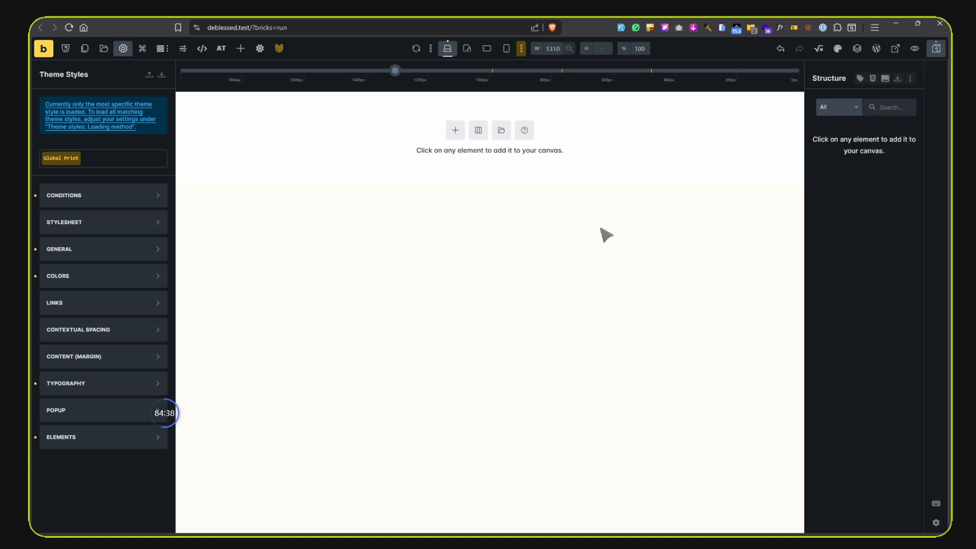
Switch to the Figma design file and look over the home, contact and about page mockups, ending at the desktop home page hero
key("alt+Tab")
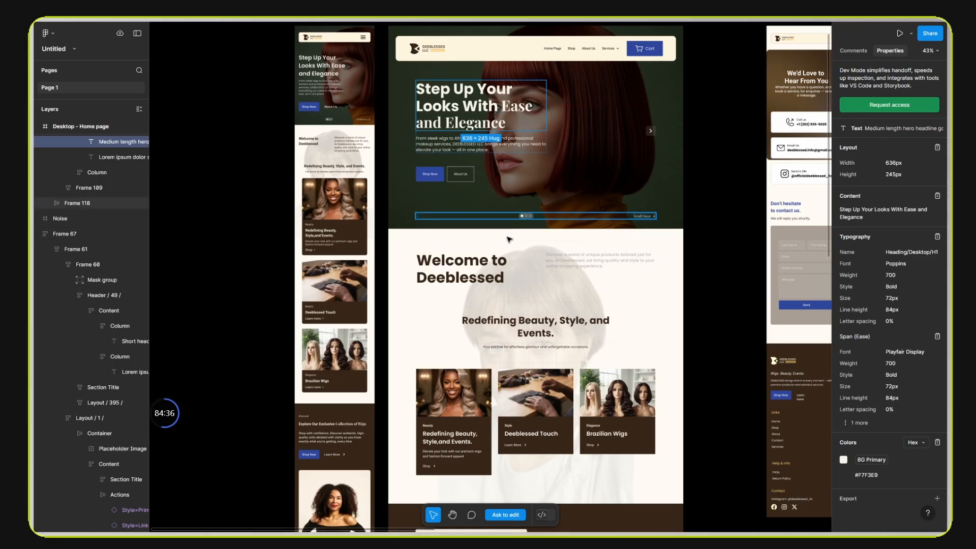
scroll(605, 298, "down", 5)
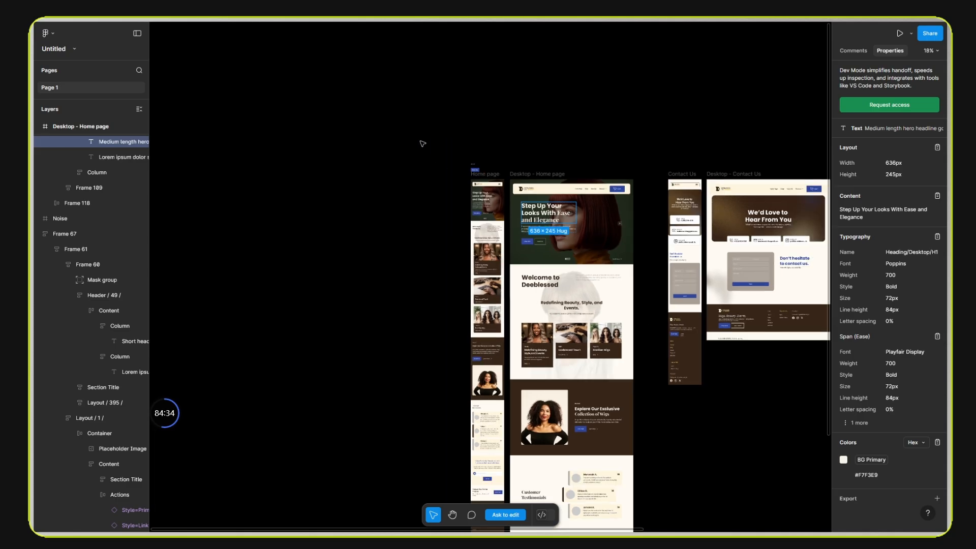
scroll(607, 334, "down", 4)
scroll(607, 334, "right", 5)
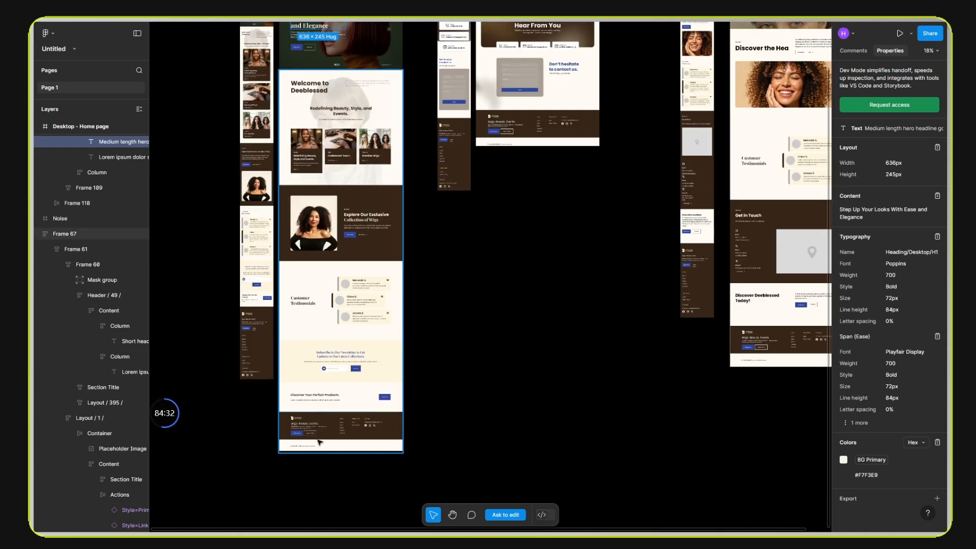
scroll(538, 311, "up", 4)
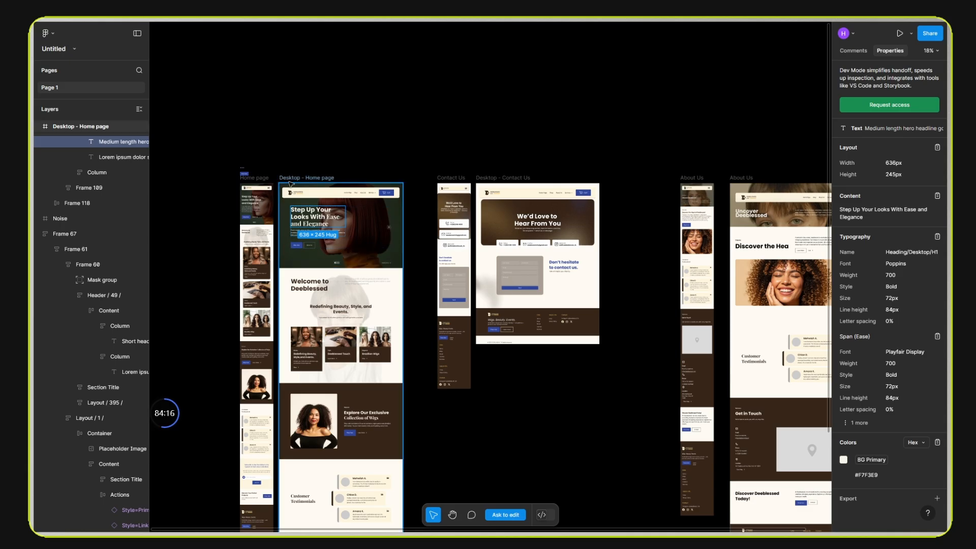
scroll(291, 185, "up", 3)
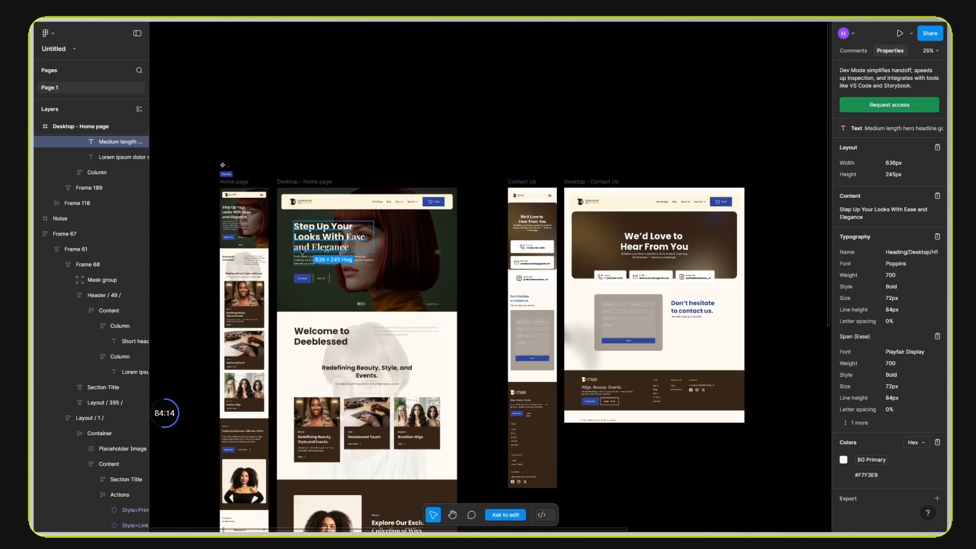
scroll(302, 251, "up", 3)
scroll(572, 322, "up", 3)
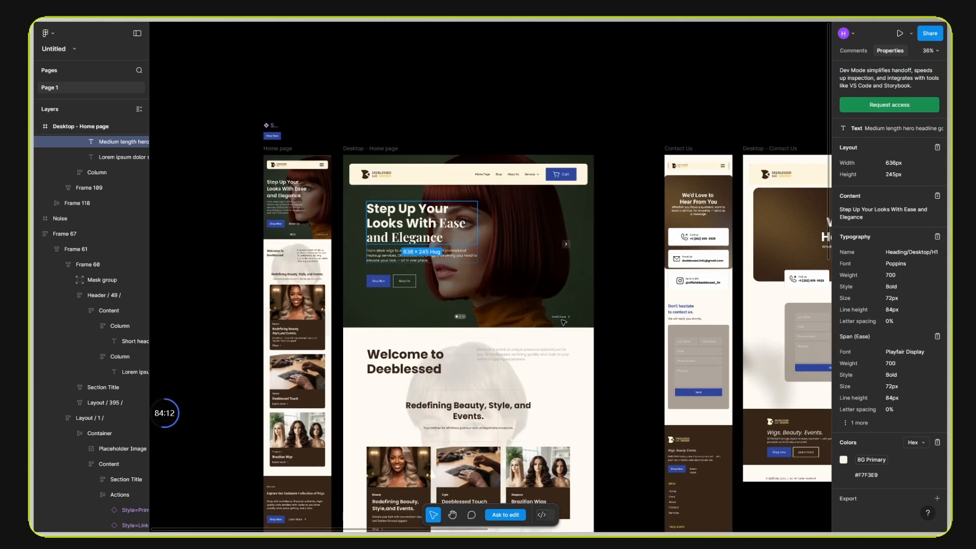
Switch back to the Bricks builder and show the custom fonts in the Font Manager
key("alt+Tab")
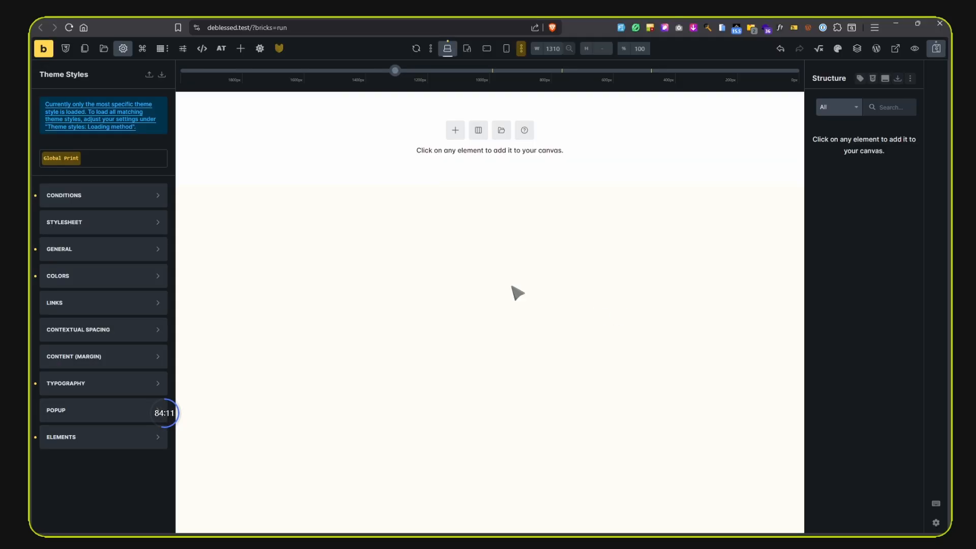
left_click(123, 48)
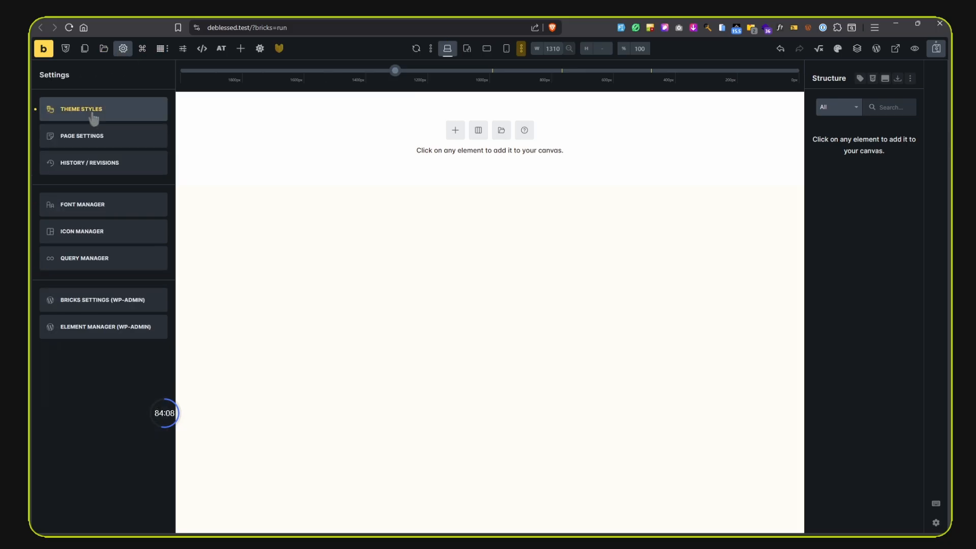
left_click(93, 216)
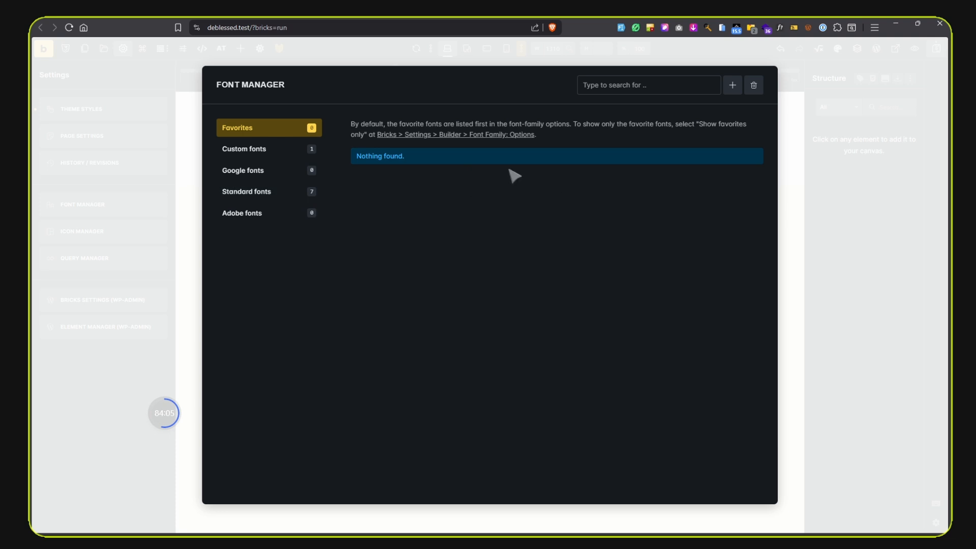
left_click(269, 149)
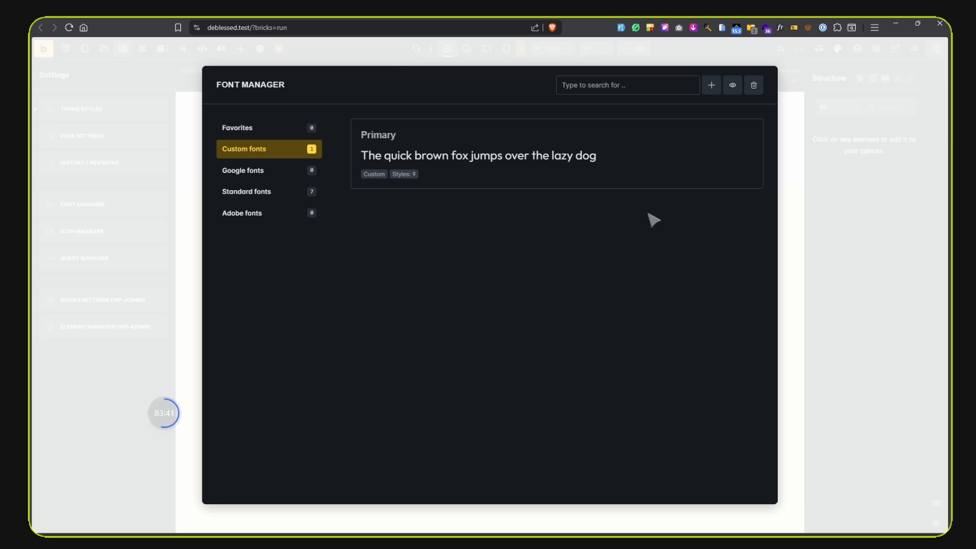
Open the Primary custom font for editing and look through its Outfit font variations
mouse_move(540, 147)
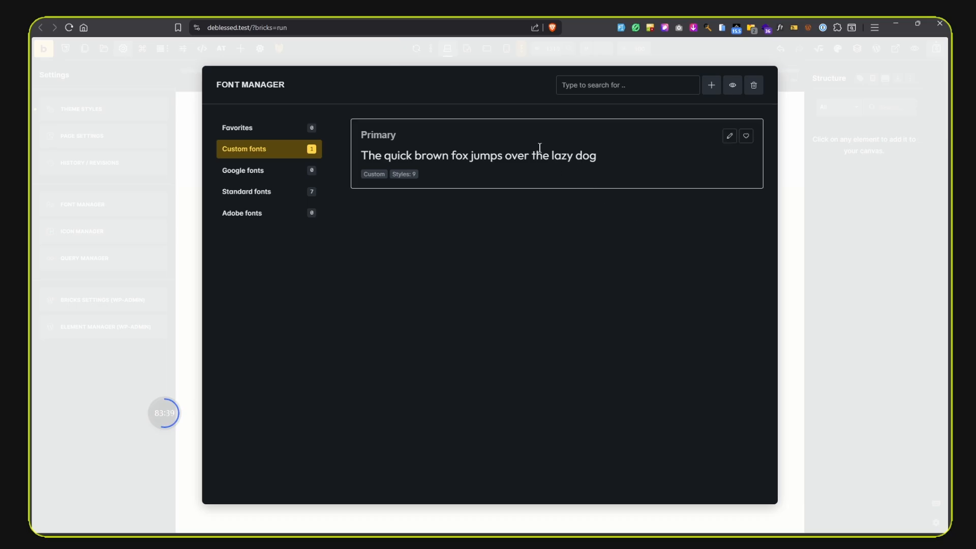
left_click(729, 137)
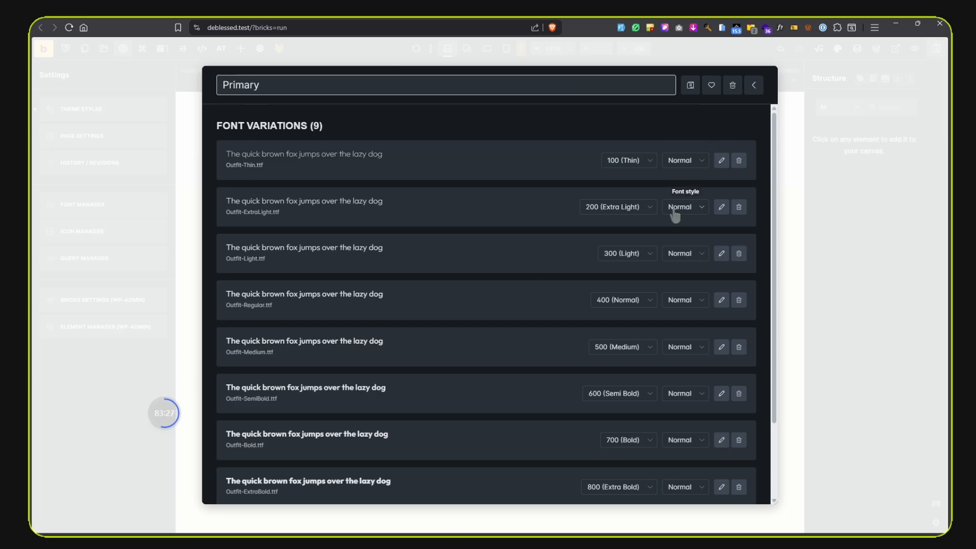
left_click(754, 86)
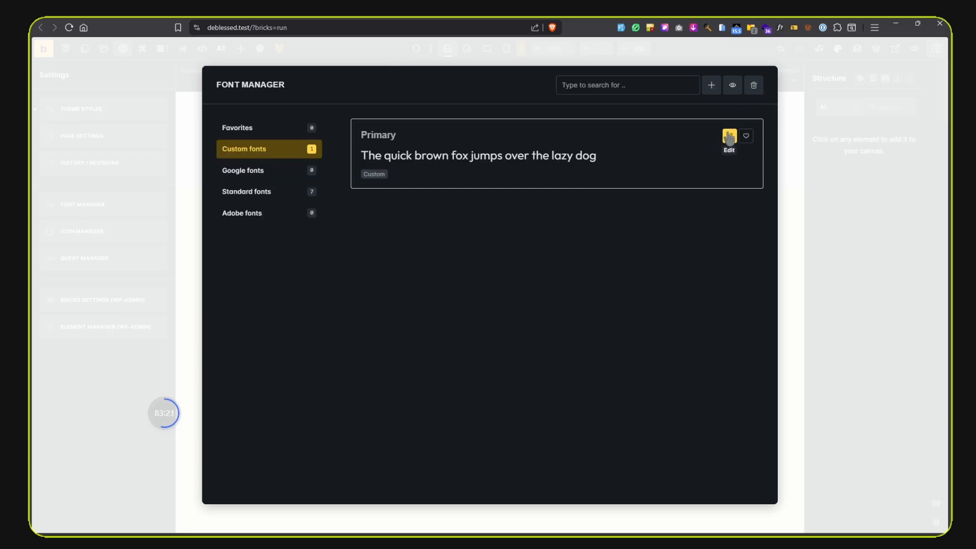
left_click(729, 136)
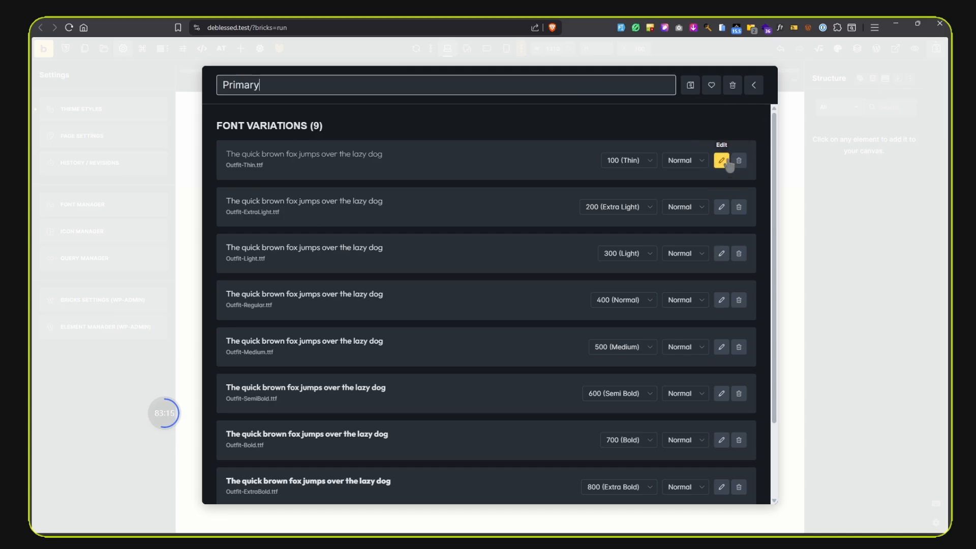
scroll(691, 234, "down", 3)
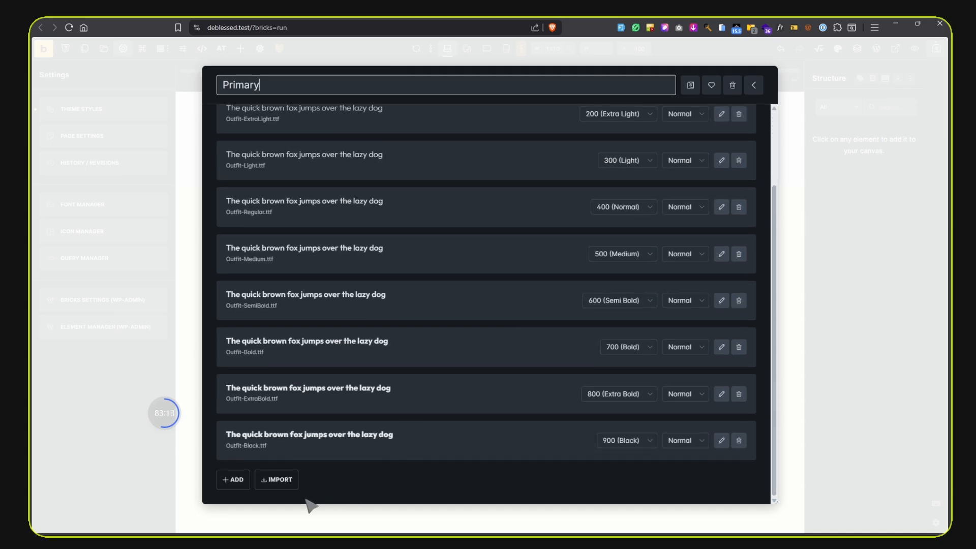
Import all the PlayfairDisplay WOFF2 files from the deblessed\playfair folder into the Primary font, sorting the files by type
left_click(285, 488)
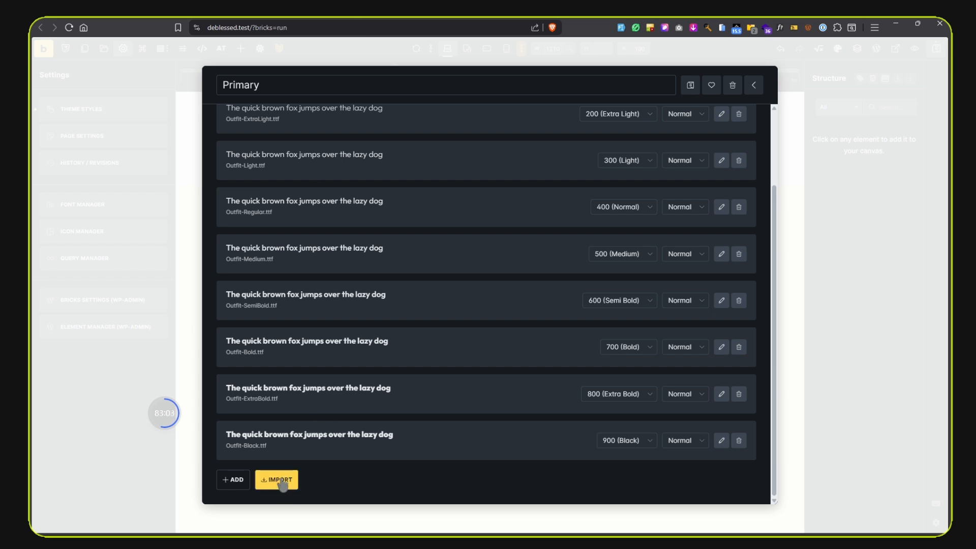
left_click(281, 481)
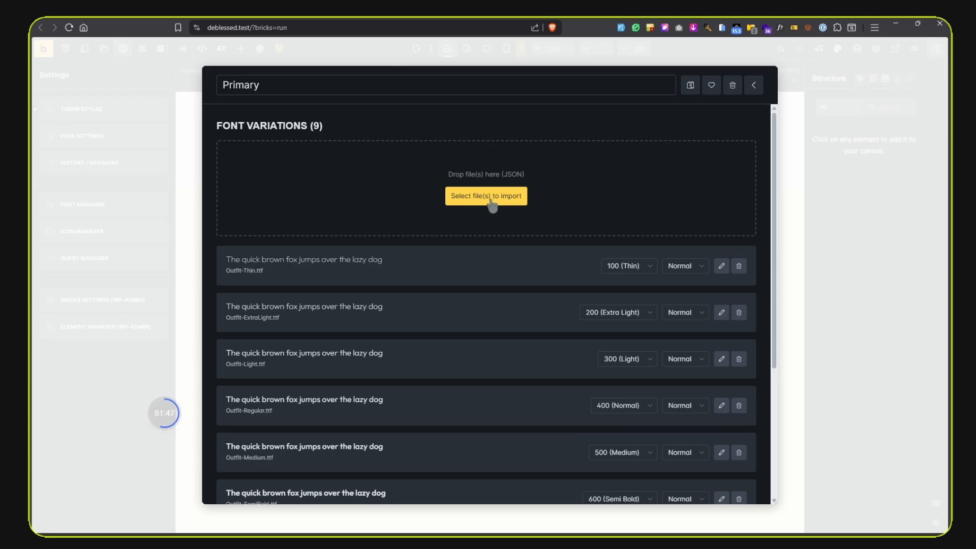
left_click(492, 200)
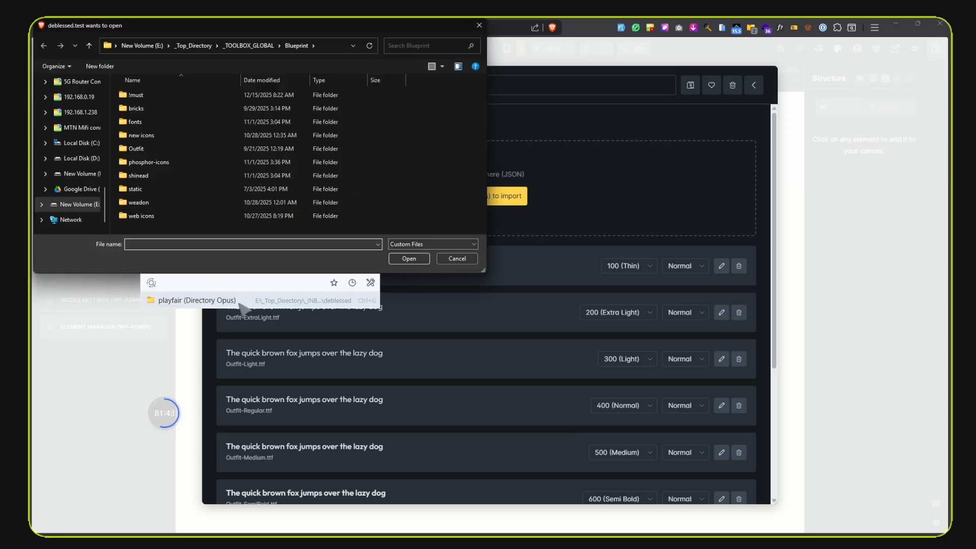
left_click(197, 300)
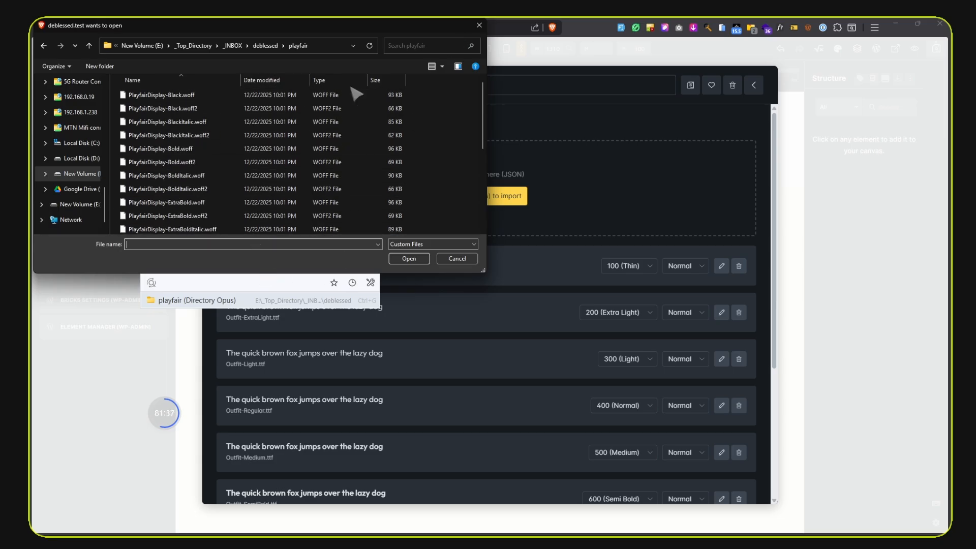
left_click(331, 80)
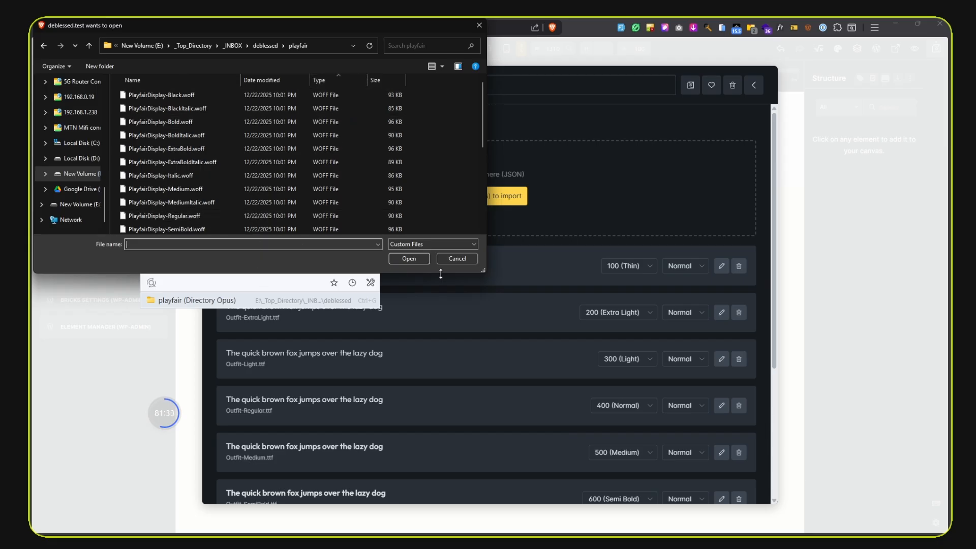
left_click_drag(481, 274, 475, 402)
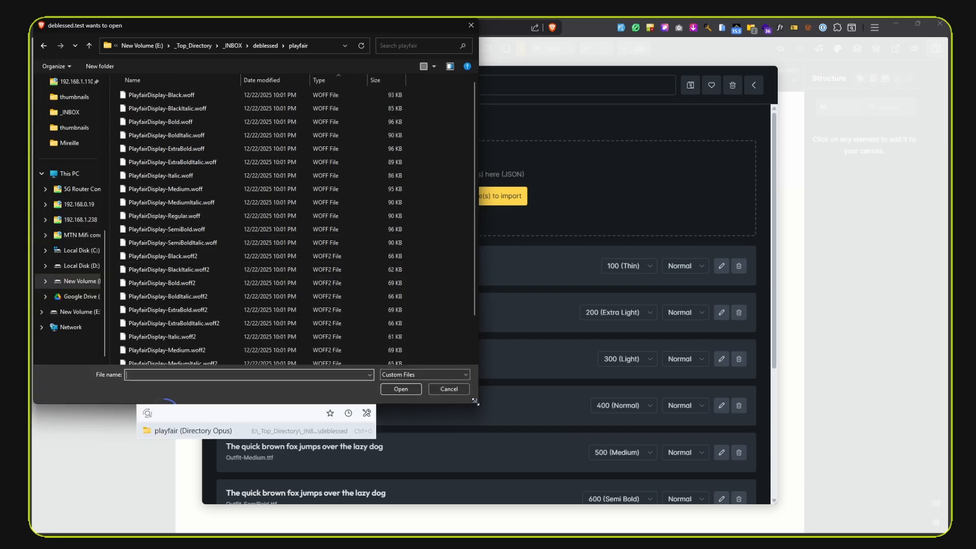
scroll(257, 261, "down", 2)
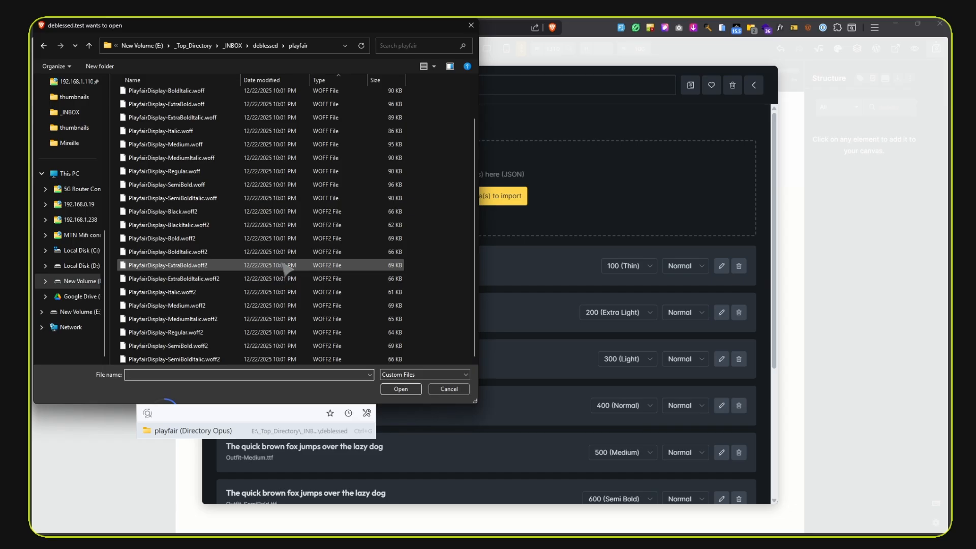
left_click(178, 360)
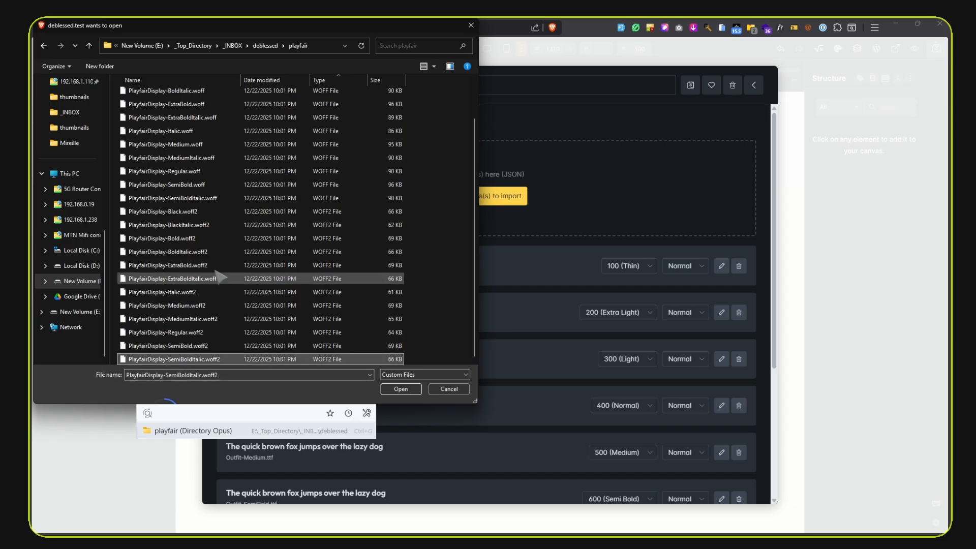
left_click(165, 213, "shift")
left_click(403, 389)
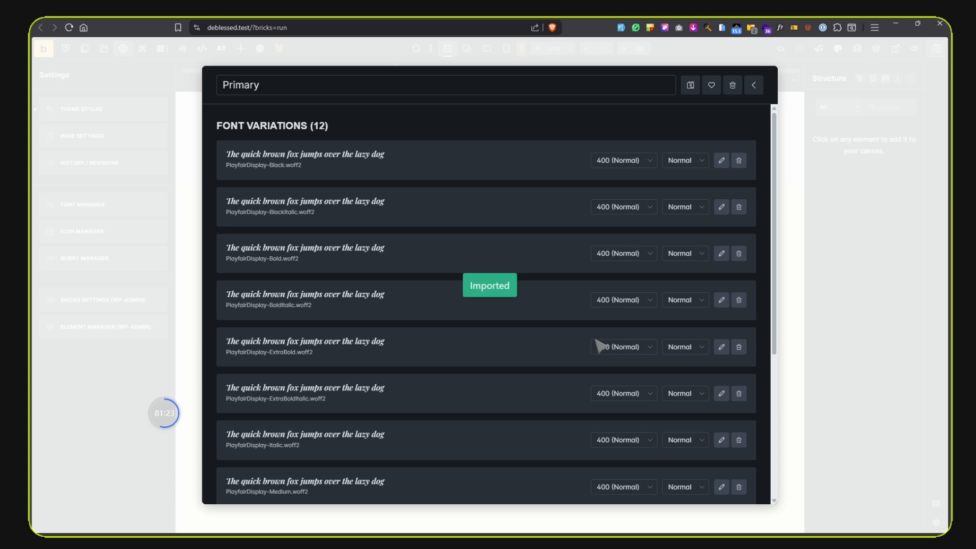
Look through the imported variations and set the font weight of PlayfairDisplay-Black.woff2 to 900 (Black)
scroll(543, 348, "down", 5)
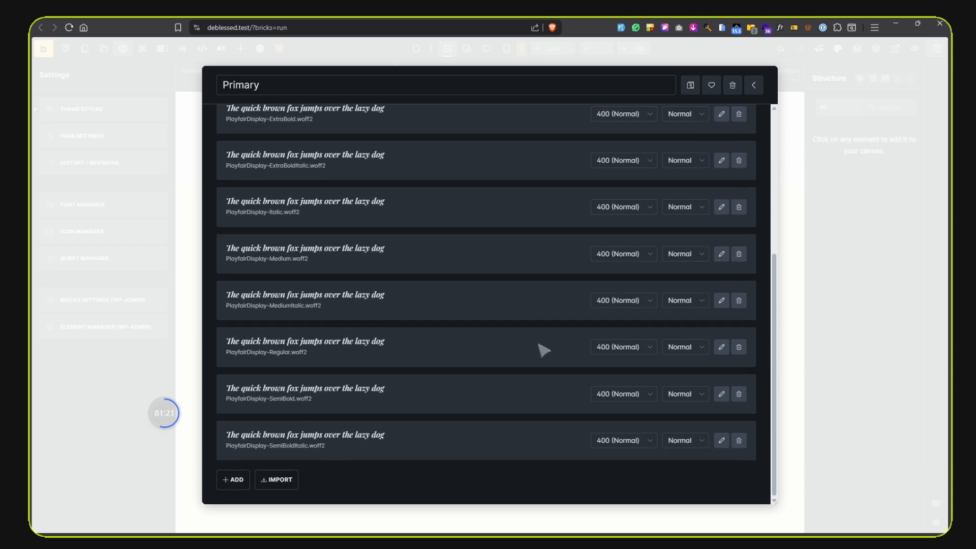
scroll(424, 390, "up", 5)
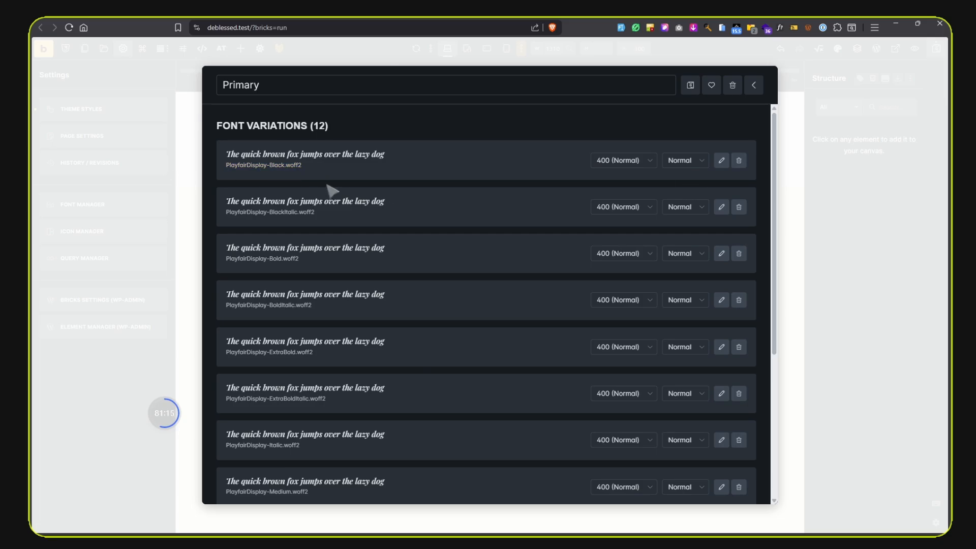
left_click(631, 162)
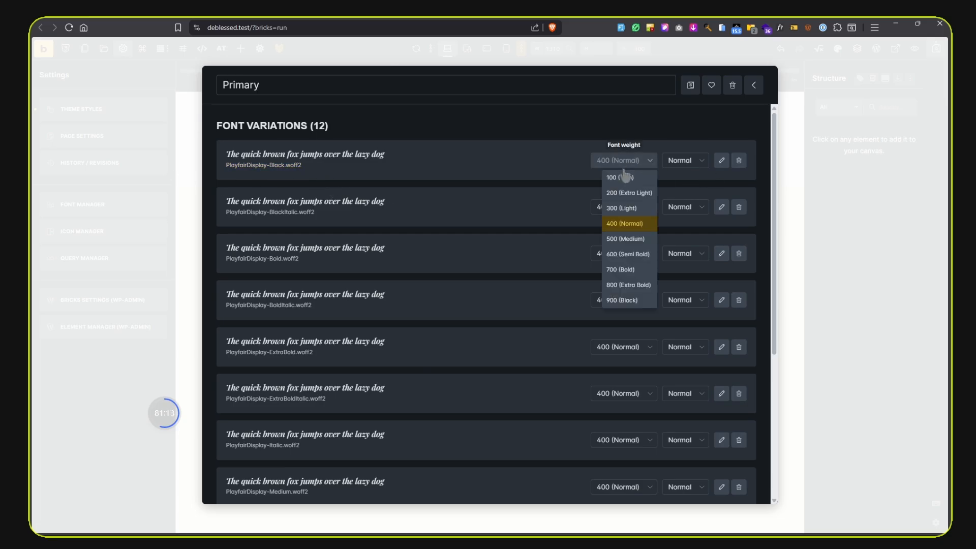
left_click(632, 303)
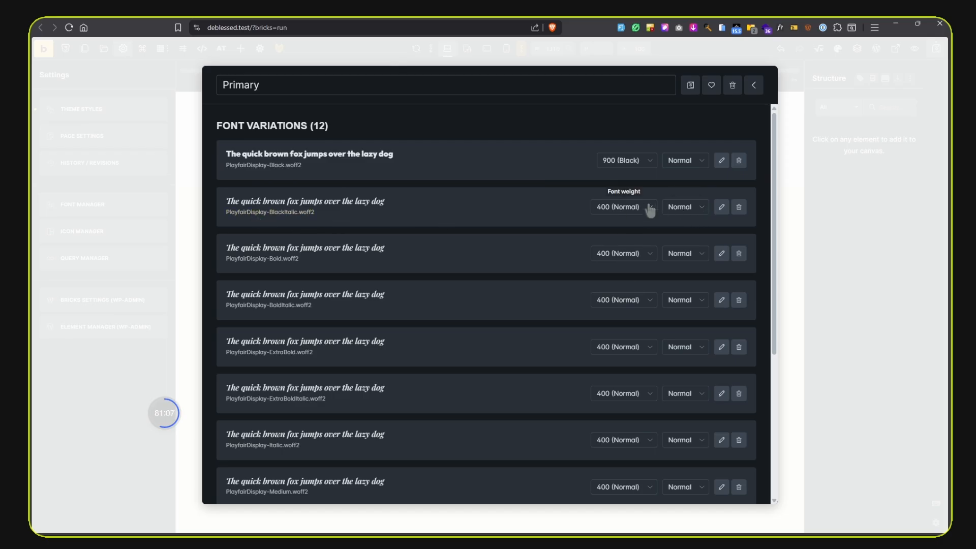
Set PlayfairDisplay-BlackItalic.woff2 to the Italic font style and the 900 (Black) font weight
left_click(624, 207)
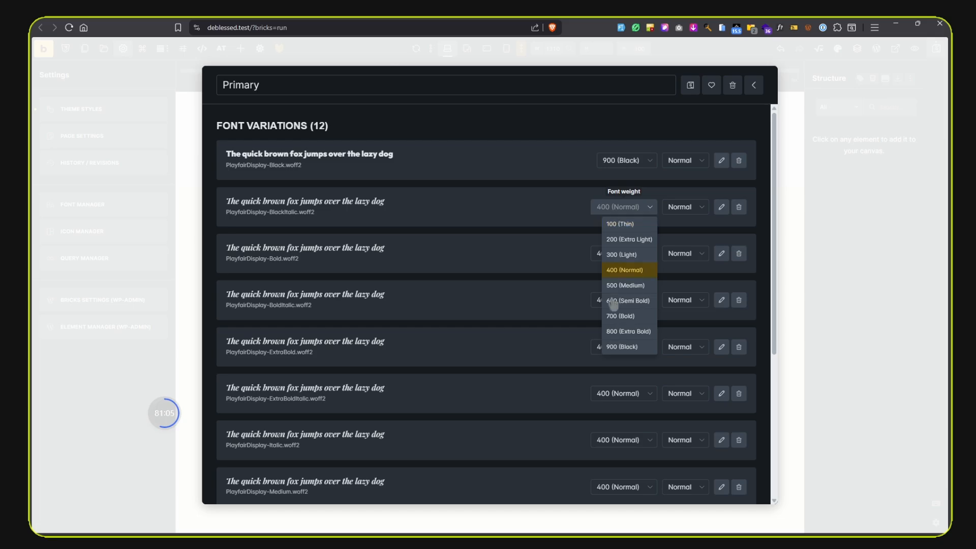
left_click(621, 348)
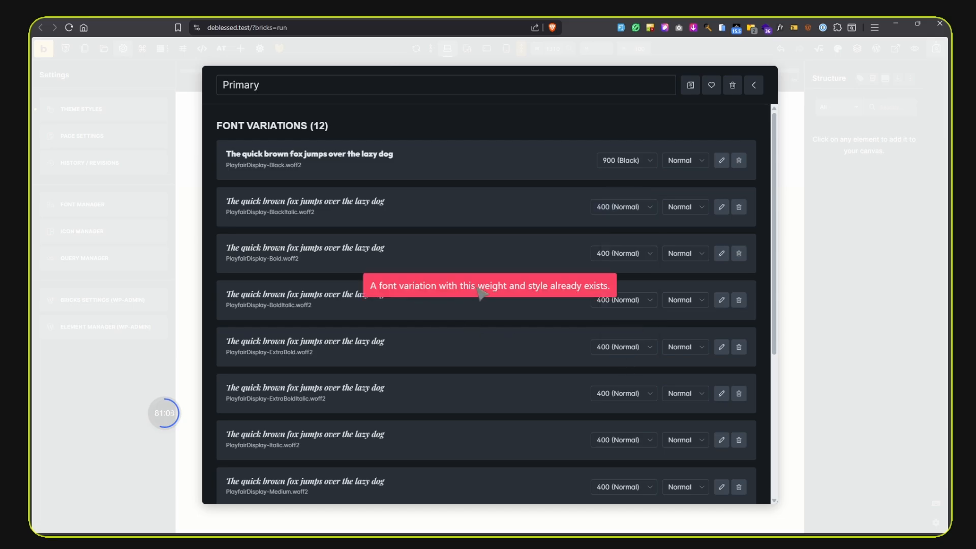
left_click(677, 208)
left_click(690, 251)
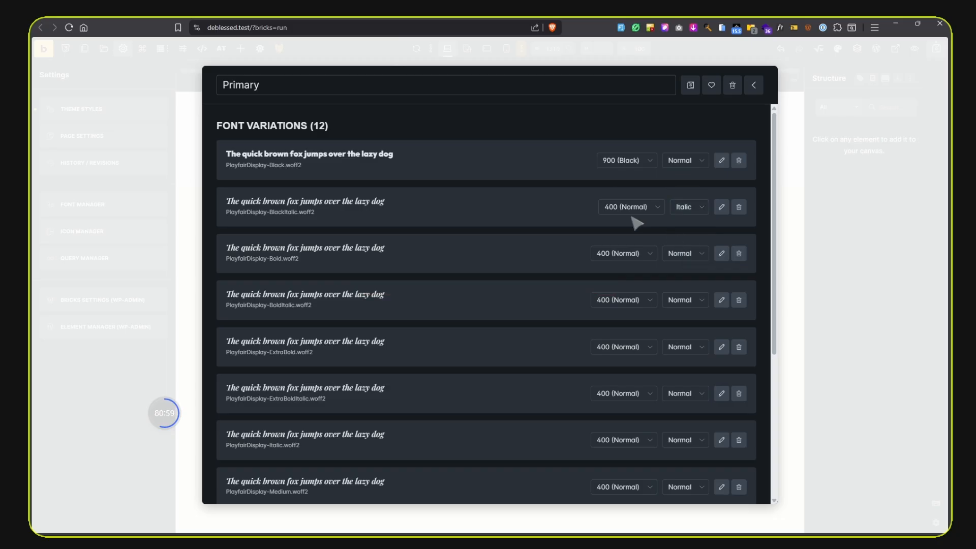
left_click(625, 208)
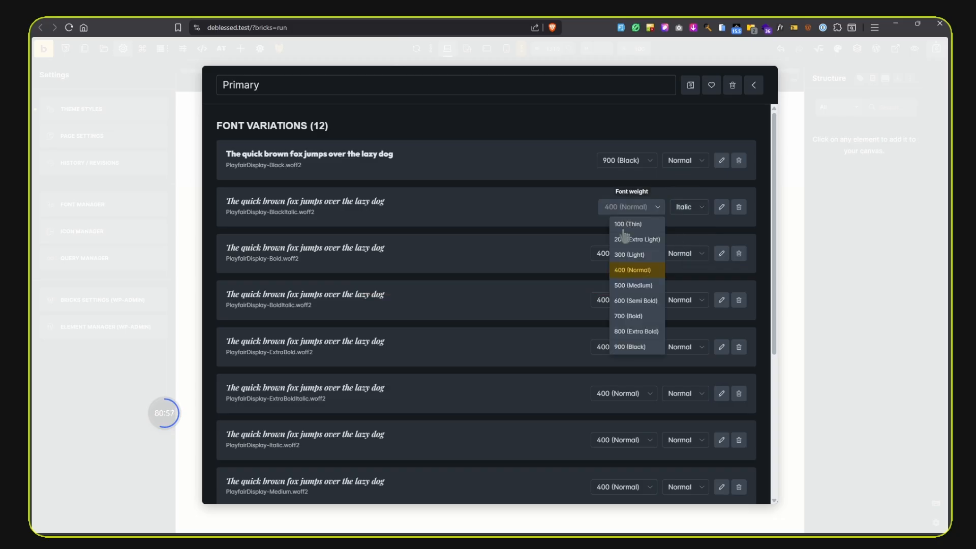
left_click(639, 343)
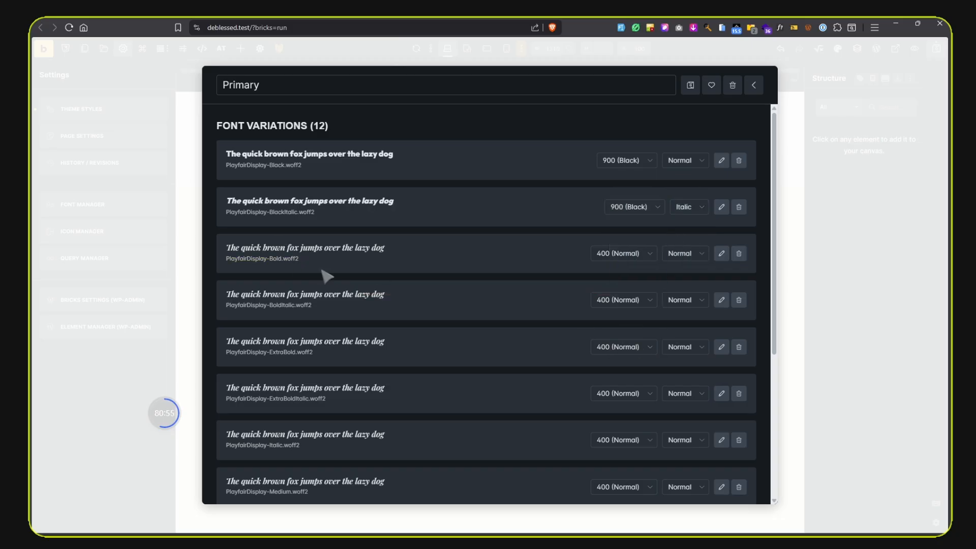
Match the remaining PlayfairDisplay variations' weights and styles to their file names, including 700 (Bold) for PlayfairDisplay-Bold.woff2, and save the Primary font
left_click(639, 256)
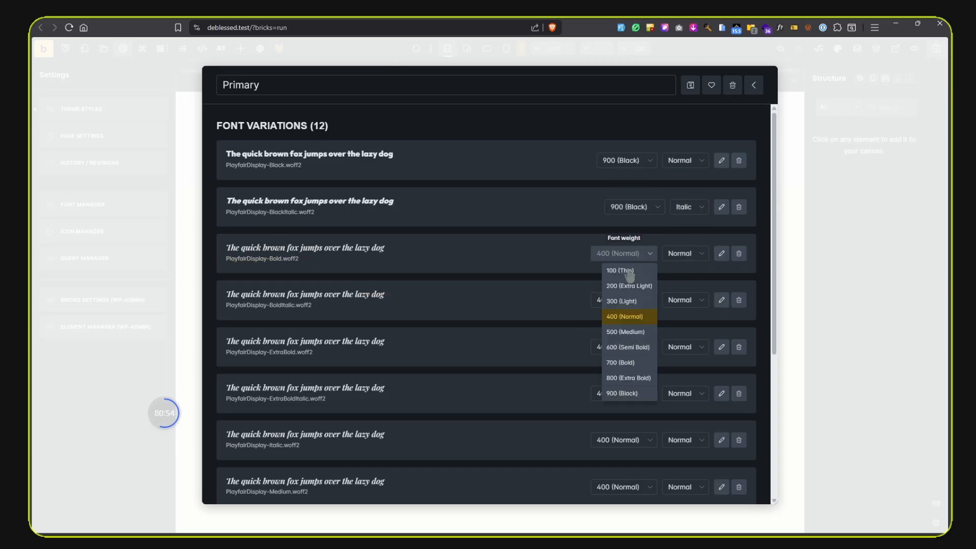
left_click(632, 364)
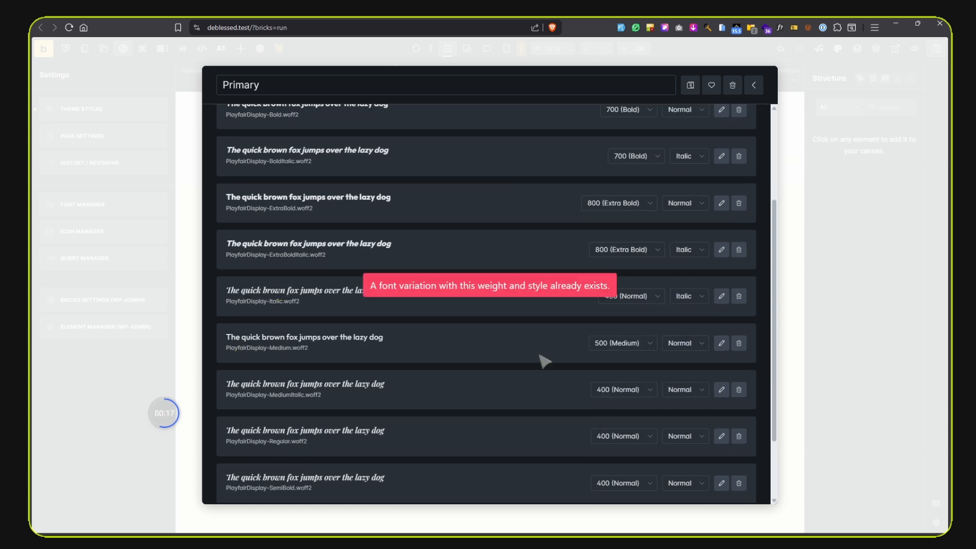
scroll(285, 404, "down", 1)
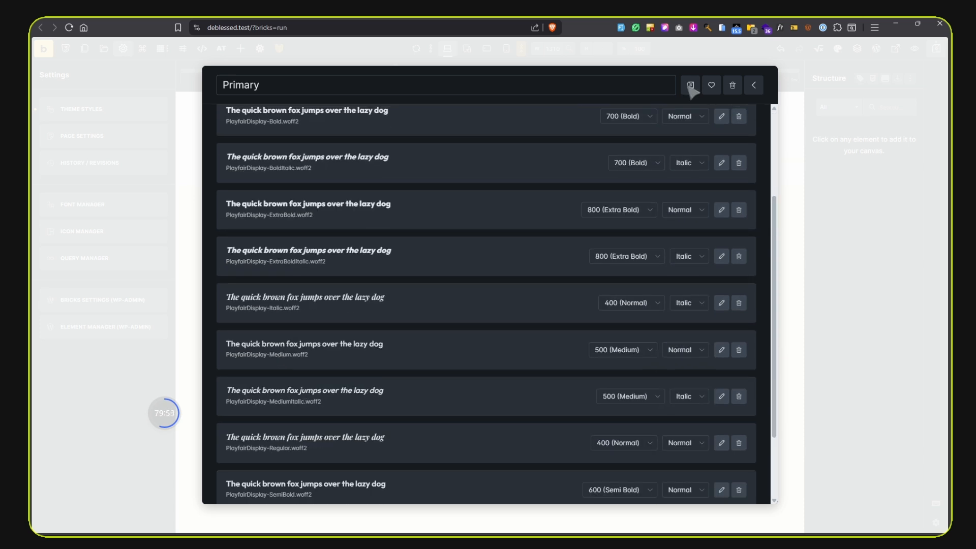
left_click(691, 85)
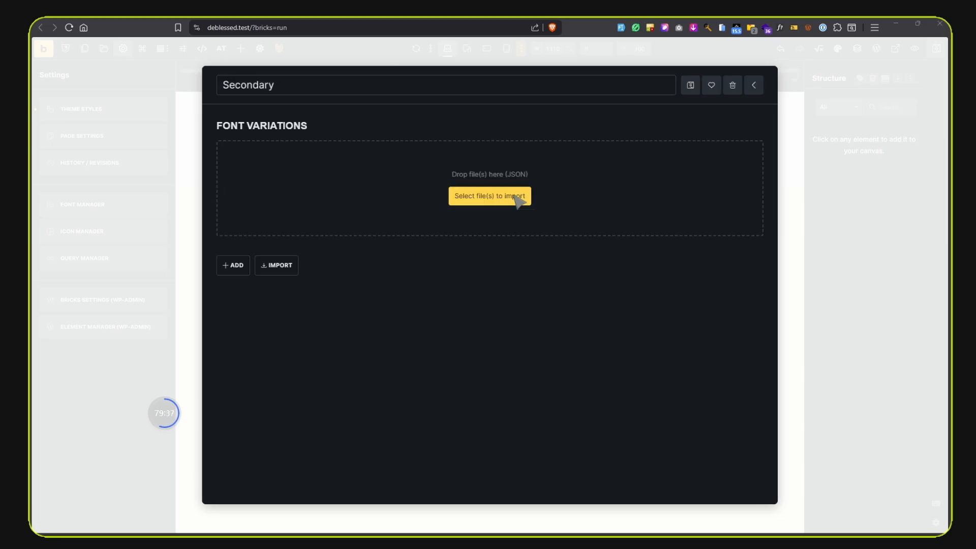
Import all the Poppins WOFF2 files into the Secondary custom font
left_click(515, 199)
key("ctrl+a")
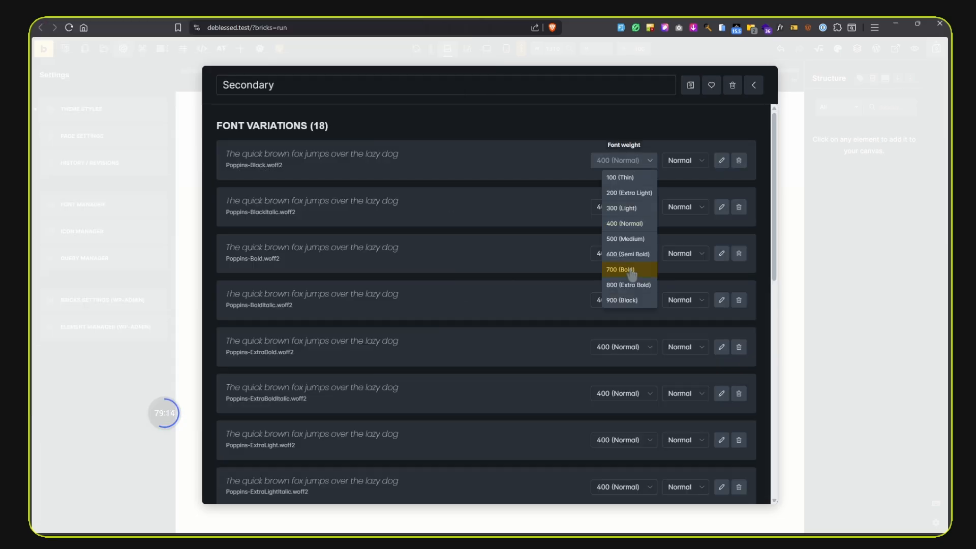
Match each Poppins variation's weight and style to its file name, such as 500 (Medium) for Poppins-Medium and 600 (Semi Bold) for Poppins-SemiBoldItalic
left_click(617, 270)
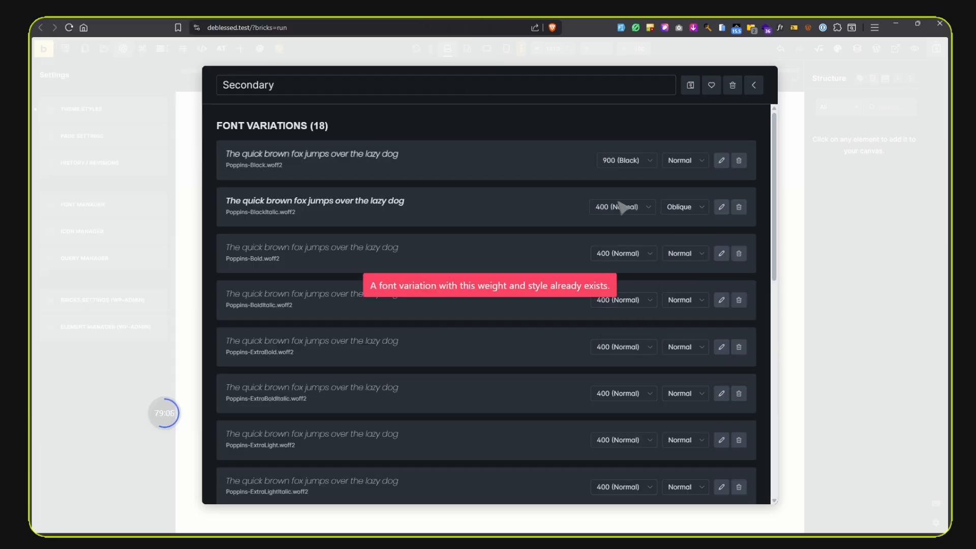
left_click(685, 300)
left_click(681, 330)
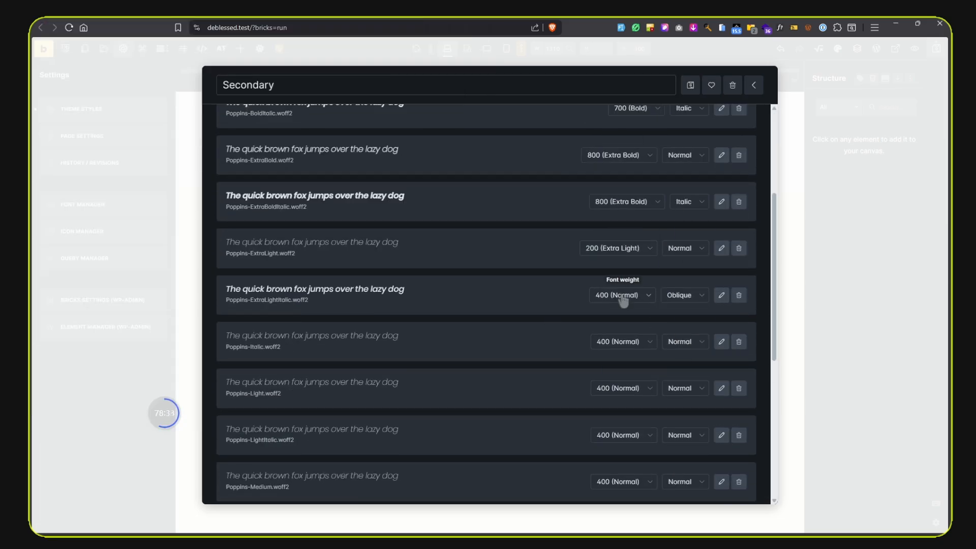
left_click(624, 290)
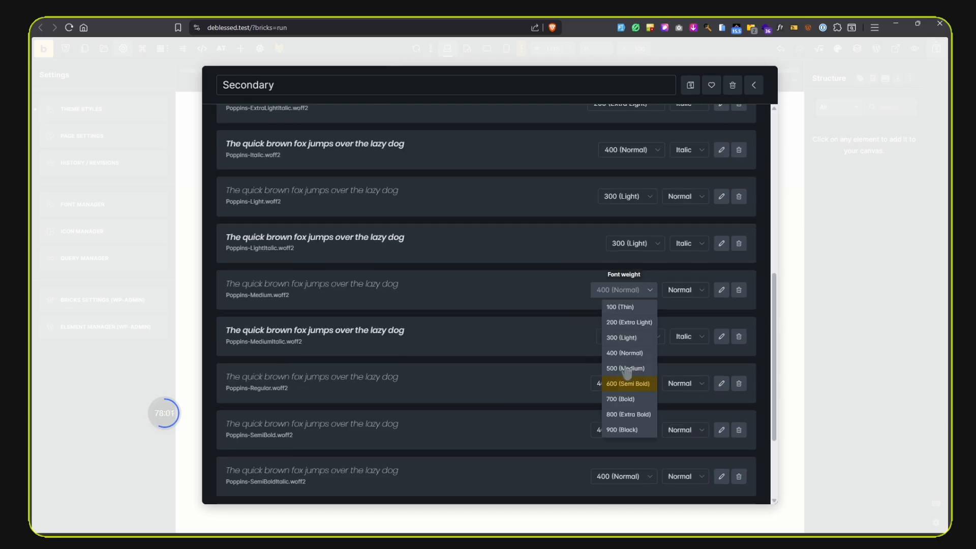
left_click(627, 368)
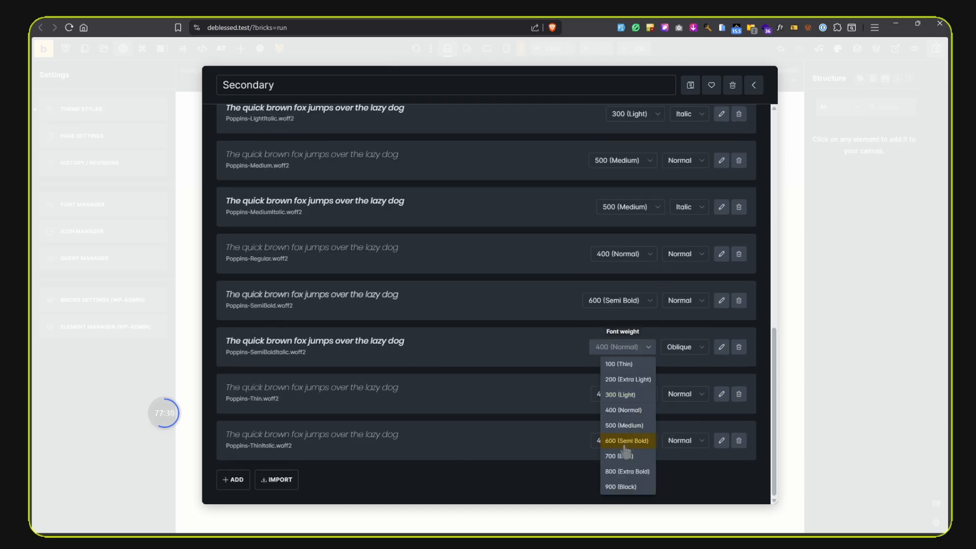
left_click(626, 439)
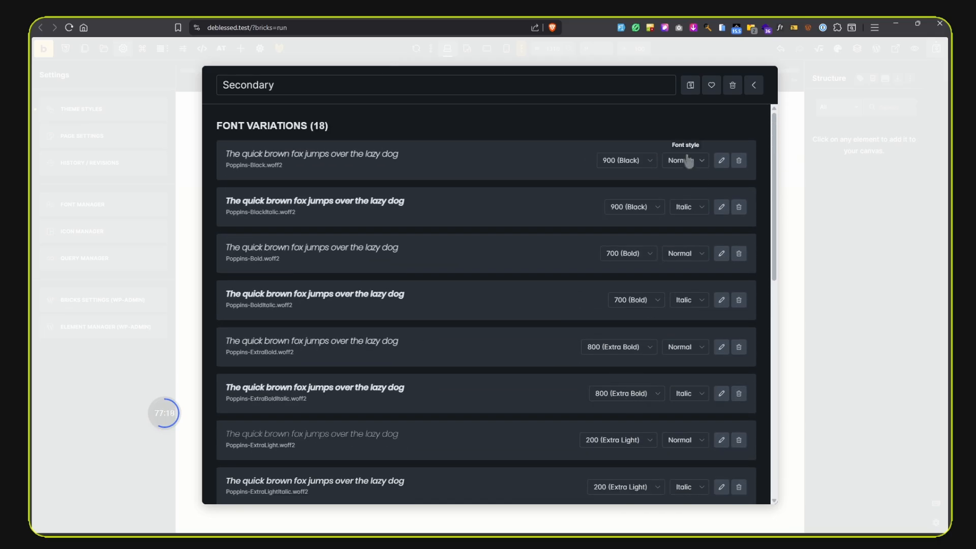
Save the Secondary font and close the font manager
left_click(692, 88)
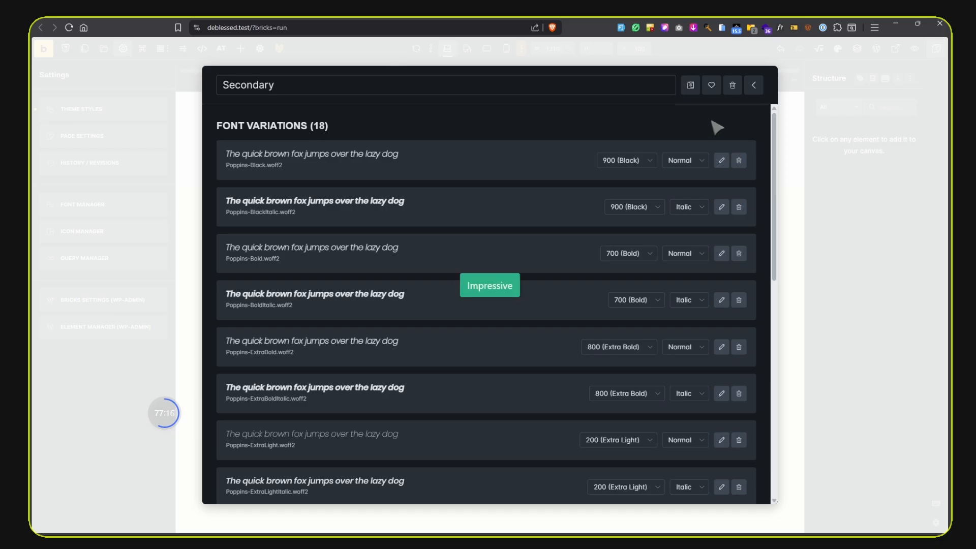
left_click(750, 94)
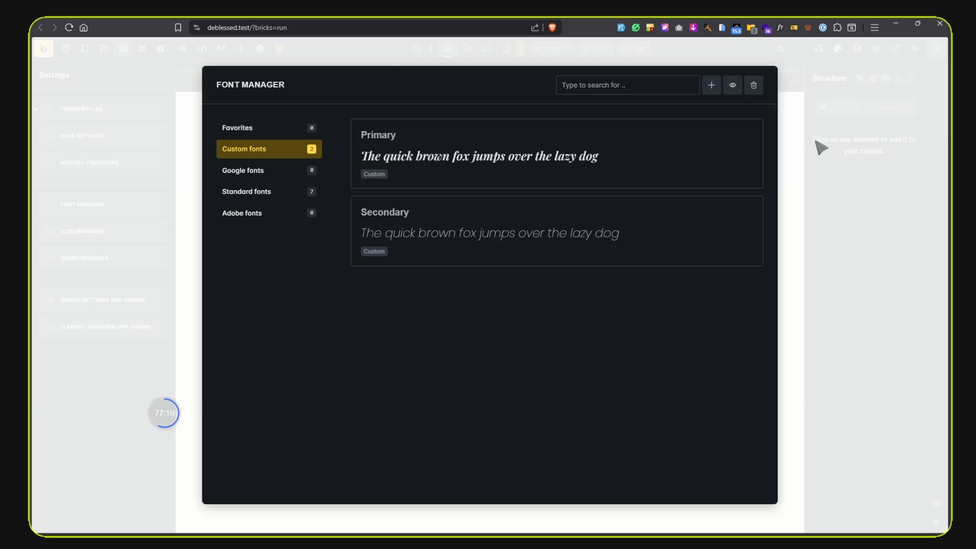
left_click(830, 127)
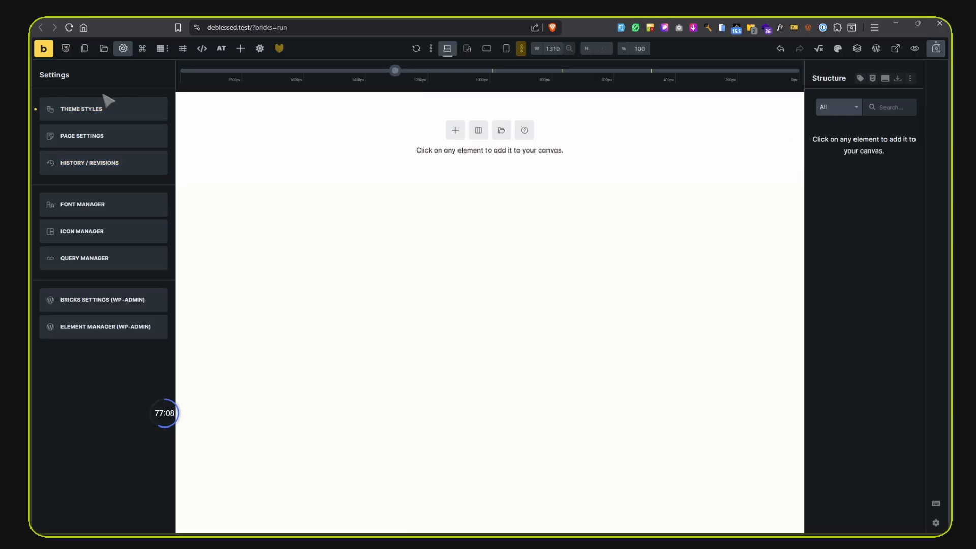
Set the body font family to the Secondary custom font in the Global Print theme style's typography
left_click(86, 109)
left_click(76, 382)
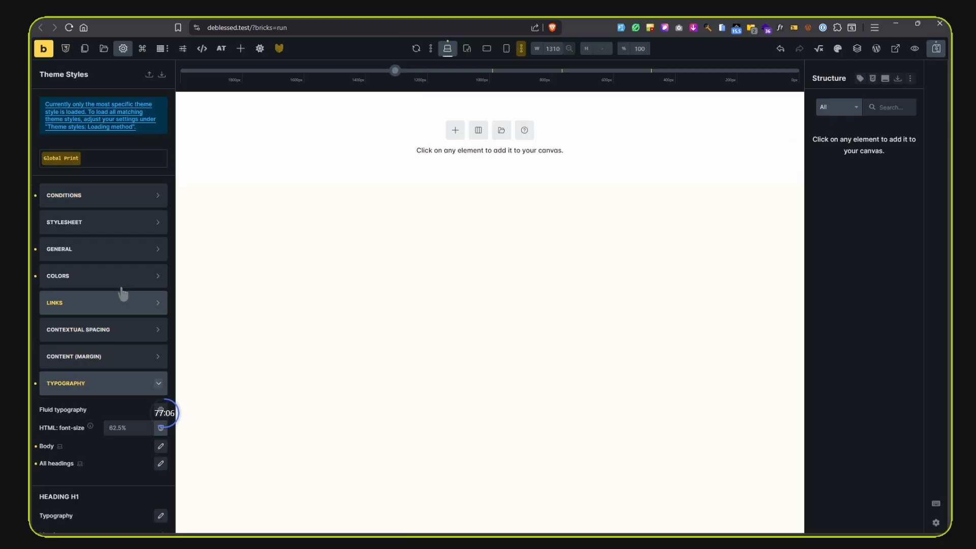
scroll(127, 315, "down", 1)
scroll(120, 351, "down", 1)
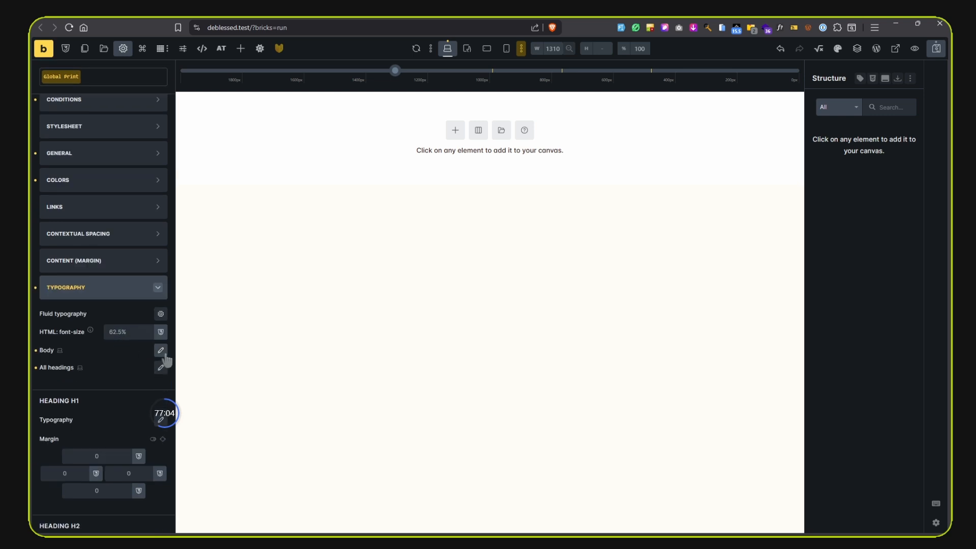
left_click(161, 350)
scroll(83, 309, "down", 1)
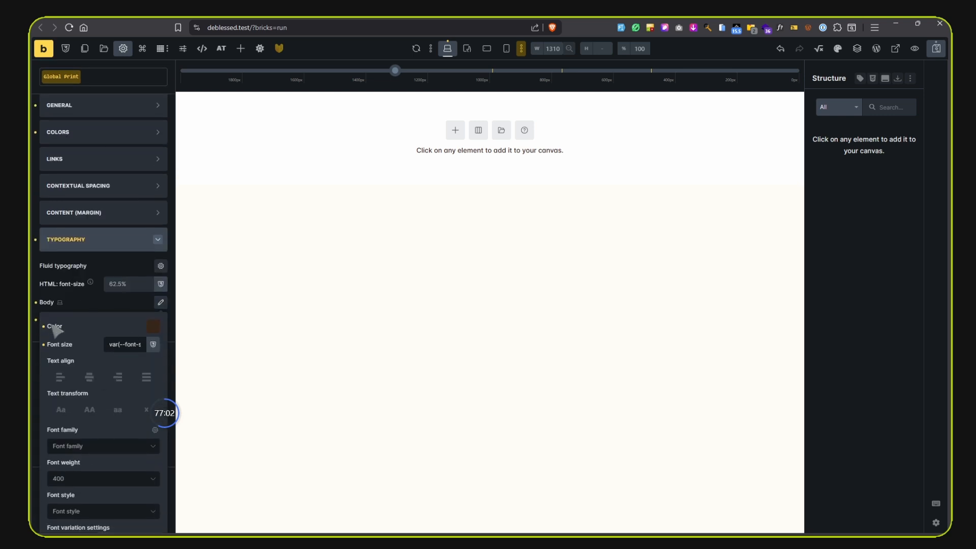
left_click(82, 448)
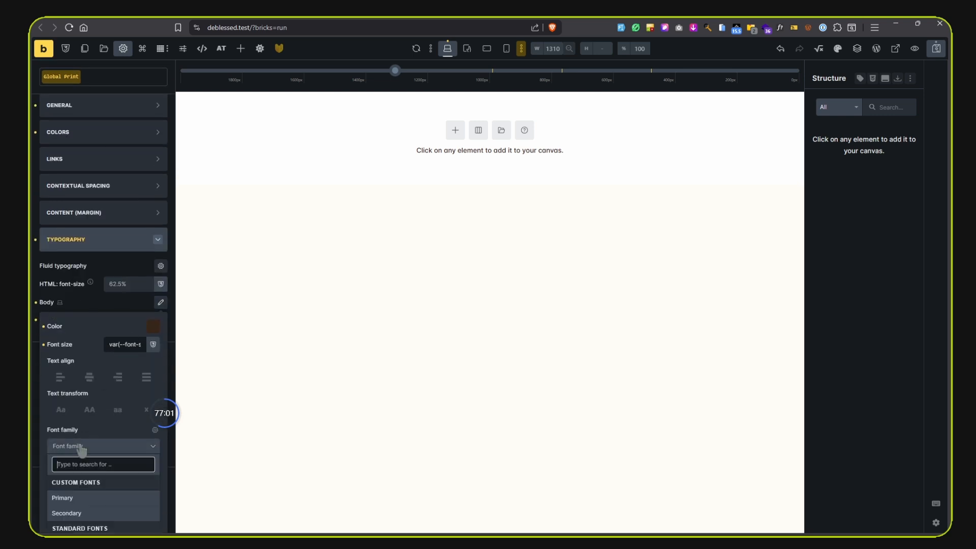
left_click(87, 514)
Set the body font weight to 400 and close the body typography settings
scroll(94, 442, "down", 4)
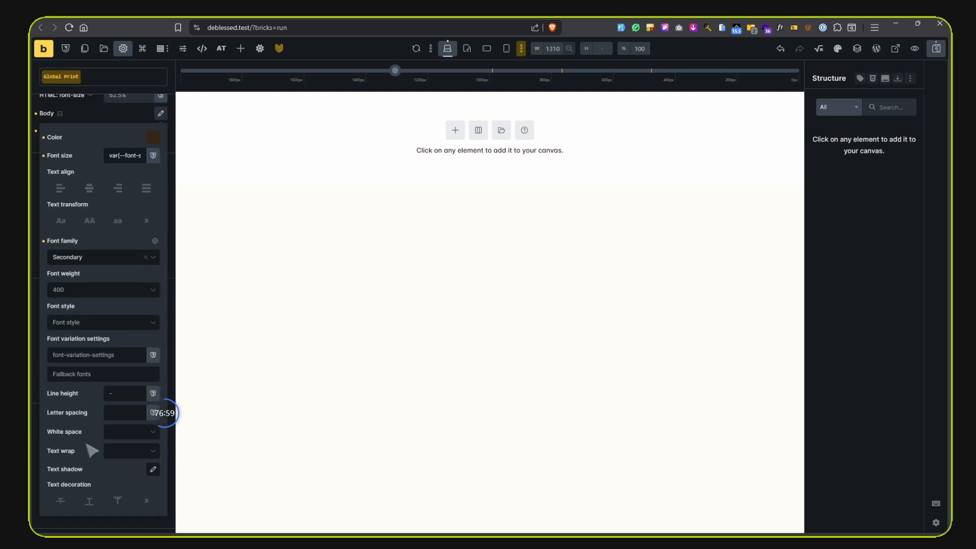
left_click(75, 289)
left_click(74, 370)
scroll(97, 229, "up", 2)
left_click(83, 207)
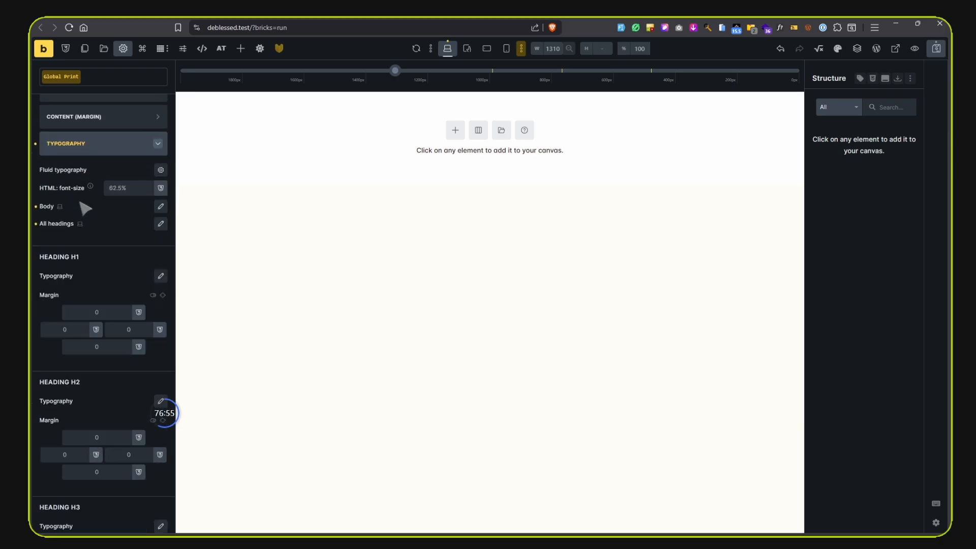
Set the typography of all headings to the Primary font family with a font weight of 700
left_click(161, 224)
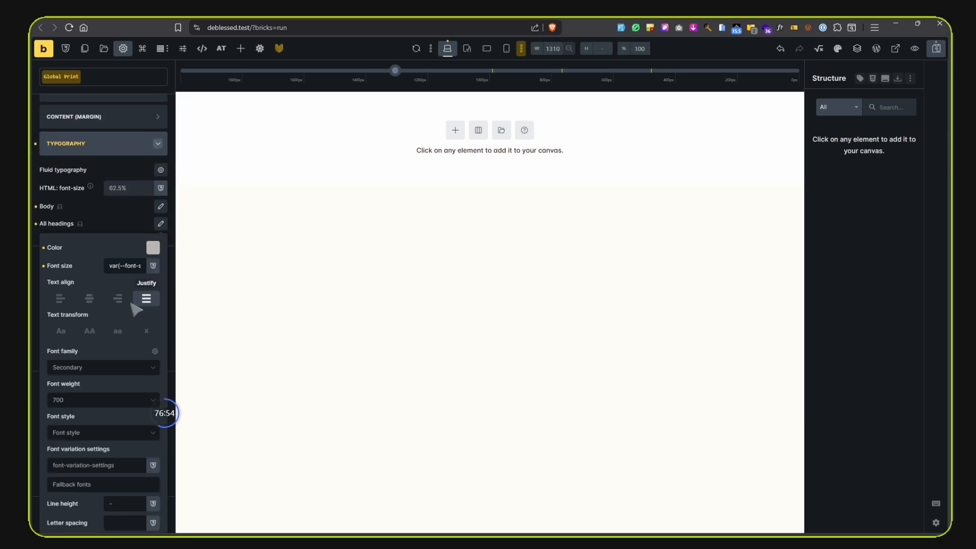
left_click(79, 368)
left_click(76, 420)
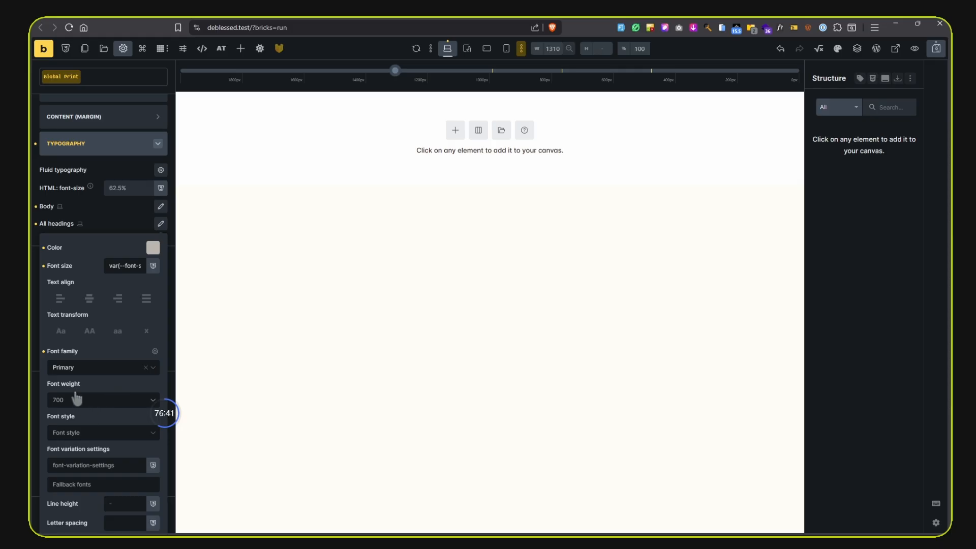
left_click(102, 403)
left_click(71, 337)
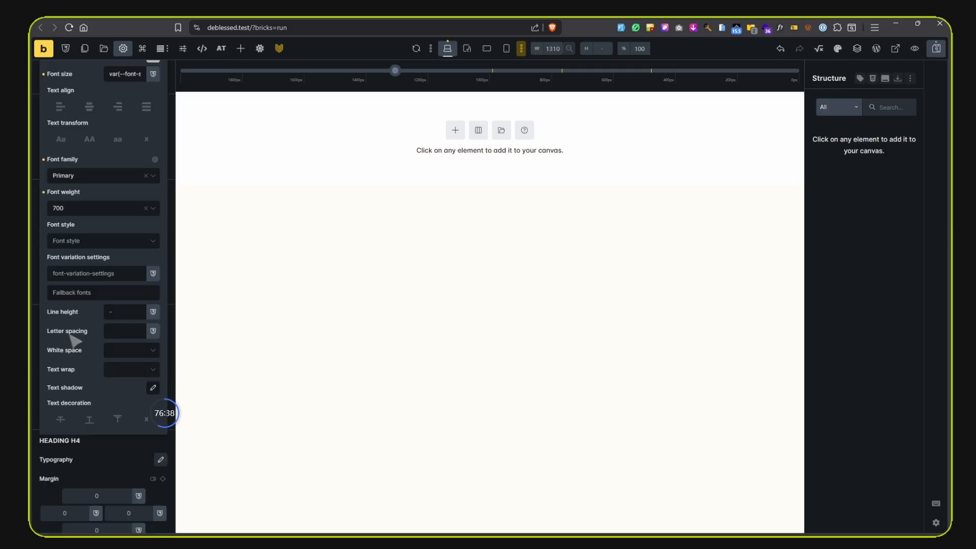
scroll(107, 254, "up", 7)
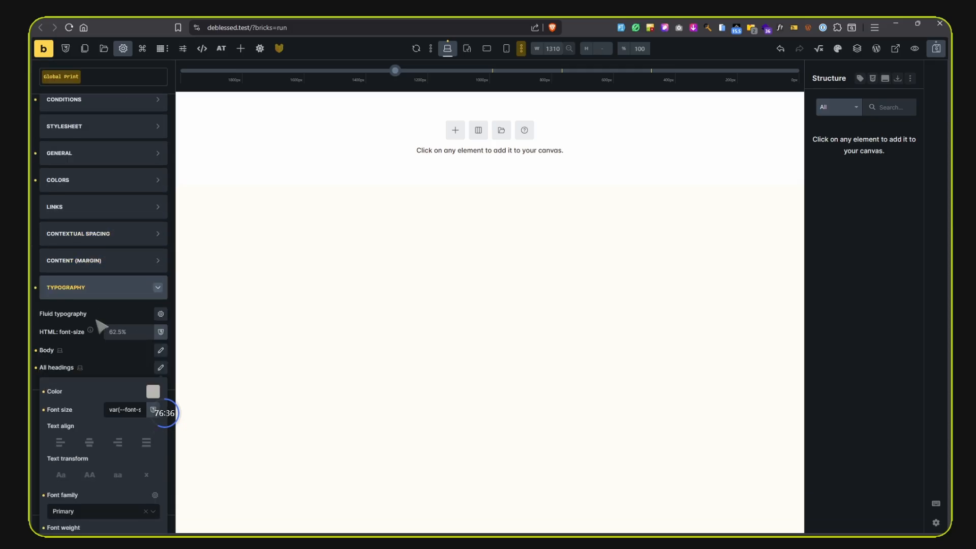
left_click(103, 365)
Filter the CSS variables by title and apply the first dark brown title color to all headings
left_click(160, 368)
left_click(152, 392)
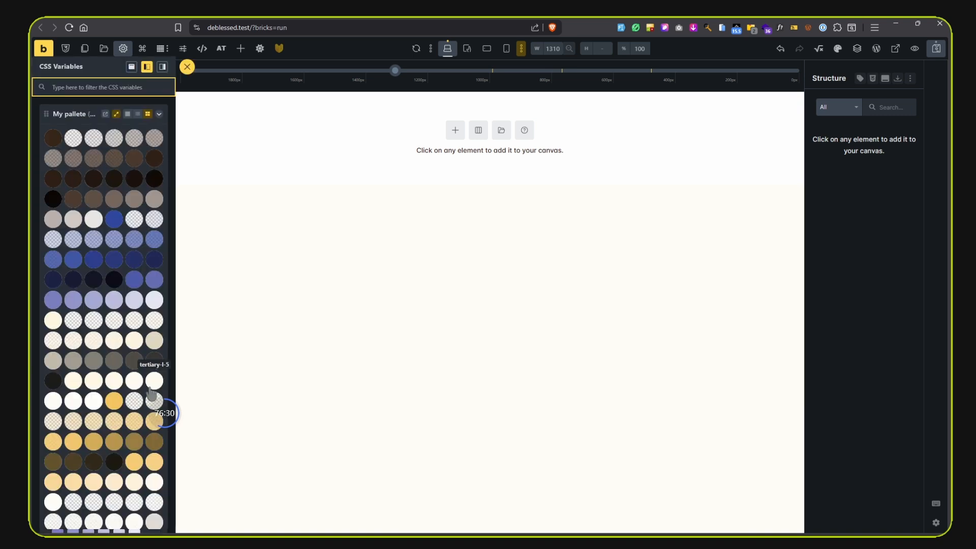
type("titel")
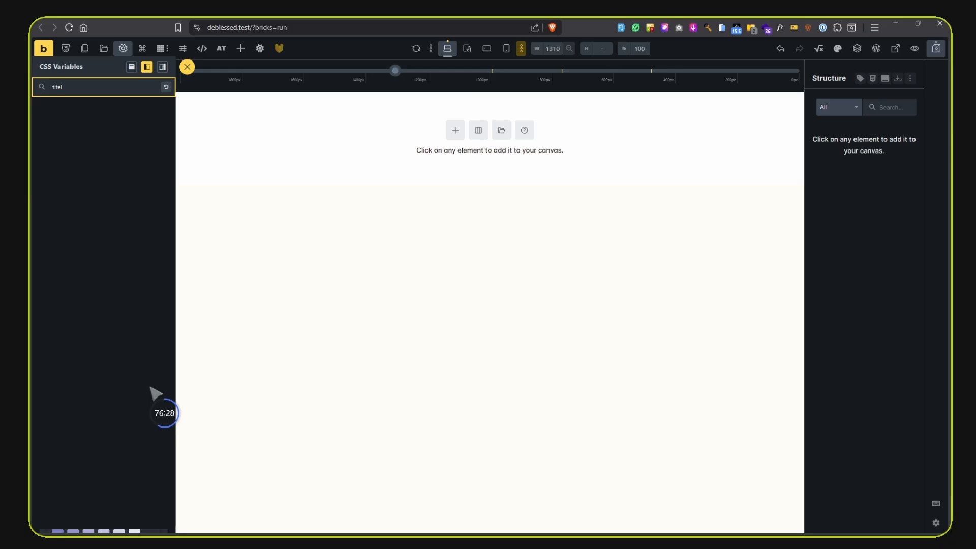
key("BackSpace")
key("BackSpace")
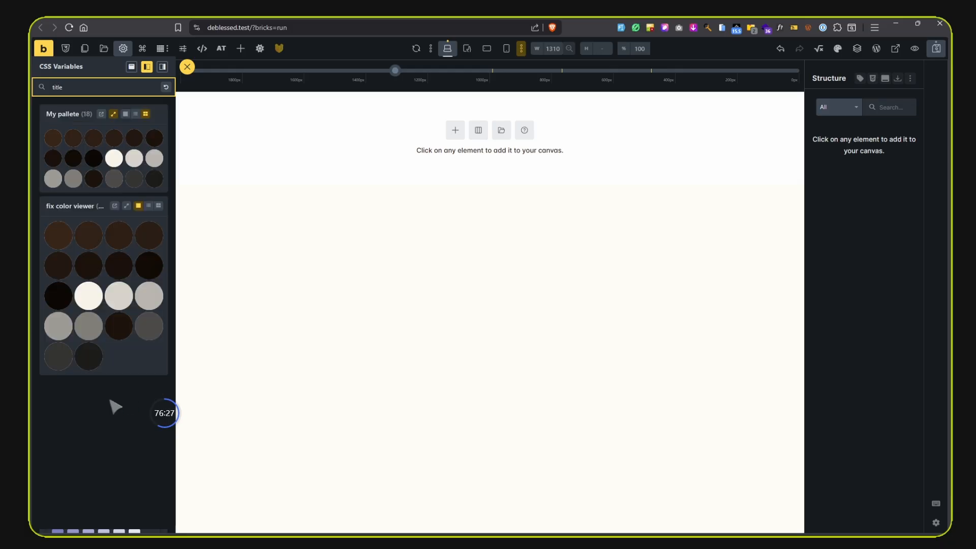
left_click(47, 140)
left_click(121, 369)
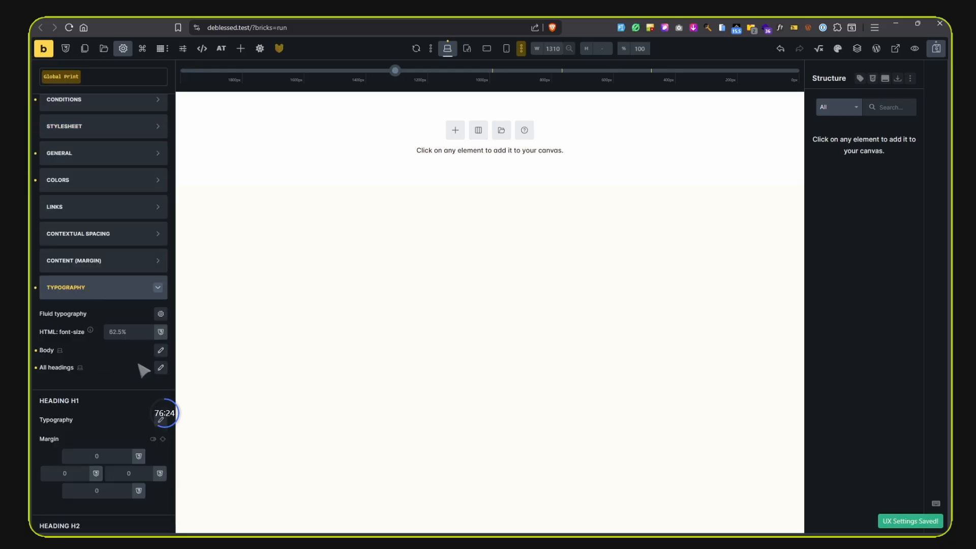
Check the body typography settings and collapse the Typography section
left_click(161, 353)
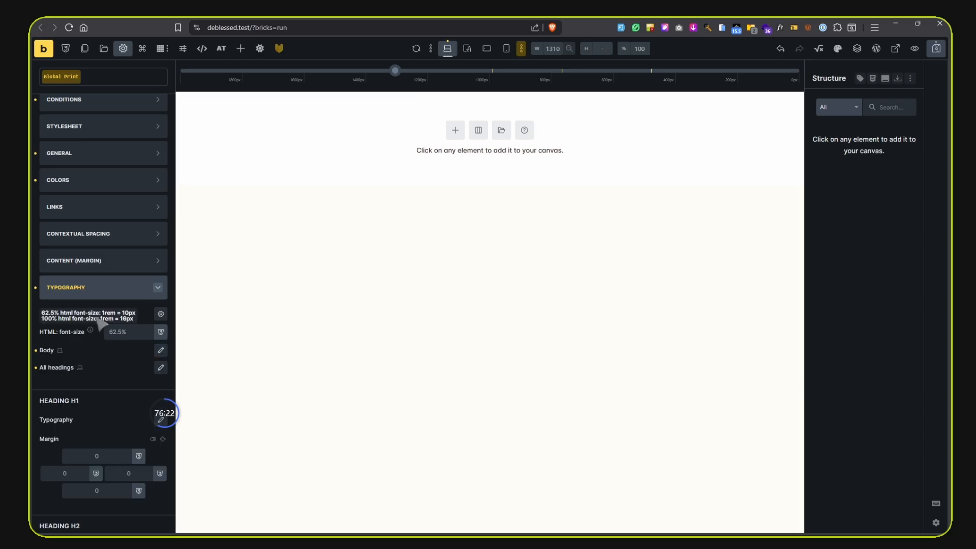
left_click(159, 352)
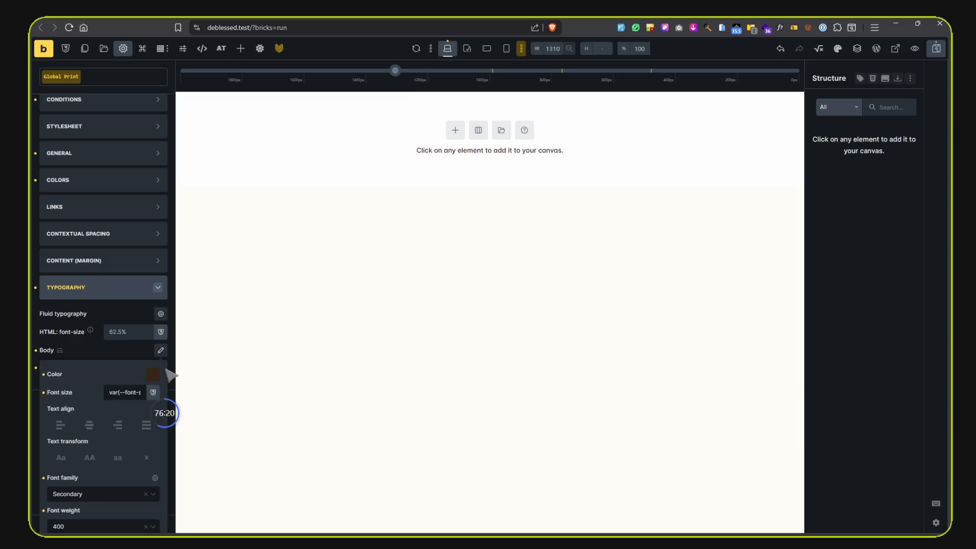
left_click(125, 354)
left_click(115, 298)
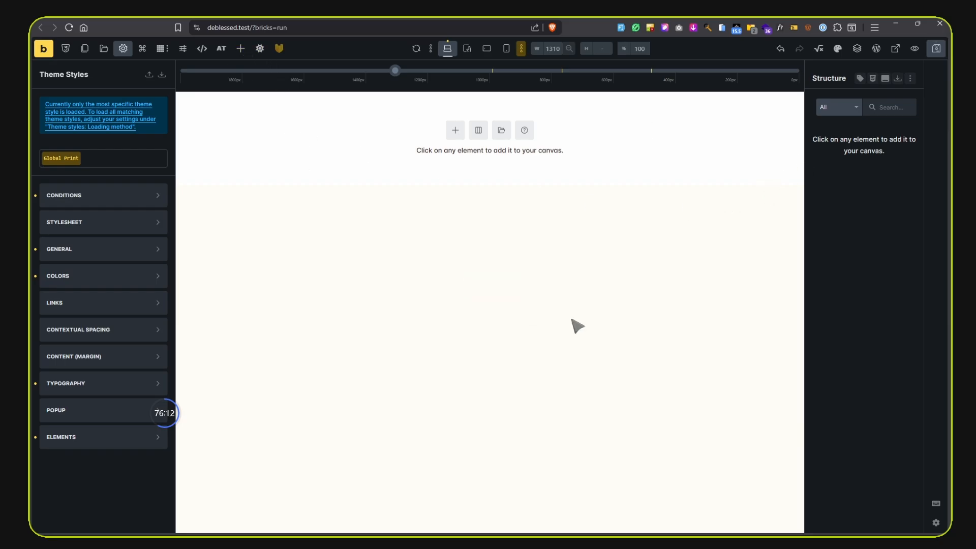
Switch to the Figma design and inspect the hero headline's typography in the Desktop - Home page frame
key("alt+Tab")
key("alt+Tab")
key("alt+Tab")
left_click(475, 228)
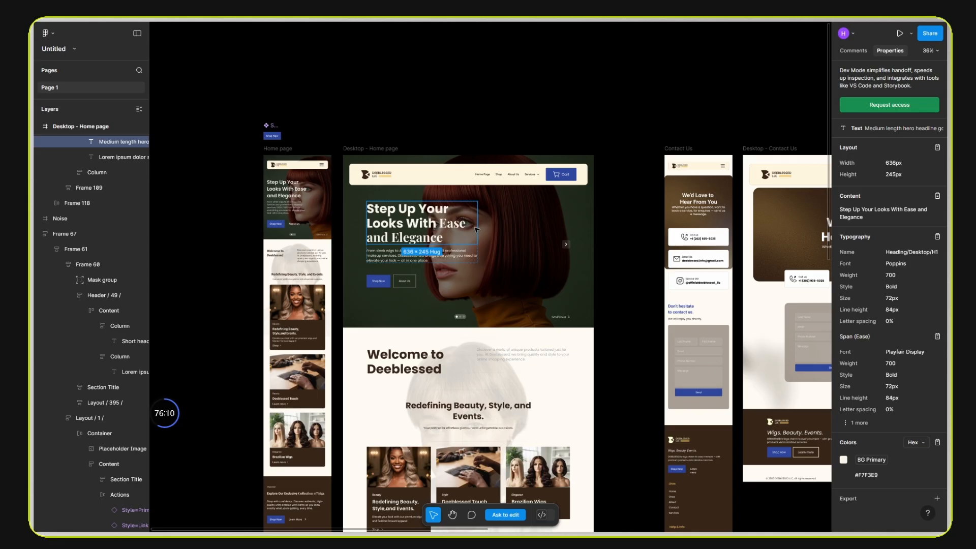
scroll(580, 297, "up", 3)
scroll(642, 216, "up", 2)
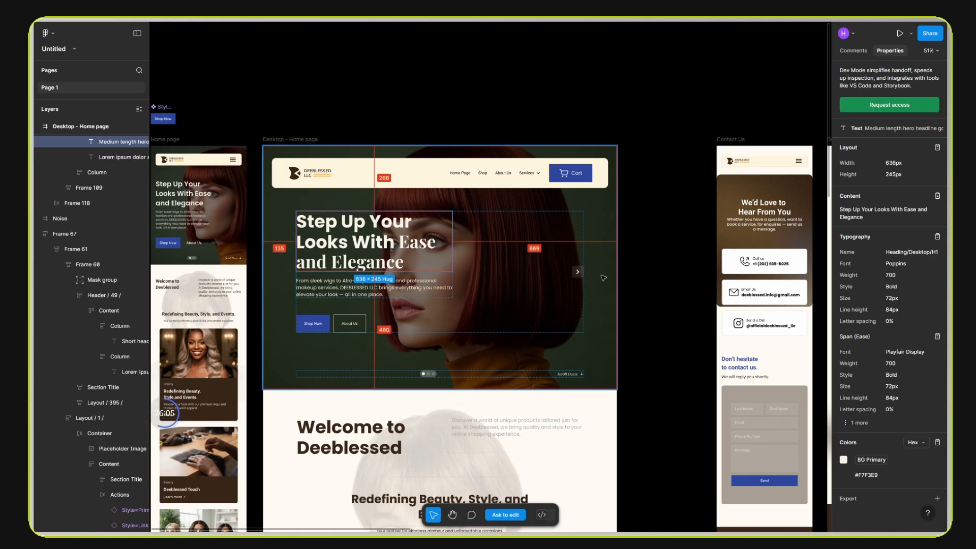
Switch to the file manager, go up to the deblessed folder and preview hero image.jpg
key("alt+Tab")
left_click(482, 239)
double_click(478, 374)
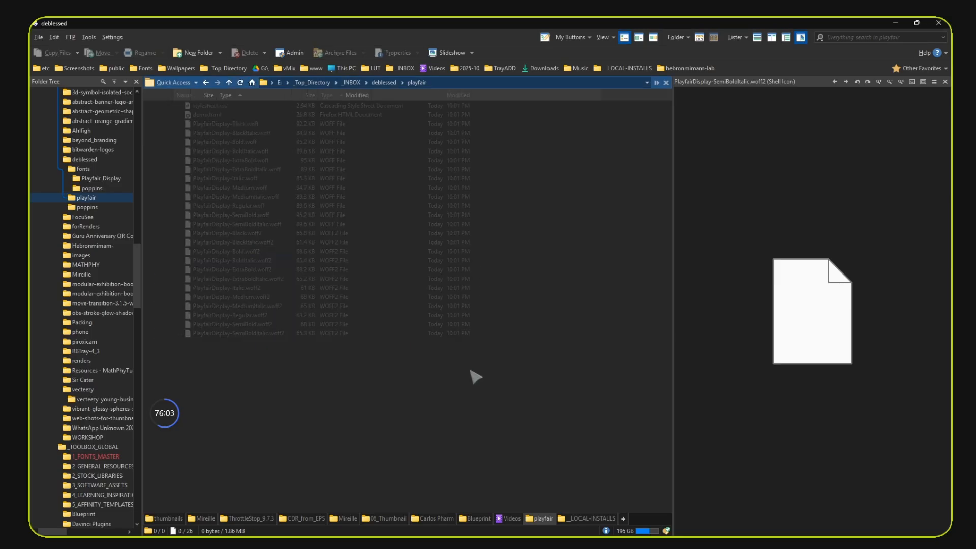
left_click(172, 134)
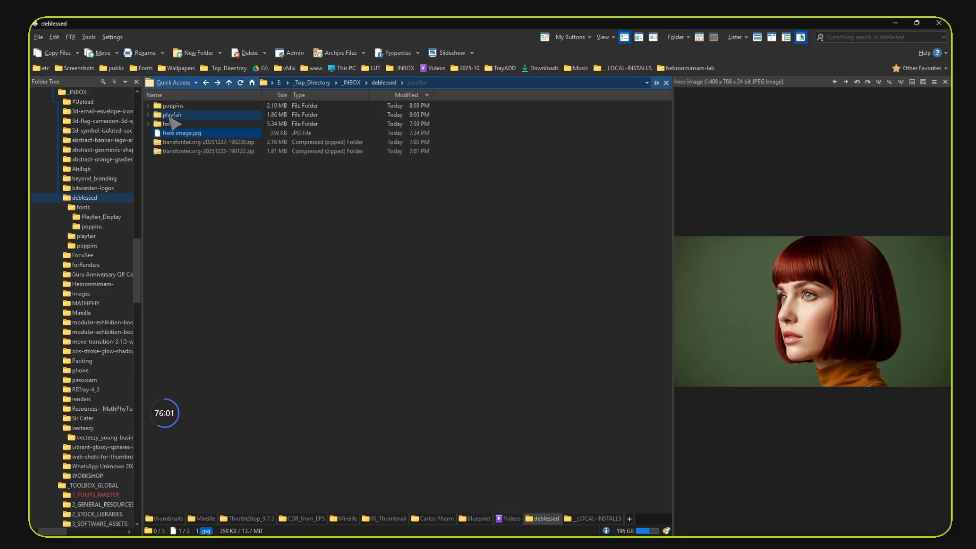
Delete the two transfonter.org zip archives from the deblessed folder and open its fonts folder
left_click_drag(181, 159, 174, 144)
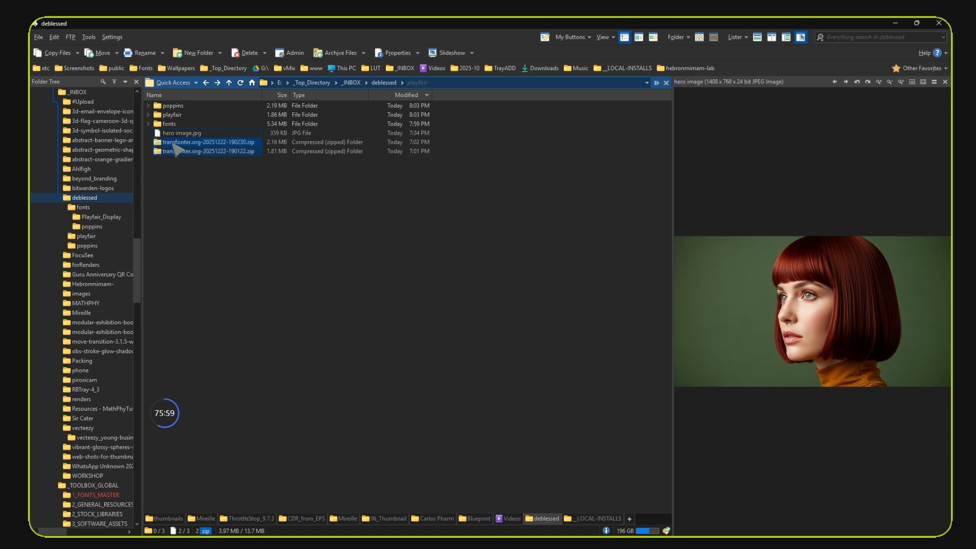
key("Delete")
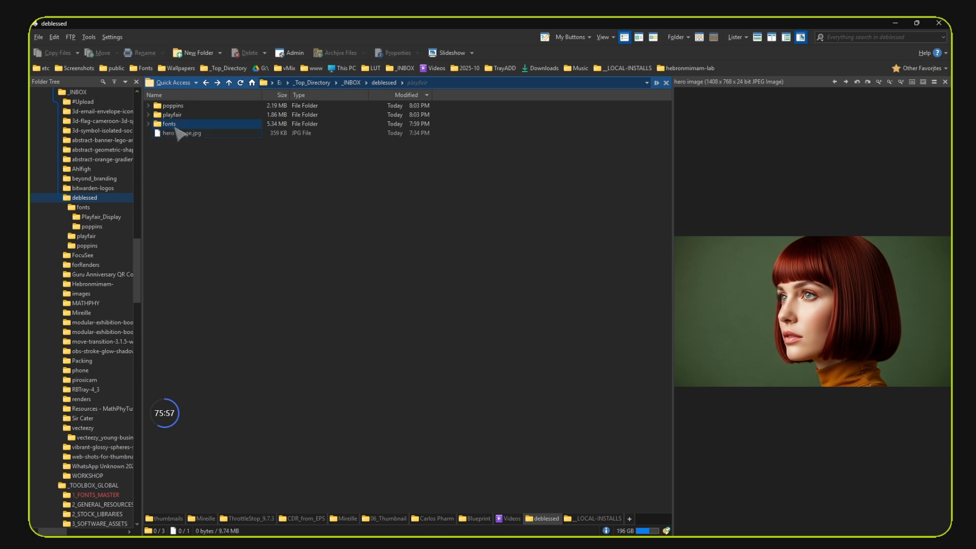
left_click(177, 126)
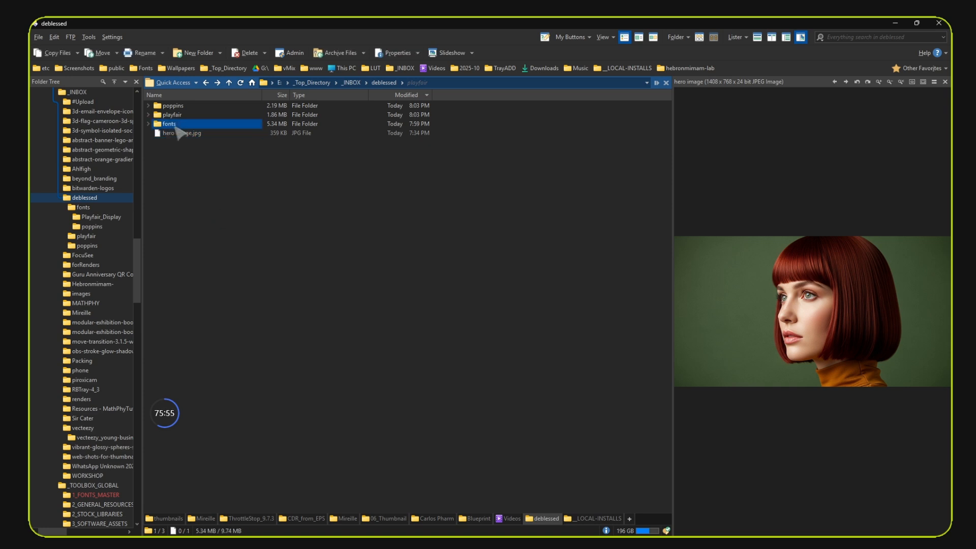
left_click(148, 124)
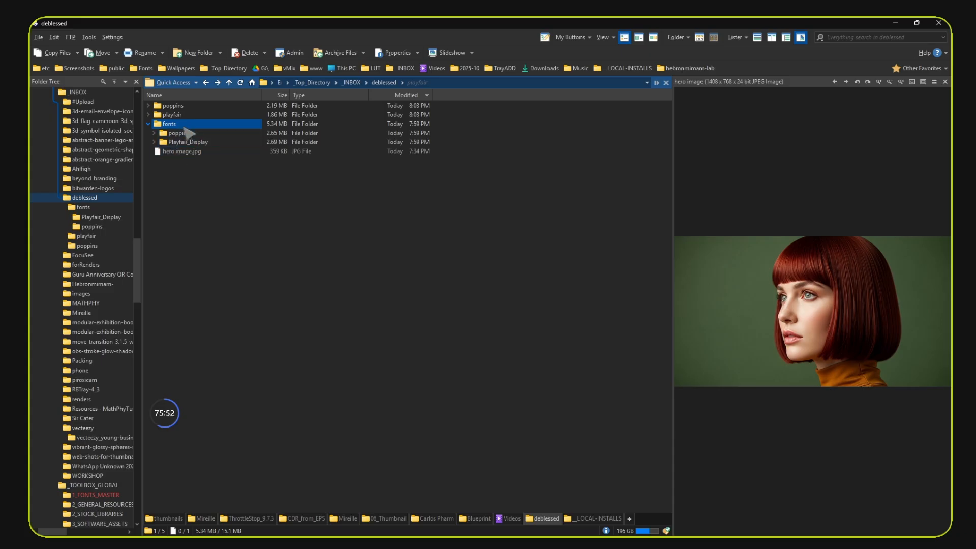
double_click(178, 124)
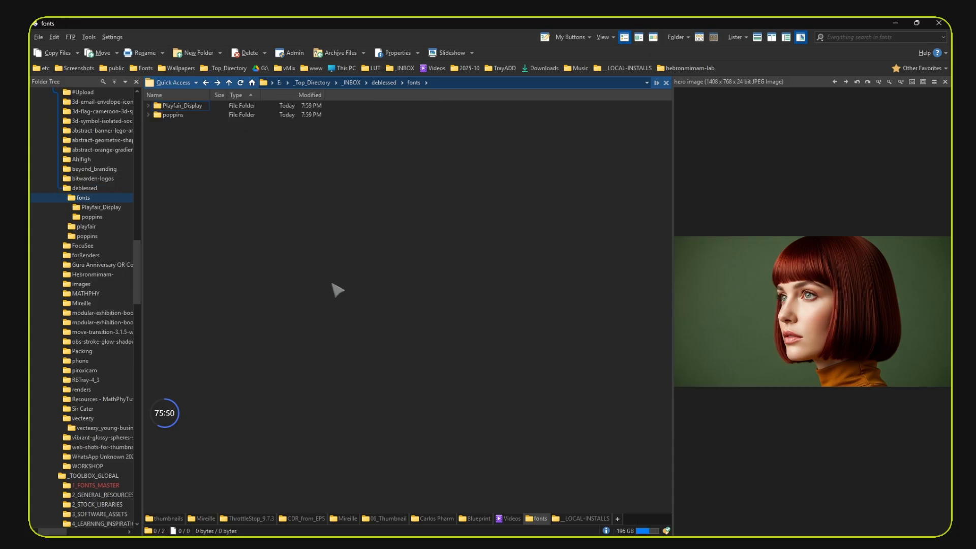
Create folders named desktop and web inside fonts, and move the Playfair_Display and poppins folders into desktop
key("ctrl+shift+n")
type("desktop")
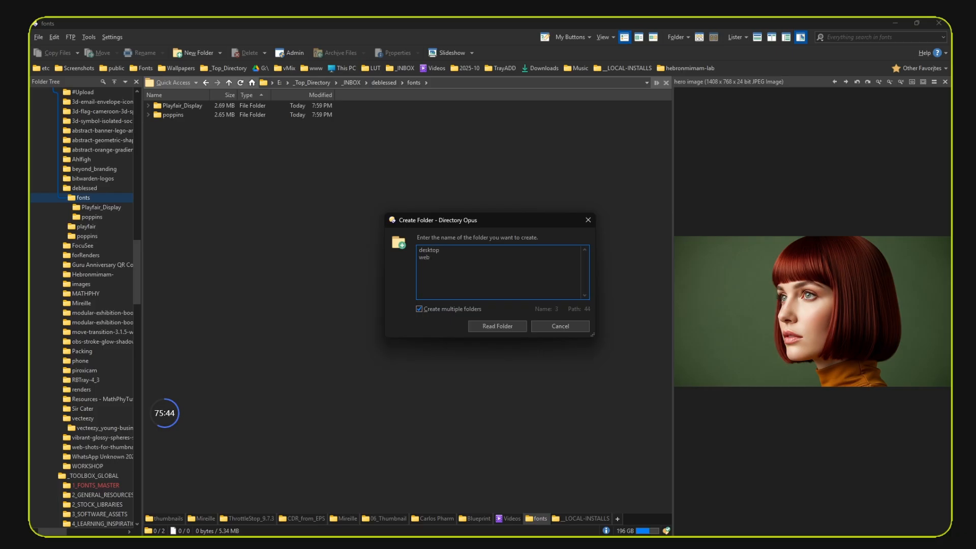
key("ctrl+Return")
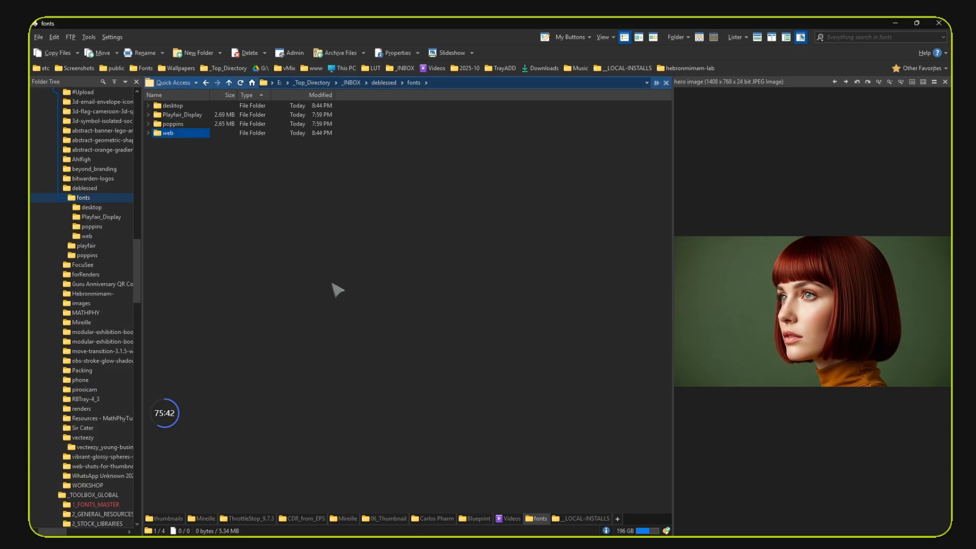
left_click(192, 124)
left_click(191, 115, "shift")
key("Delete")
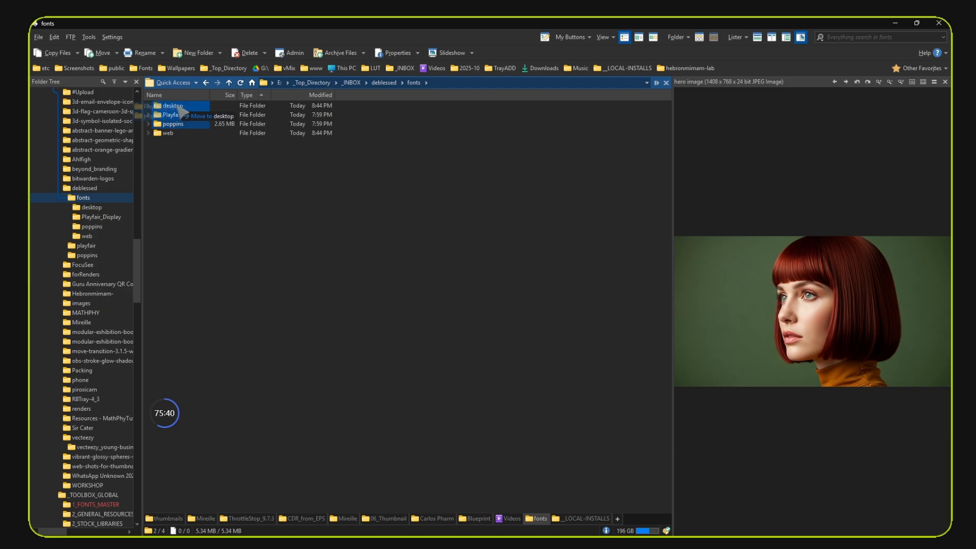
Return to the deblessed folder and move its playfair and poppins folders into the web folder inside fonts
left_click(384, 83)
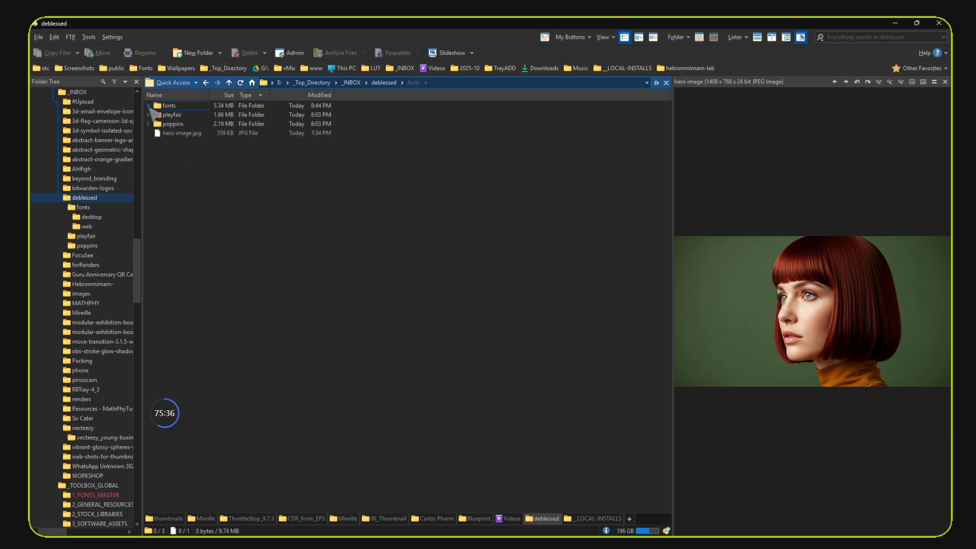
left_click(149, 106)
left_click(173, 134)
left_click(172, 143, "shift")
left_click_drag(173, 142, 174, 128)
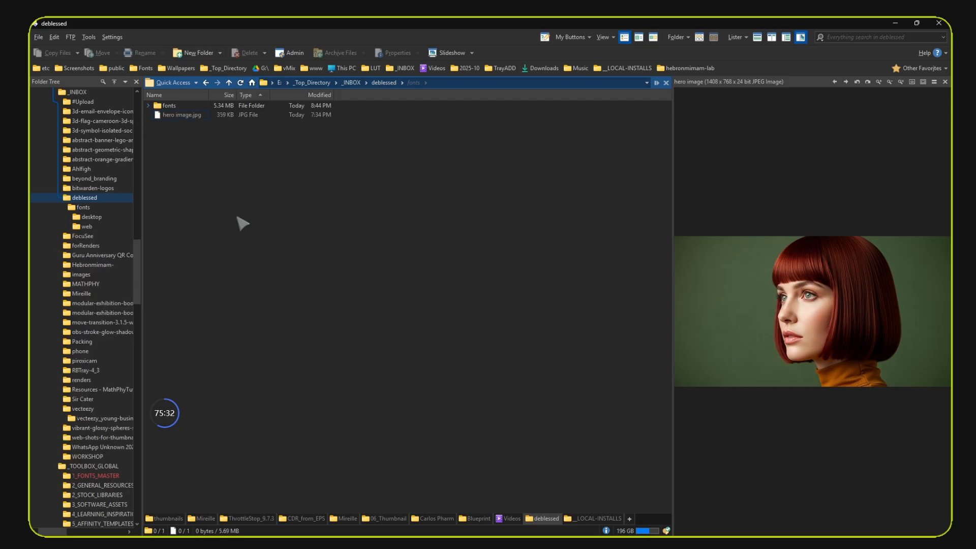
Switch to the Figma design and examine the Desktop - Home page's welcome section, its Frame 60 and Layout / 395 / layers, and the hero
key("alt+Tab")
scroll(442, 331, "down", 4)
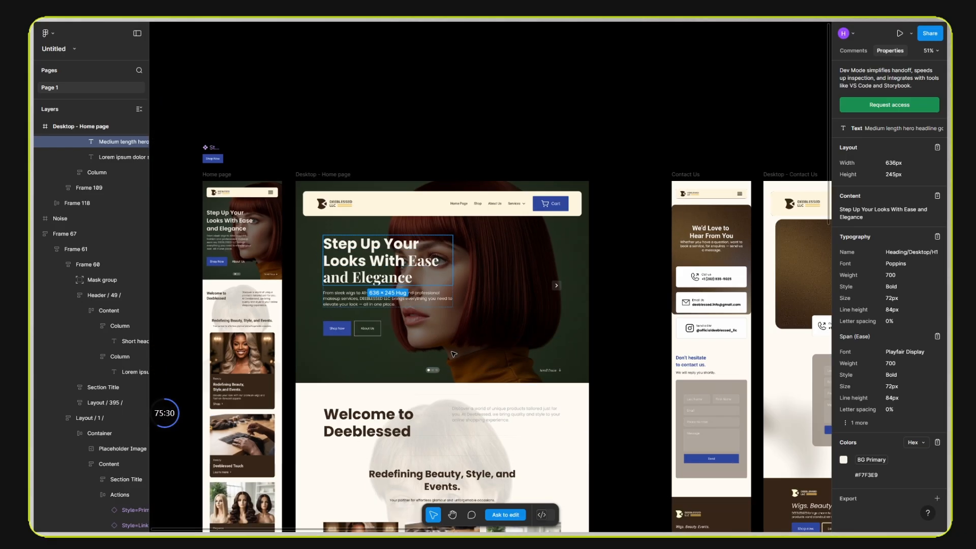
scroll(514, 457, "down", 5)
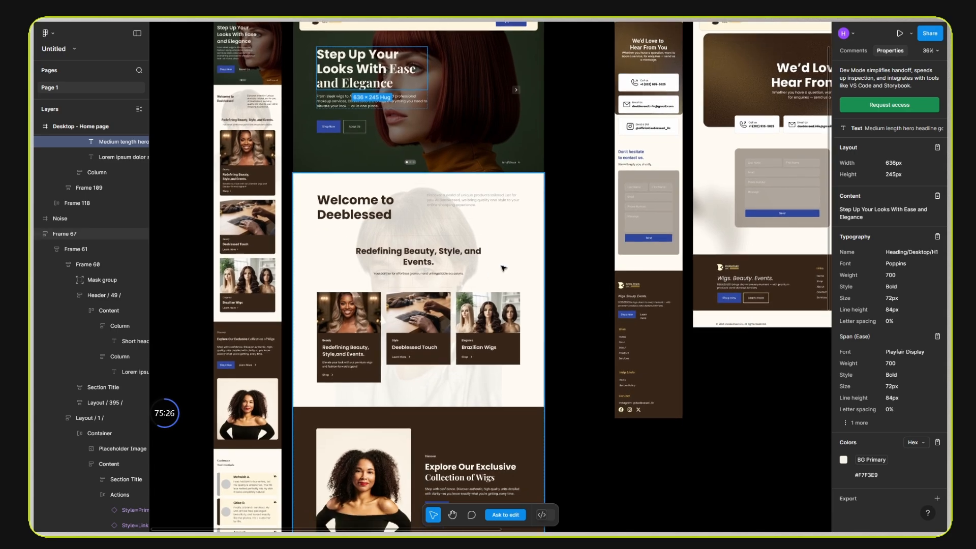
left_click(539, 254)
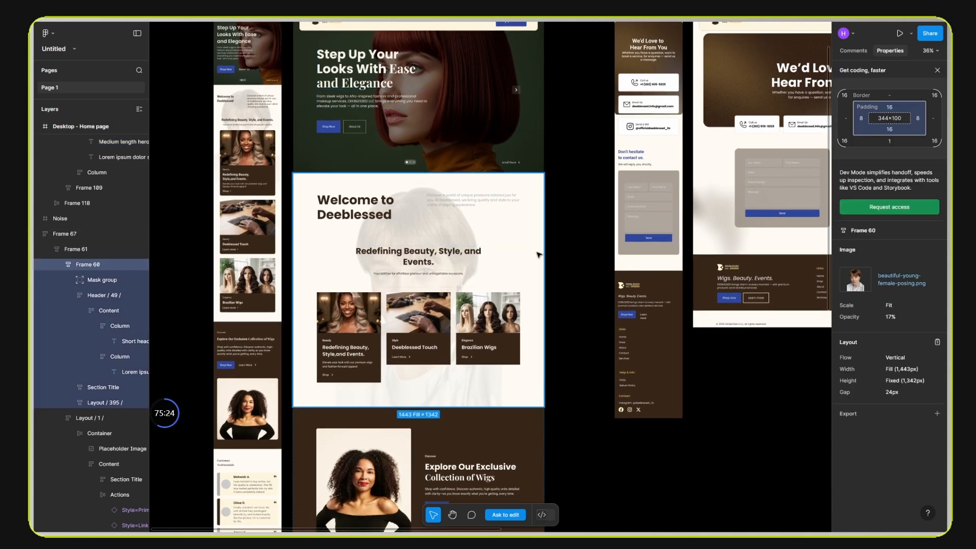
left_click(101, 388)
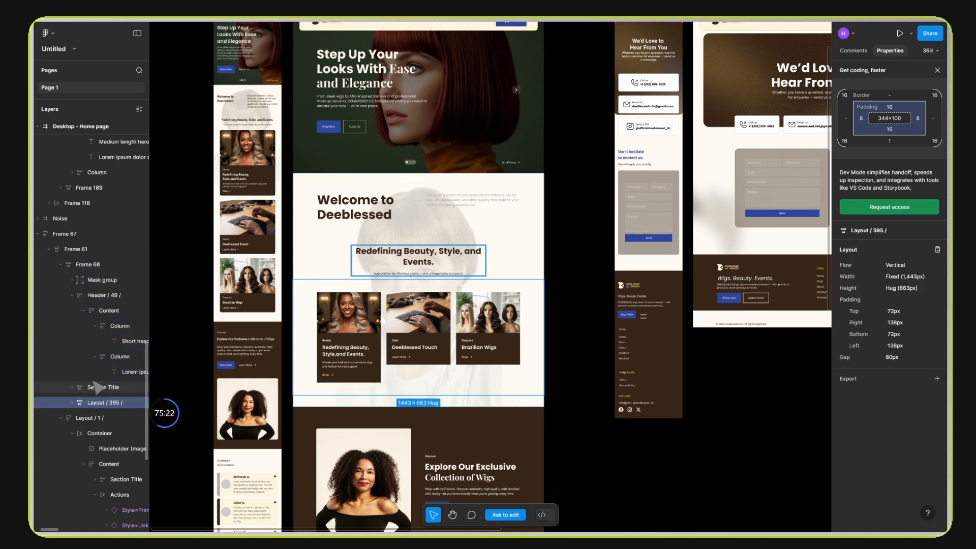
left_click(105, 265)
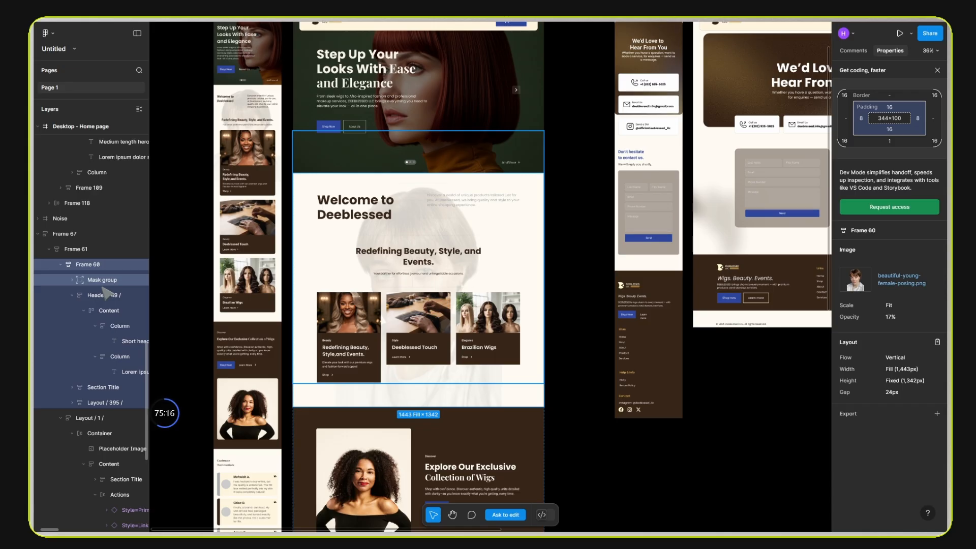
left_click(561, 291)
scroll(436, 233, "up", 5)
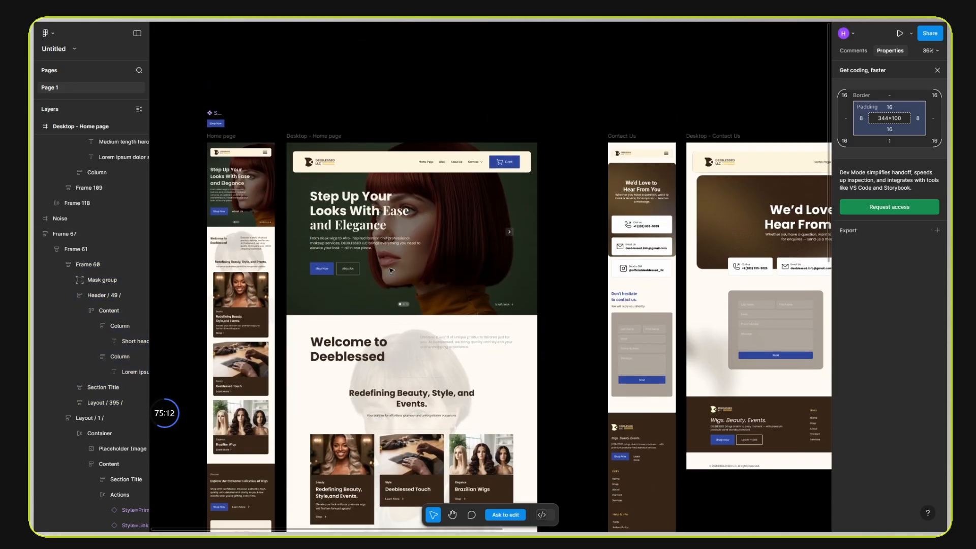
scroll(391, 271, "up", 5)
scroll(532, 247, "up", 1)
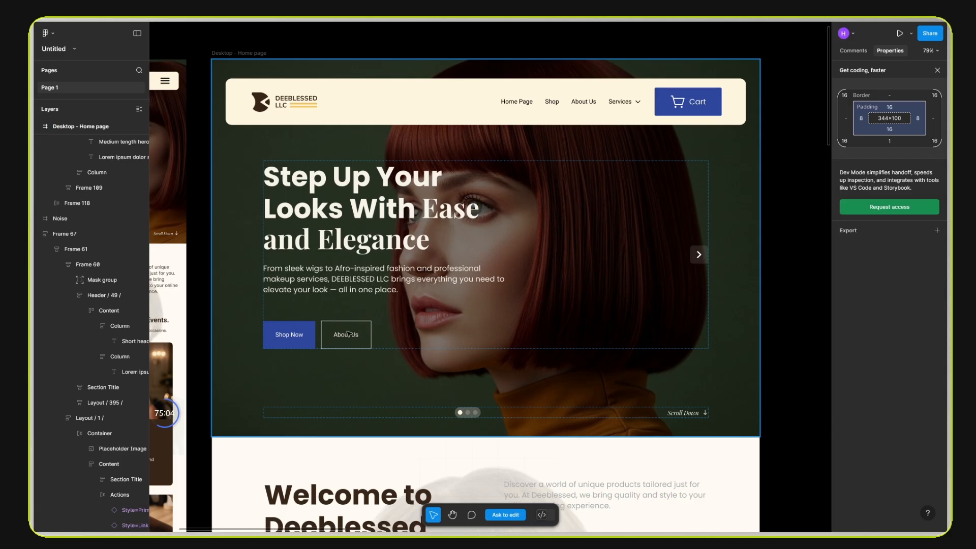
key("alt+Tab")
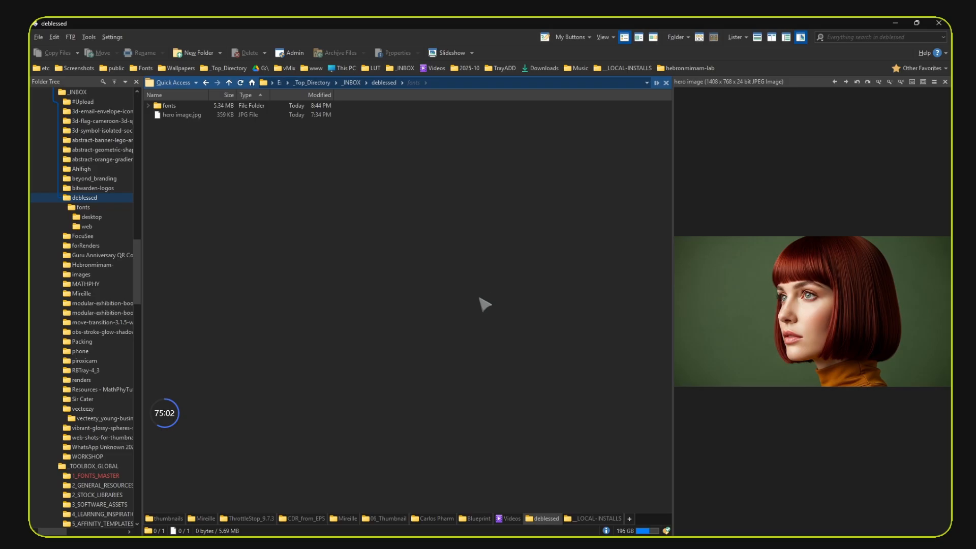
key("alt+Tab")
key("alt+Tab")
key("alt+Tab")
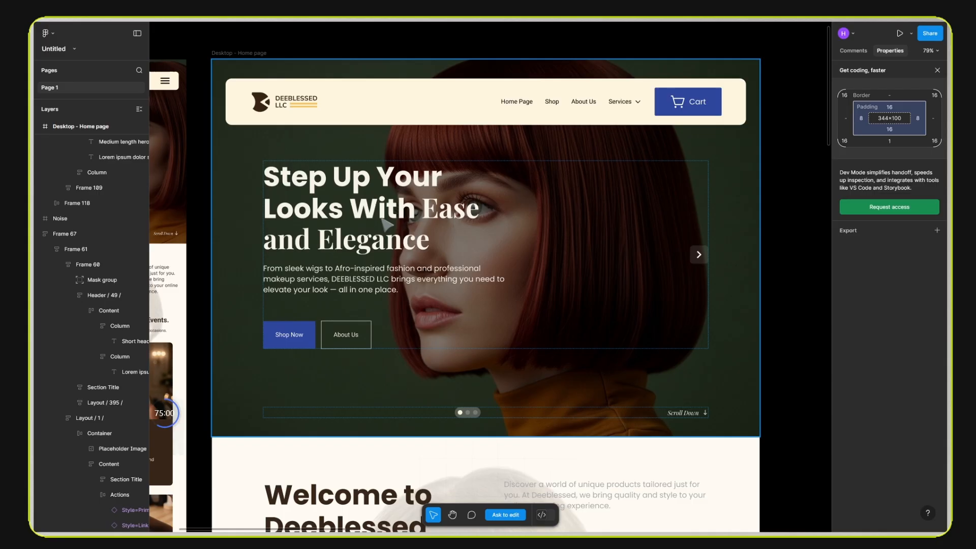
Switch to the Bricks builder, add a Section to the Home page and expand it in the structure
key("alt+Tab")
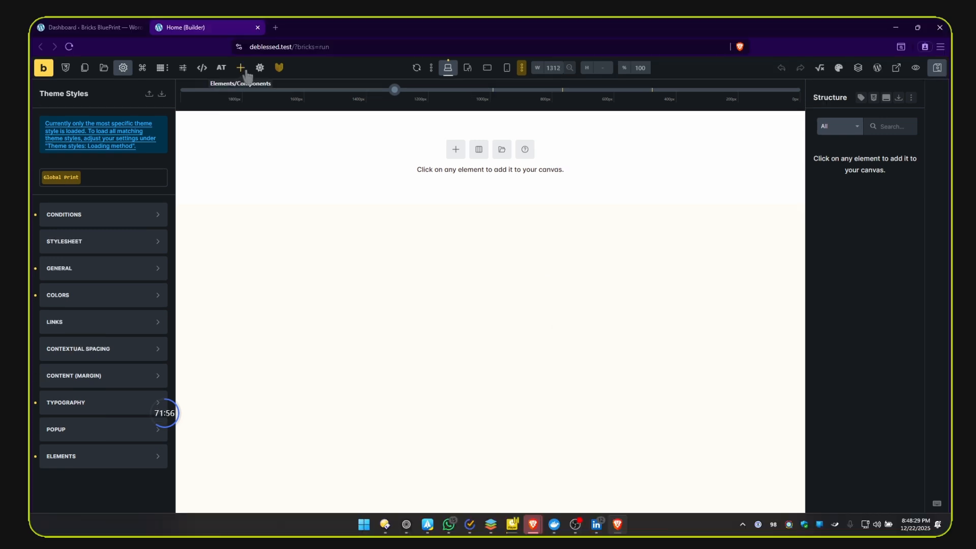
left_click(243, 70)
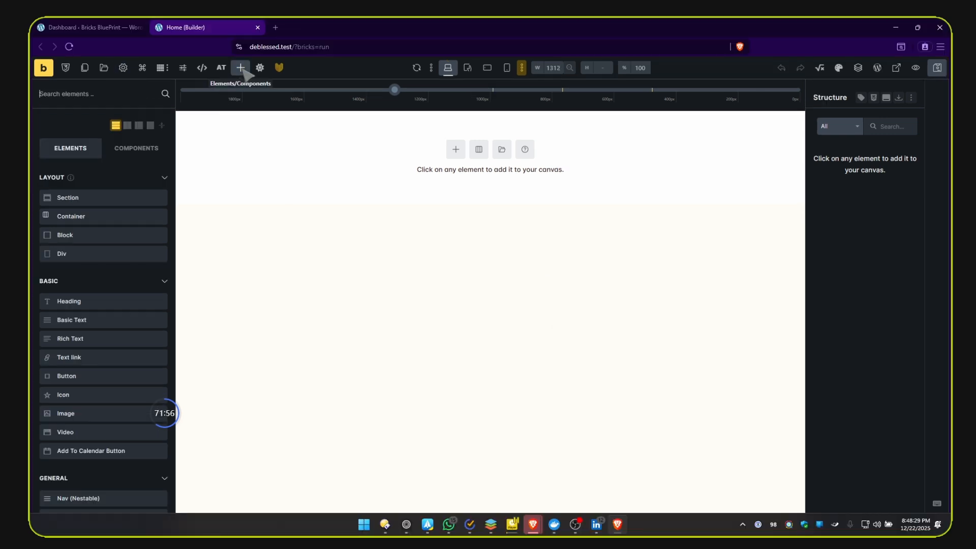
left_click(69, 201)
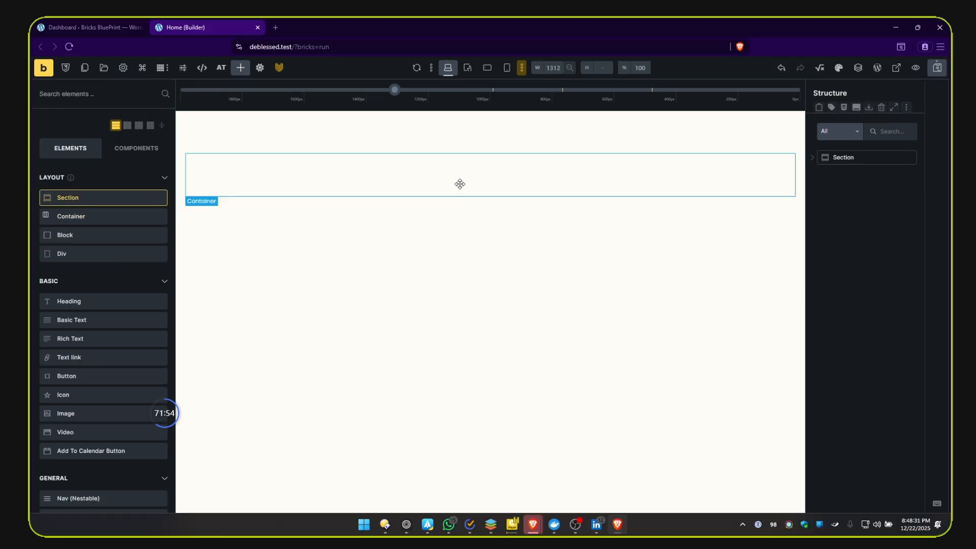
left_click(815, 159)
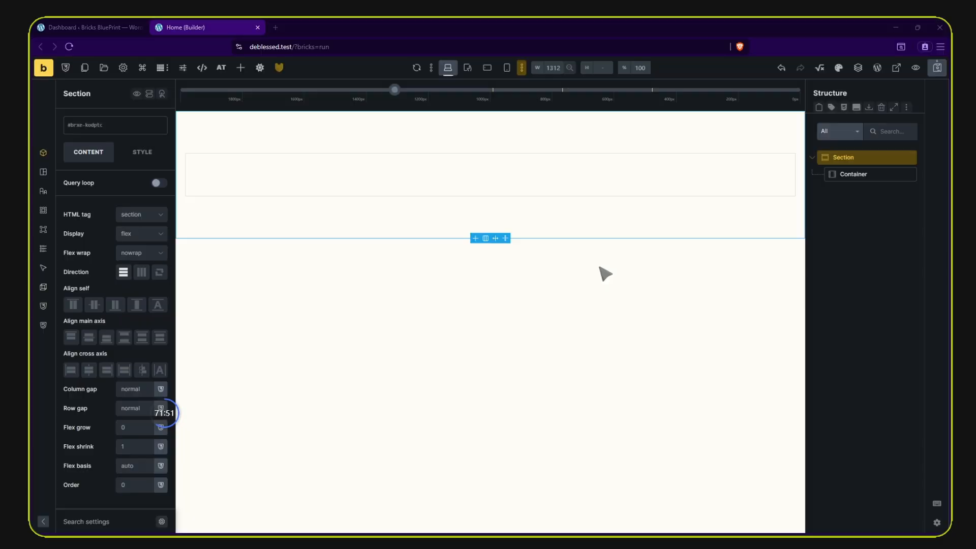
Switch to the Figma design and review the hero section of the Desktop - Home page frame
key("alt+Tab")
key("alt+Tab")
key("alt+Tab")
key("alt+Tab")
left_click(713, 202)
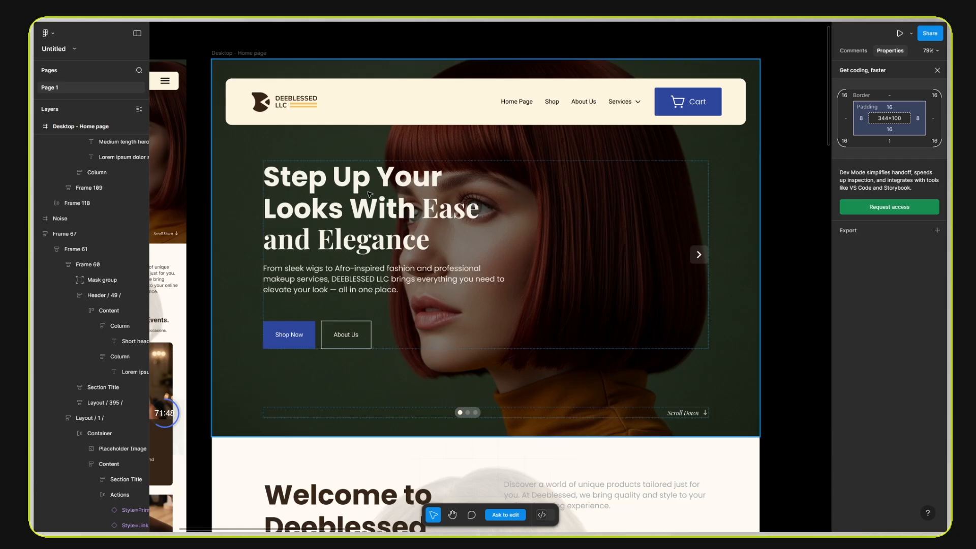
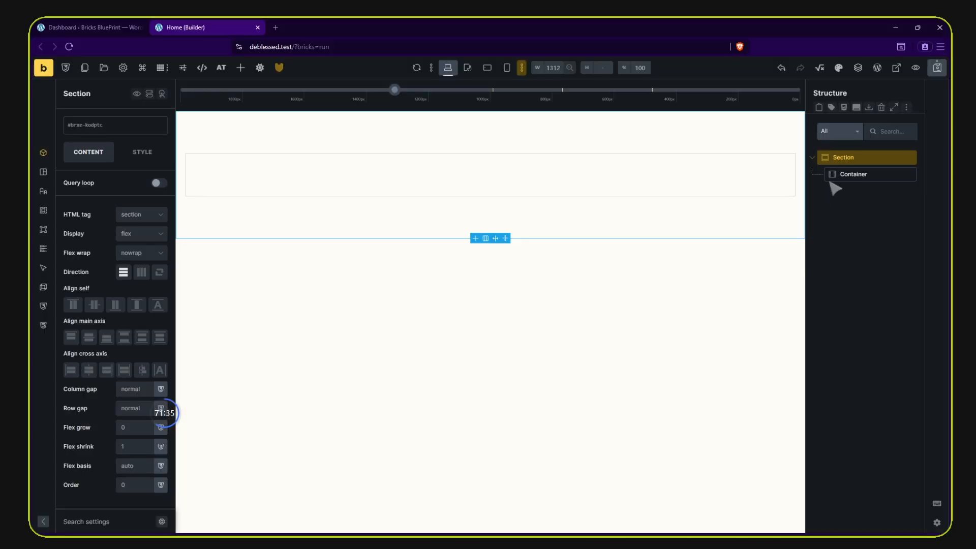
Select the section's Container and enable element shortcuts for Section, Container, Block, Heading, Basic Text, Rich Text and Image
left_click(834, 174)
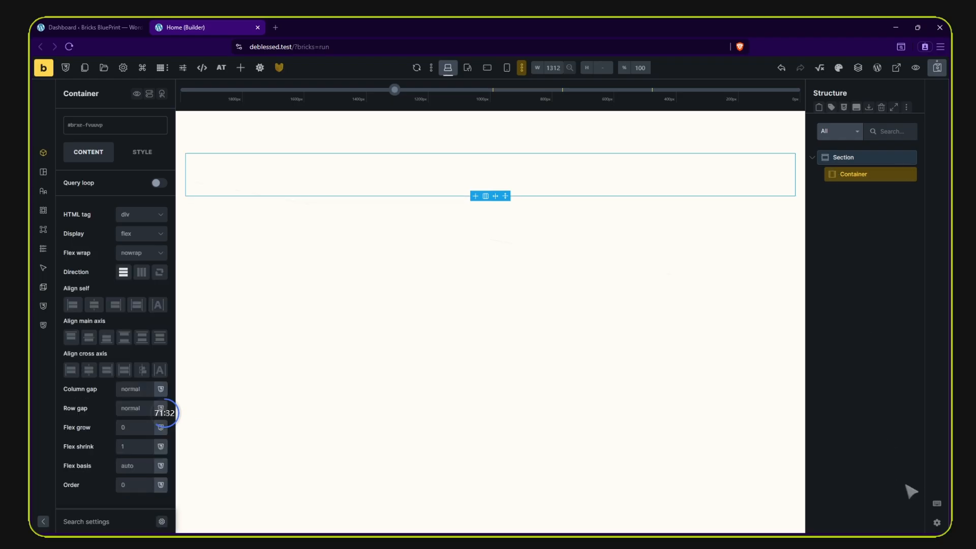
left_click(937, 522)
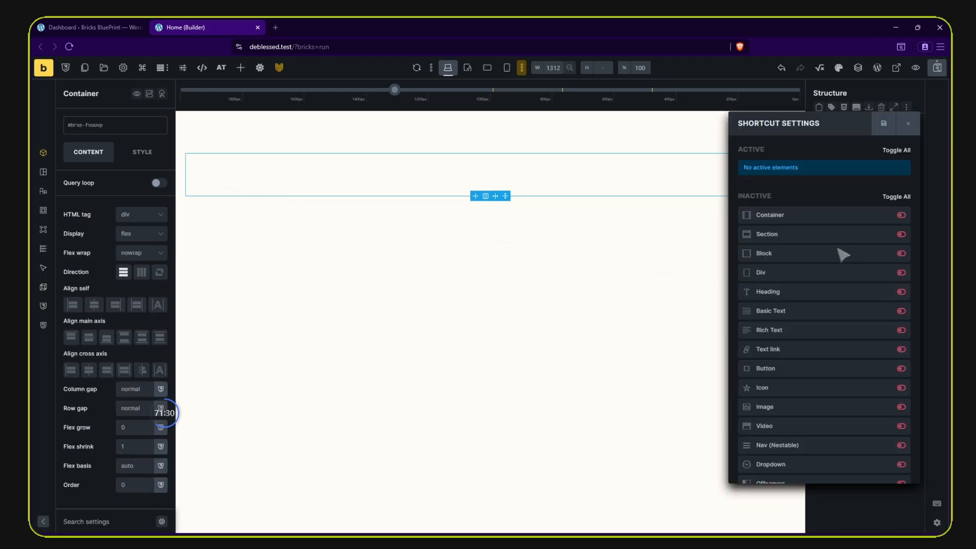
left_click(901, 234)
left_click(901, 216)
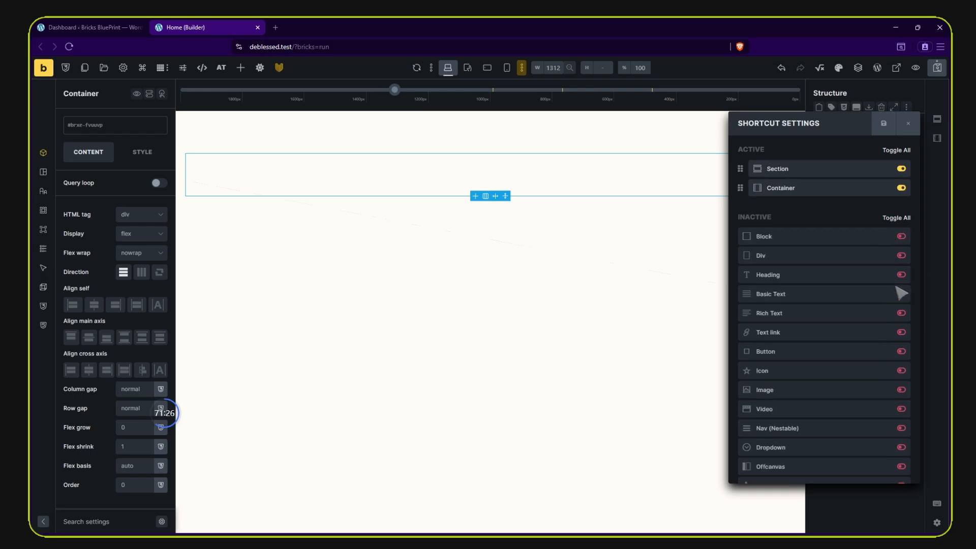
left_click(902, 237)
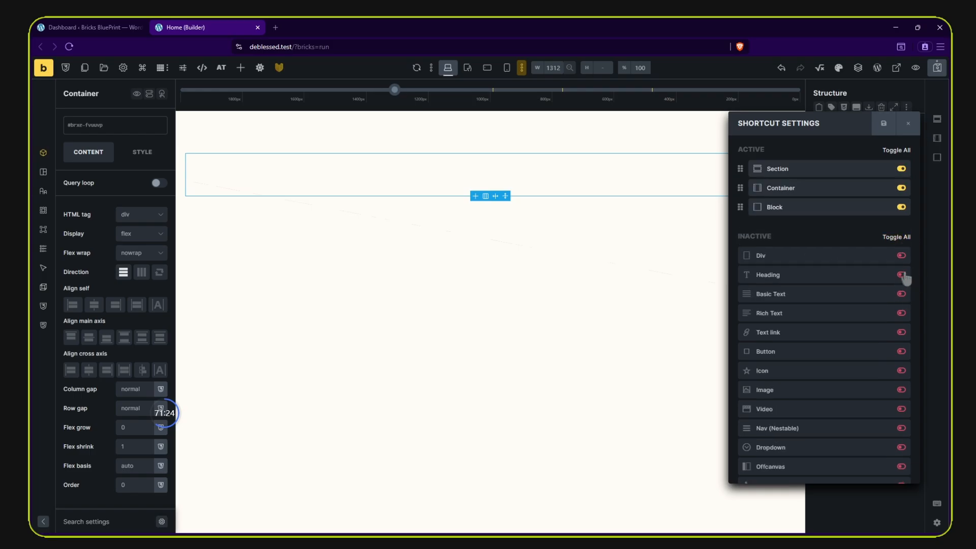
left_click(901, 293)
left_click(901, 294)
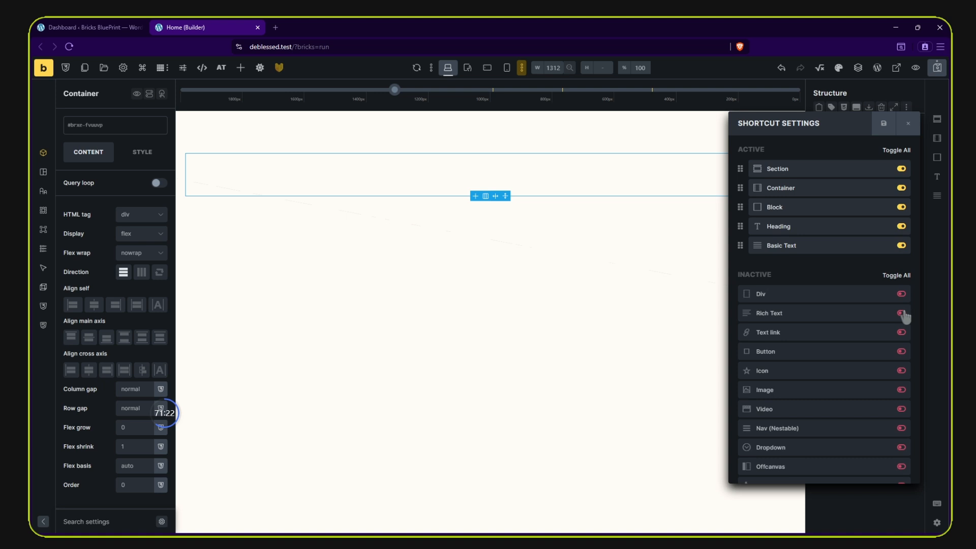
left_click(902, 313)
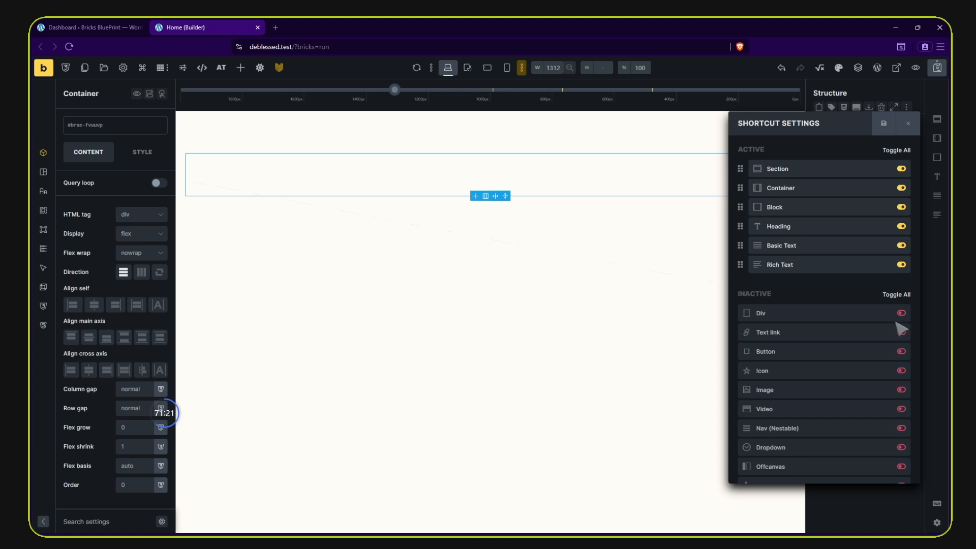
left_click(901, 391)
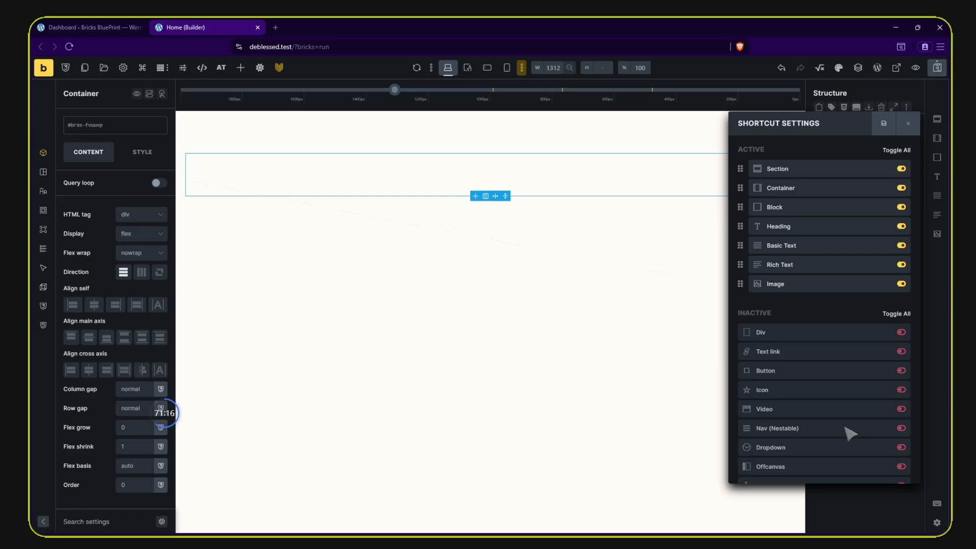
Enable the SVG element shortcut as well, save the shortcut settings and close them
scroll(851, 433, "down", 3)
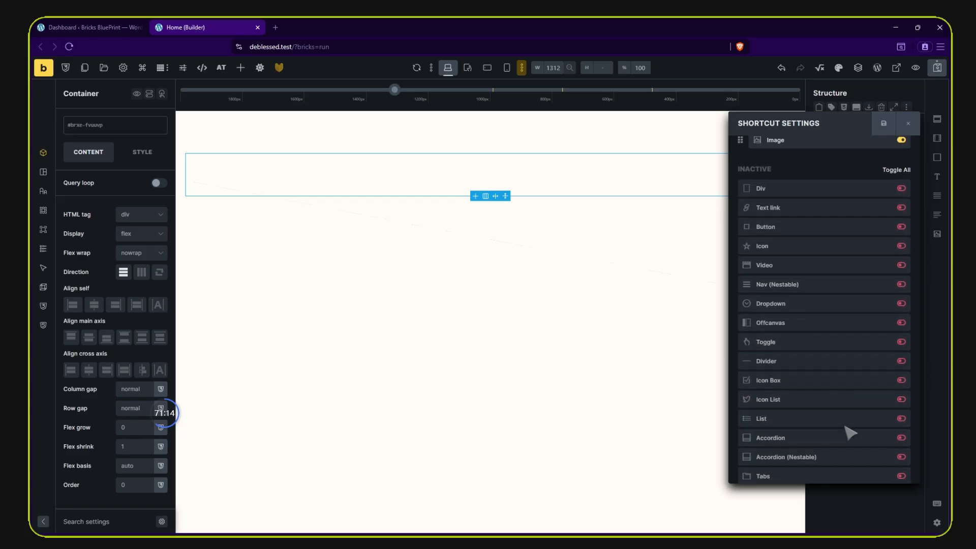
scroll(851, 433, "down", 6)
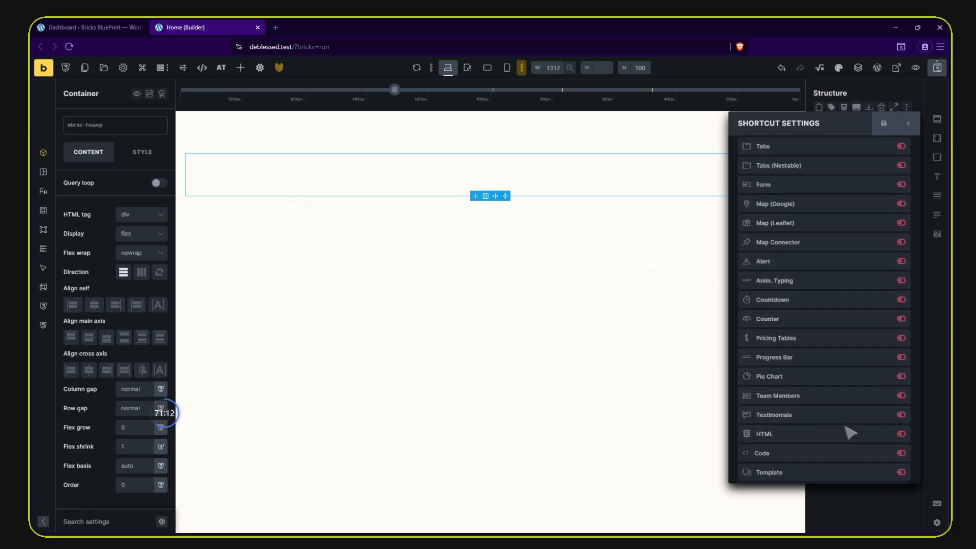
scroll(851, 433, "down", 3)
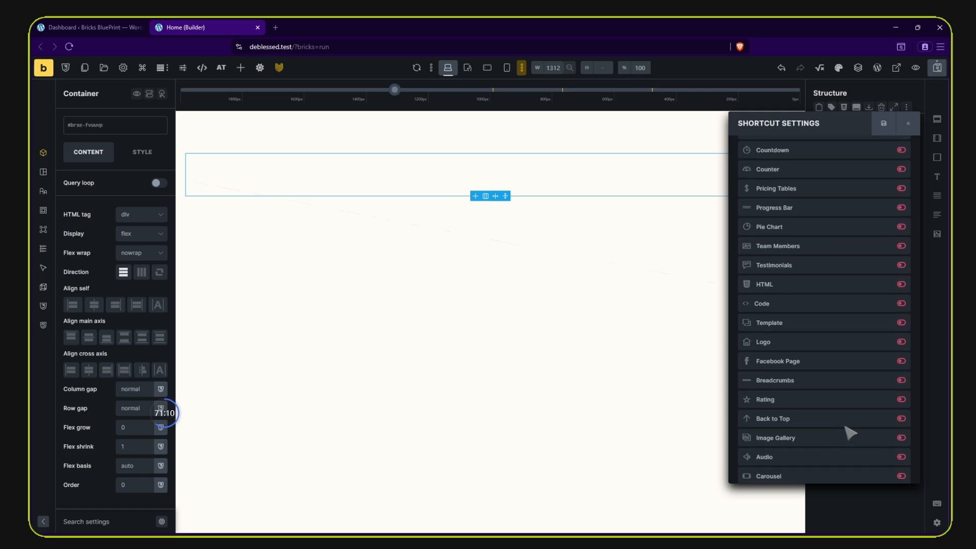
scroll(850, 434, "down", 7)
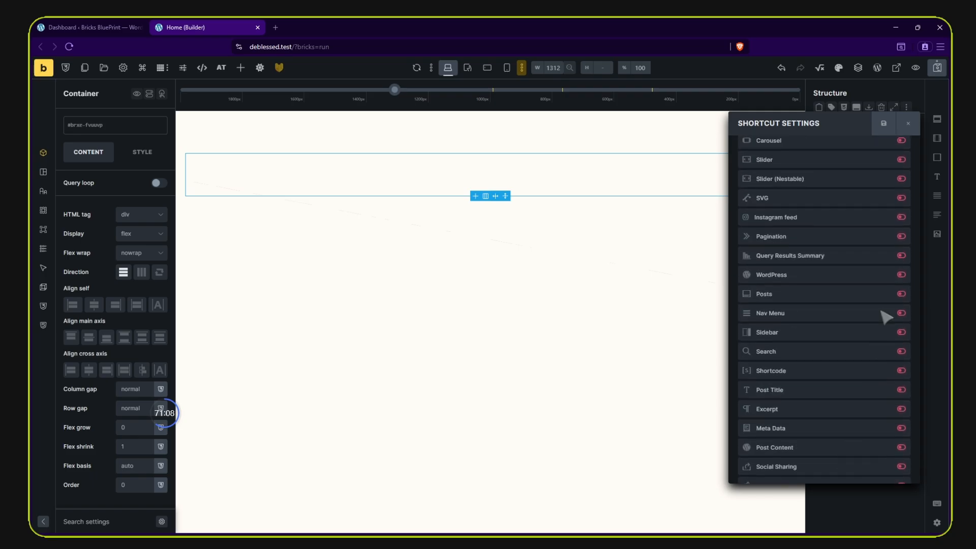
left_click(901, 198)
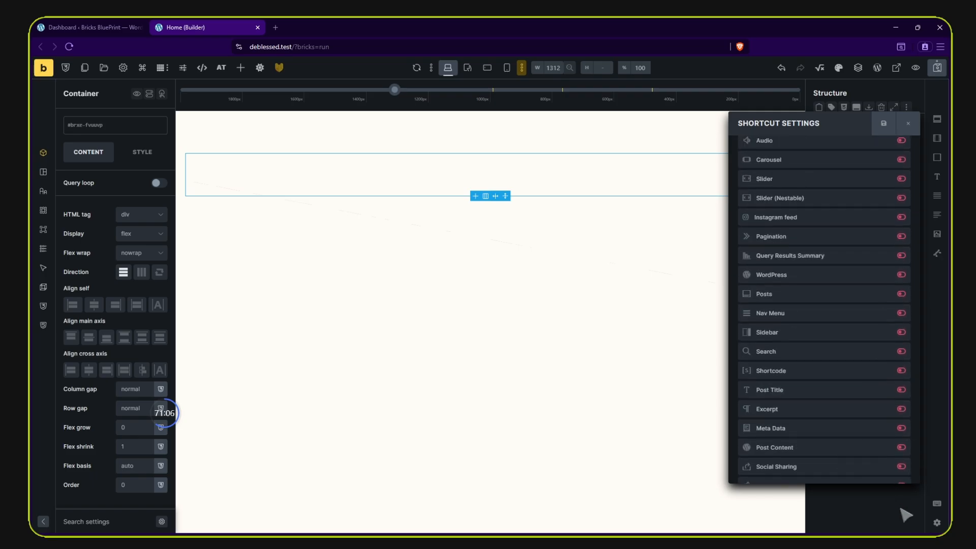
left_click(888, 134)
scroll(883, 272, "up", 10)
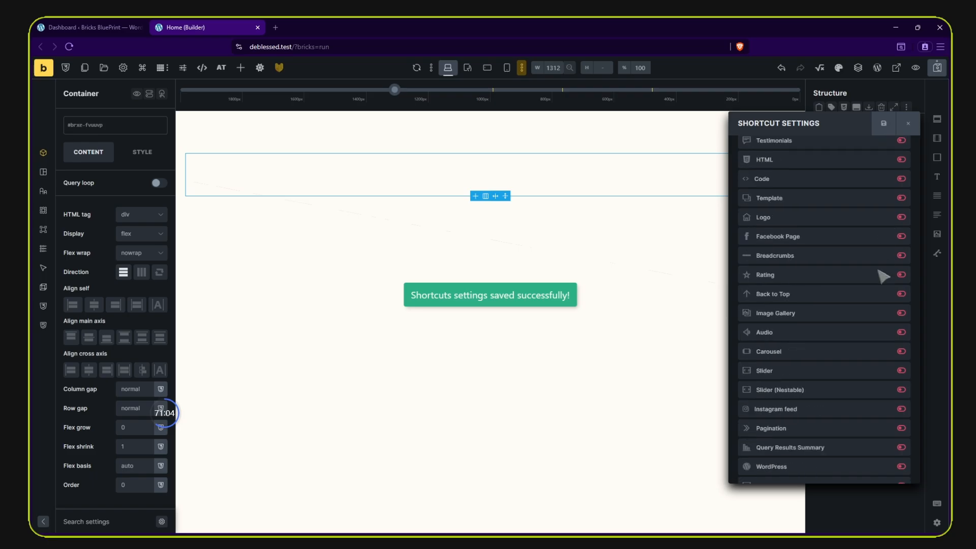
left_click(908, 123)
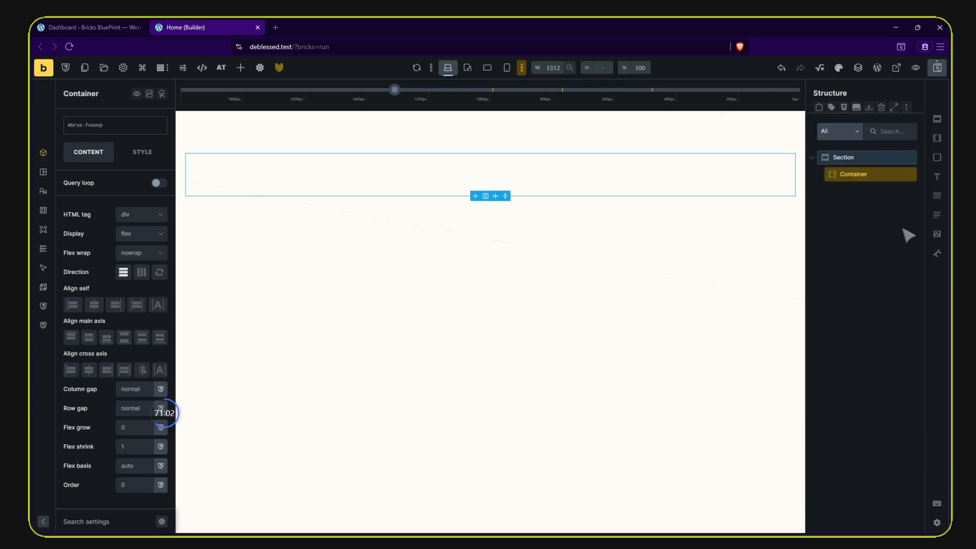
Add a Heading, a Rich Text and a Block element to the Container
left_click(937, 176)
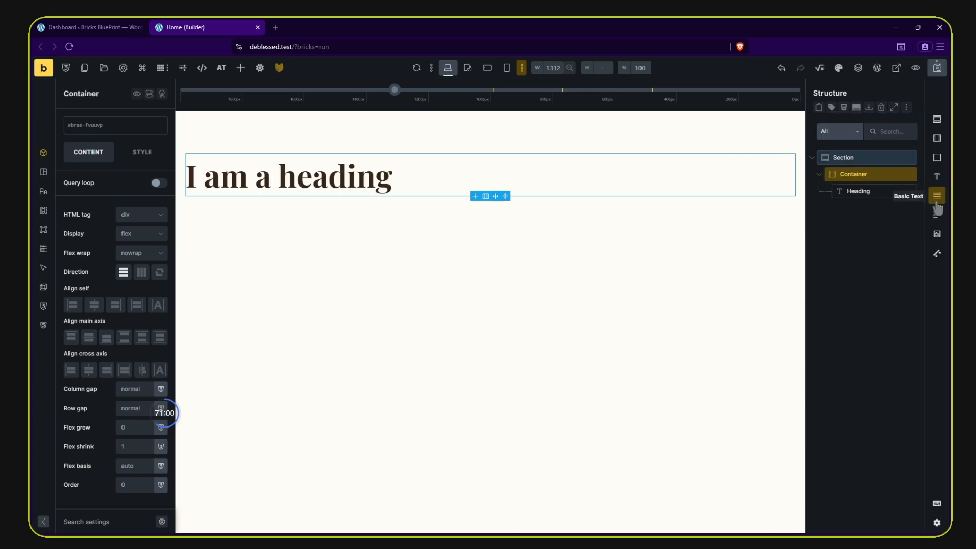
left_click(938, 204)
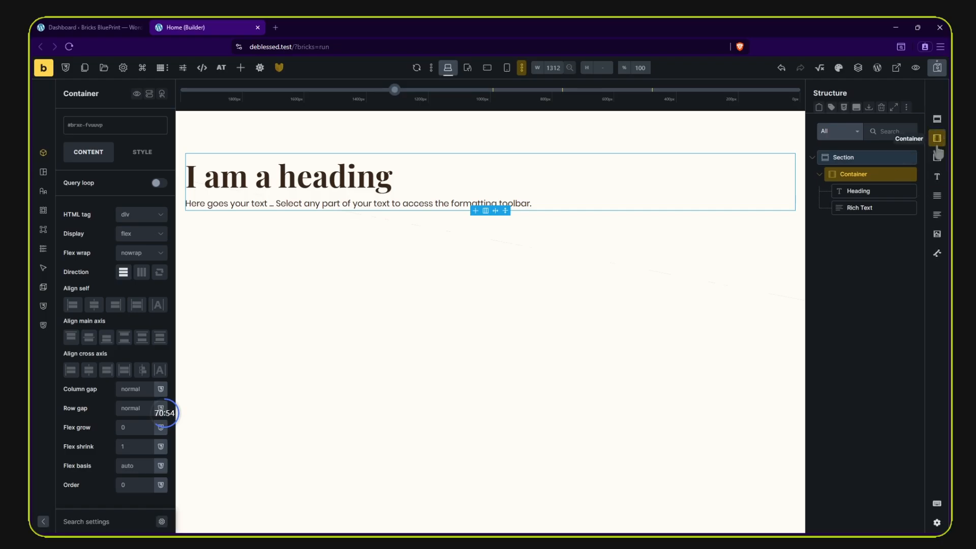
left_click(937, 157)
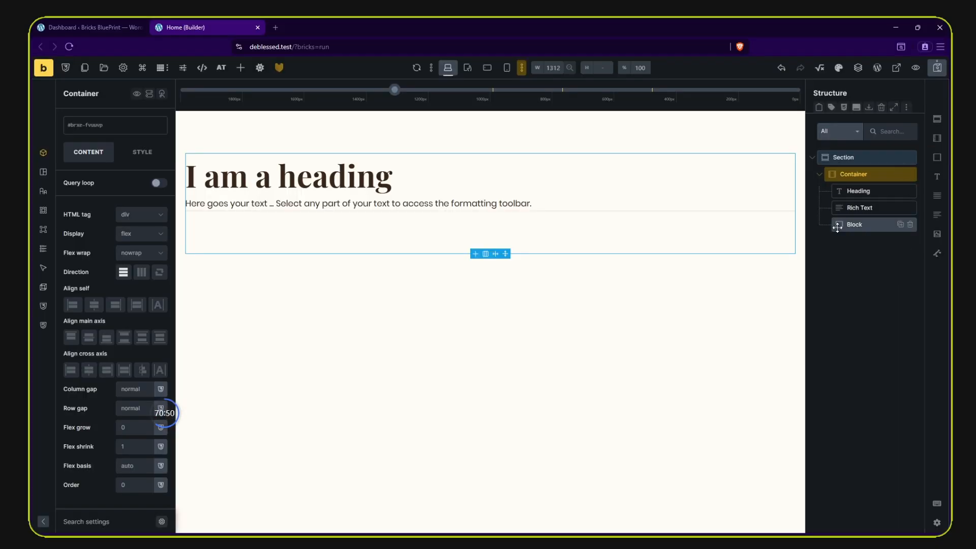
Nest a second Block in the new Block and add a Basic Text element to the inner one
left_click(842, 224)
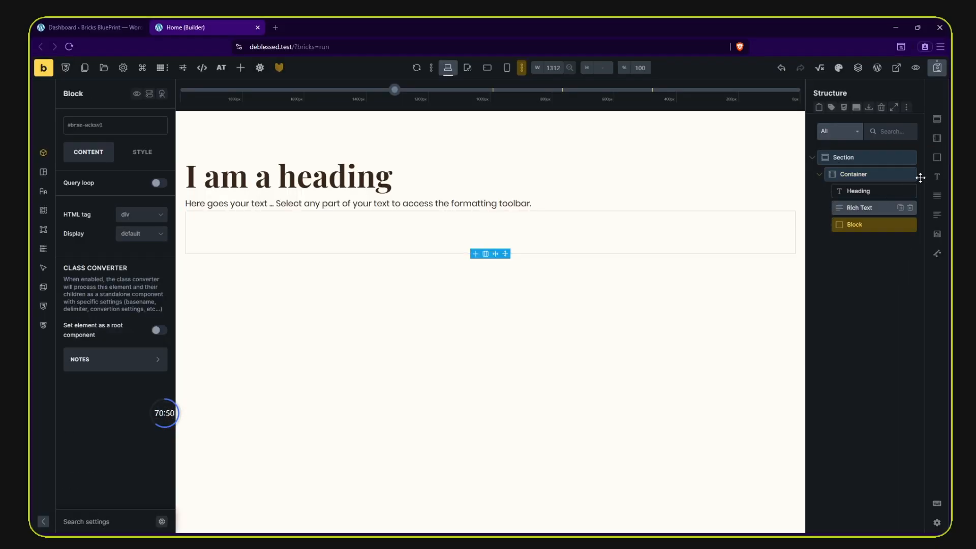
left_click(938, 161)
left_click(848, 243)
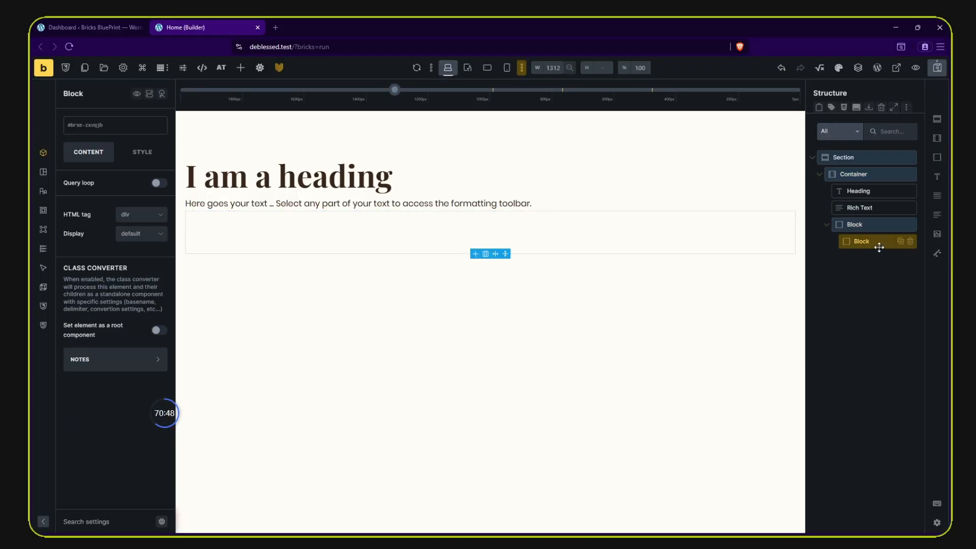
left_click(937, 213)
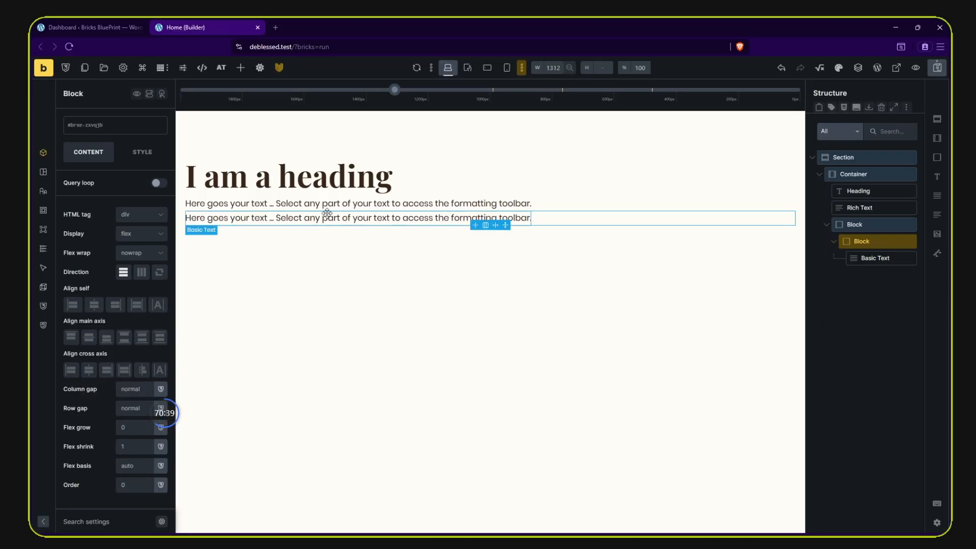
Replace the Heading's placeholder text with "Step Up Your Looks With Ease and Elegance"
left_click(285, 178)
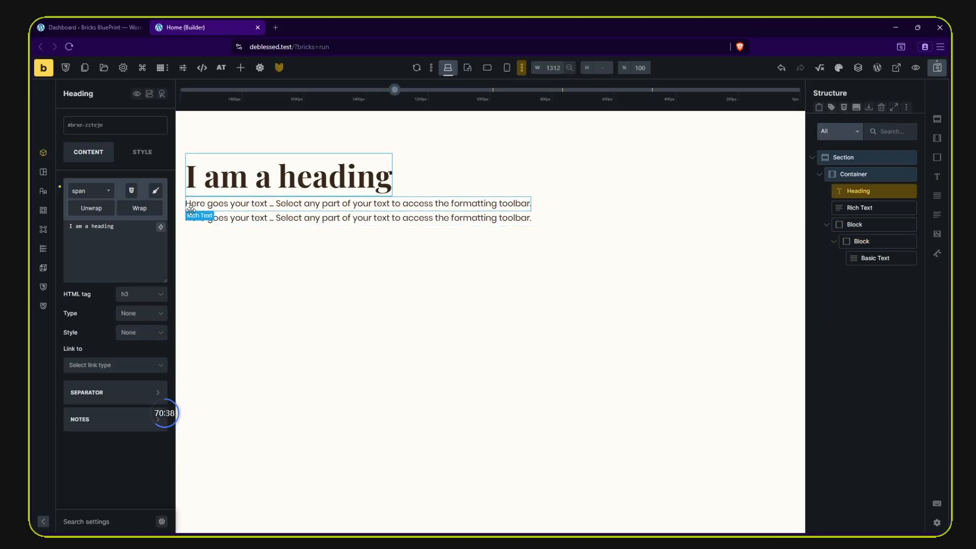
left_click(114, 246)
key("ctrl+a")
type("Step Up Your Looks With Ease and Elegance")
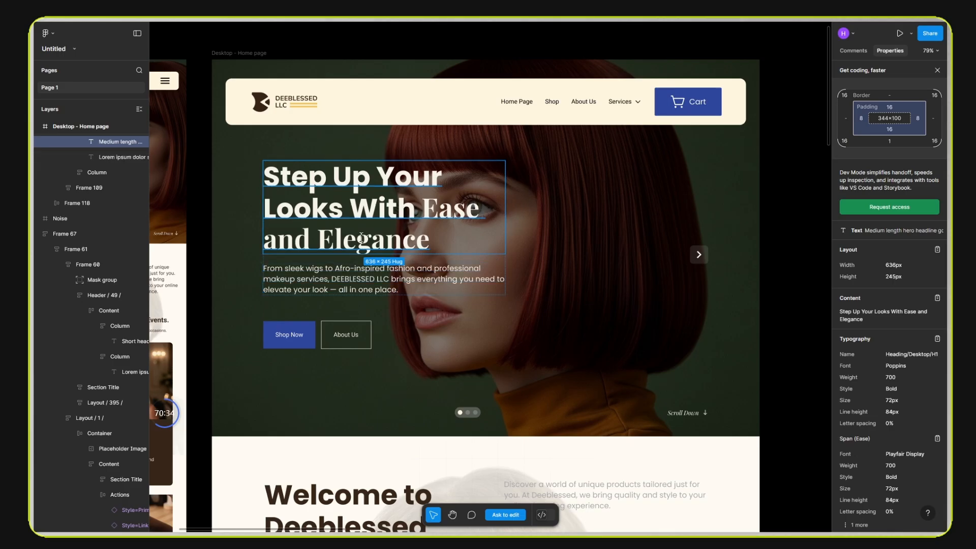
Copy the hero paragraph beginning "From sleek wigs to Afro-inspired fashion" from the Figma design and replace the Rich Text placeholder with it in Bricks
left_click(321, 284)
key("alt+Tab")
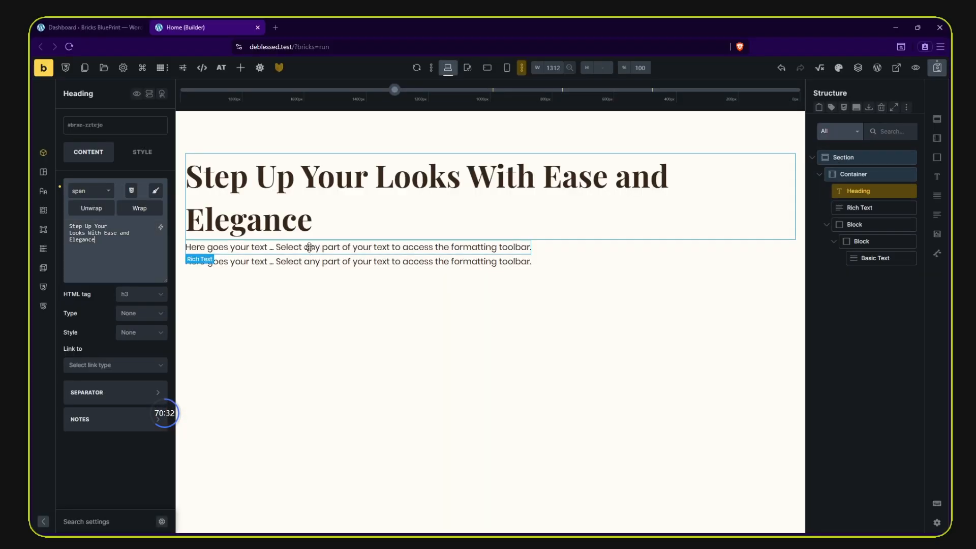
left_click(291, 248)
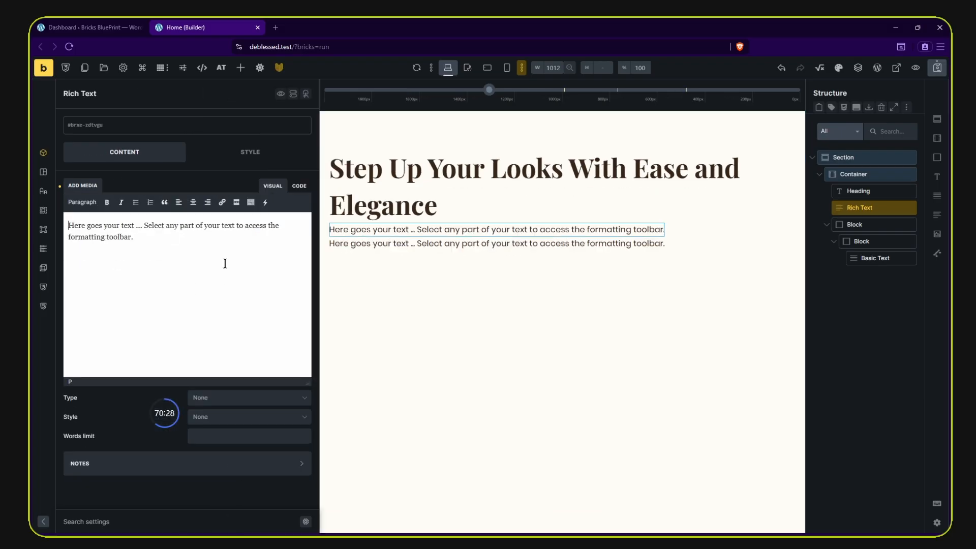
key("ctrl+a")
type("From sleek wigs to Afro-inspired fashion and professional makeup services, DEEBLESSED LLC brings everything you need to elevate your look — all in one place.")
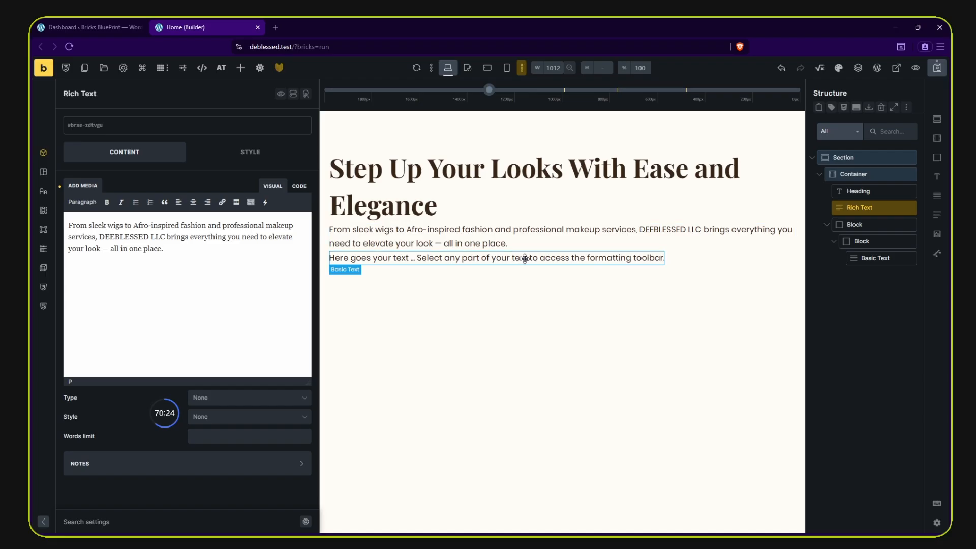
Replace the placeholder of the Basic Text in the inner Block with "Shop Now"
left_click(516, 263)
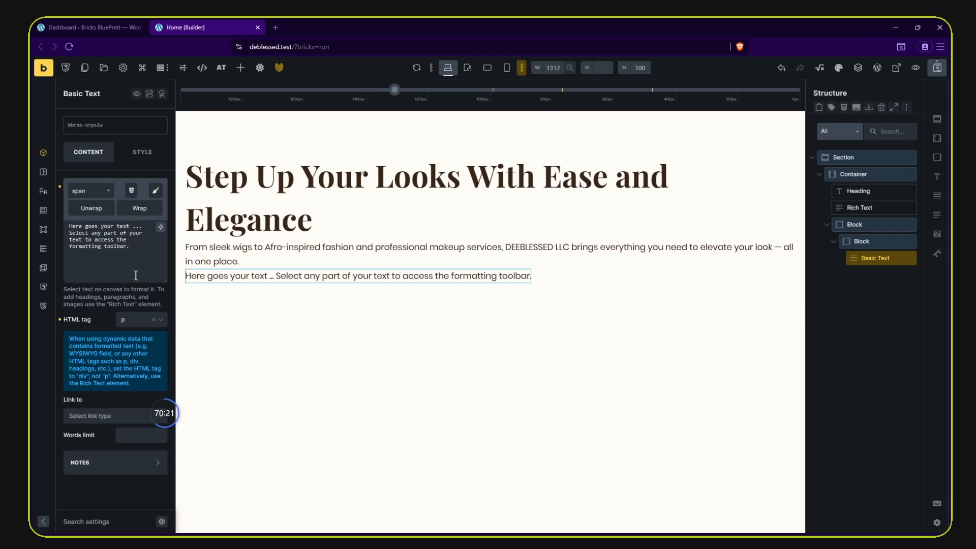
left_click(136, 252)
key("ctrl+a")
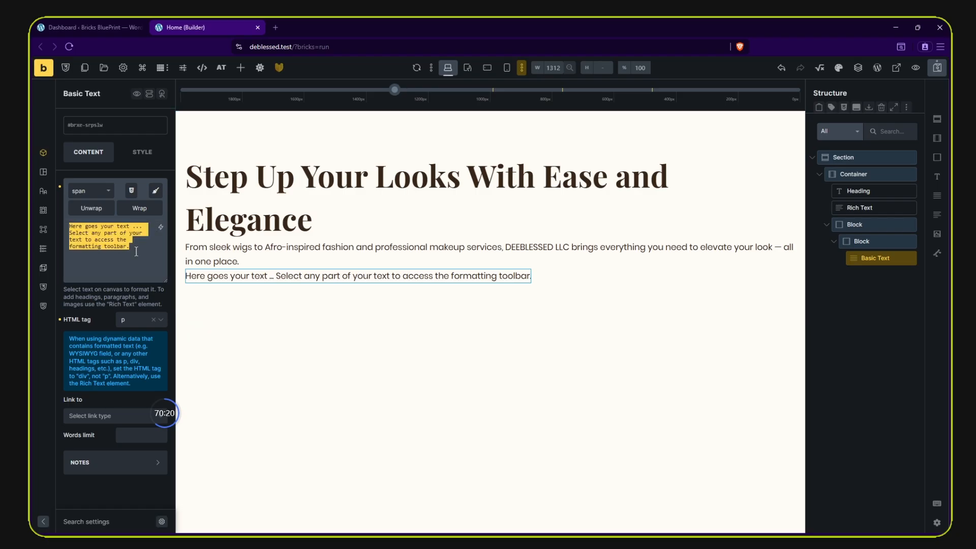
type("\\shop")
key("ctrl+a")
type("Shop ")
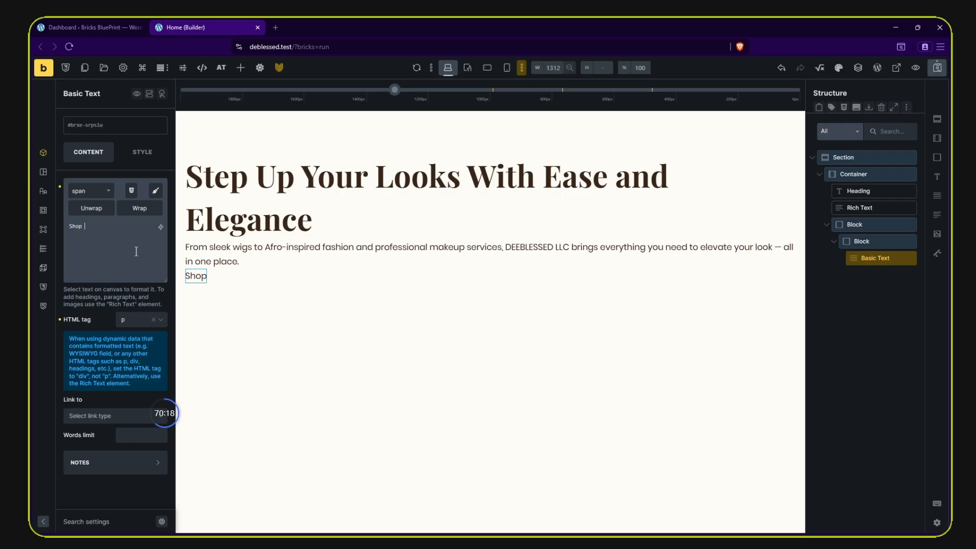
type("Now")
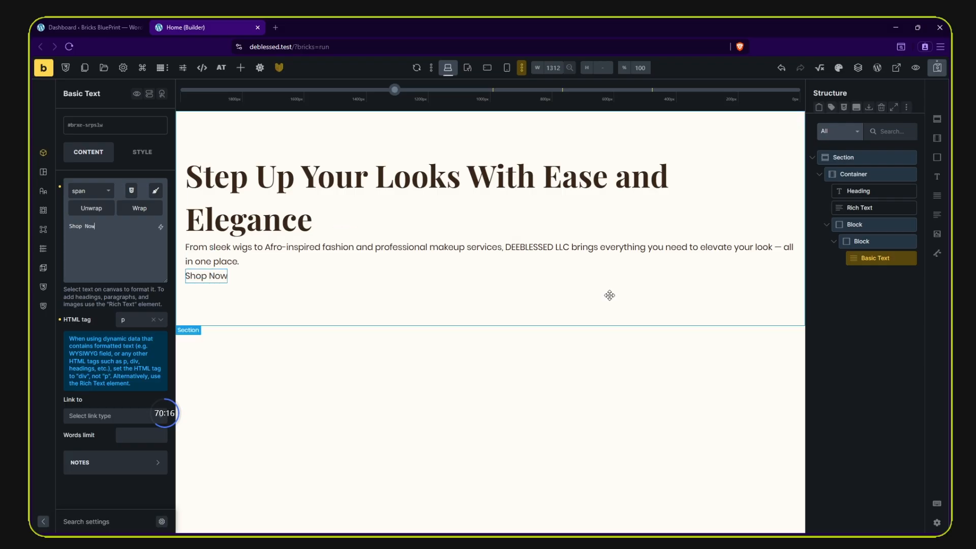
Switch to the Figma design and examine the hero's buttons and slider controls and the welcome section with its cards
key("alt+Tab")
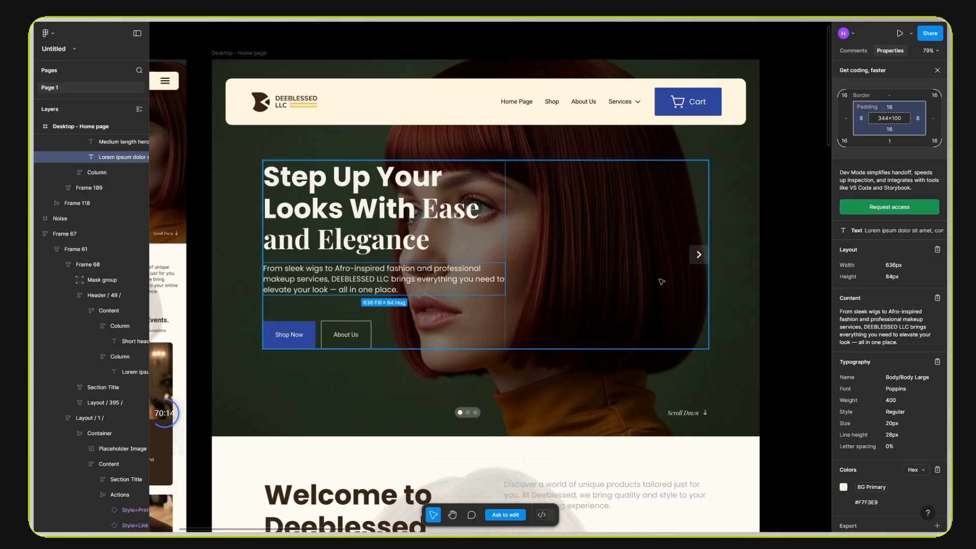
scroll(571, 317, "down", 2)
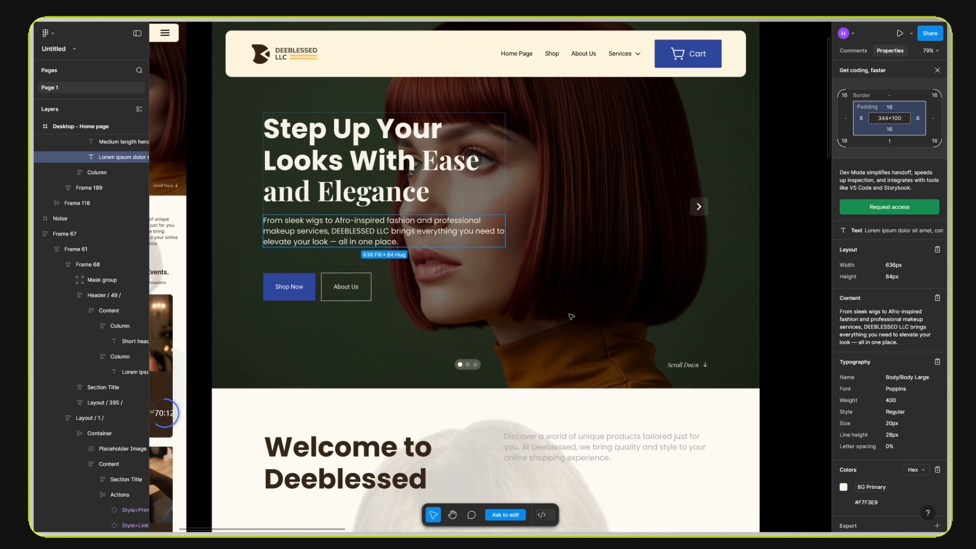
scroll(571, 316, "down", 2)
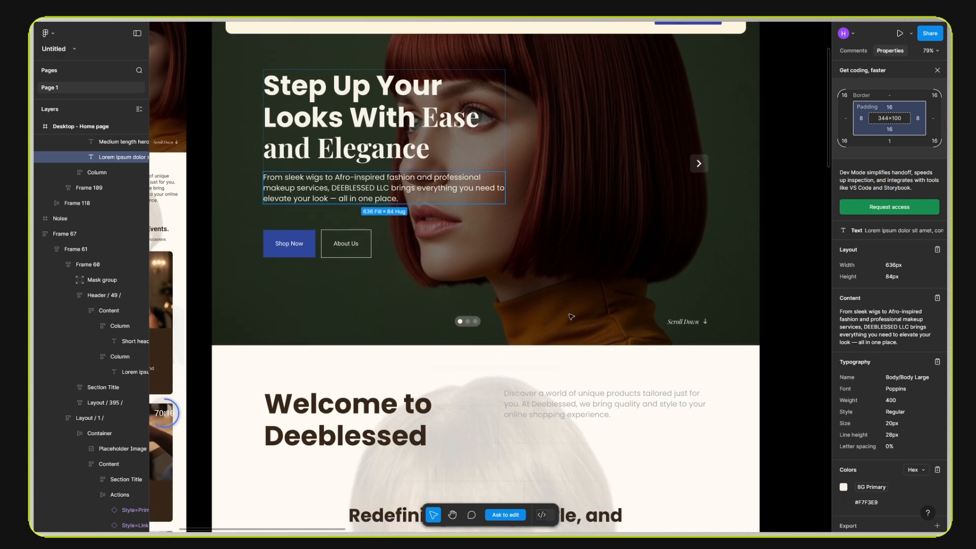
scroll(571, 317, "down", 1)
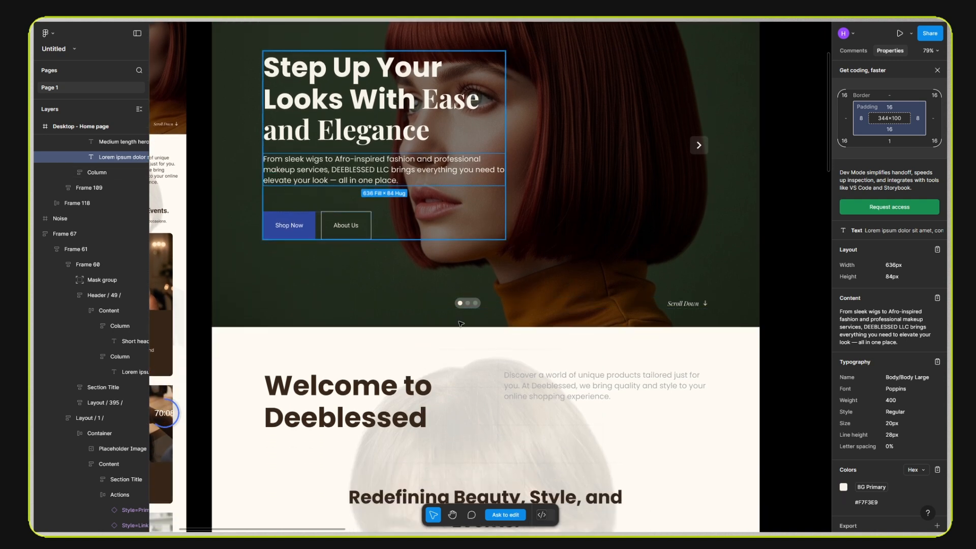
scroll(464, 340, "down", 15)
scroll(463, 340, "up", 1)
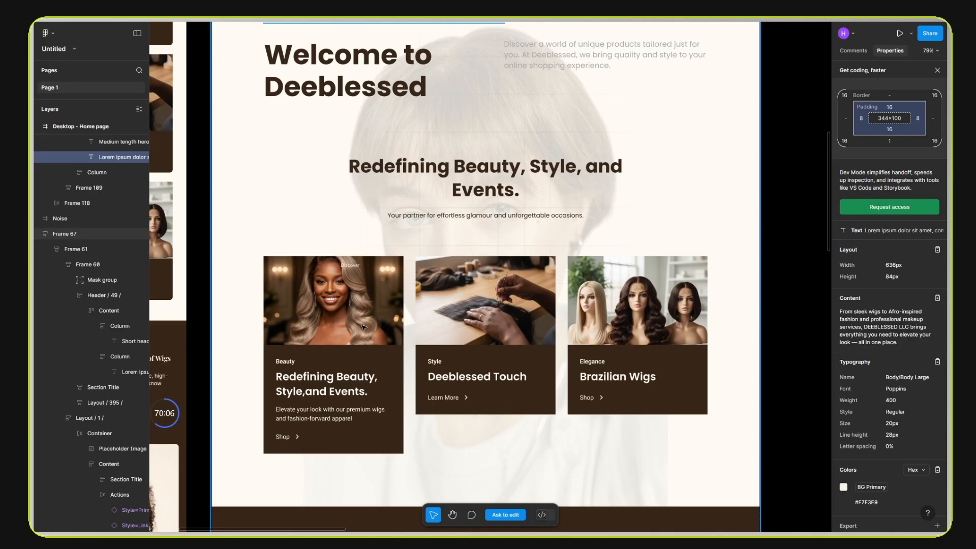
scroll(464, 324, "up", 7)
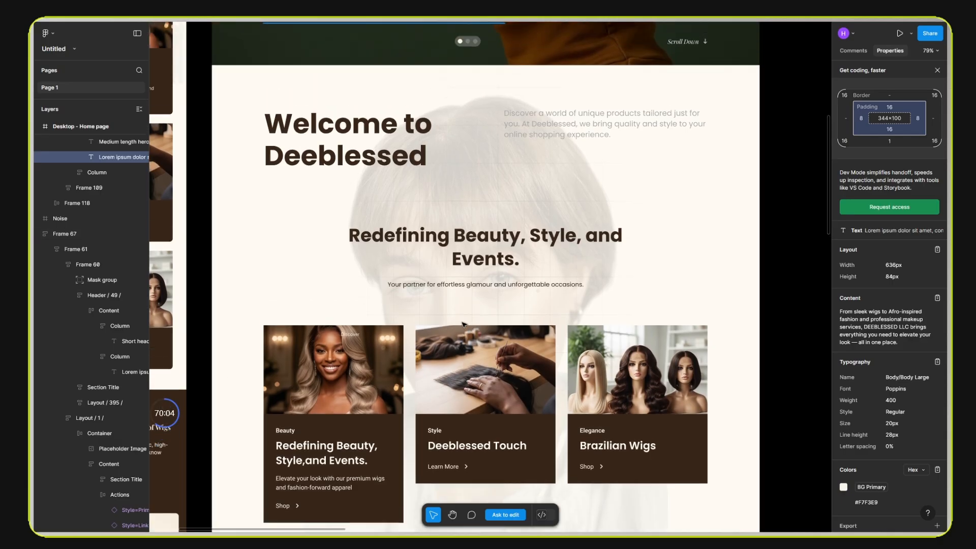
Select the hero's content frame in the desktop home page design and check its width
scroll(464, 324, "up", 14)
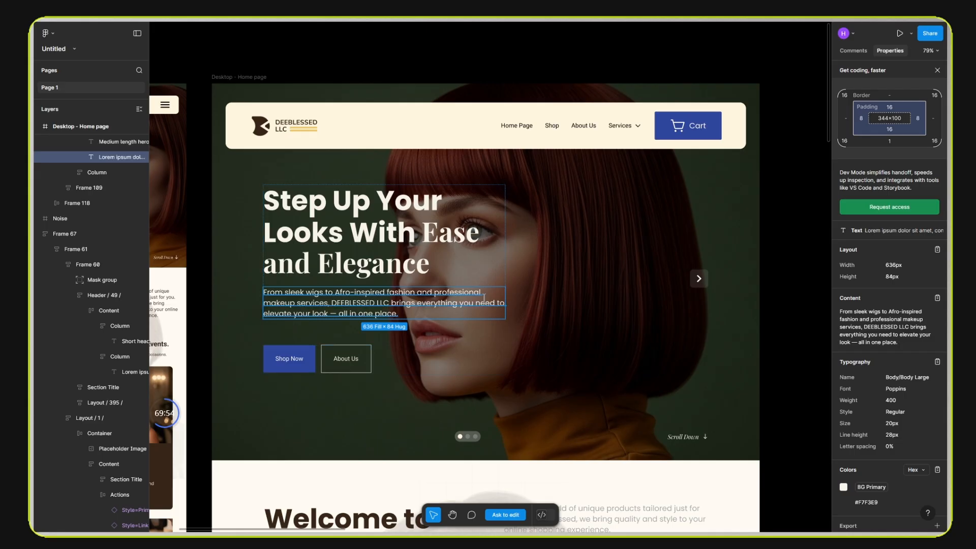
left_click(560, 229)
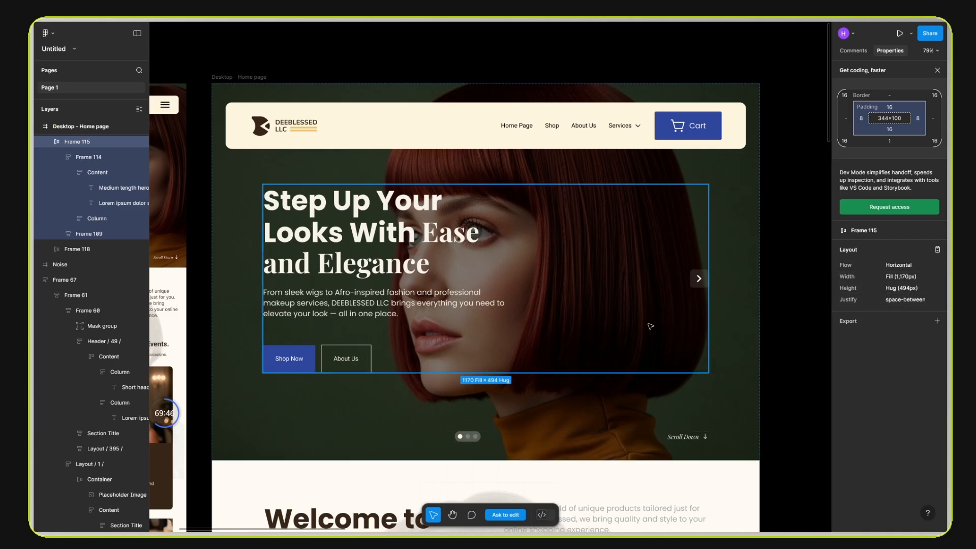
scroll(590, 370, "down", 5)
scroll(528, 389, "down", 5, "ctrl")
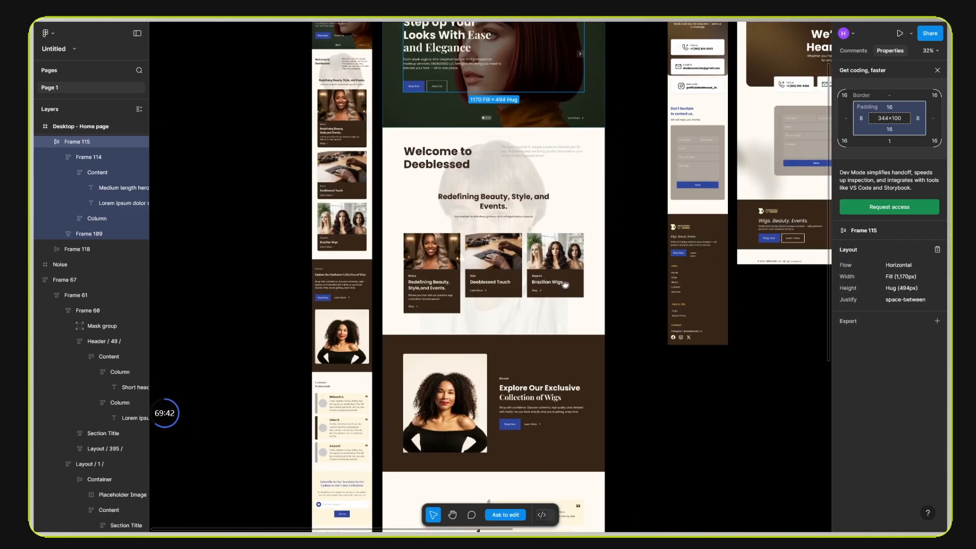
left_click_drag(566, 285, 564, 318)
Switch to Bricks and set the theme style's Container max width to var(--max-screen-width) and width to 1170px
key("alt+Tab")
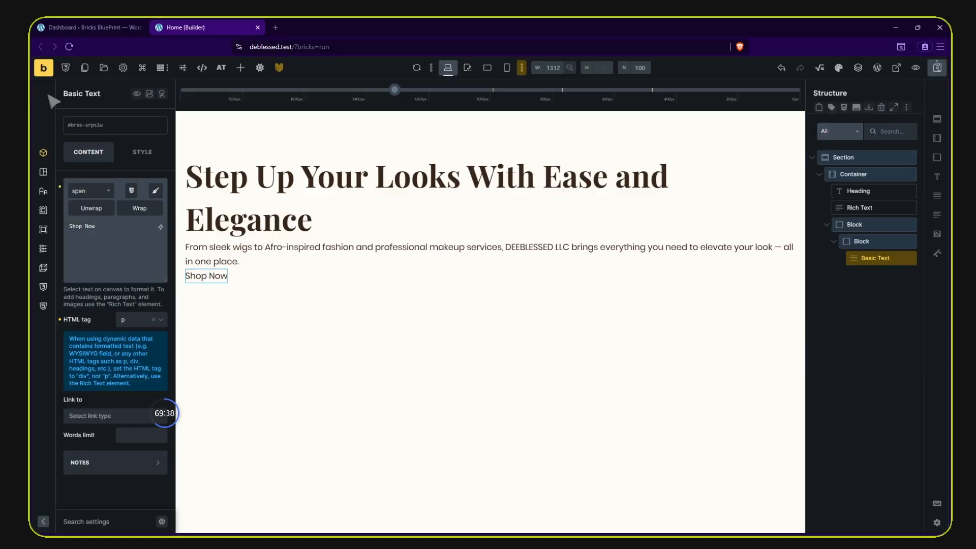
left_click(123, 67)
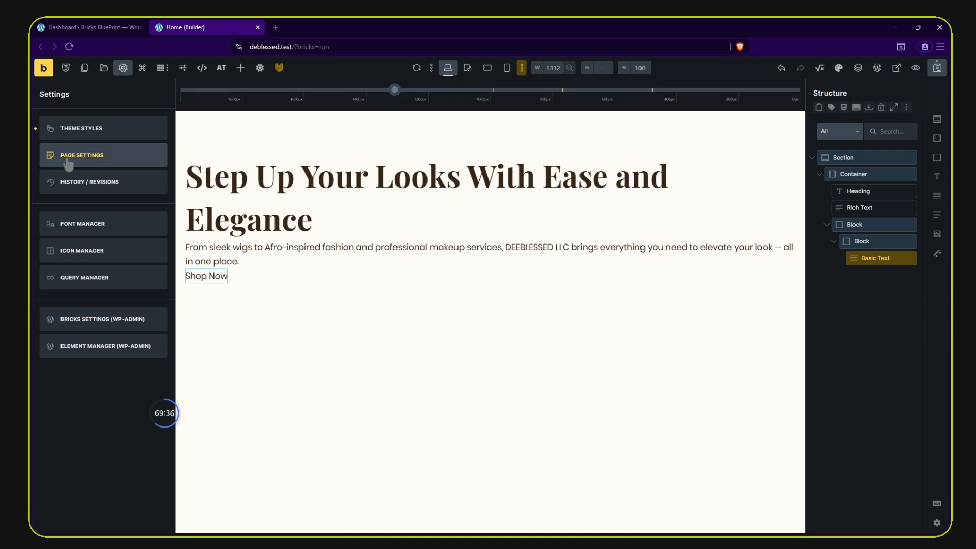
left_click(79, 133)
left_click(70, 456)
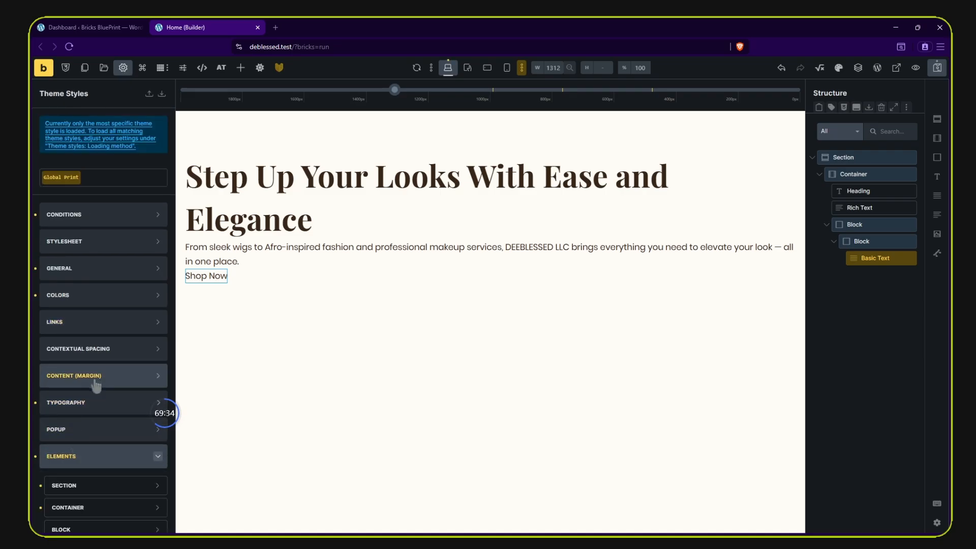
scroll(93, 401, "down", 3)
left_click(86, 362)
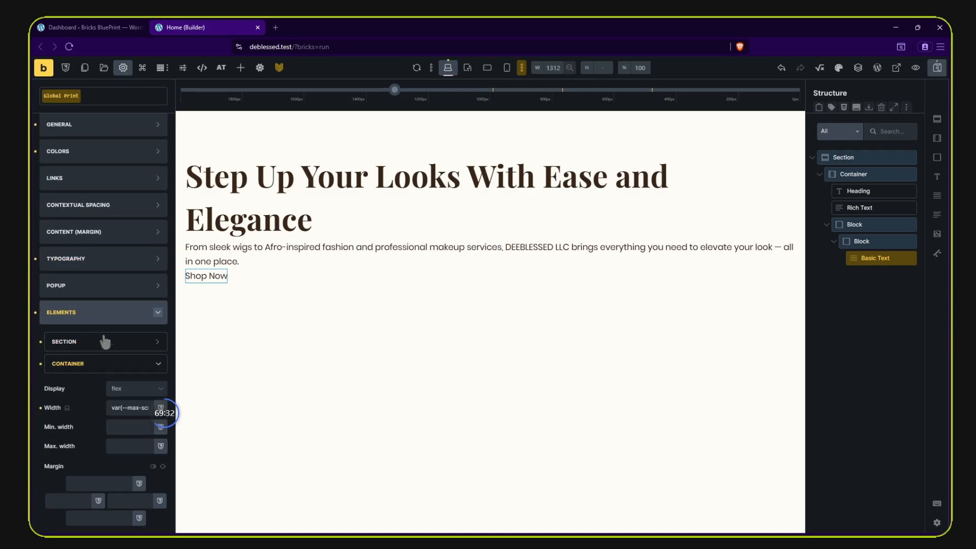
scroll(120, 392, "down", 3)
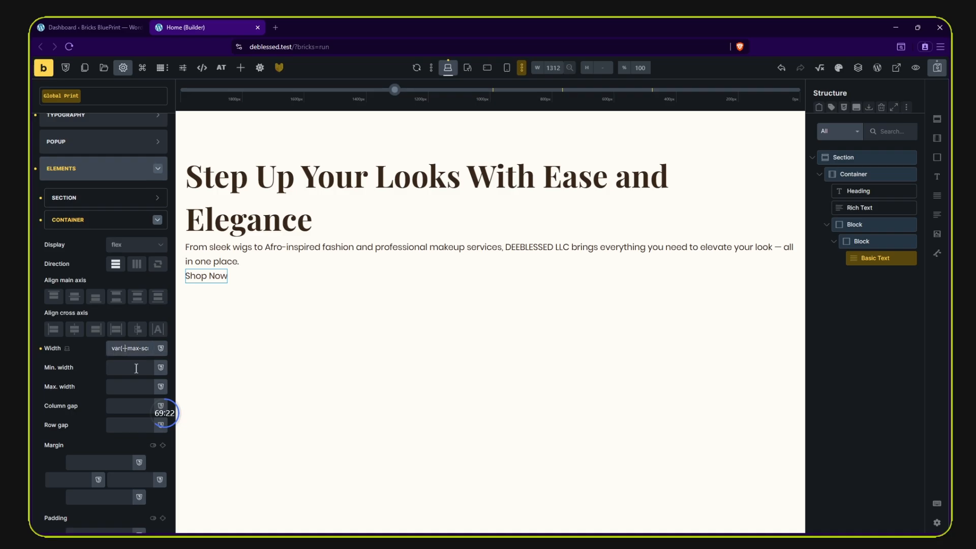
left_click(123, 387)
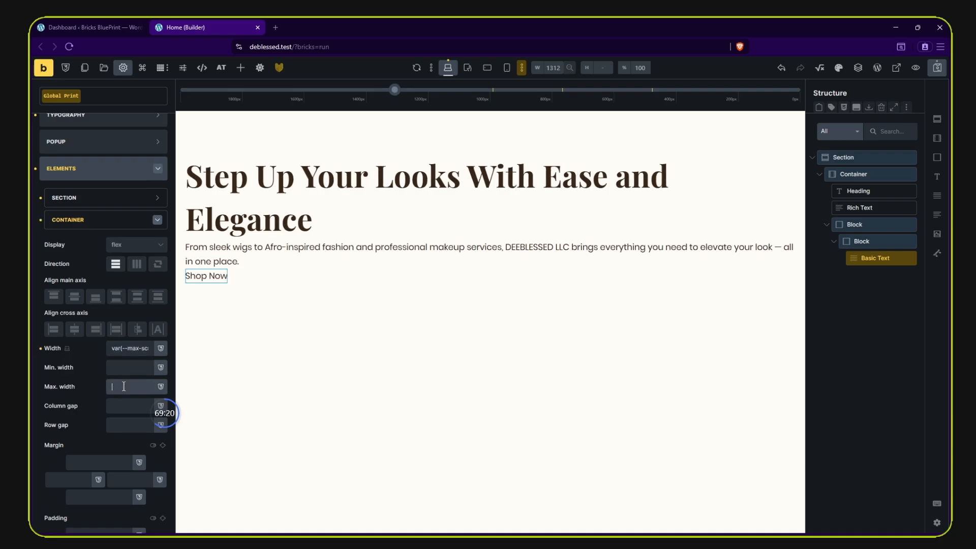
type("var(--max-screen-width)")
triple_click(125, 353)
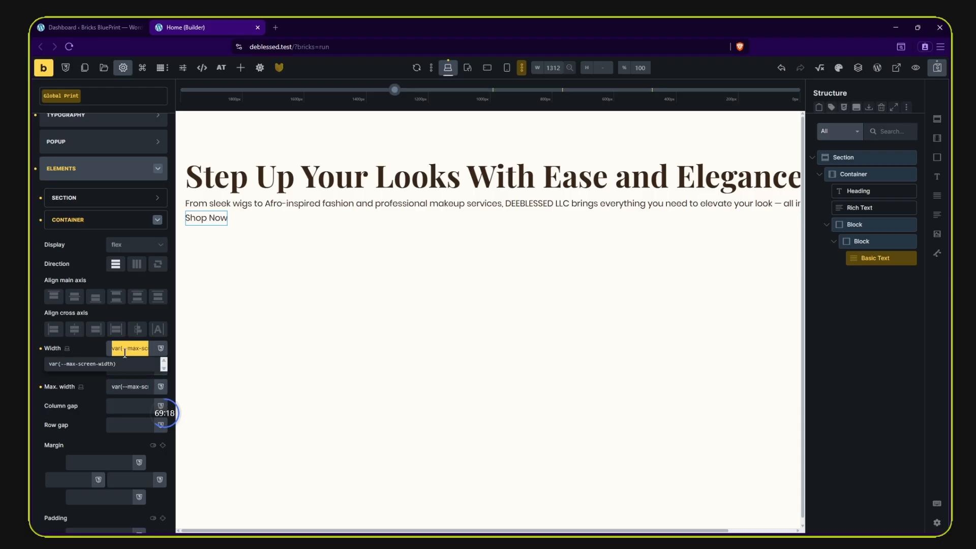
type("1170")
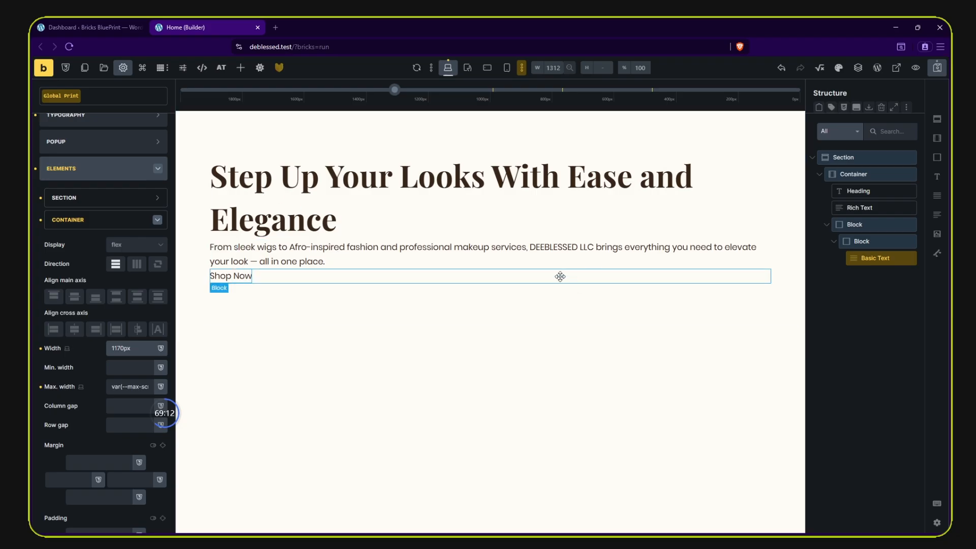
Recheck the hero frame's width in Figma and re-enter 1170px as the Container width in the Bricks theme style
key("alt+Tab")
scroll(462, 82, "up", 1)
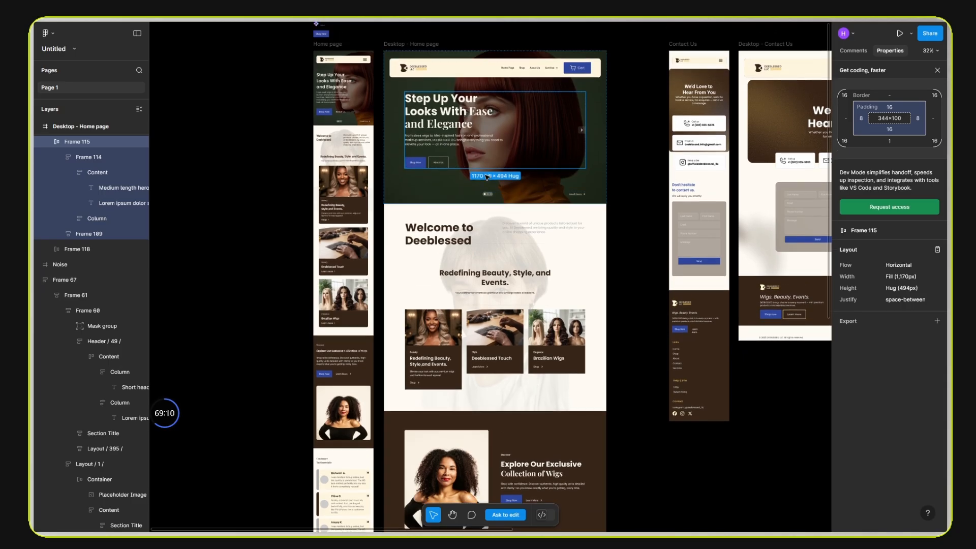
key("alt+Tab")
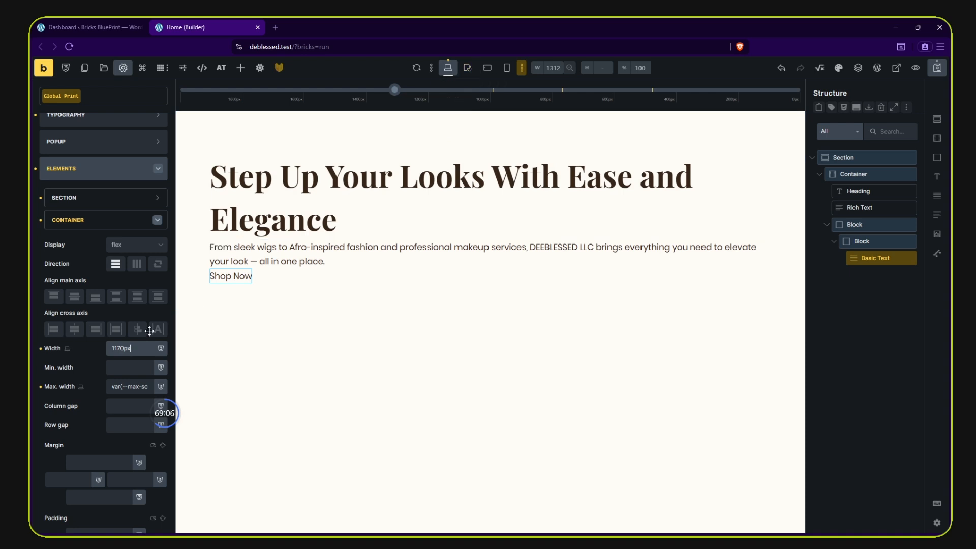
double_click(138, 348)
type("11")
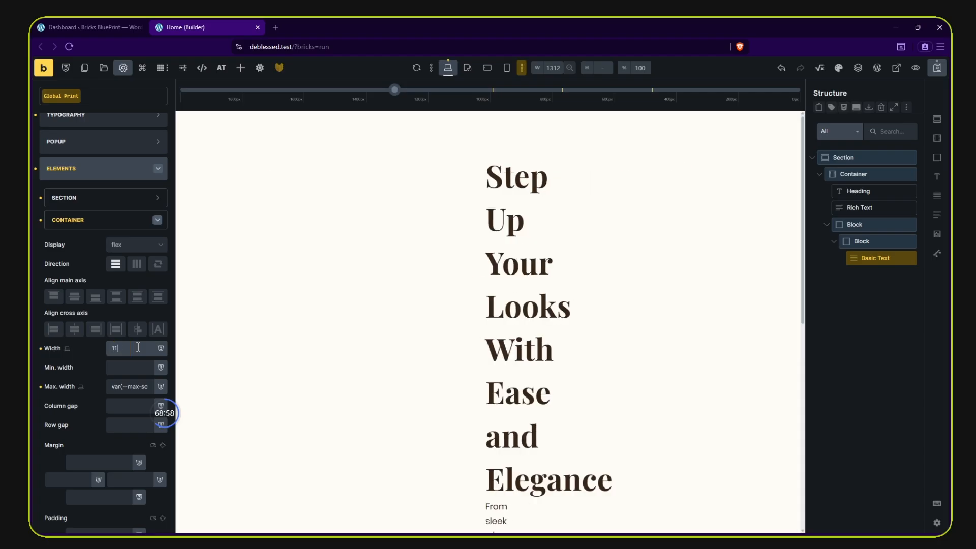
type("70")
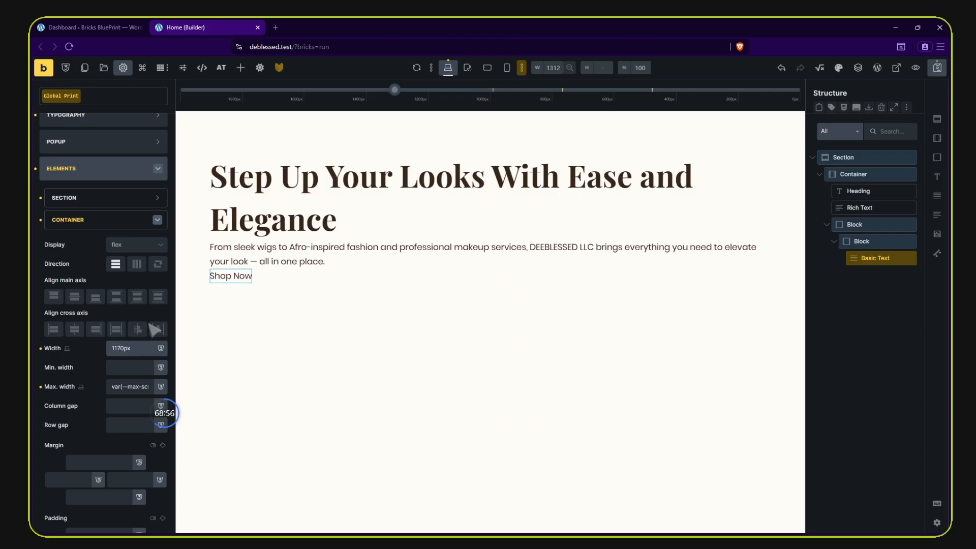
Set the theme style's Container width to 100% at the tablet breakpoint and check the hero in the mobile and desktop previews
left_click(466, 68)
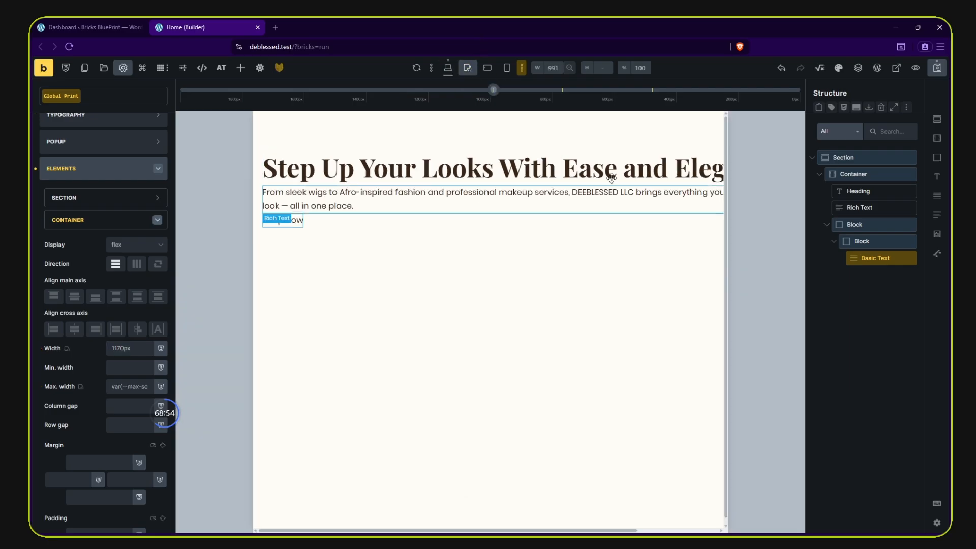
left_click(130, 352)
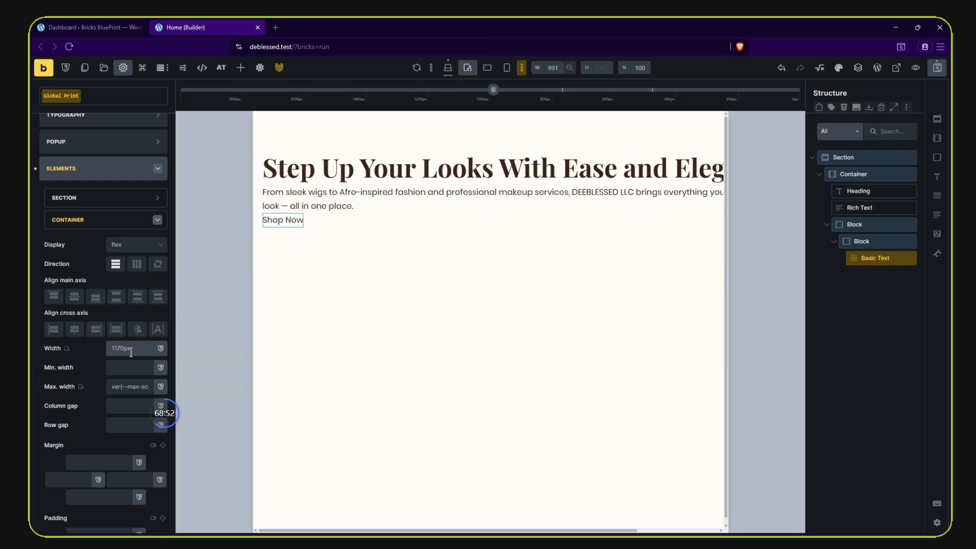
type("100%")
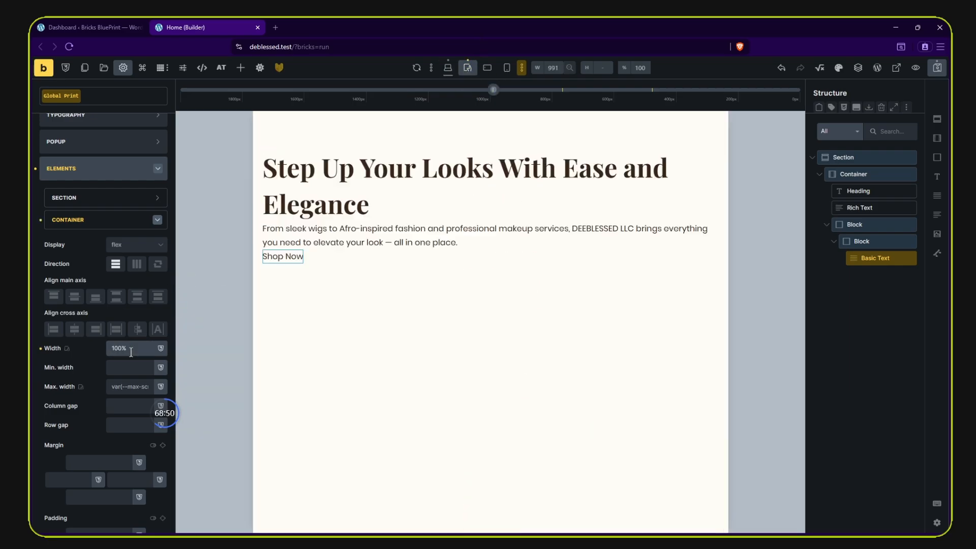
left_click(488, 70)
left_click(504, 70)
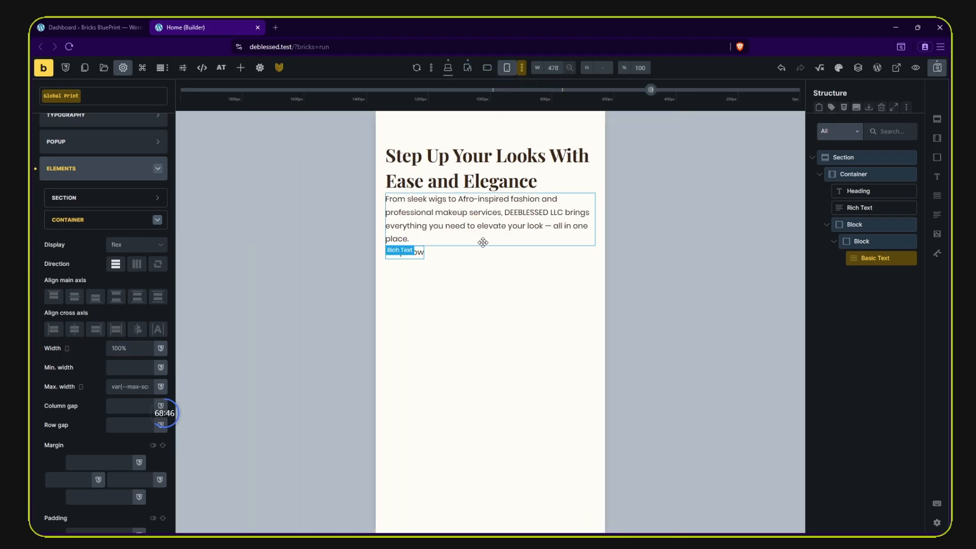
left_click(448, 69)
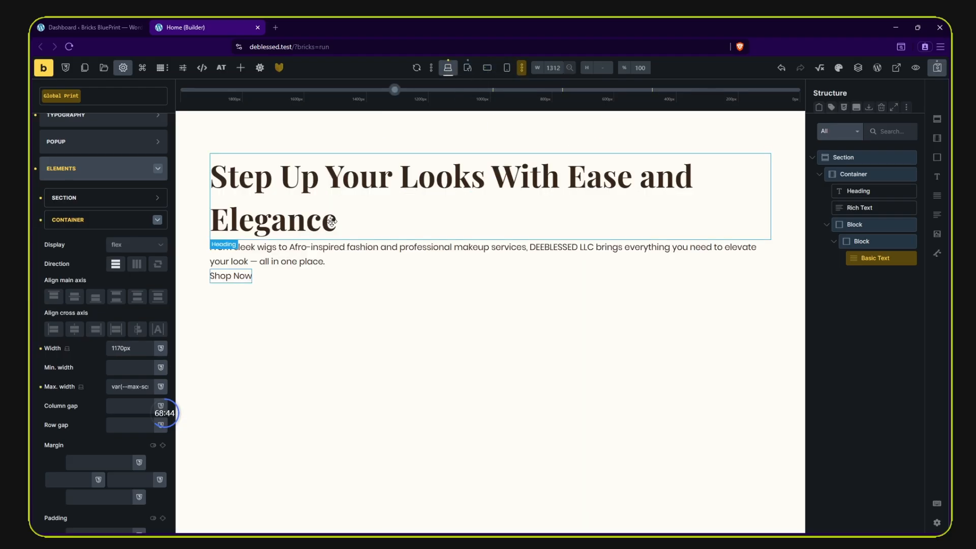
Open the media library to choose a background image for the hero Section
left_click(827, 174)
left_click(826, 158)
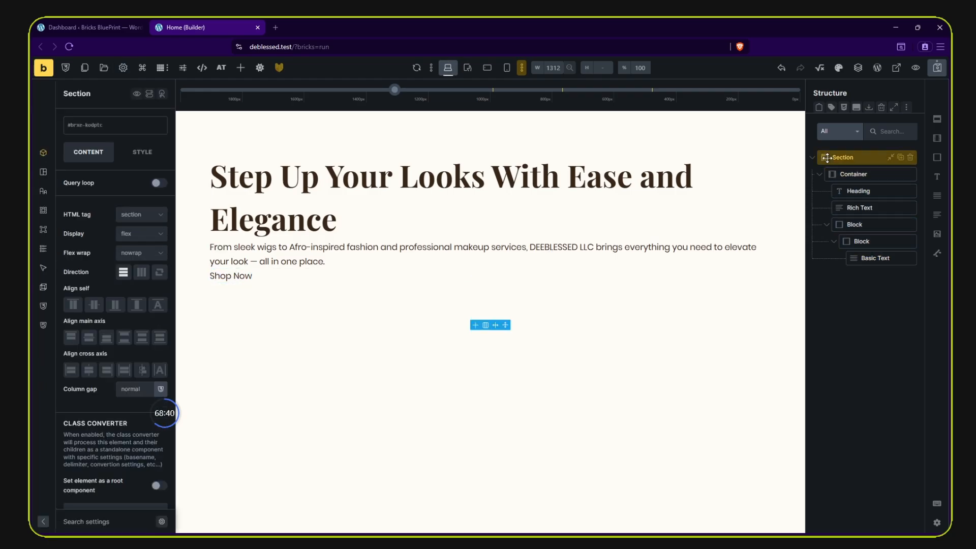
left_click(44, 211)
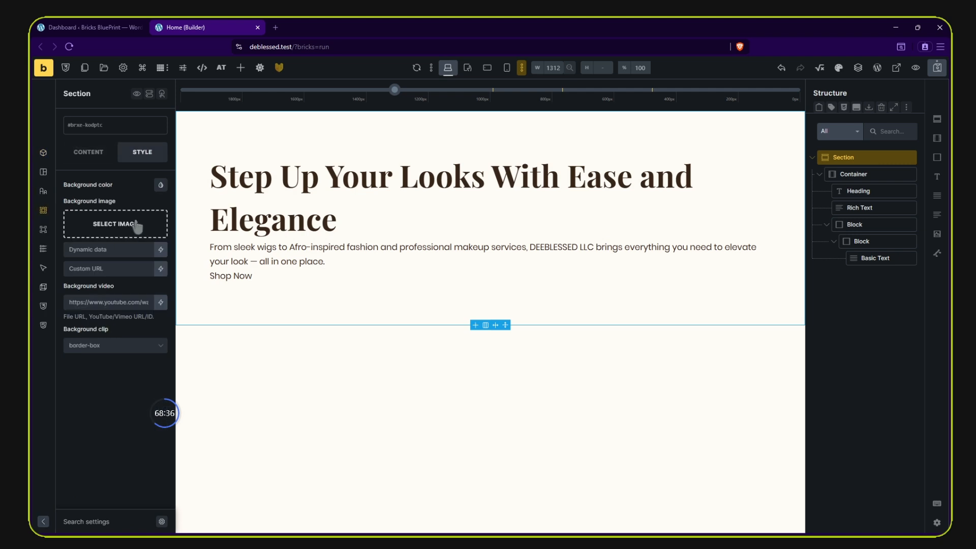
left_click(138, 226)
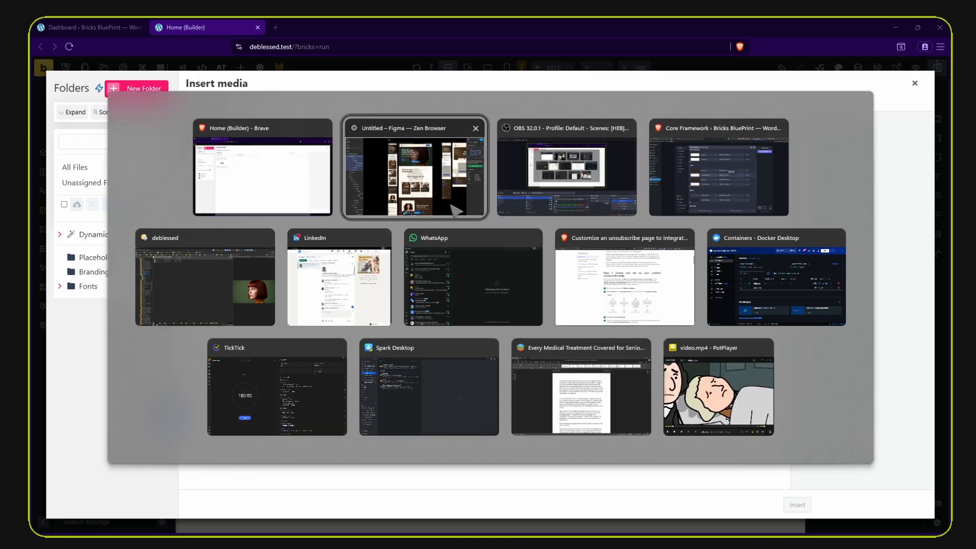
Try to bring hero image.jpg from the deblessed folder in the file manager into the Bricks media library
key("alt+Tab")
left_click(228, 279)
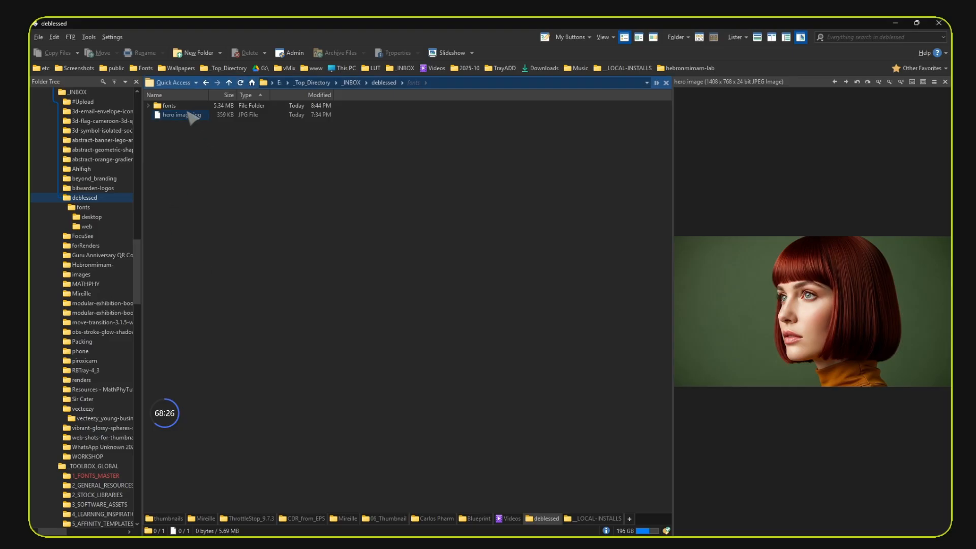
left_click_drag(183, 122, 397, 176)
key("alt+Tab")
key("Tab")
left_click_drag(322, 189, 281, 214)
key("alt+Tab")
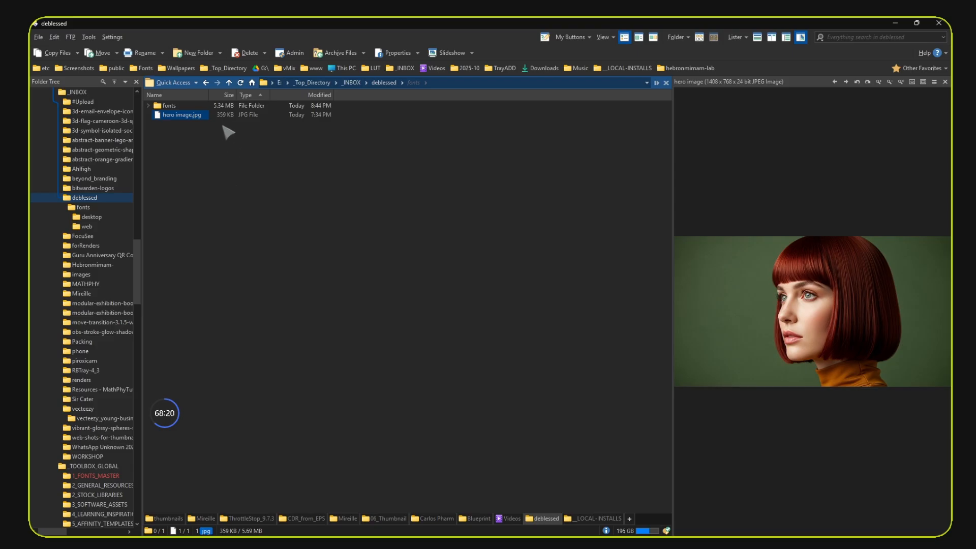
left_click(228, 163)
left_click(183, 120)
key("alt+Tab")
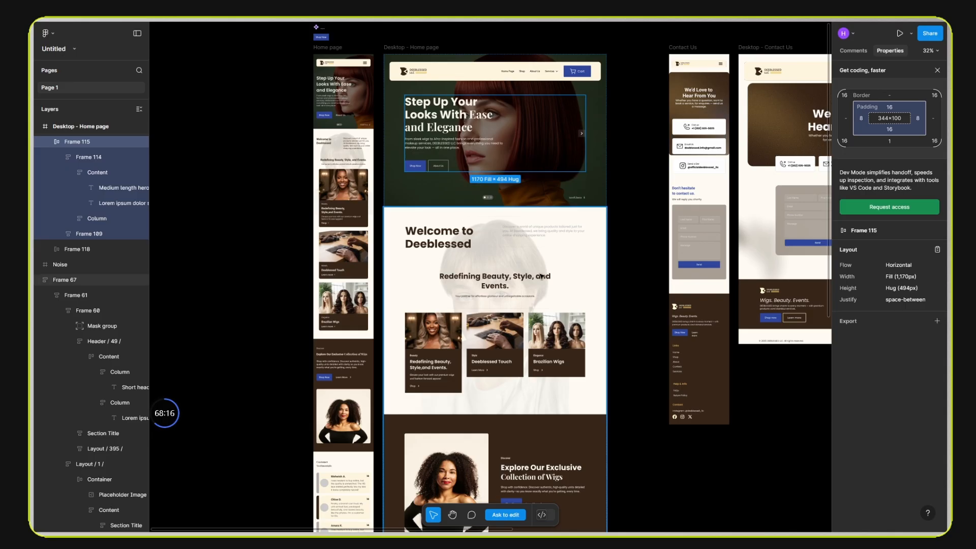
key("alt+Tab")
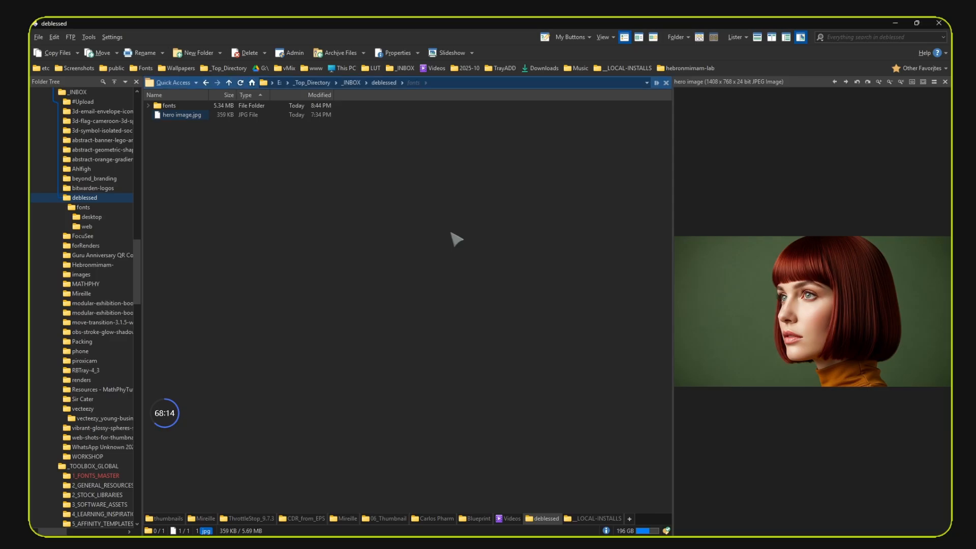
key("alt+Tab")
left_click(529, 186)
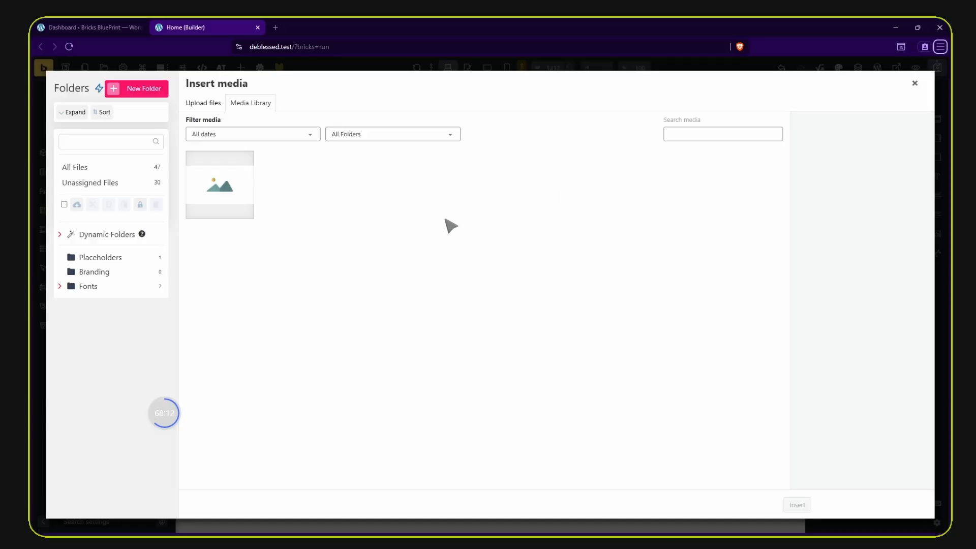
Open the Squoosh web app in a new browser tab and load hero image.jpg from the deblessed folder into it
left_click(276, 27)
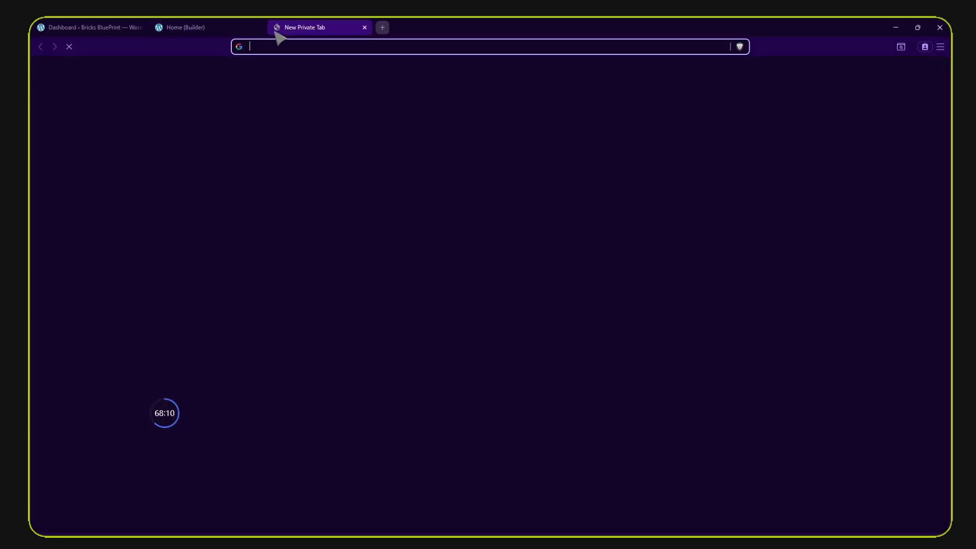
type("squuosh")
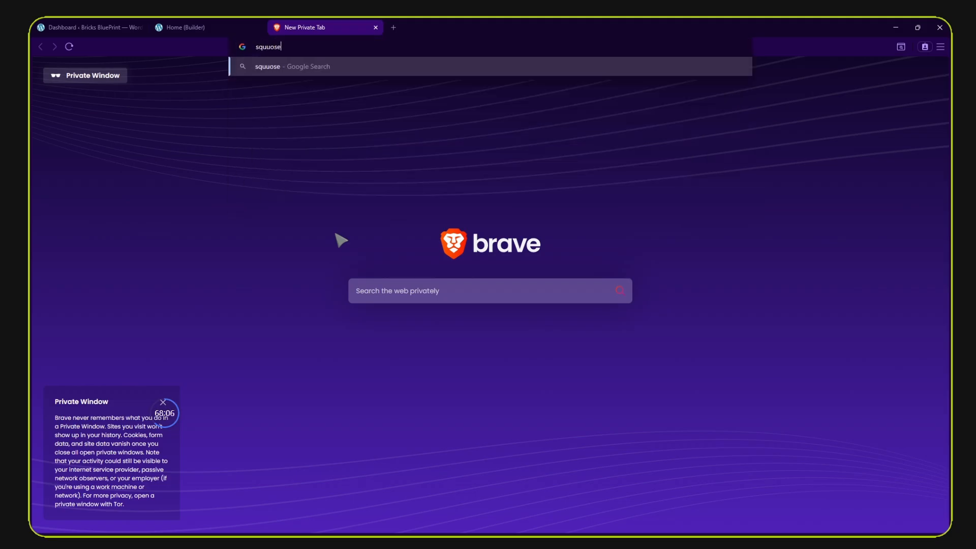
key("Return")
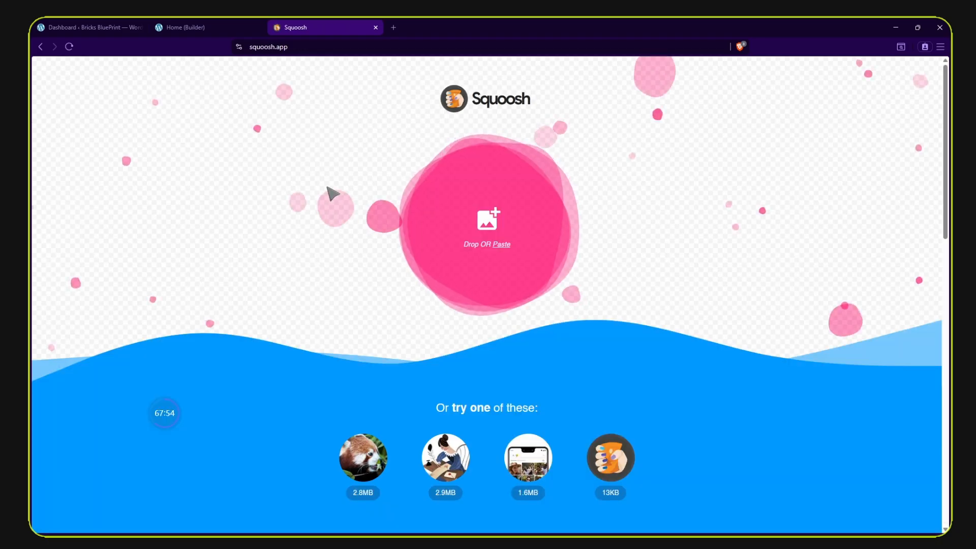
key("alt+Tab")
key("alt+Tab")
left_click_drag(173, 114, 460, 228)
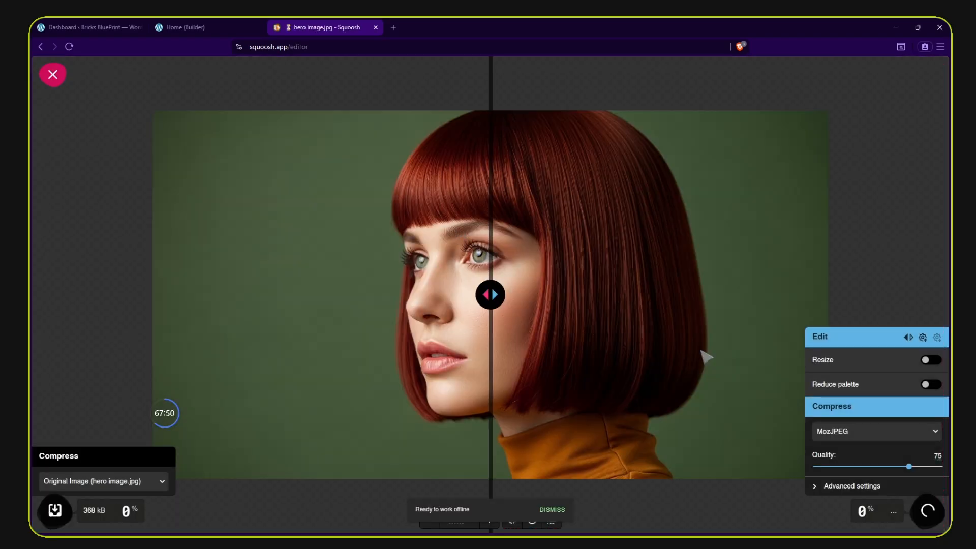
Set the output compression format of the hero image to WebP and enable resizing
left_click(879, 435)
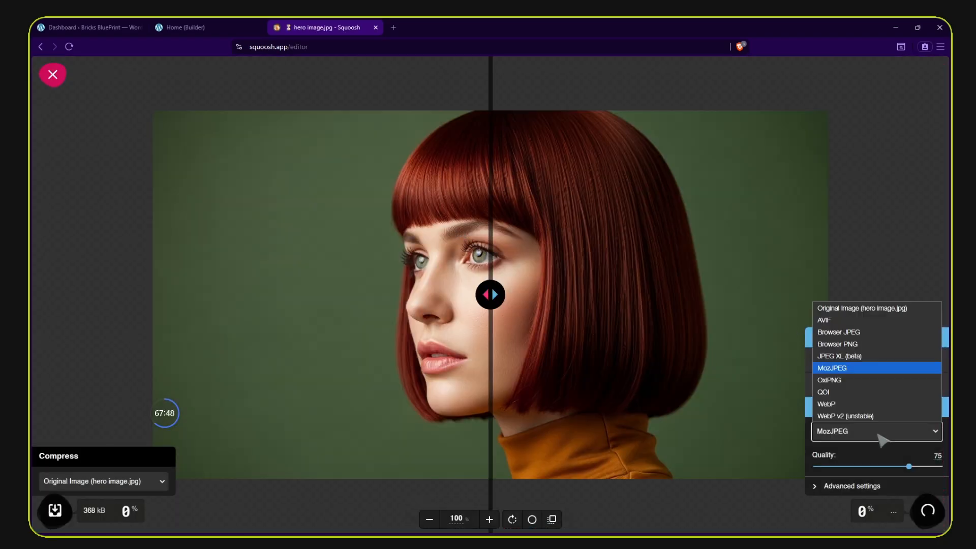
left_click(855, 406)
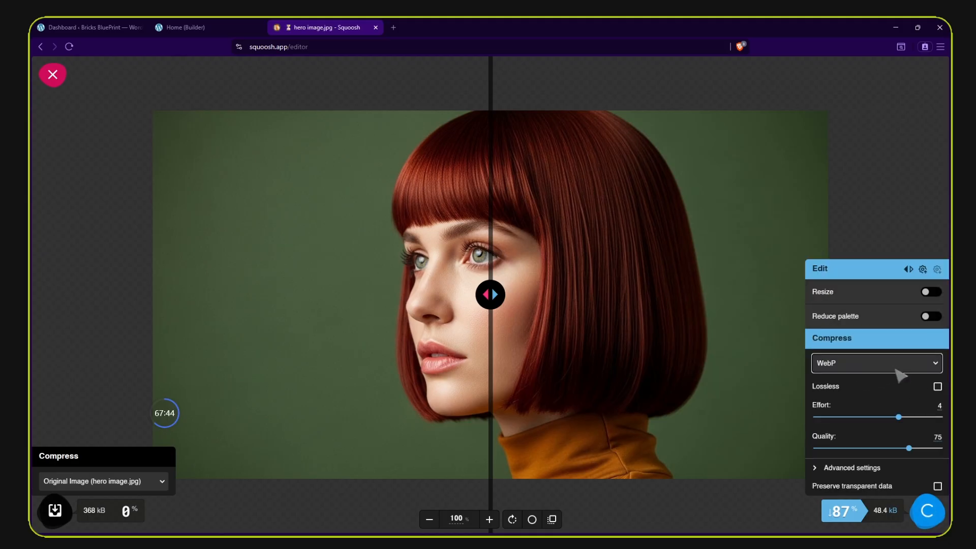
left_click(866, 299)
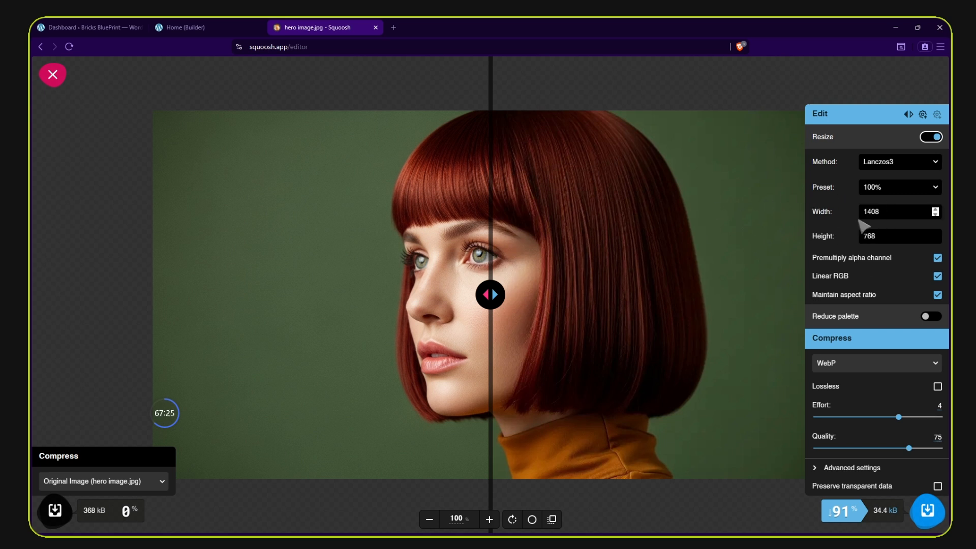
Turn off resizing and save the compressed WebP hero image into the deblessed folder
left_click(847, 145)
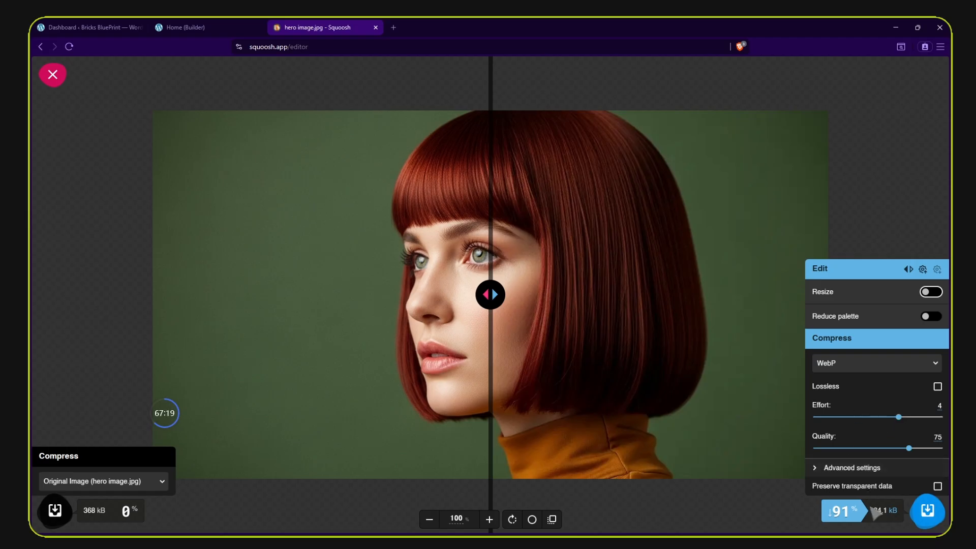
left_click(931, 514)
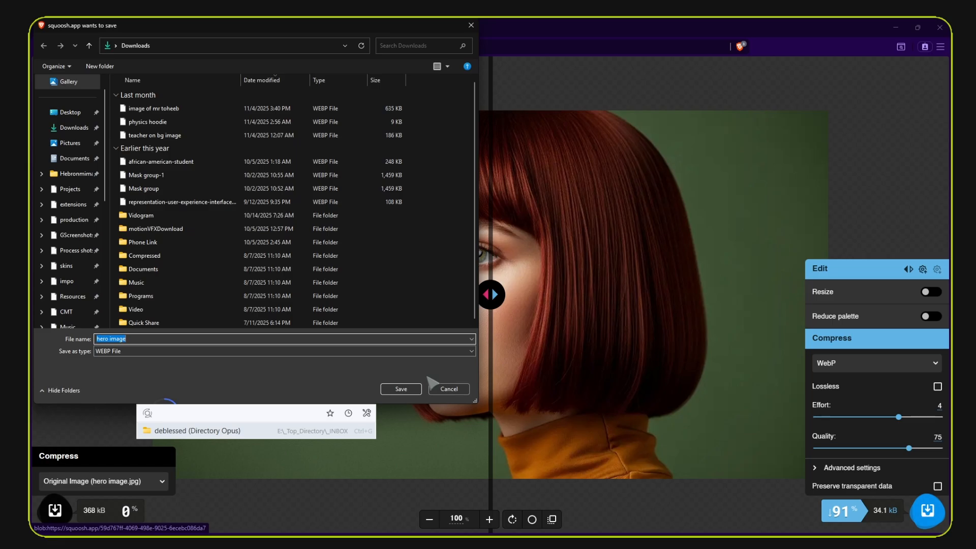
key("ctrl+g")
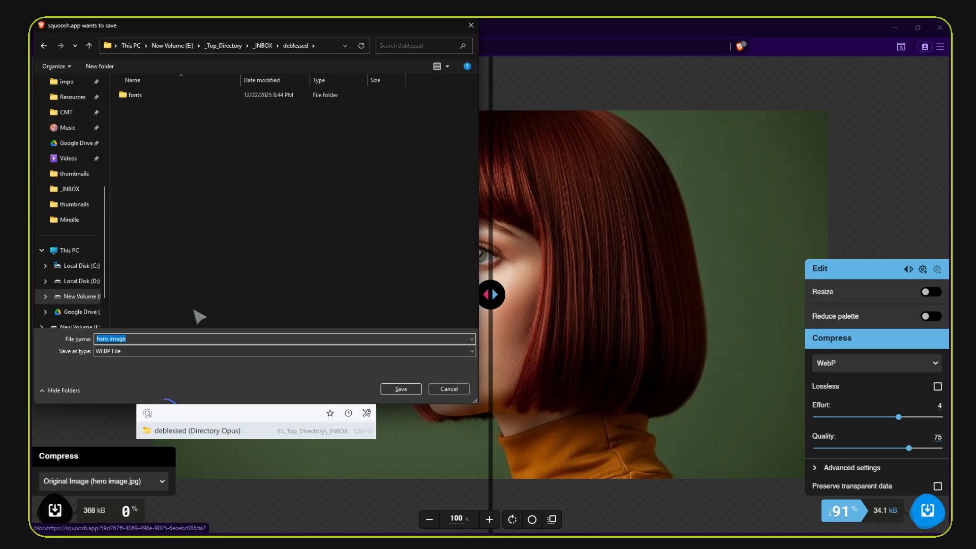
left_click(401, 389)
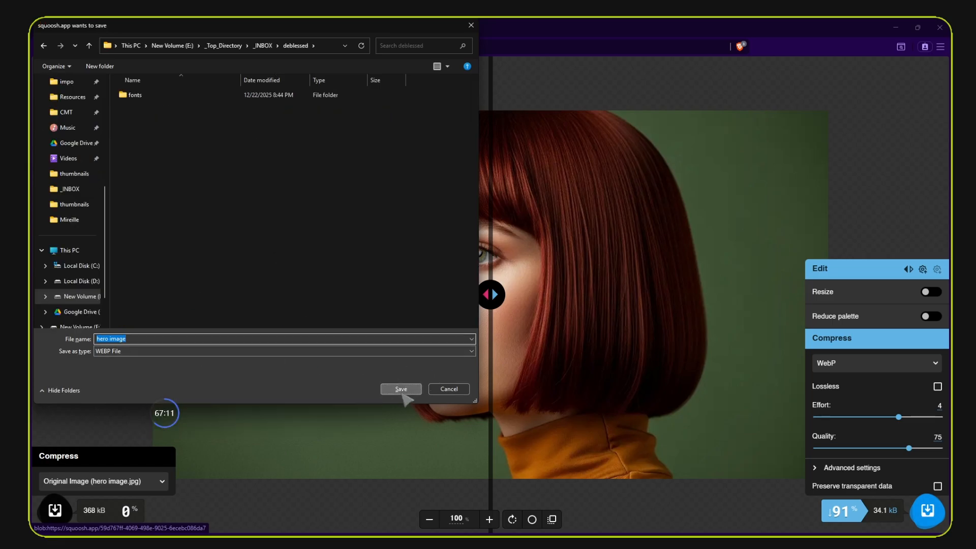
Return to the Bricks builder's media library and upload the downloaded hero image.webp into it
left_click(185, 29)
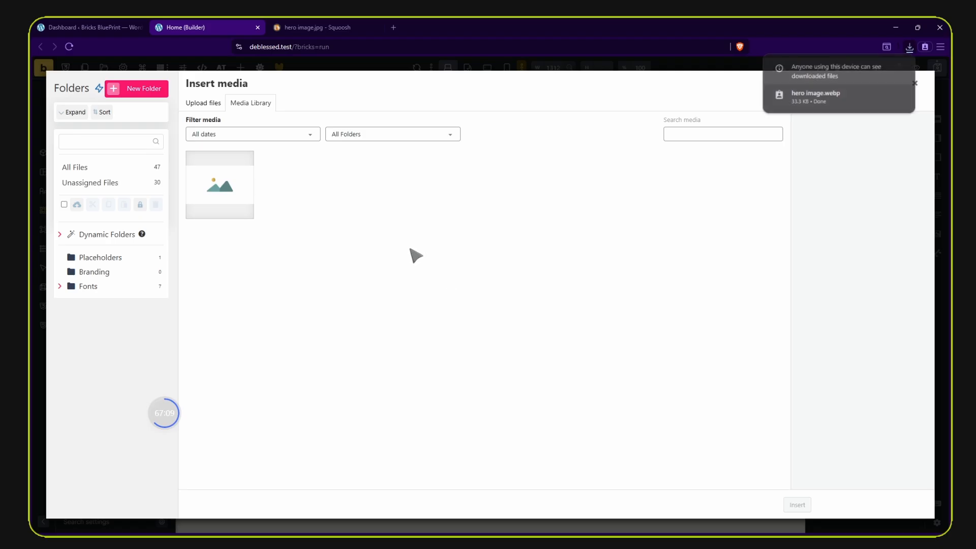
key("alt+Tab")
key("alt+Tab")
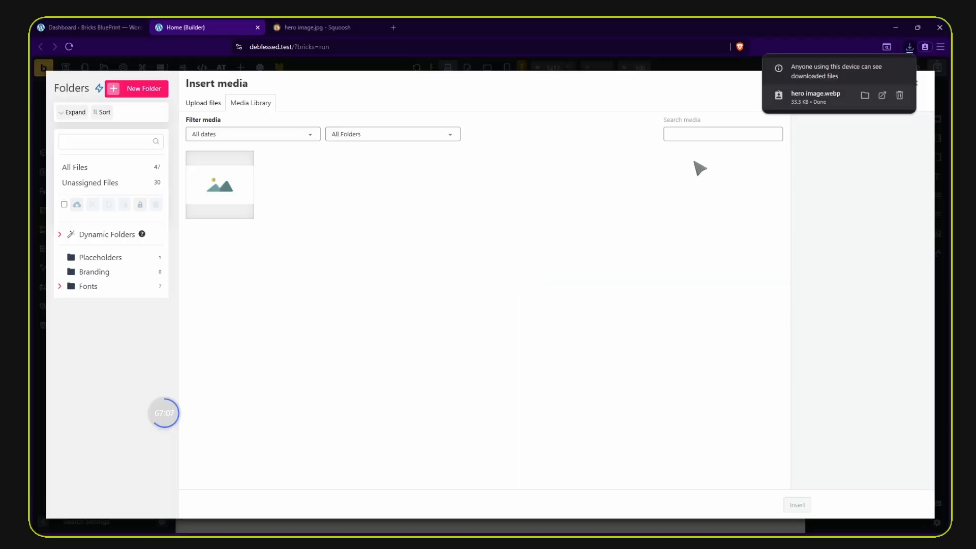
left_click_drag(826, 98, 406, 259)
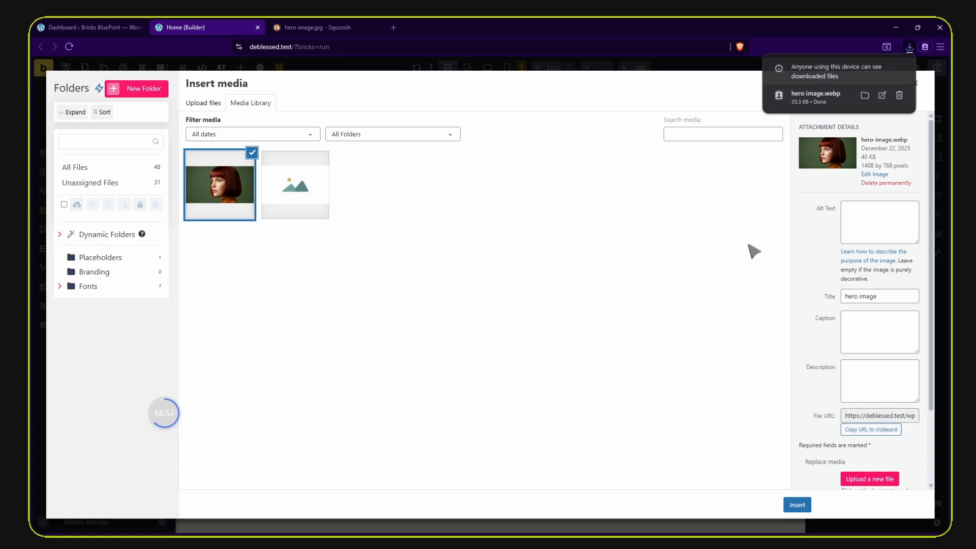
Compare the file sizes and previews of hero image.jpg and hero image.webp in the deblessed folder
key("alt+Tab")
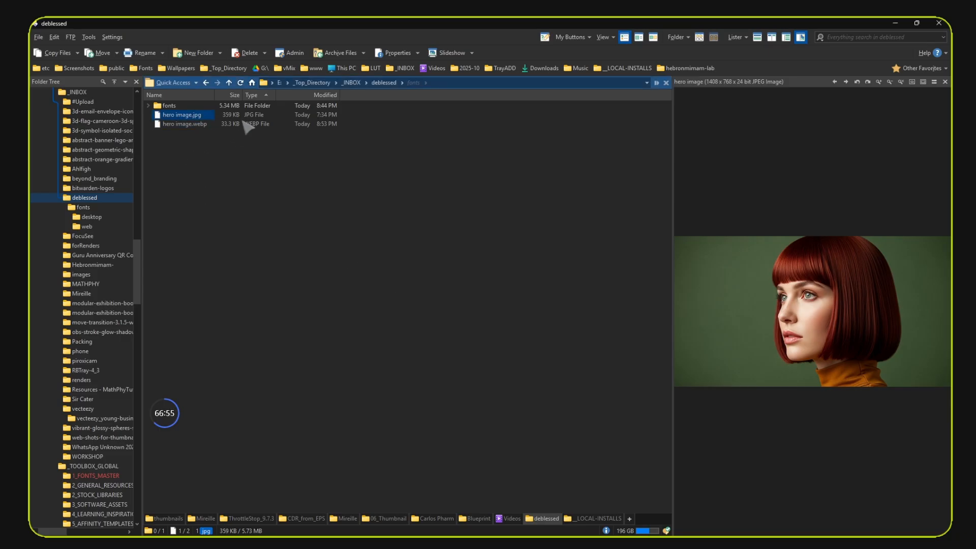
left_click(189, 125)
left_click(178, 126)
left_click(187, 117)
left_click(186, 124)
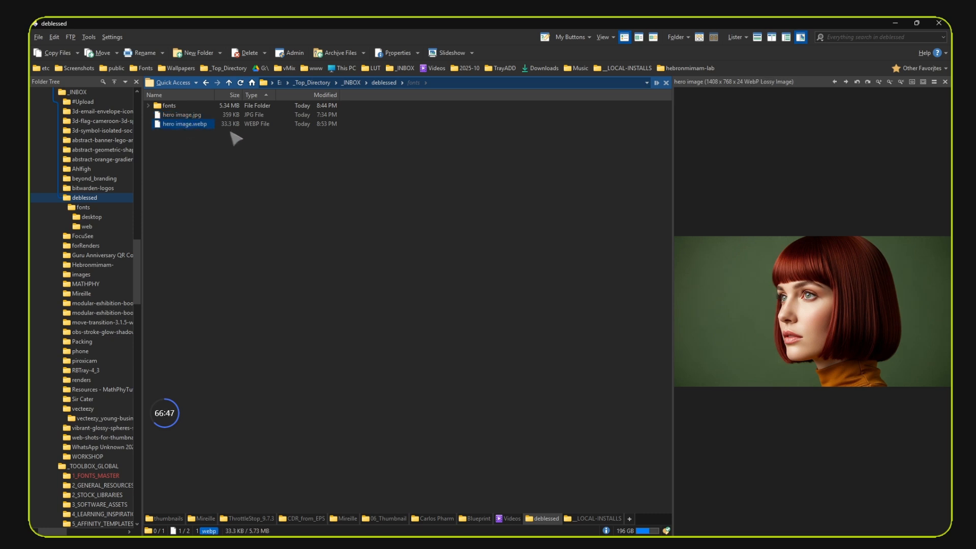
key("alt+Tab")
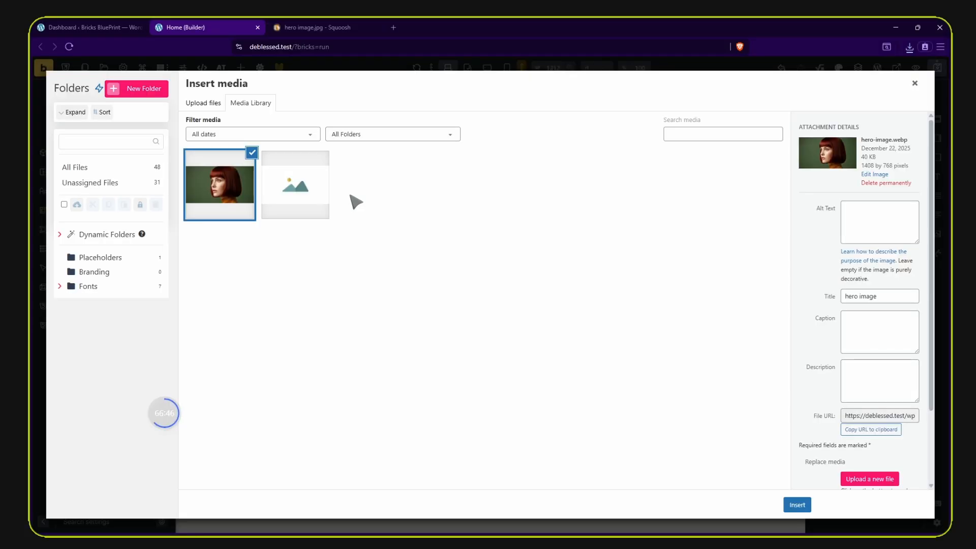
Give the hero image the alt text "A redhead woman looking left" and insert it as the Section's background
left_click(867, 216)
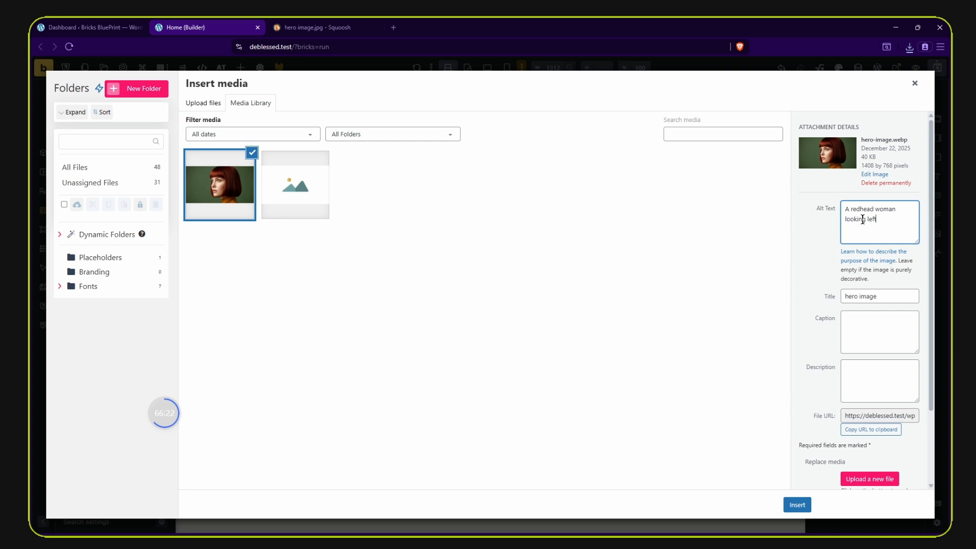
scroll(841, 387, "down", 3)
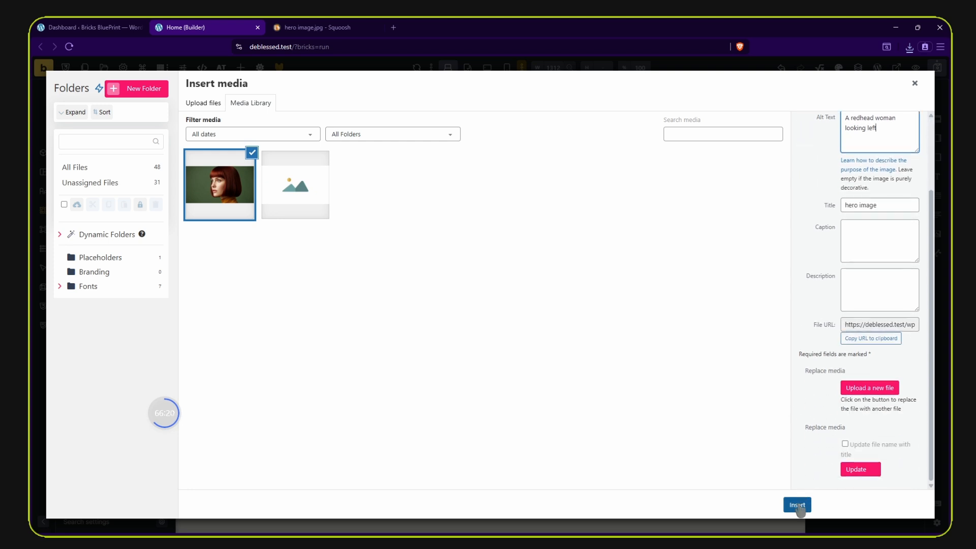
left_click(796, 505)
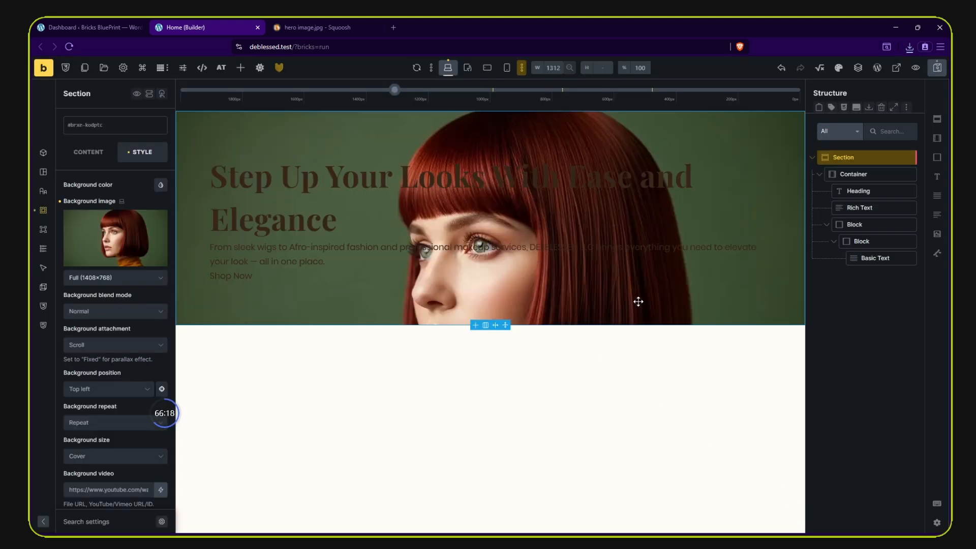
Compare the Section's hero background in Bricks with the hero of the desktop home page in the Figma design
key("alt+Tab")
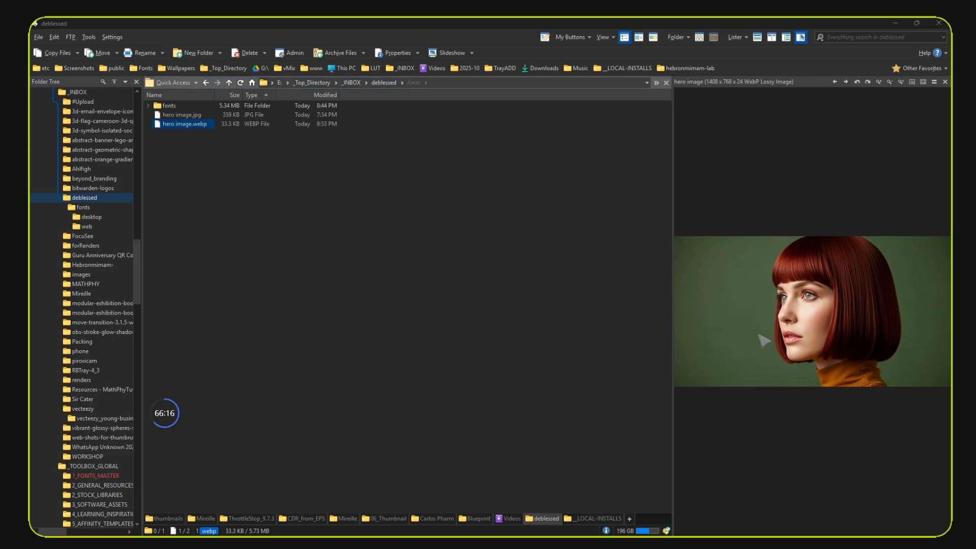
key("alt+Tab")
key("alt+Tab")
key("alt+Tab")
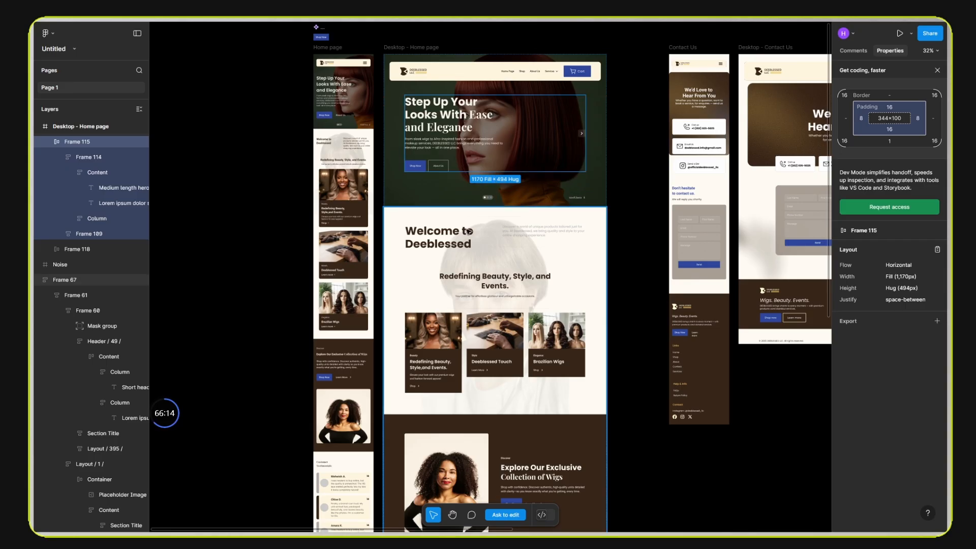
scroll(578, 159, "up", 2)
scroll(577, 159, "up", 1)
scroll(569, 262, "up", 3)
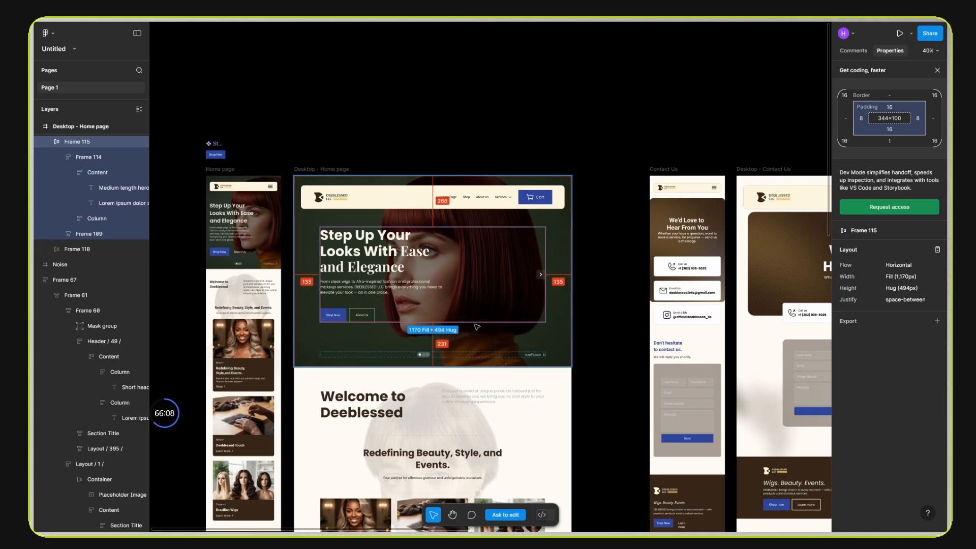
key("alt+Tab")
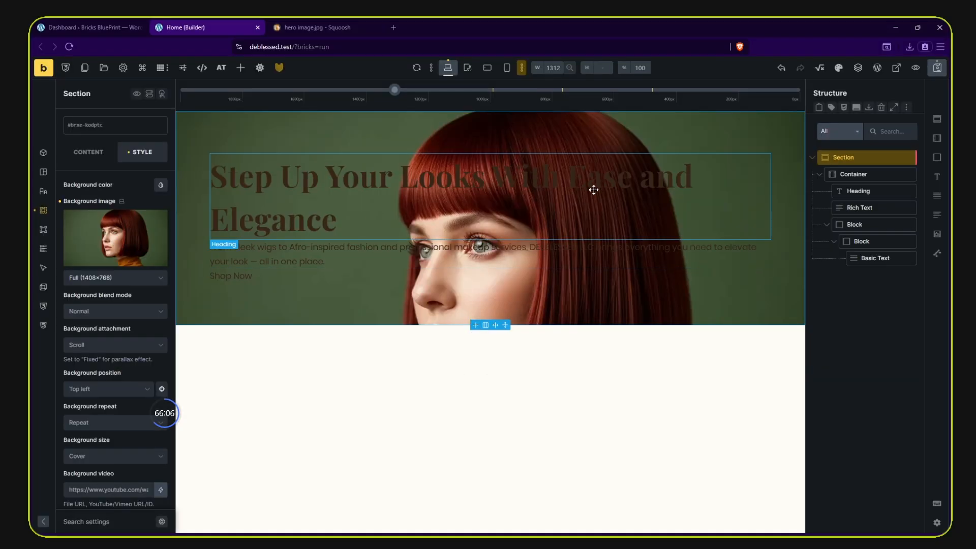
key("alt+Tab")
key("alt+Tab")
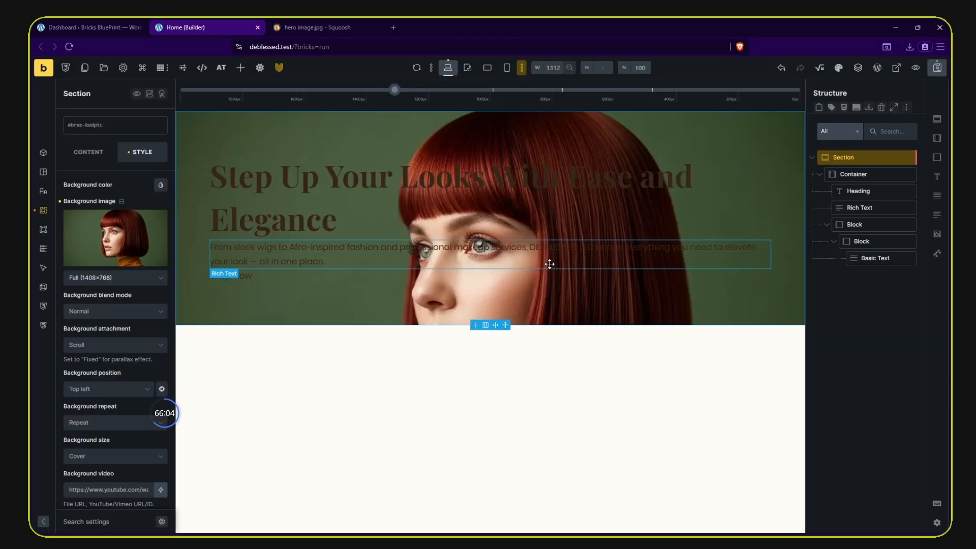
key("alt+Tab")
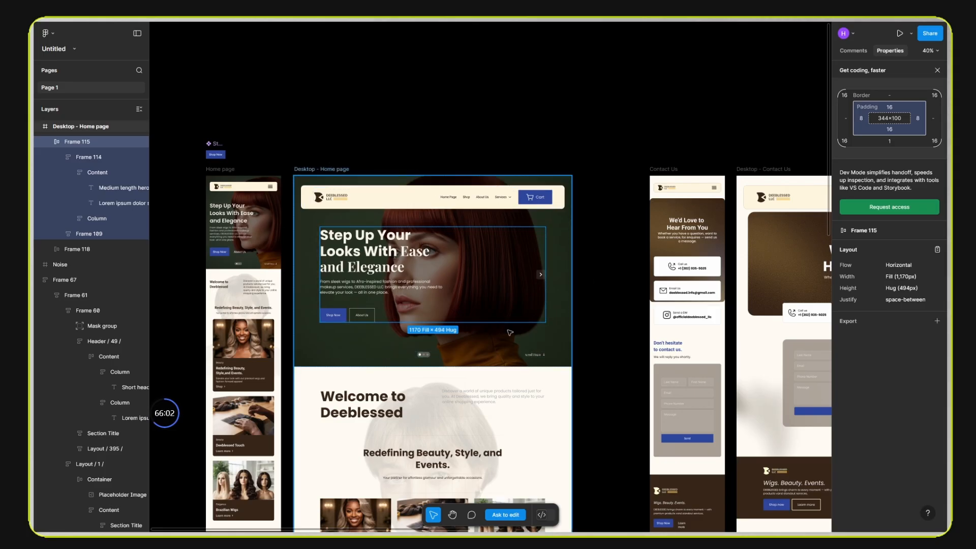
key("alt+Tab")
key("alt+Tab")
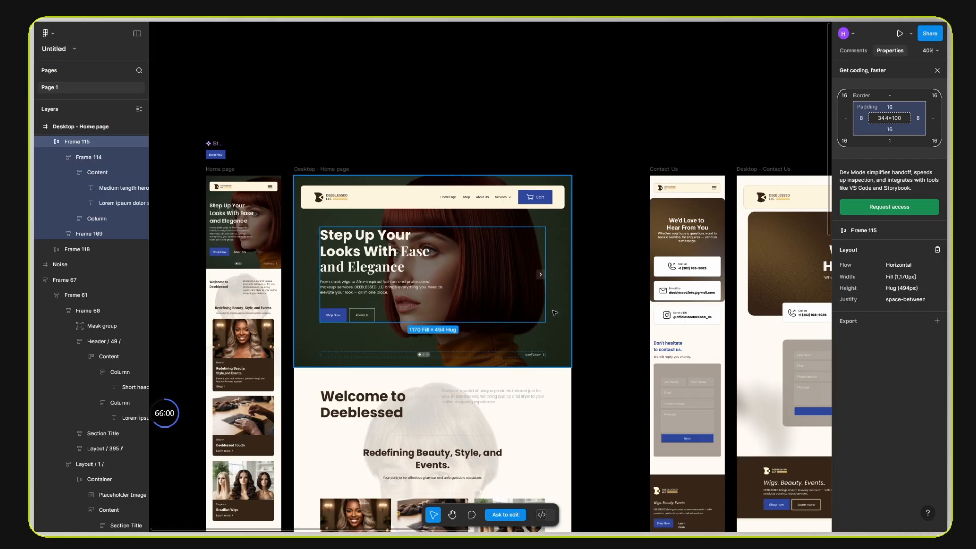
key("alt+Tab")
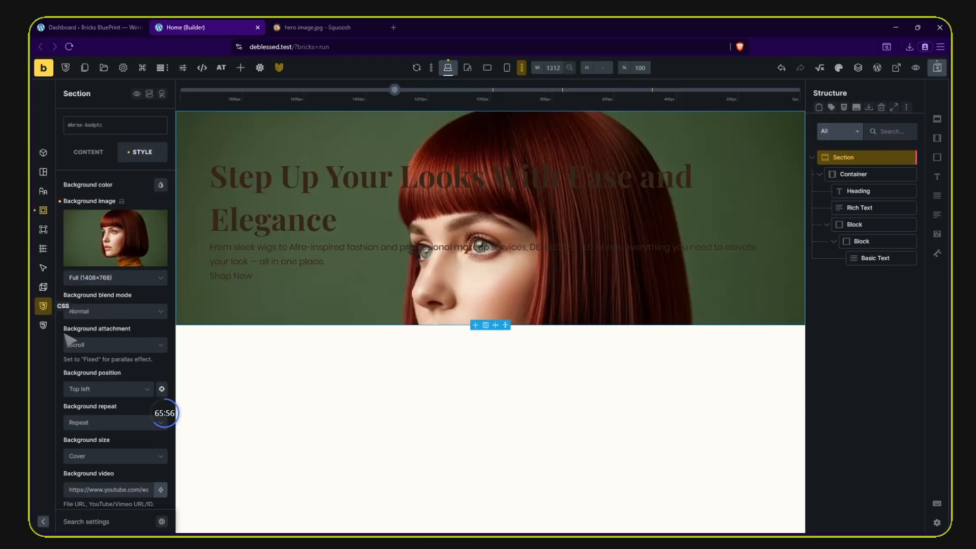
Set the hero Section's minimum block size to 85dvh
left_click(43, 173)
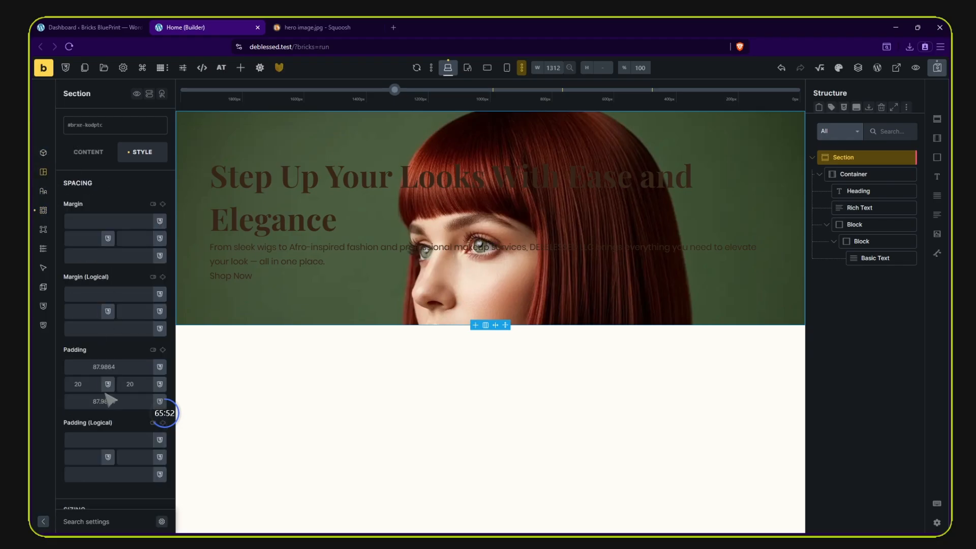
scroll(120, 364, "down", 3)
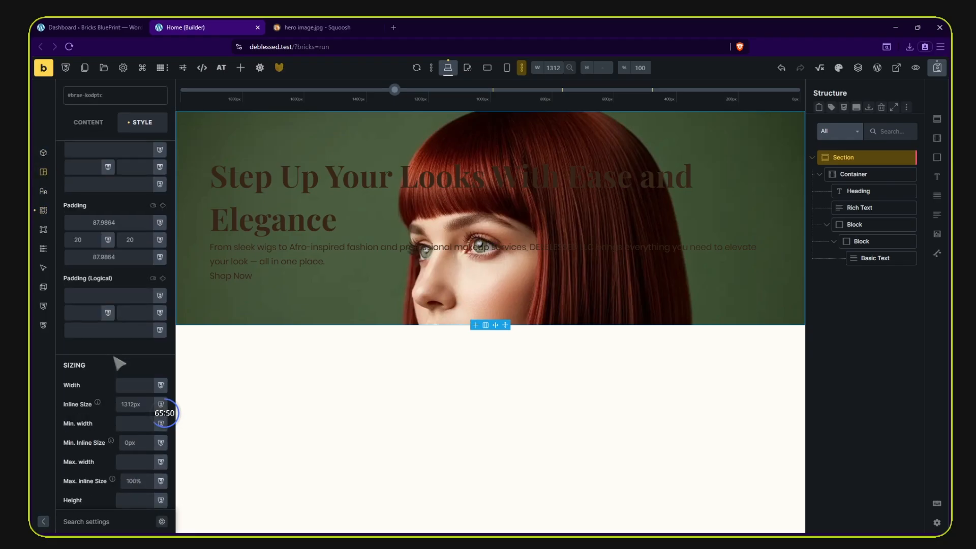
scroll(120, 364, "down", 3)
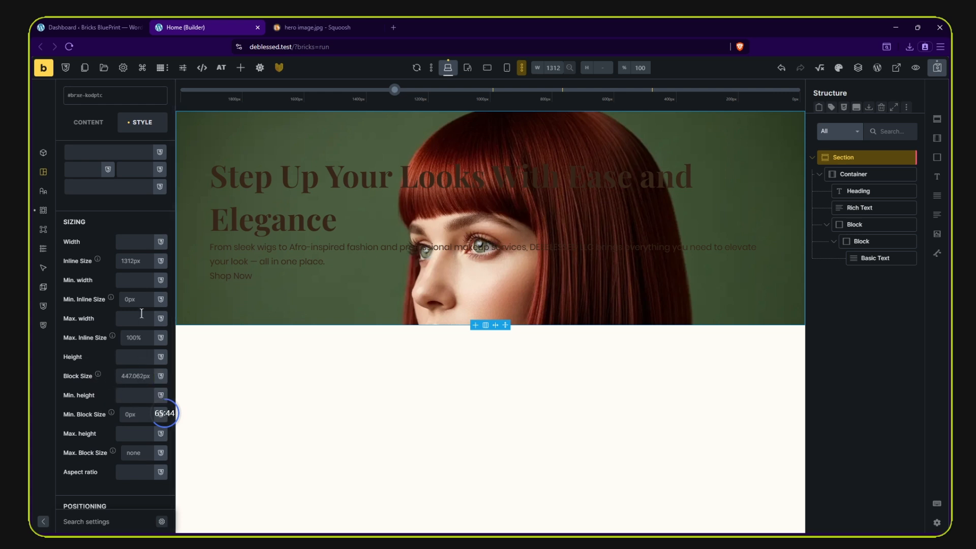
left_click_drag(164, 415, 207, 489)
left_click(129, 413)
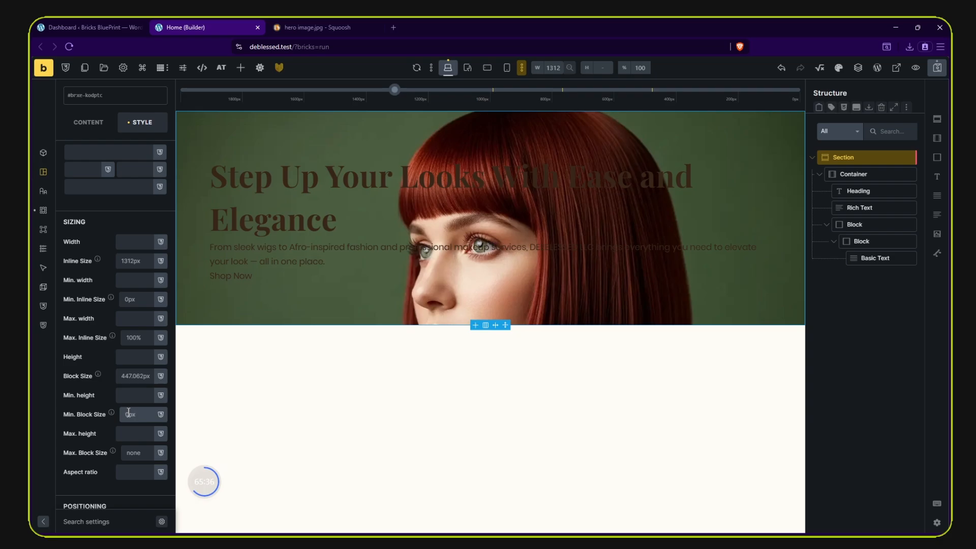
type("85dvh")
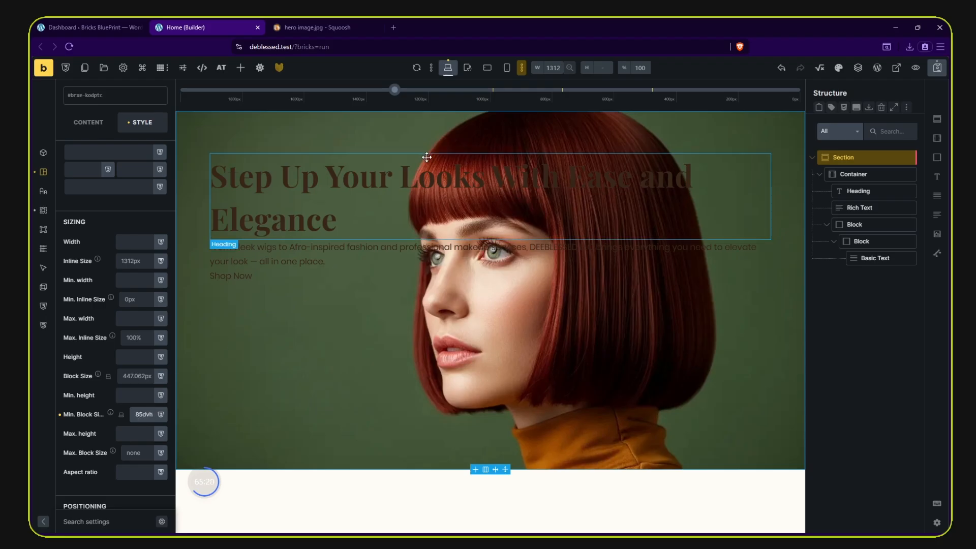
left_click(144, 419)
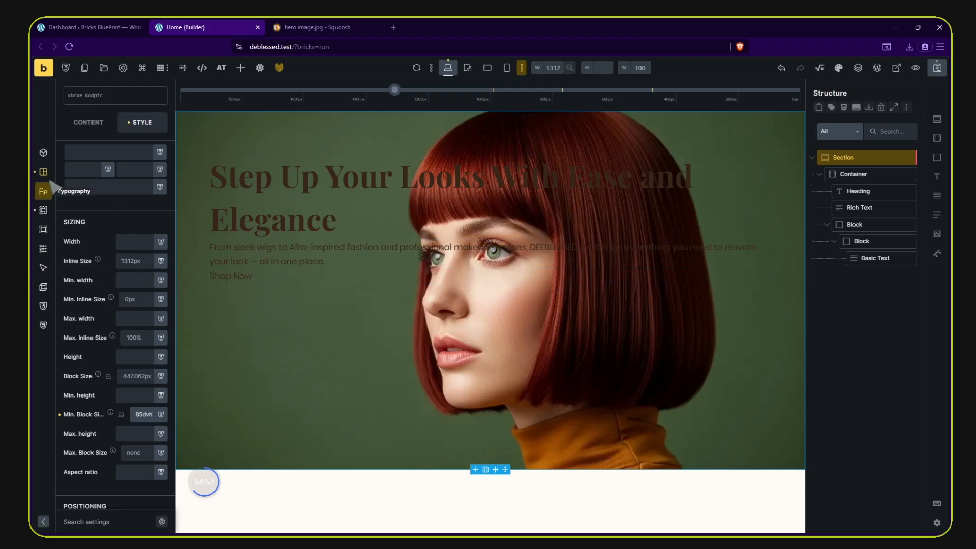
Center the hero Section's content along the main axis
scroll(102, 254, "up", 4)
scroll(118, 369, "down", 8)
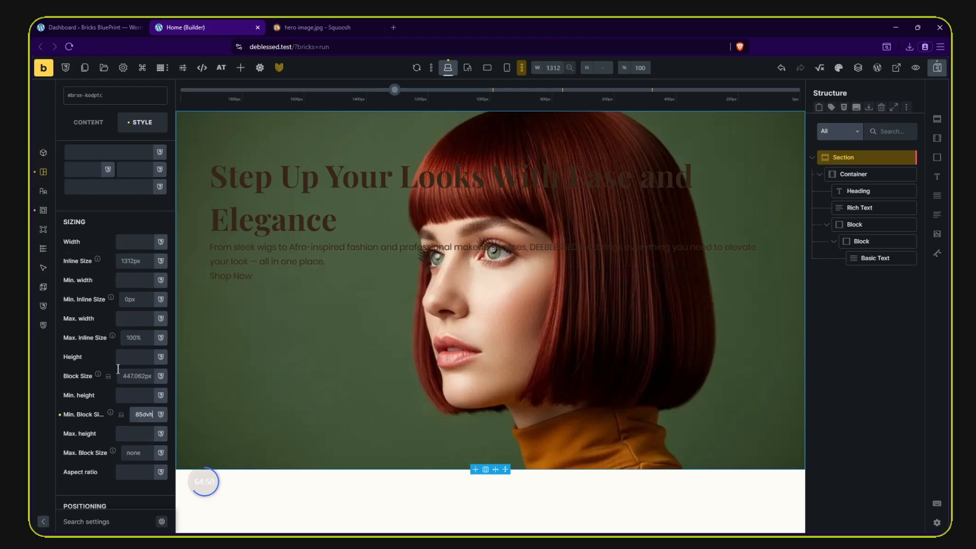
scroll(119, 369, "down", 1)
left_click(43, 153)
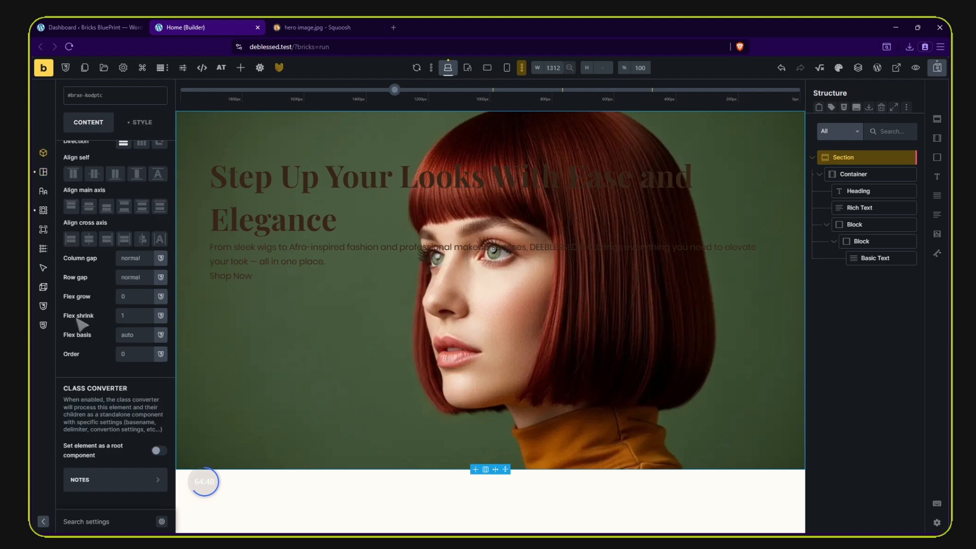
left_click(88, 239)
left_click(88, 205)
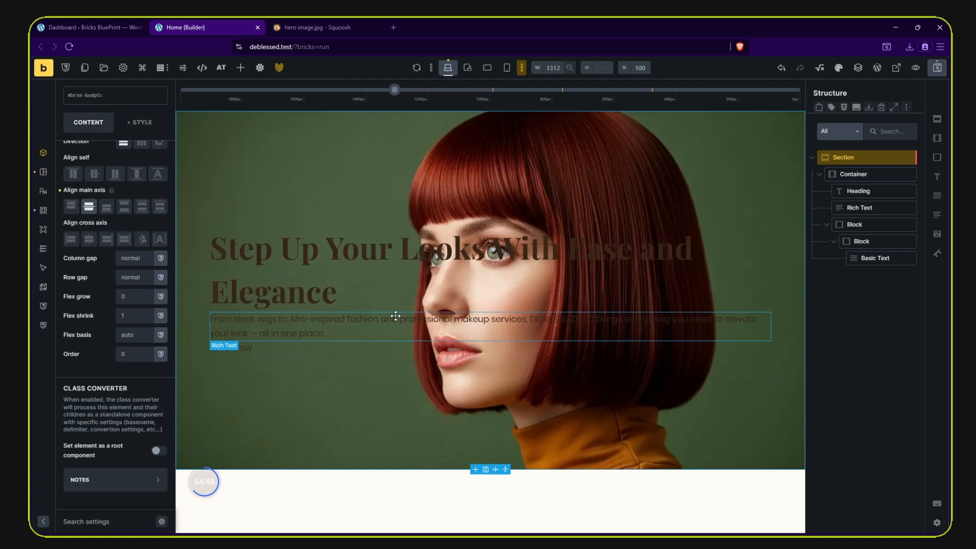
Check the hero of the desktop home page in the Figma design, and open the Section's background settings in Bricks
key("alt+Tab")
scroll(380, 314, "up", 3)
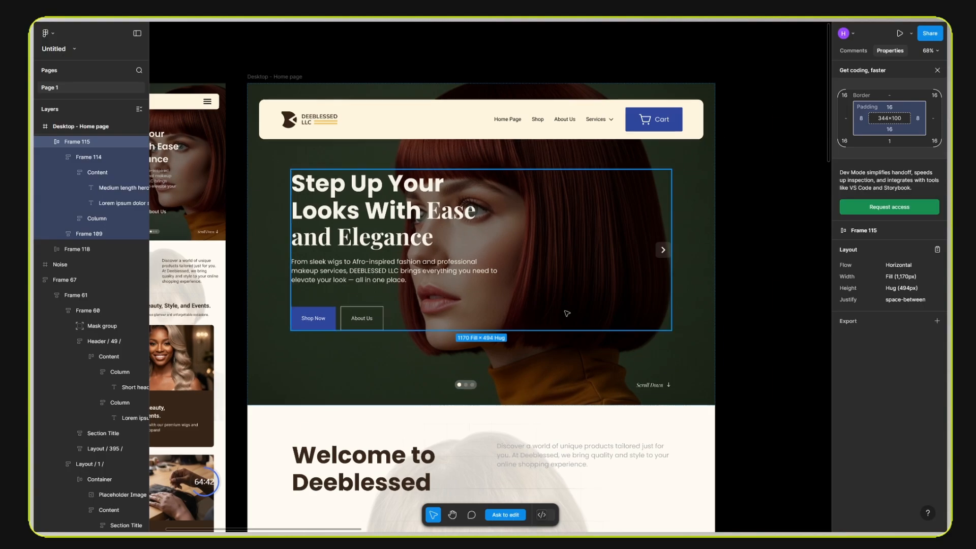
key("alt+Tab")
left_click(43, 210)
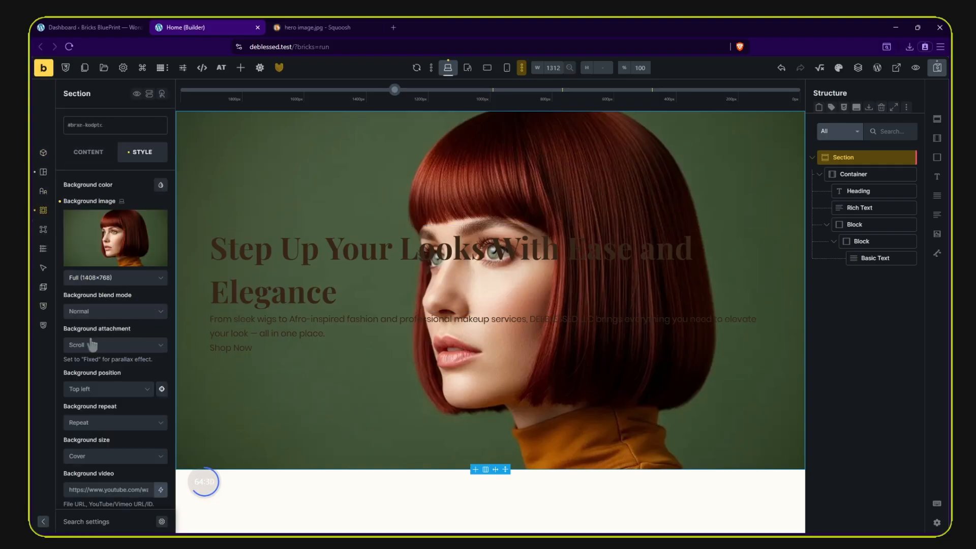
Try a slightly transparent black (#000000) as the hero Section's background color
left_click(159, 185)
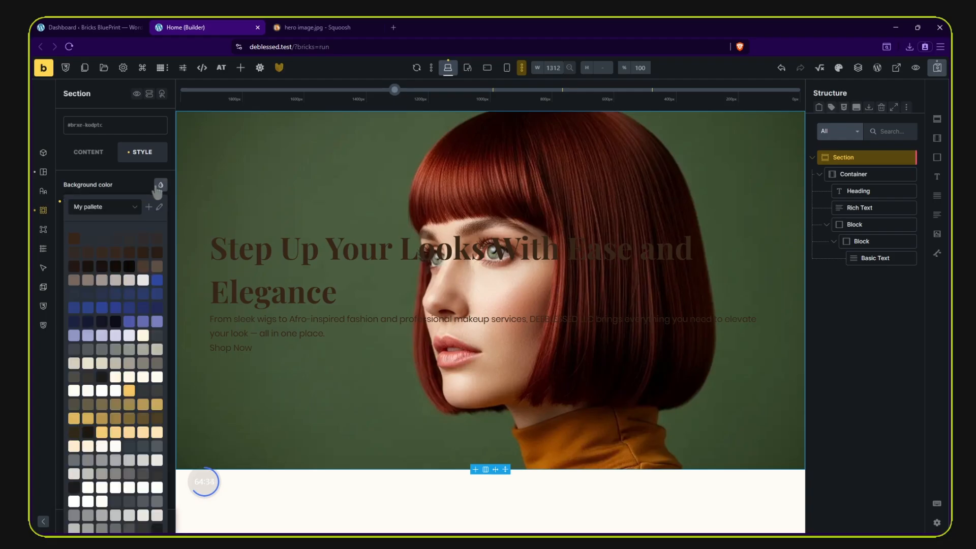
scroll(130, 346, "down", 4)
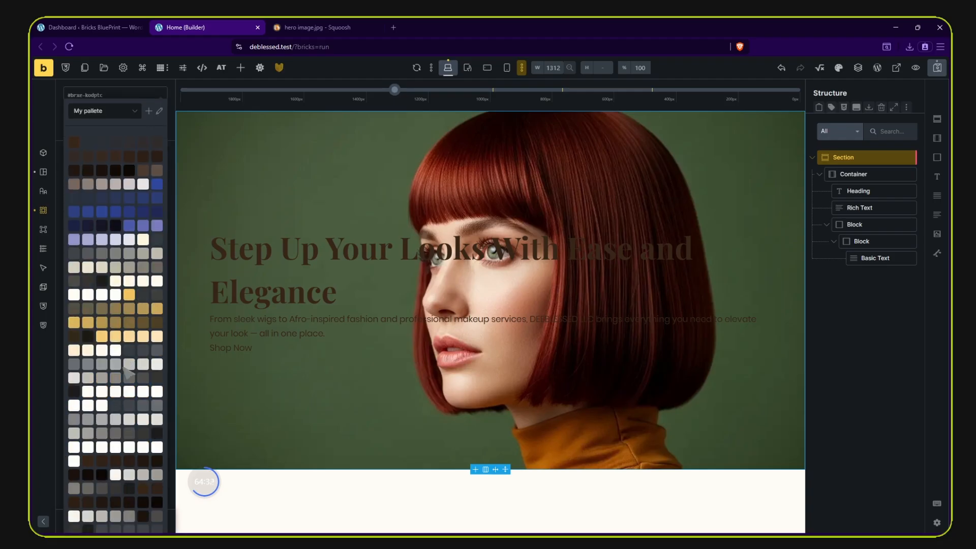
scroll(133, 397, "up", 3)
scroll(137, 426, "down", 6)
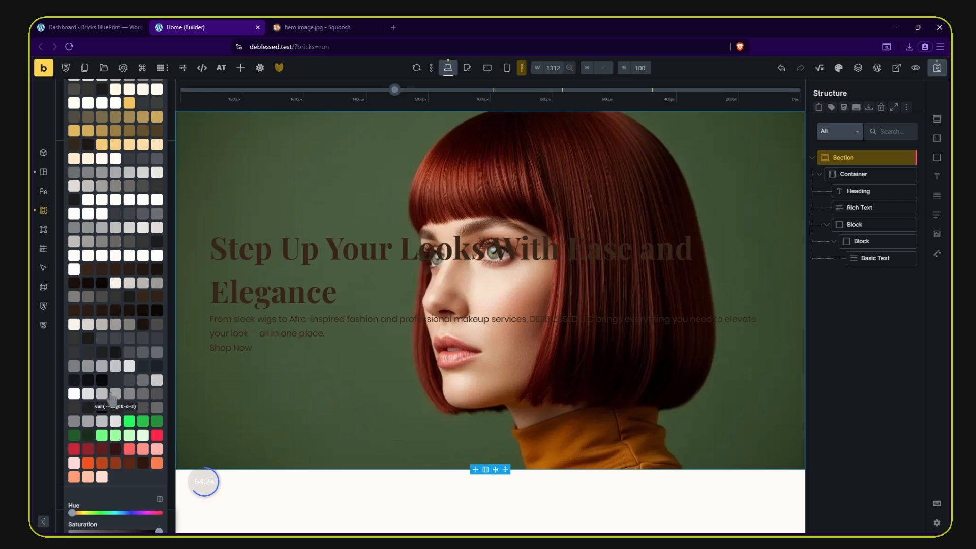
scroll(107, 331, "up", 5)
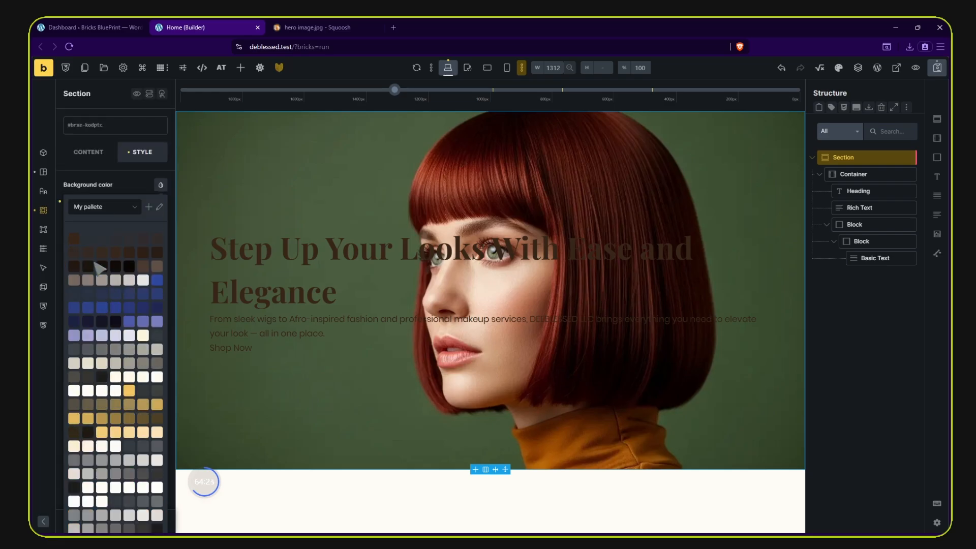
left_click(105, 187)
left_click(160, 186)
scroll(124, 392, "down", 10)
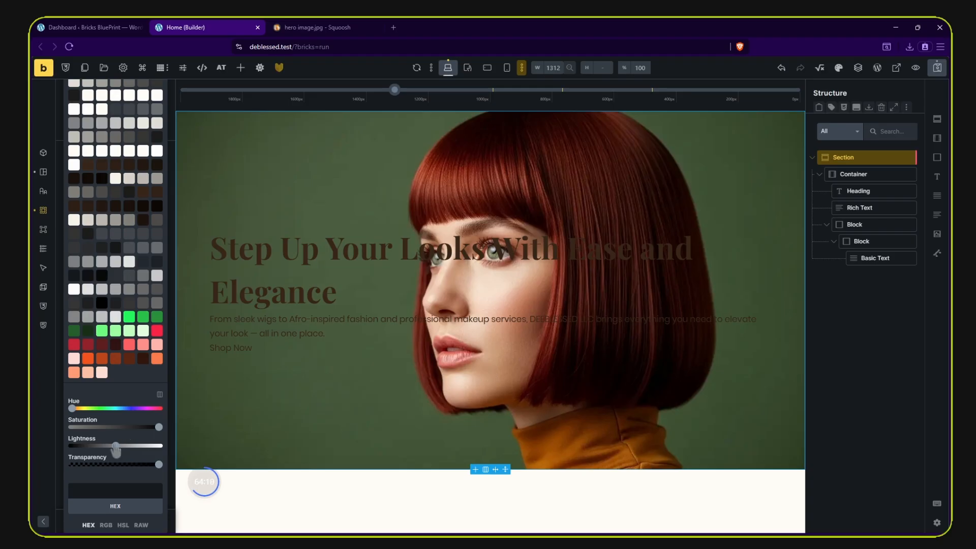
left_click_drag(116, 446, 53, 451)
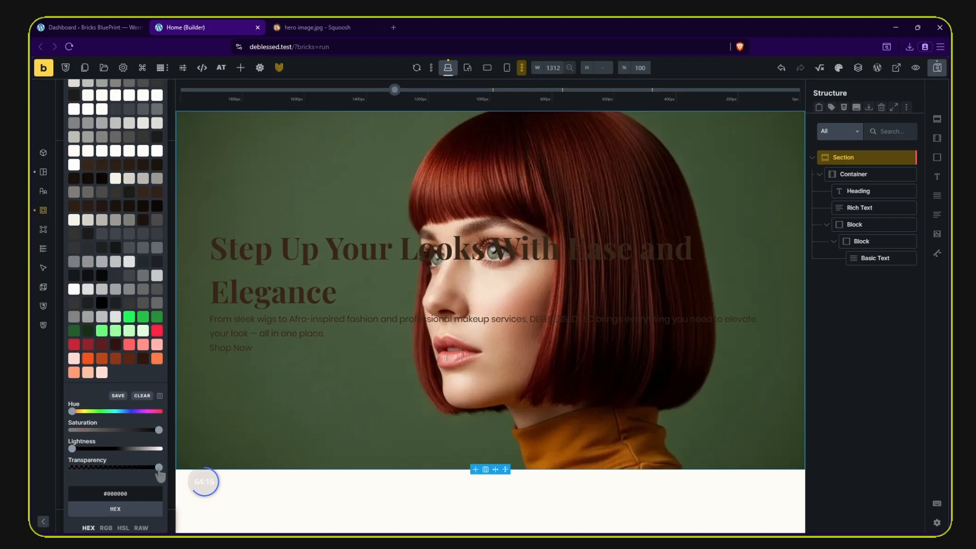
mouse_move(160, 474)
left_mouse_down()
mouse_move(117, 474)
mouse_move(146, 475)
left_mouse_up()
Clear the black background color from the hero Section
scroll(131, 218, "up", 8)
left_click(113, 179)
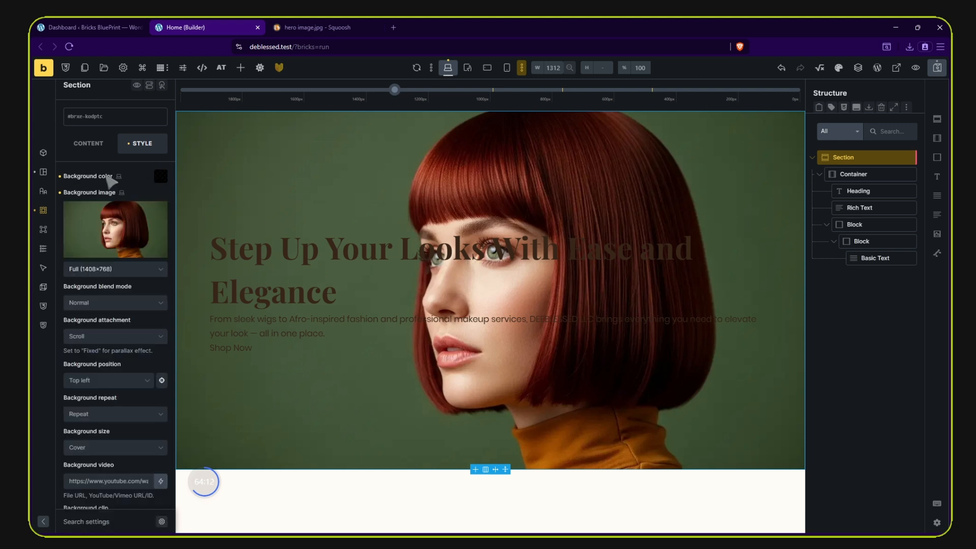
left_click(59, 177)
scroll(116, 386, "down", 1)
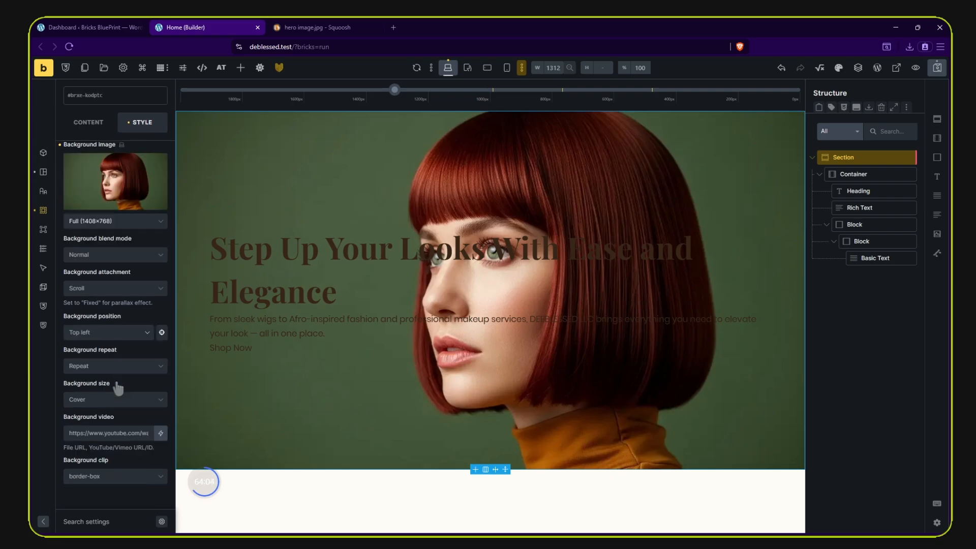
scroll(116, 401, "up", 1)
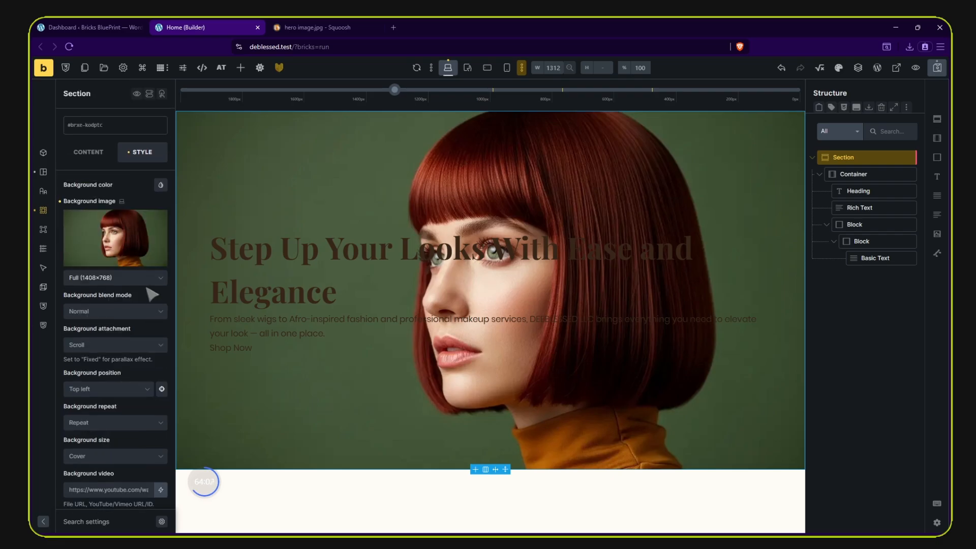
left_click(135, 312)
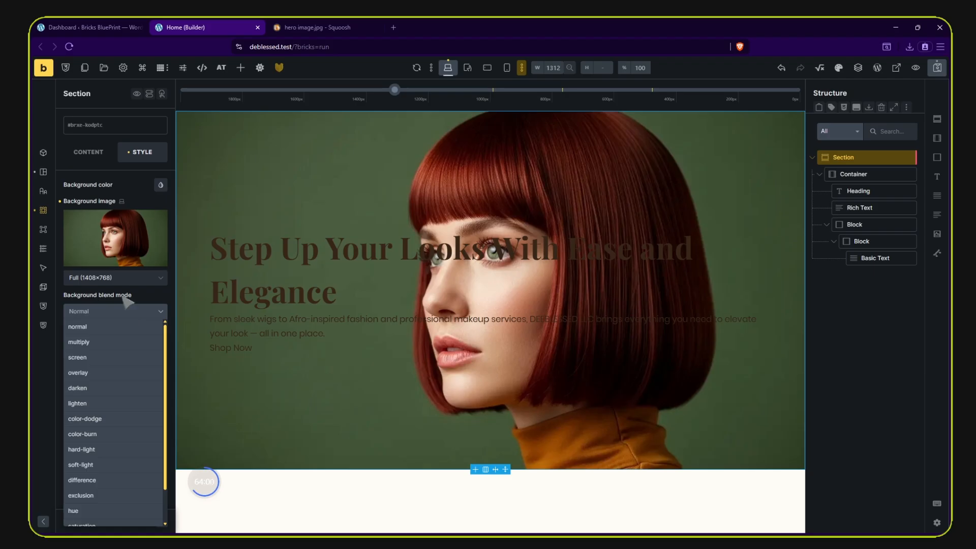
left_click(126, 300)
left_click(114, 347)
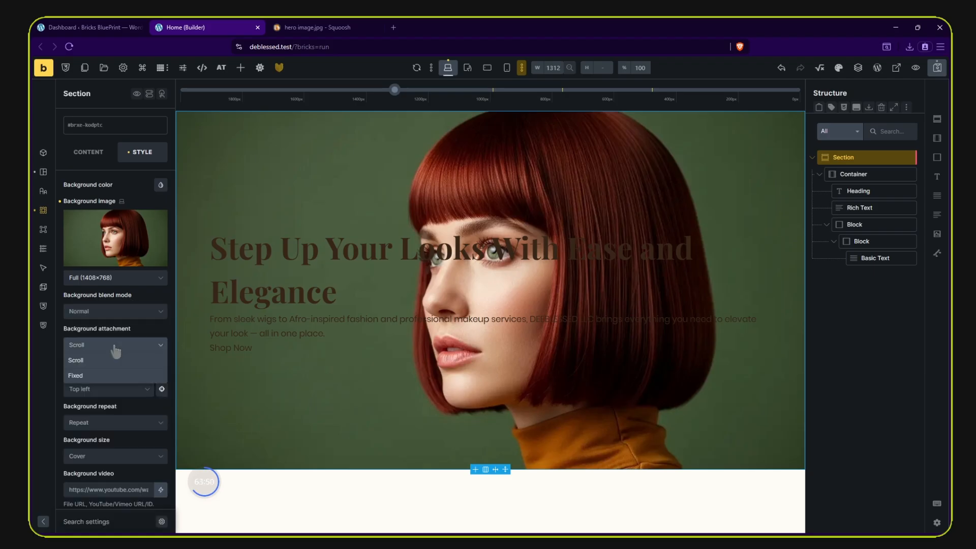
left_click(118, 342)
Try a dark brown palette color as the Section's background color and remove its background image
left_click(161, 185)
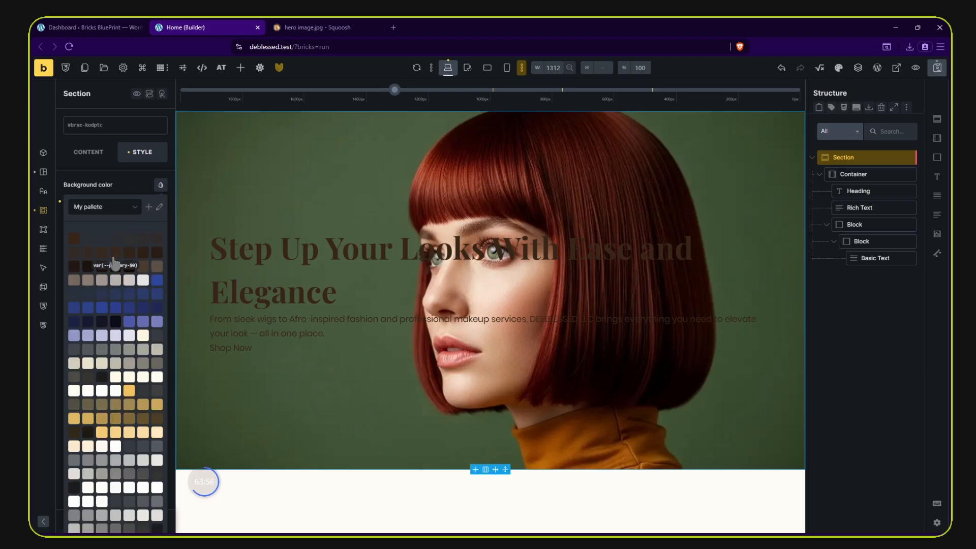
left_click(119, 261)
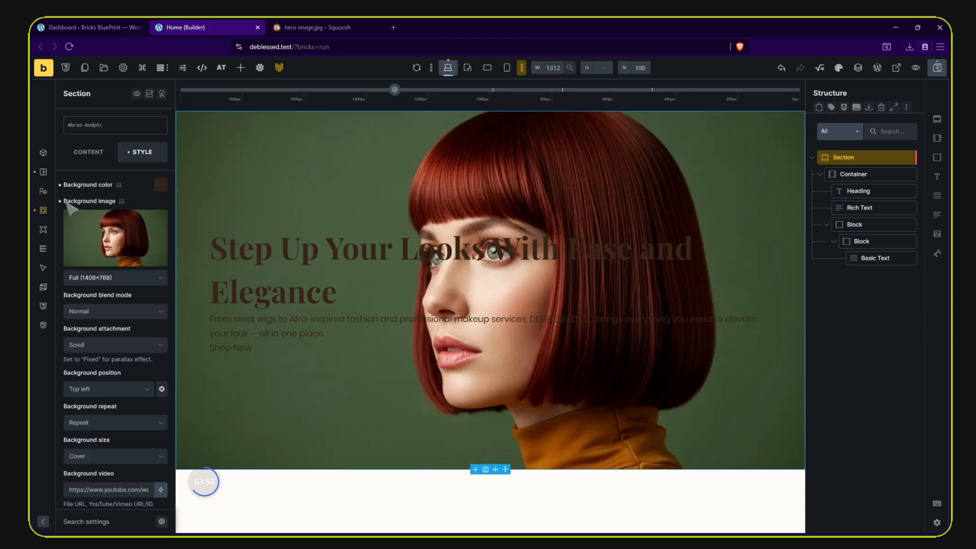
left_click(60, 202)
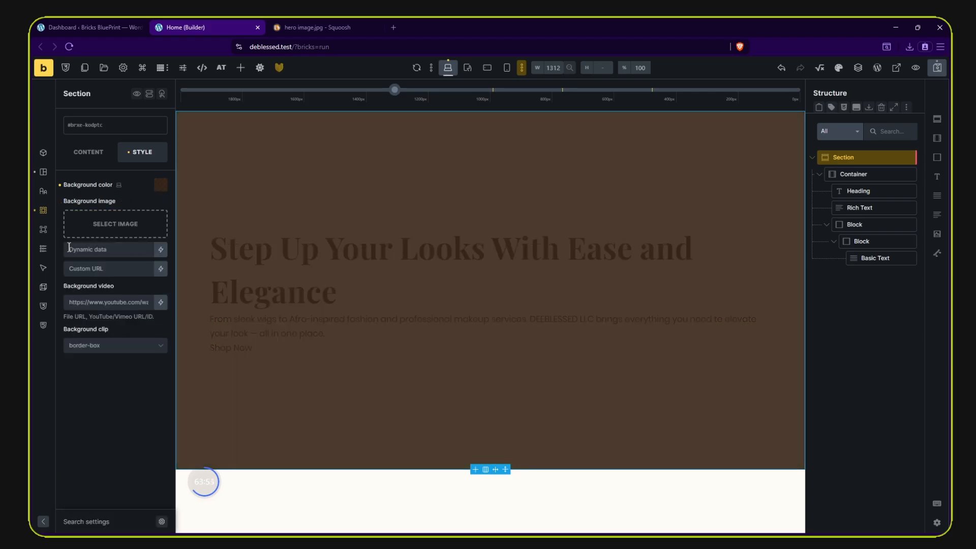
Insert hero-image.webp from the media library as the Section's background image again
left_click(113, 228)
left_click(214, 195)
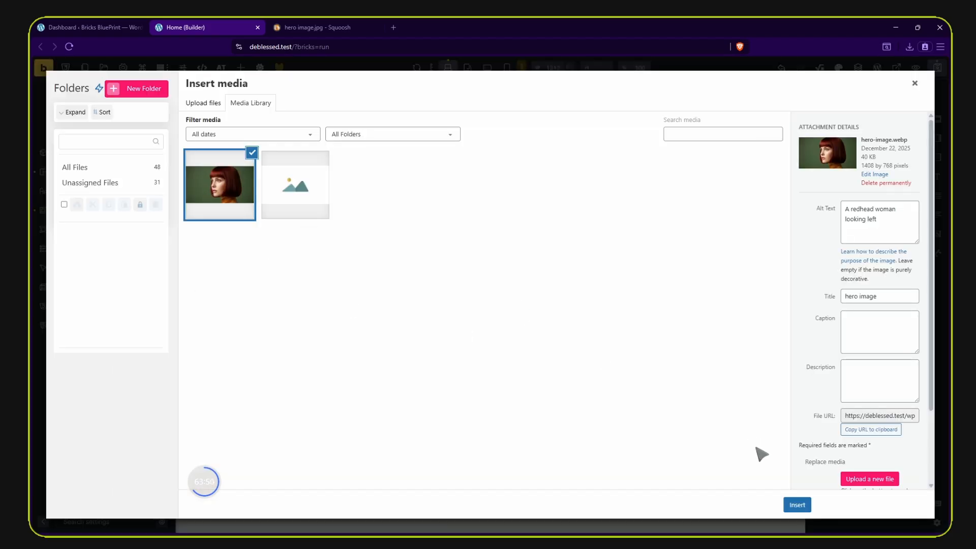
left_click(796, 504)
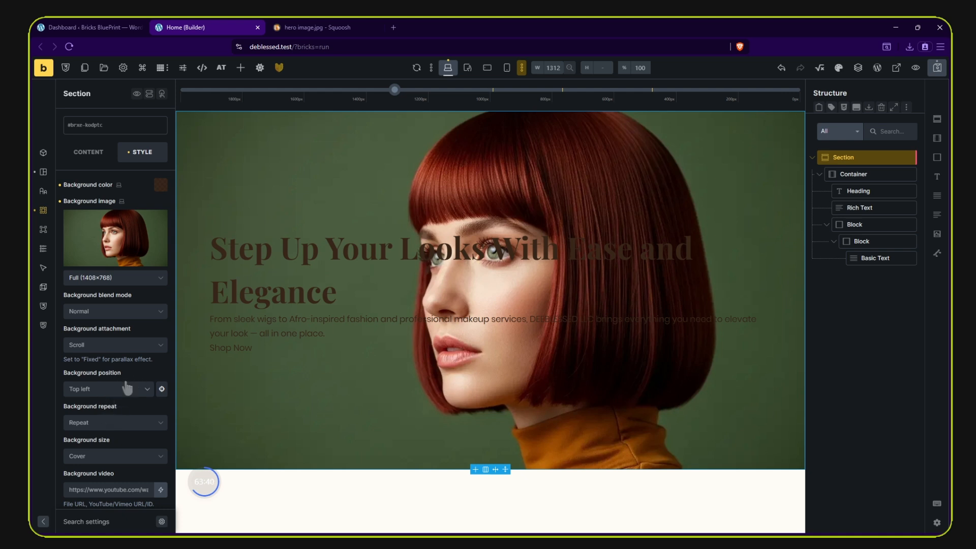
Set the Section's background image to No repeat
scroll(127, 389, "down", 1)
left_click(112, 370)
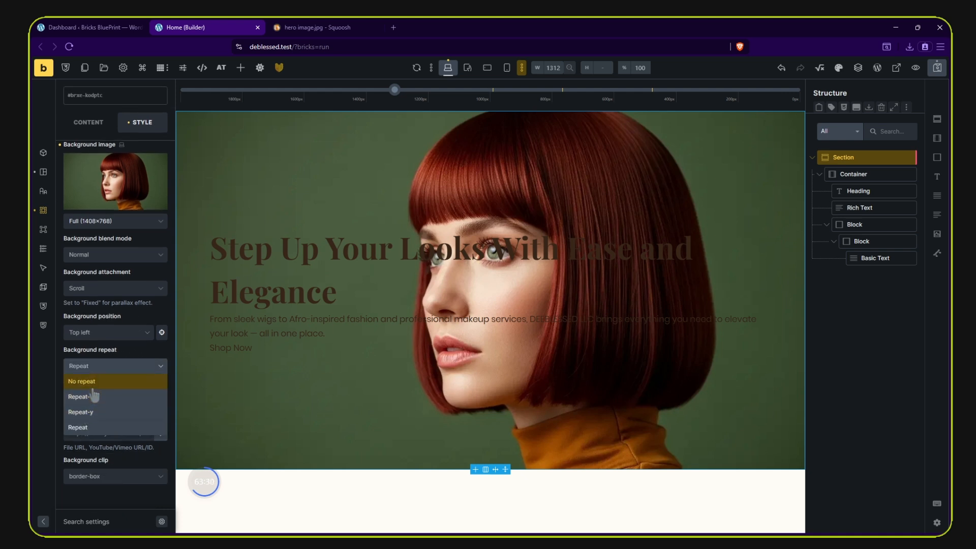
left_click(92, 384)
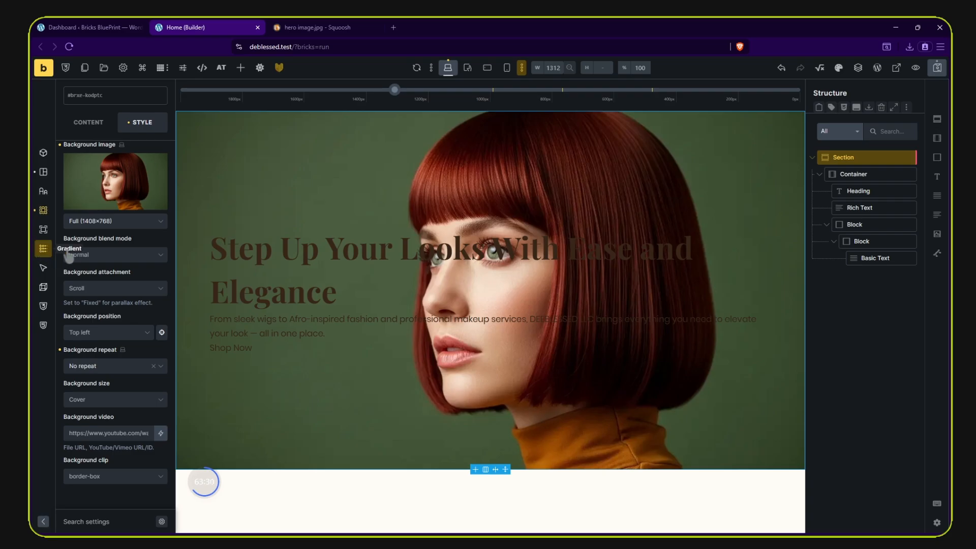
Clear the brown background color from the hero Section
scroll(115, 272, "up", 1)
scroll(116, 275, "up", 3)
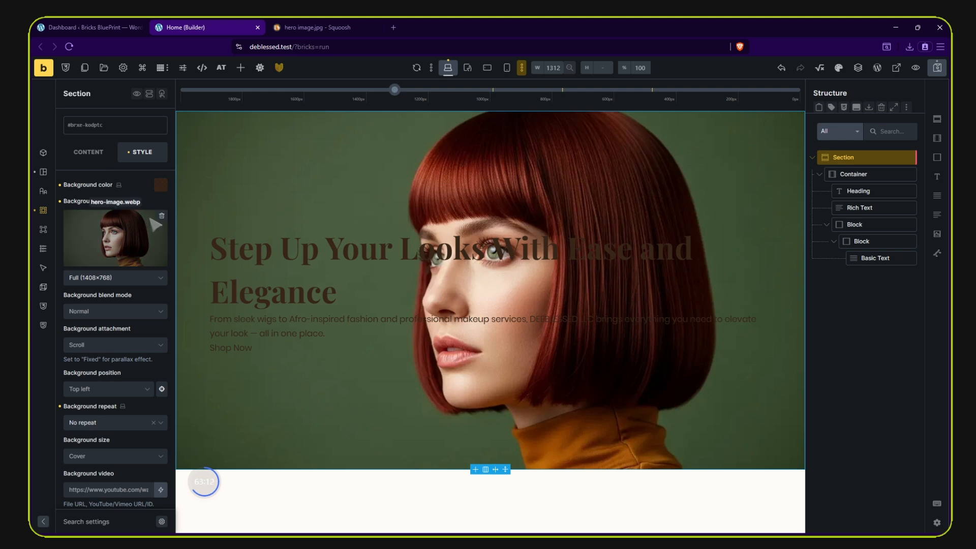
left_click(161, 185)
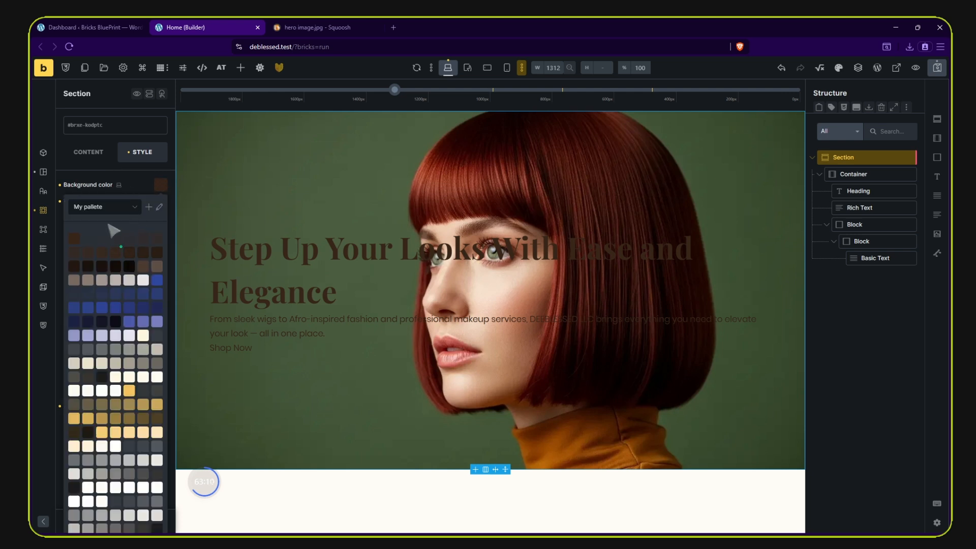
left_click(71, 187)
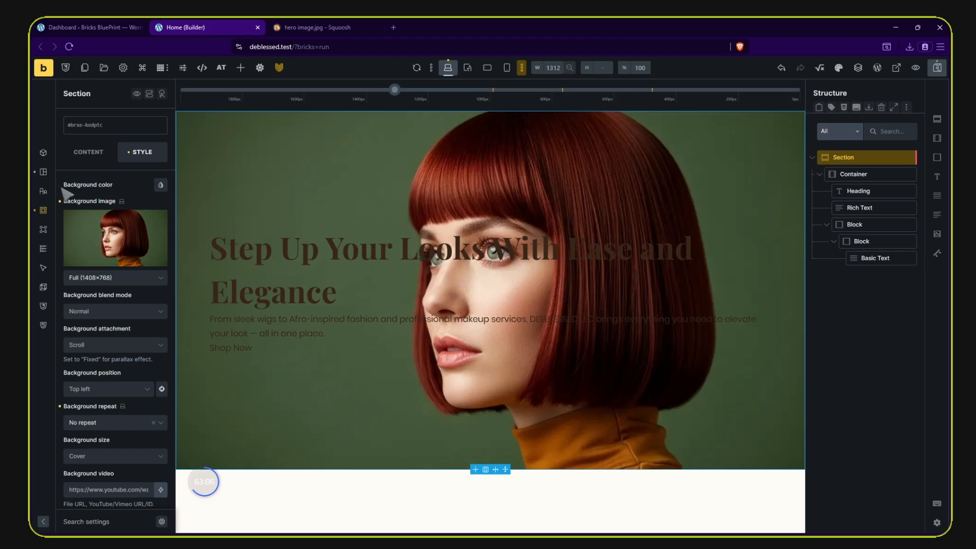
left_click(160, 185)
mouse_move(78, 219)
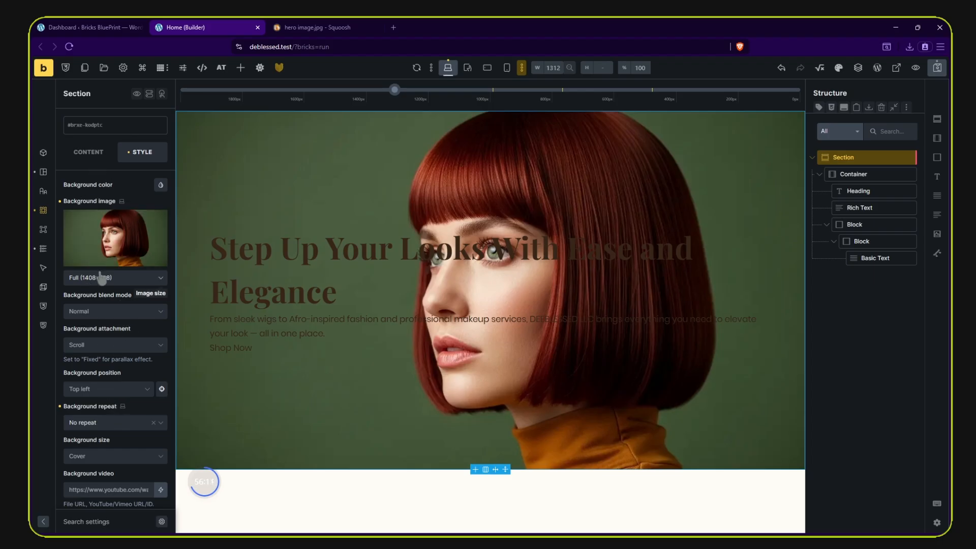